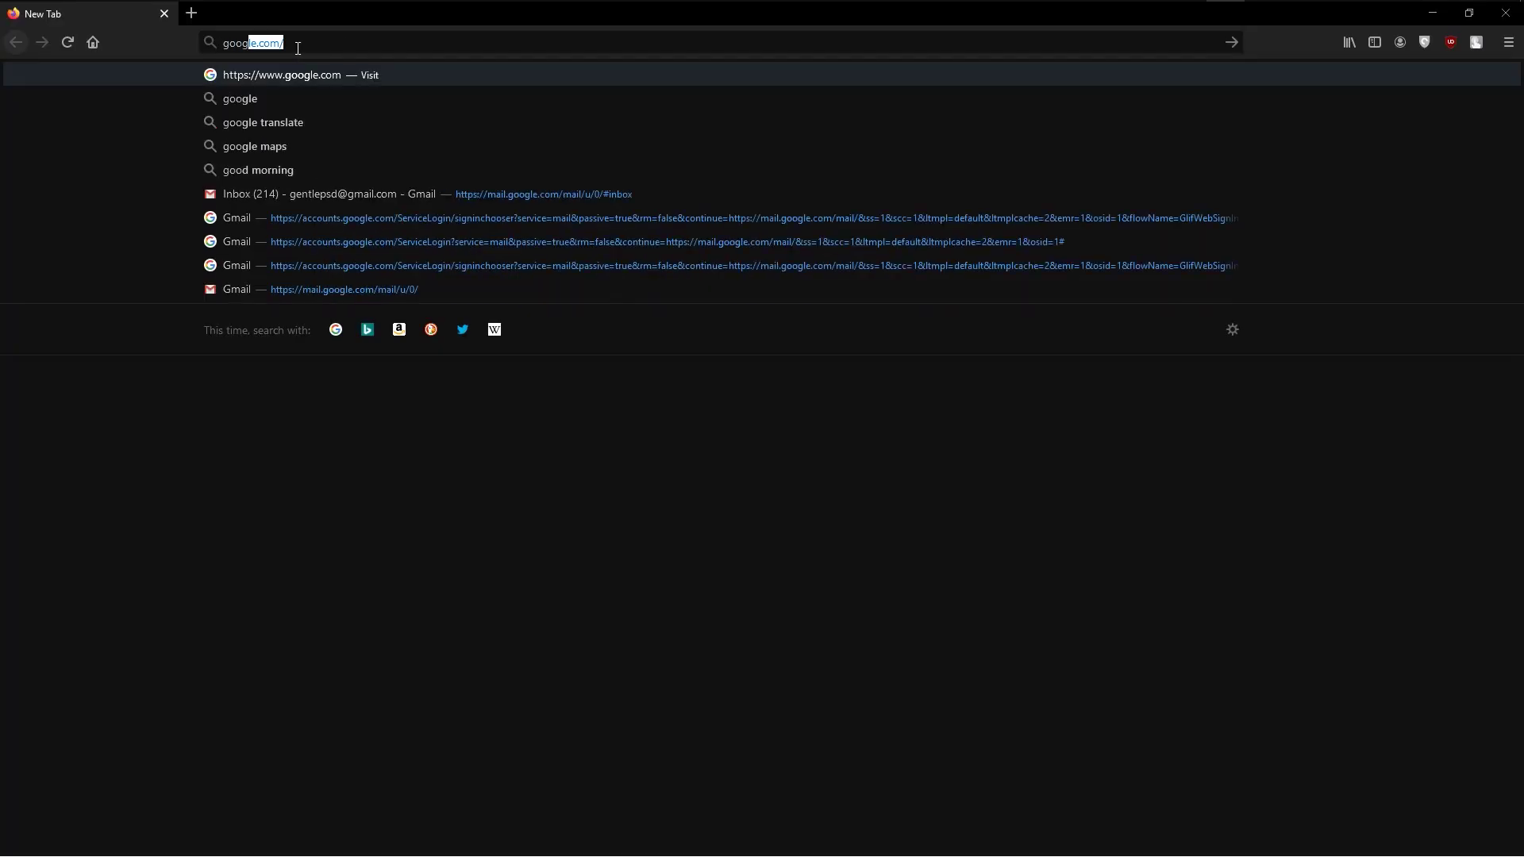
# - Type 'google earth pro' as a web search in the new Firefox tab
pyautogui.write('le earth pro')
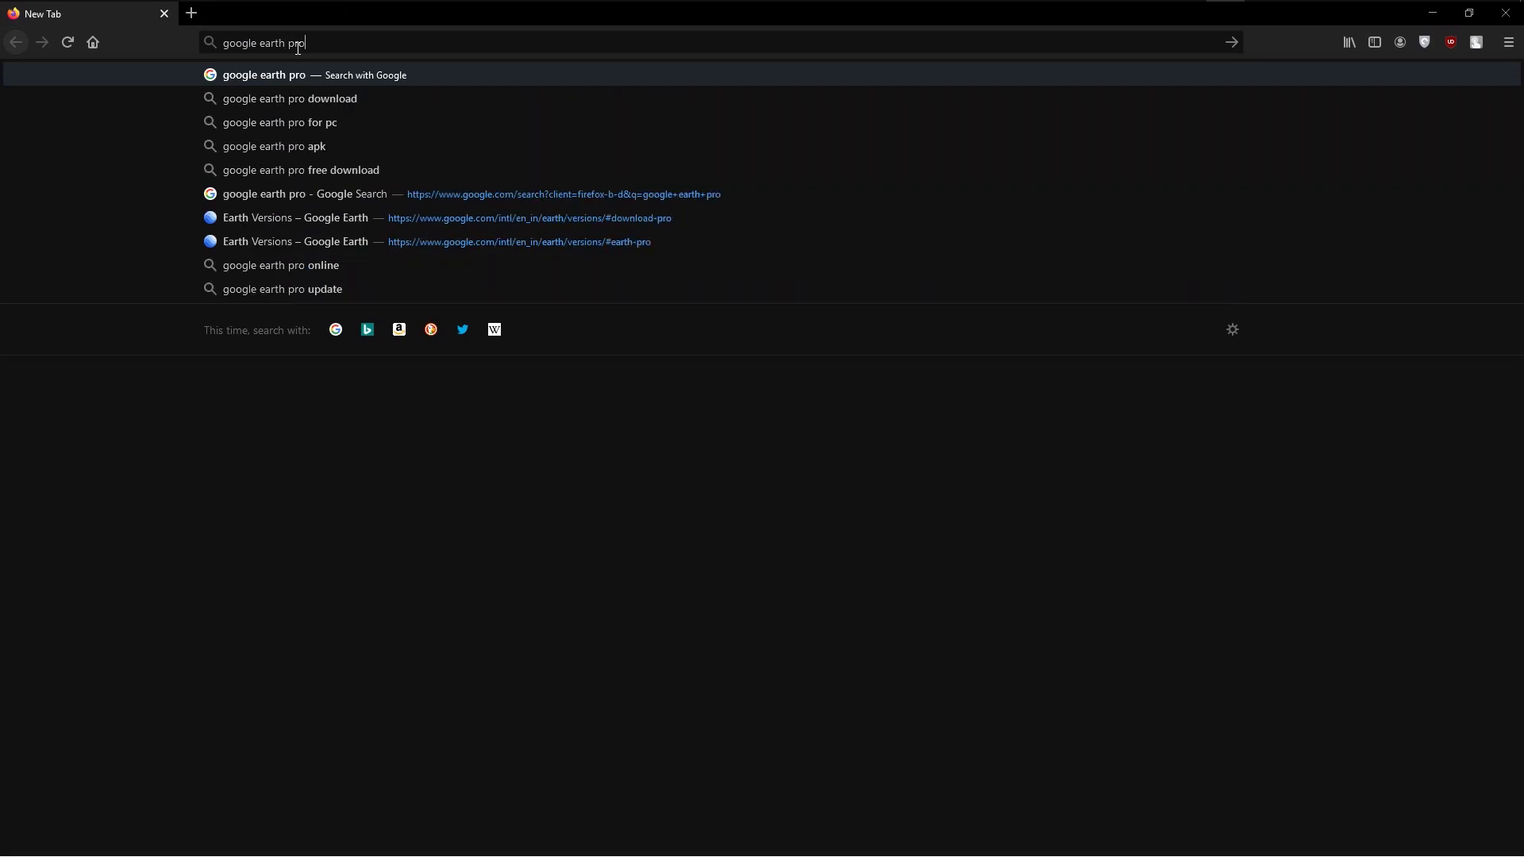
# - Search for Google Earth Pro and go to the Earth Pro desktop section of Earth Versions
pyautogui.press('Return')
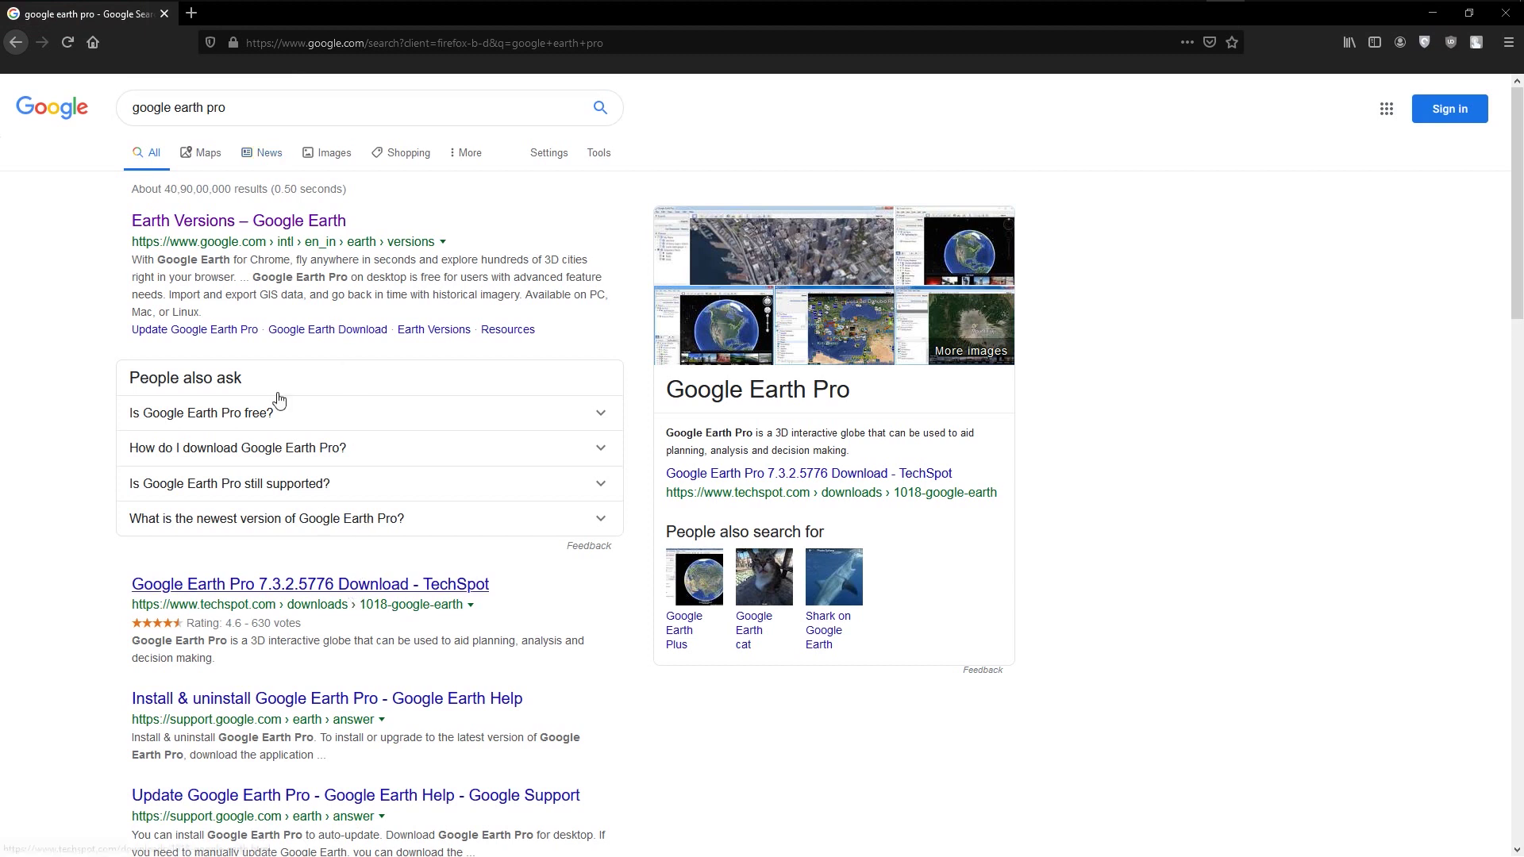
pyautogui.click(252, 228)
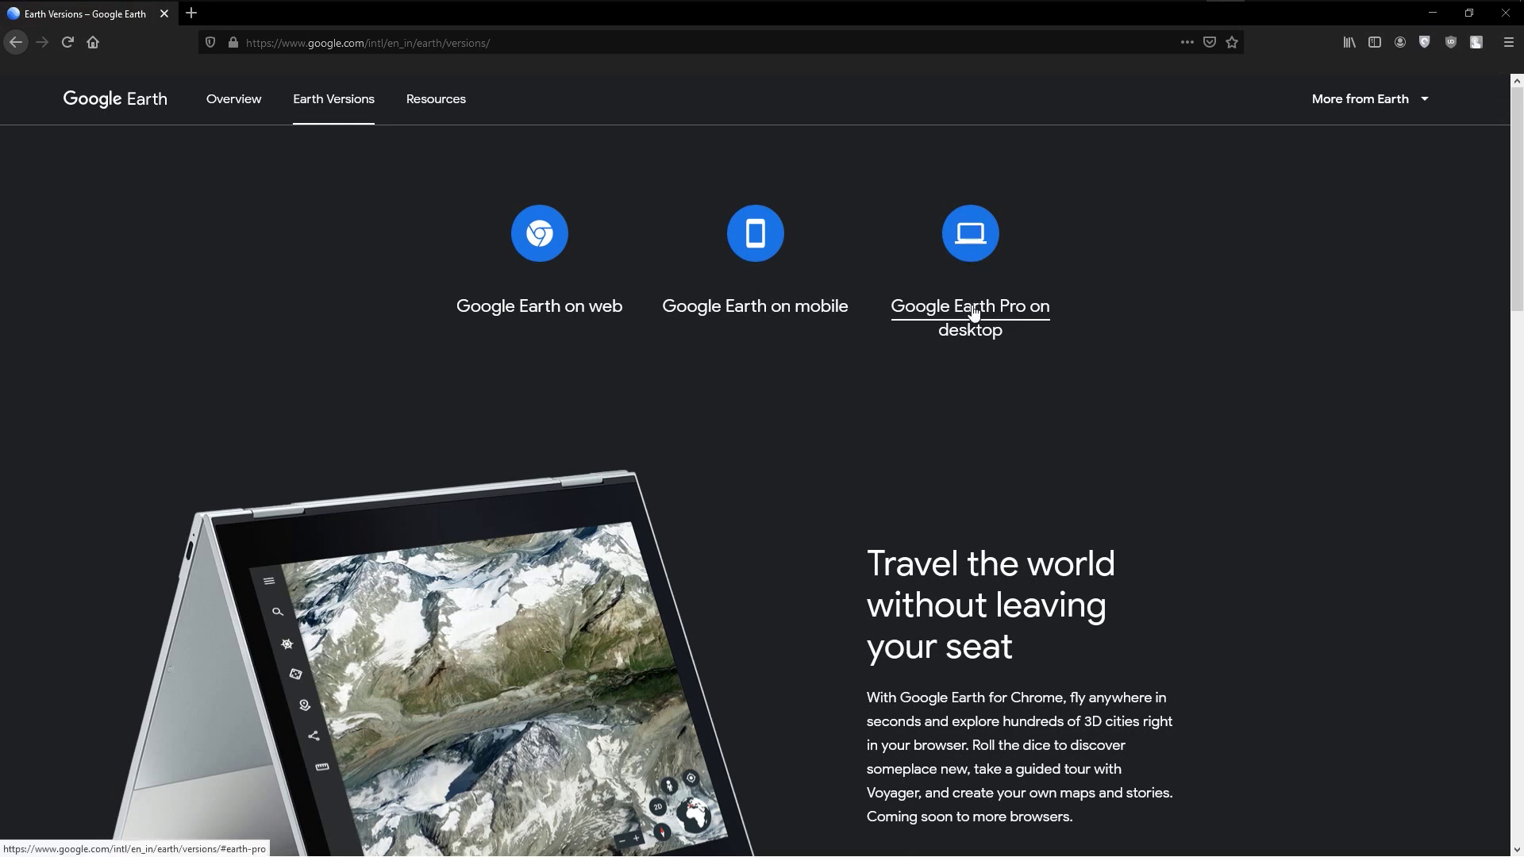
pyautogui.click(972, 306)
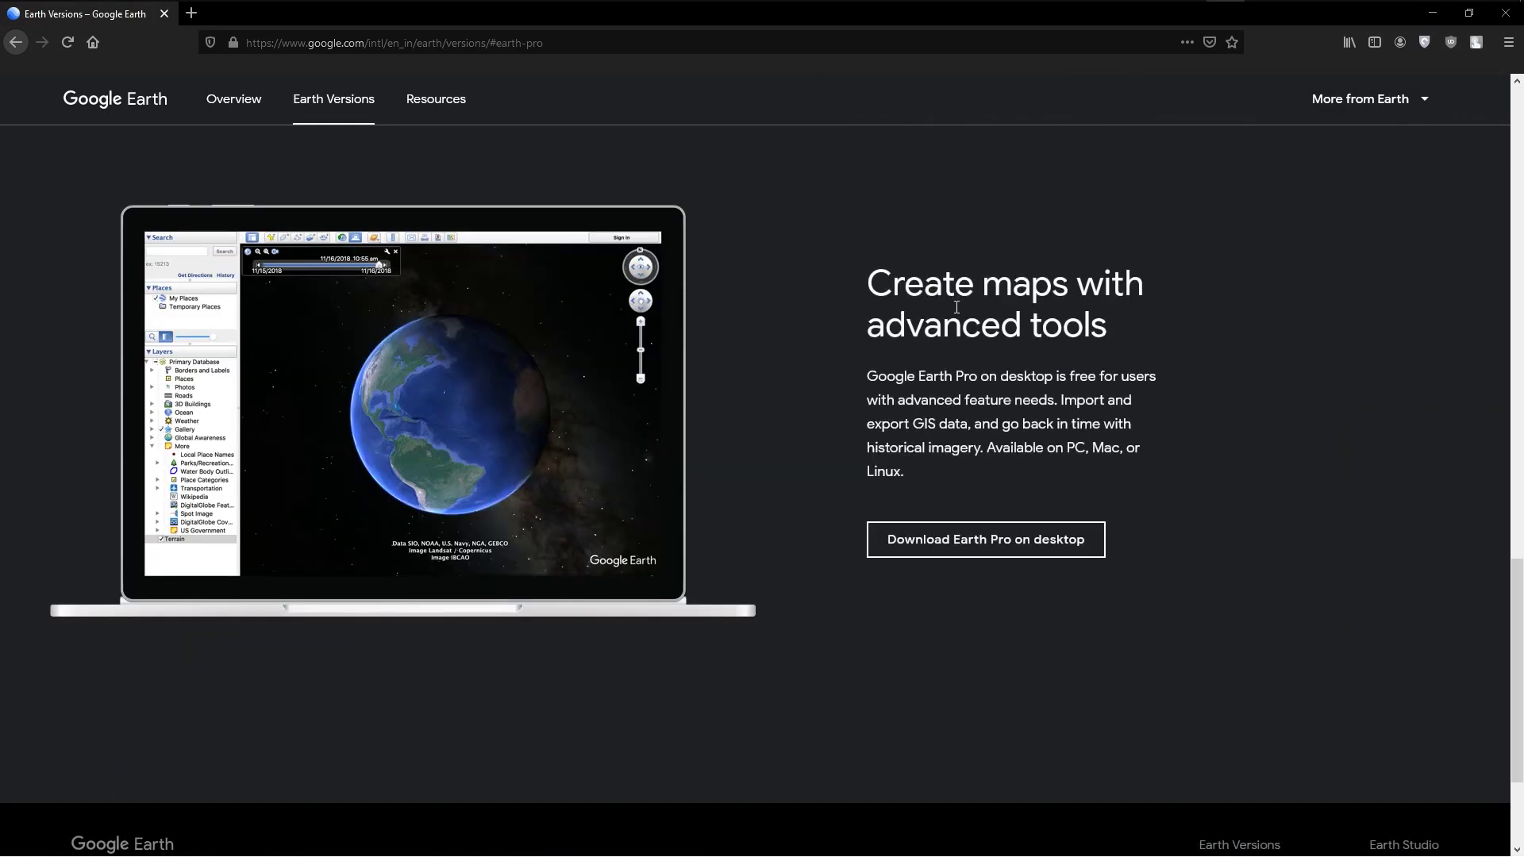
pyautogui.scroll(-2, 997, 408)
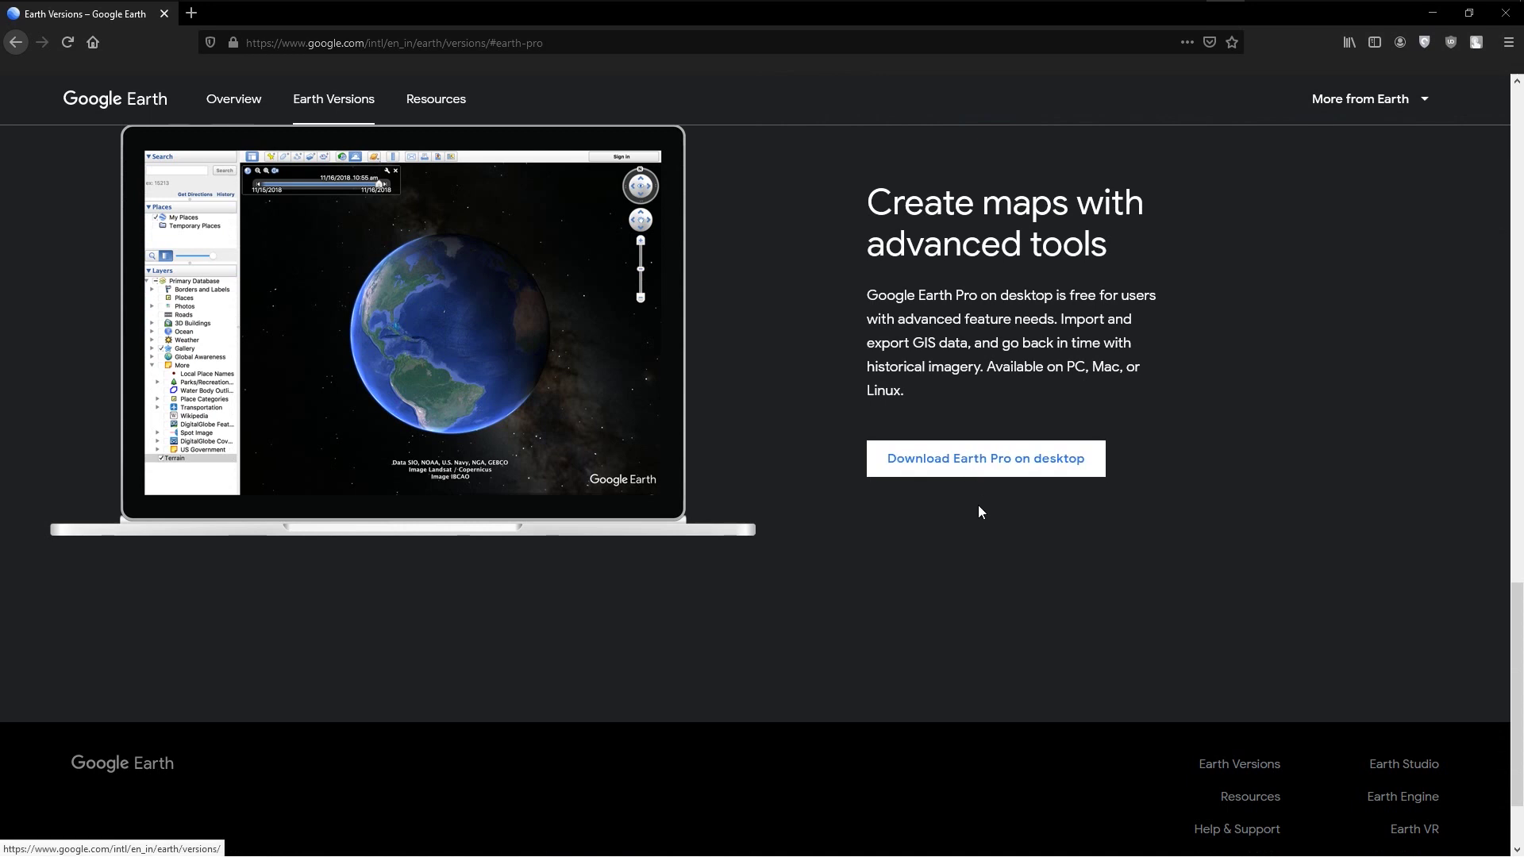
# - Download Earth Pro on desktop, accept the terms, and select GoogleEarthProSetup_3.exe
pyautogui.click(987, 471)
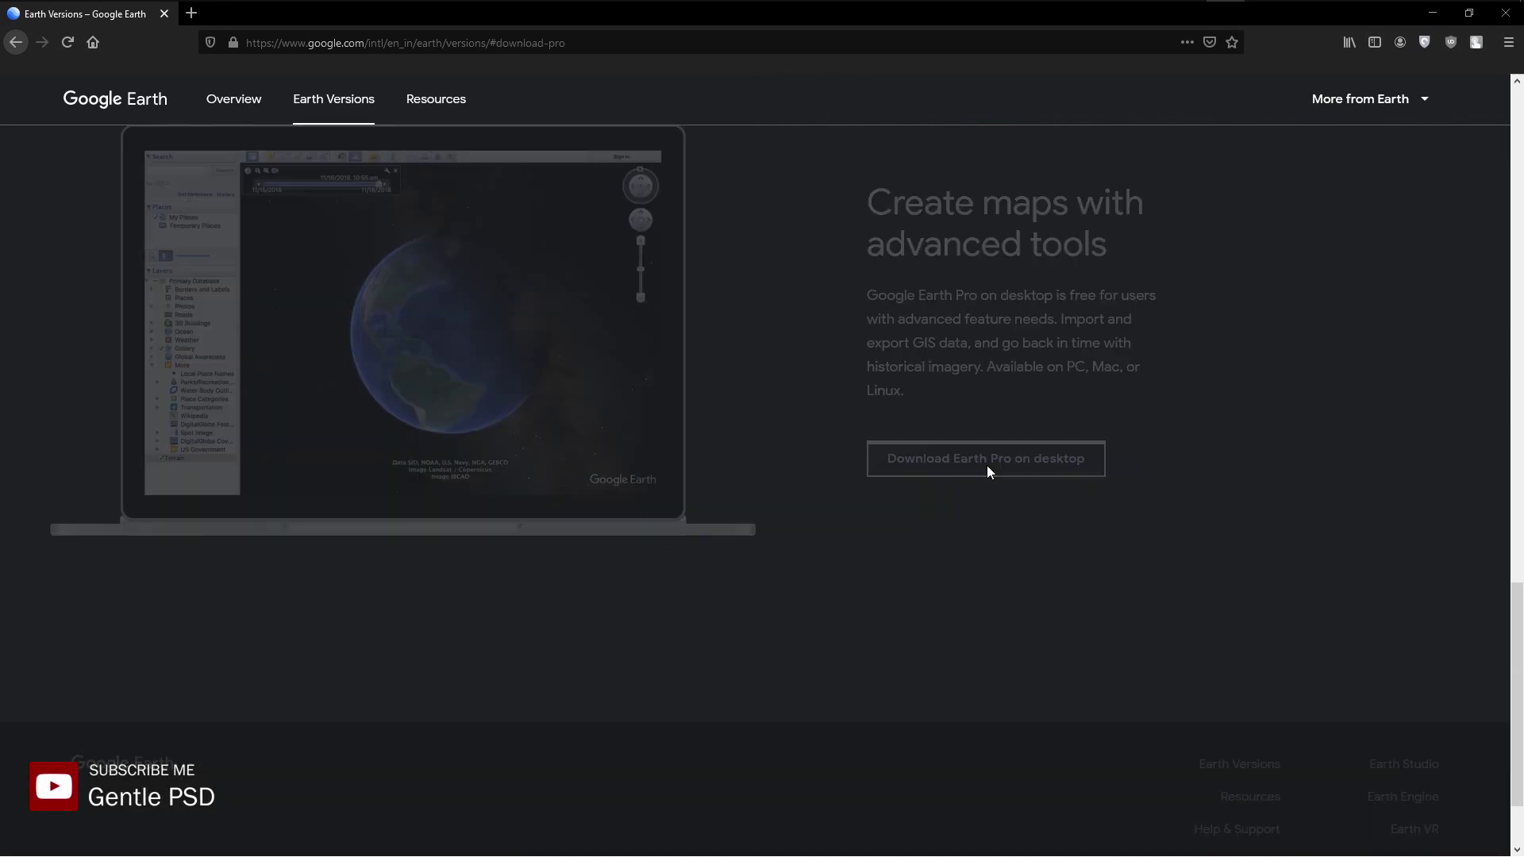
pyautogui.scroll(-3, 769, 415)
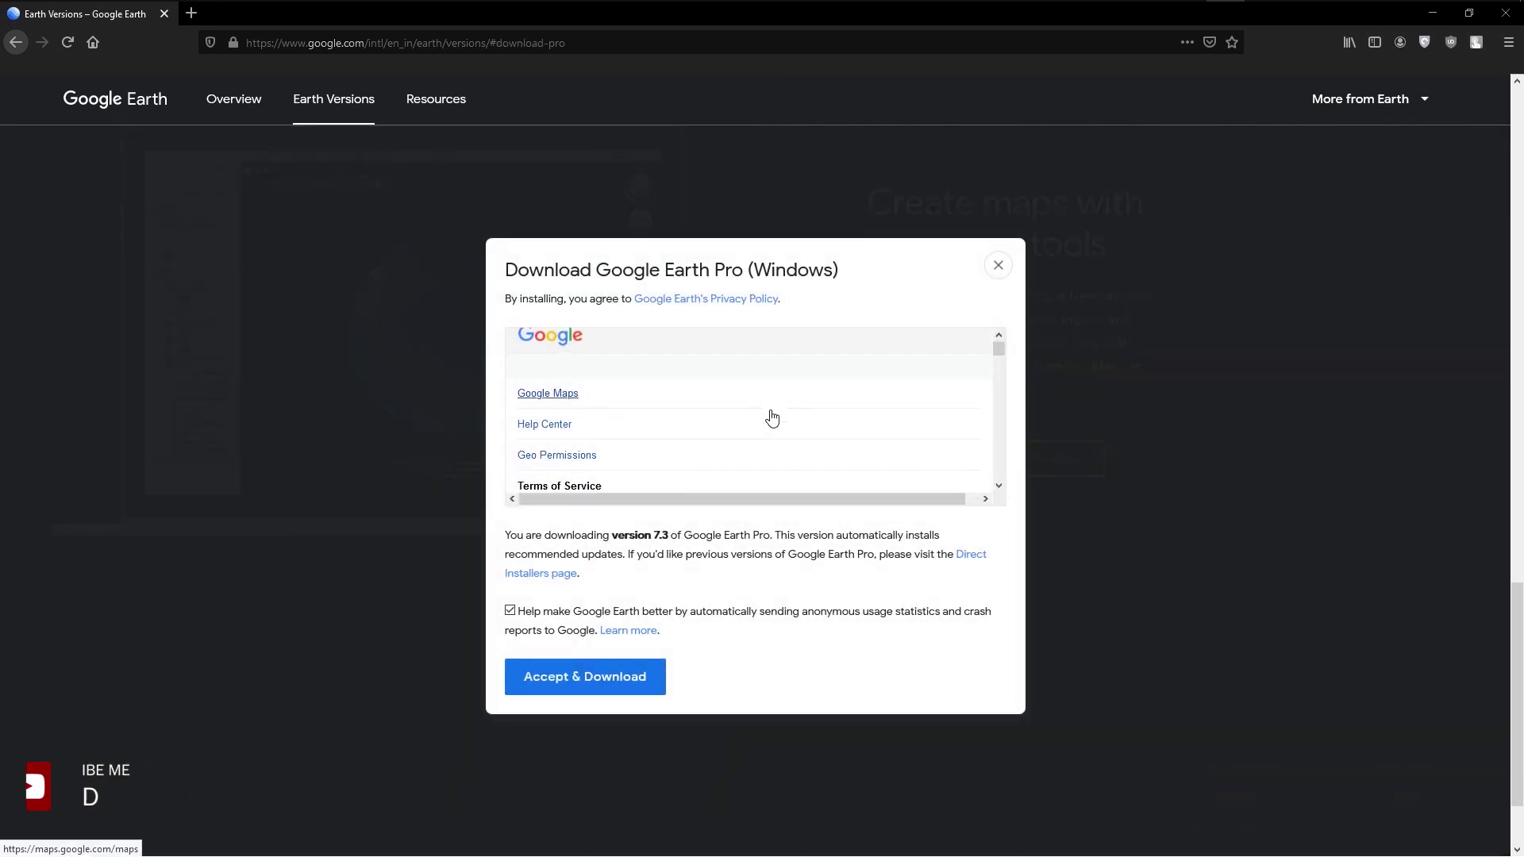
pyautogui.scroll(-15, 772, 413)
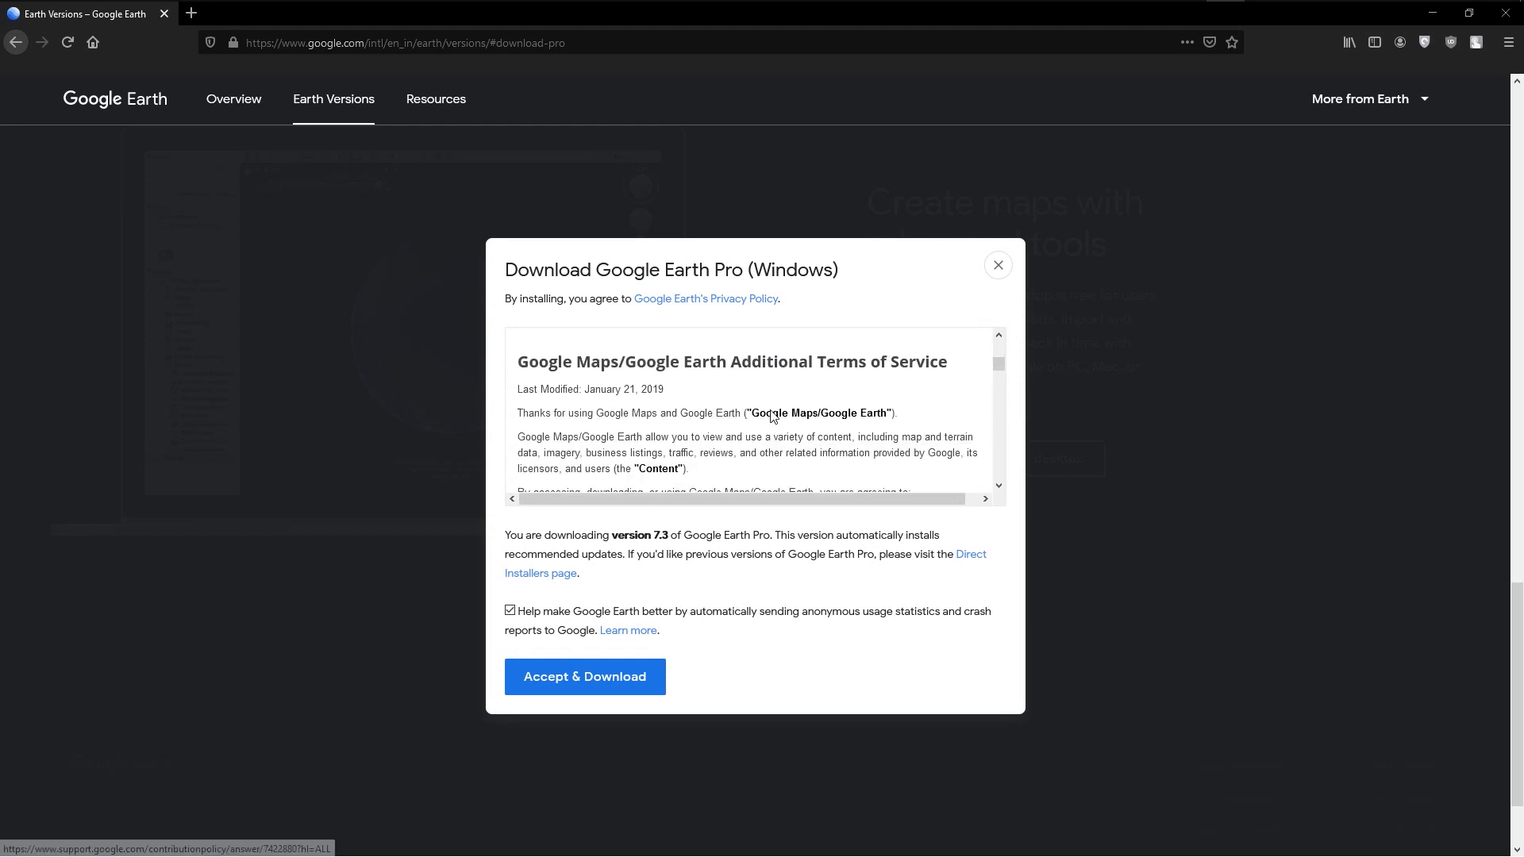
pyautogui.click(570, 678)
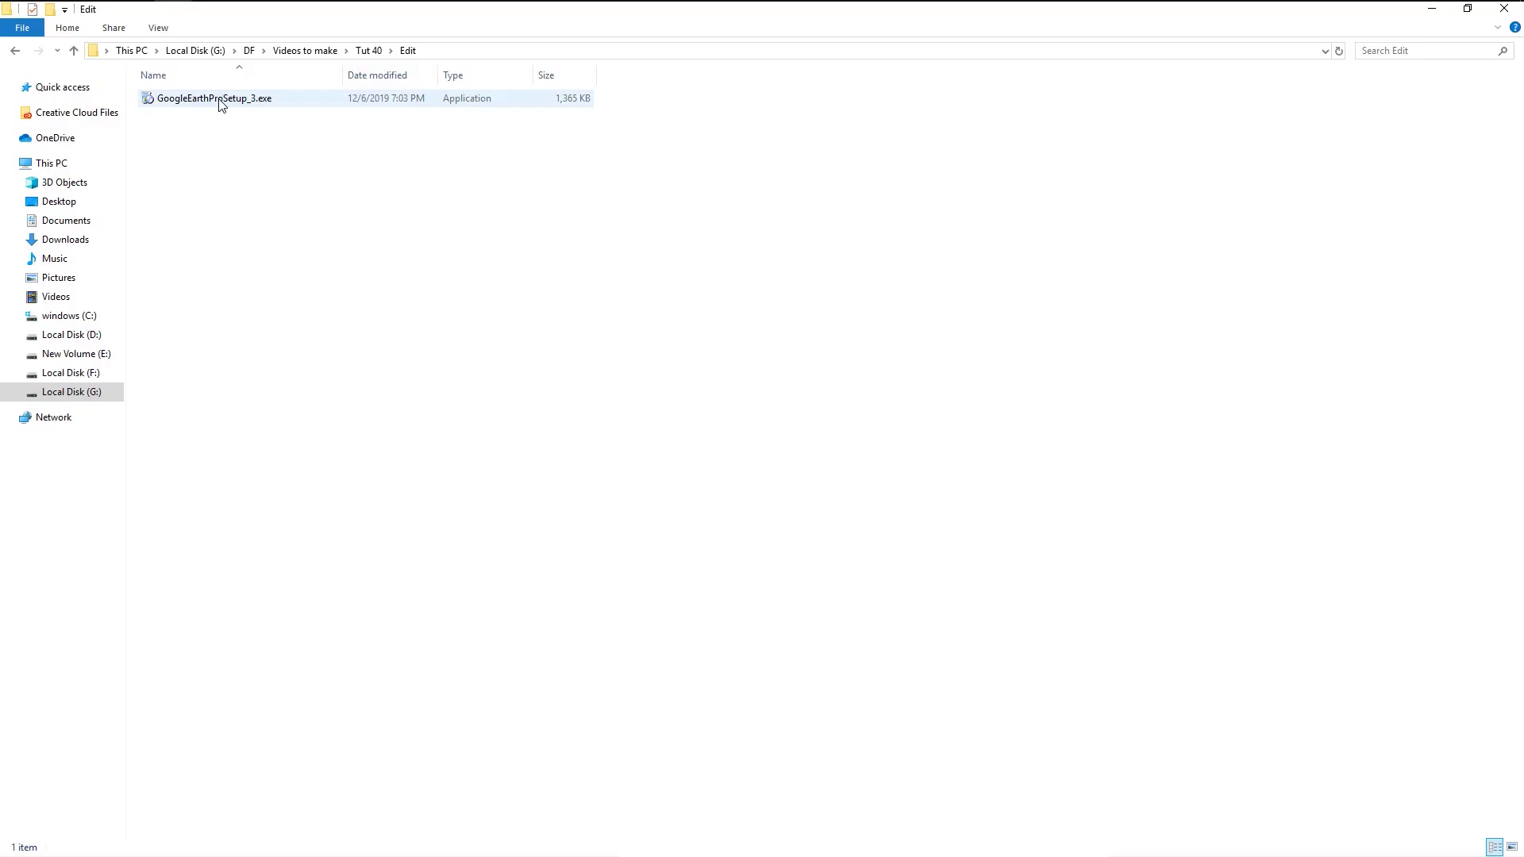
pyautogui.click(221, 105)
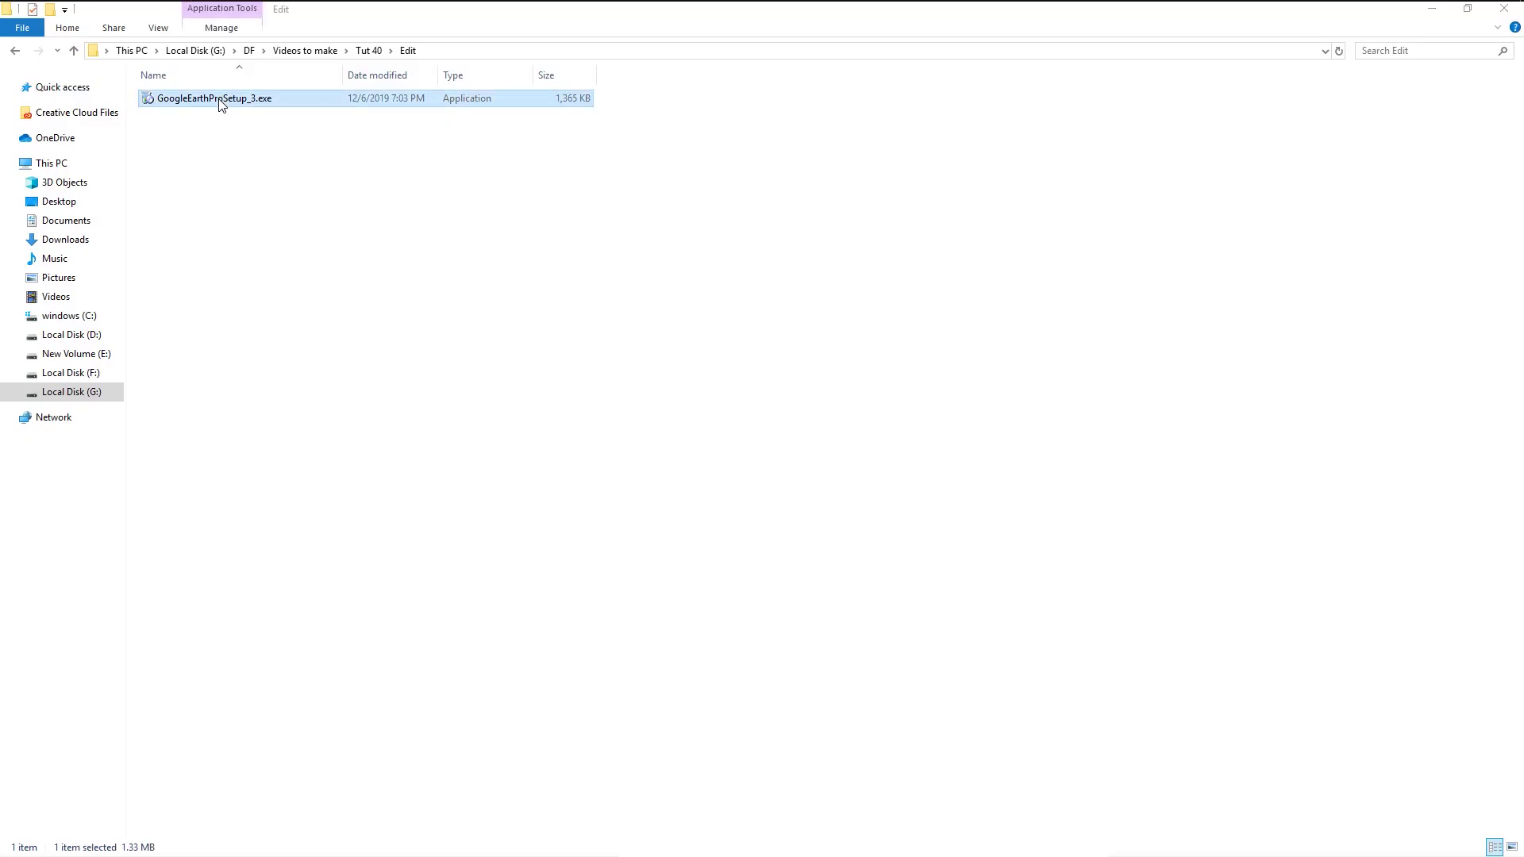
# - Run GoogleEarthProSetup_3.exe from the Edit folder to install and launch Google Earth Pro
pyautogui.doubleClick(222, 106)
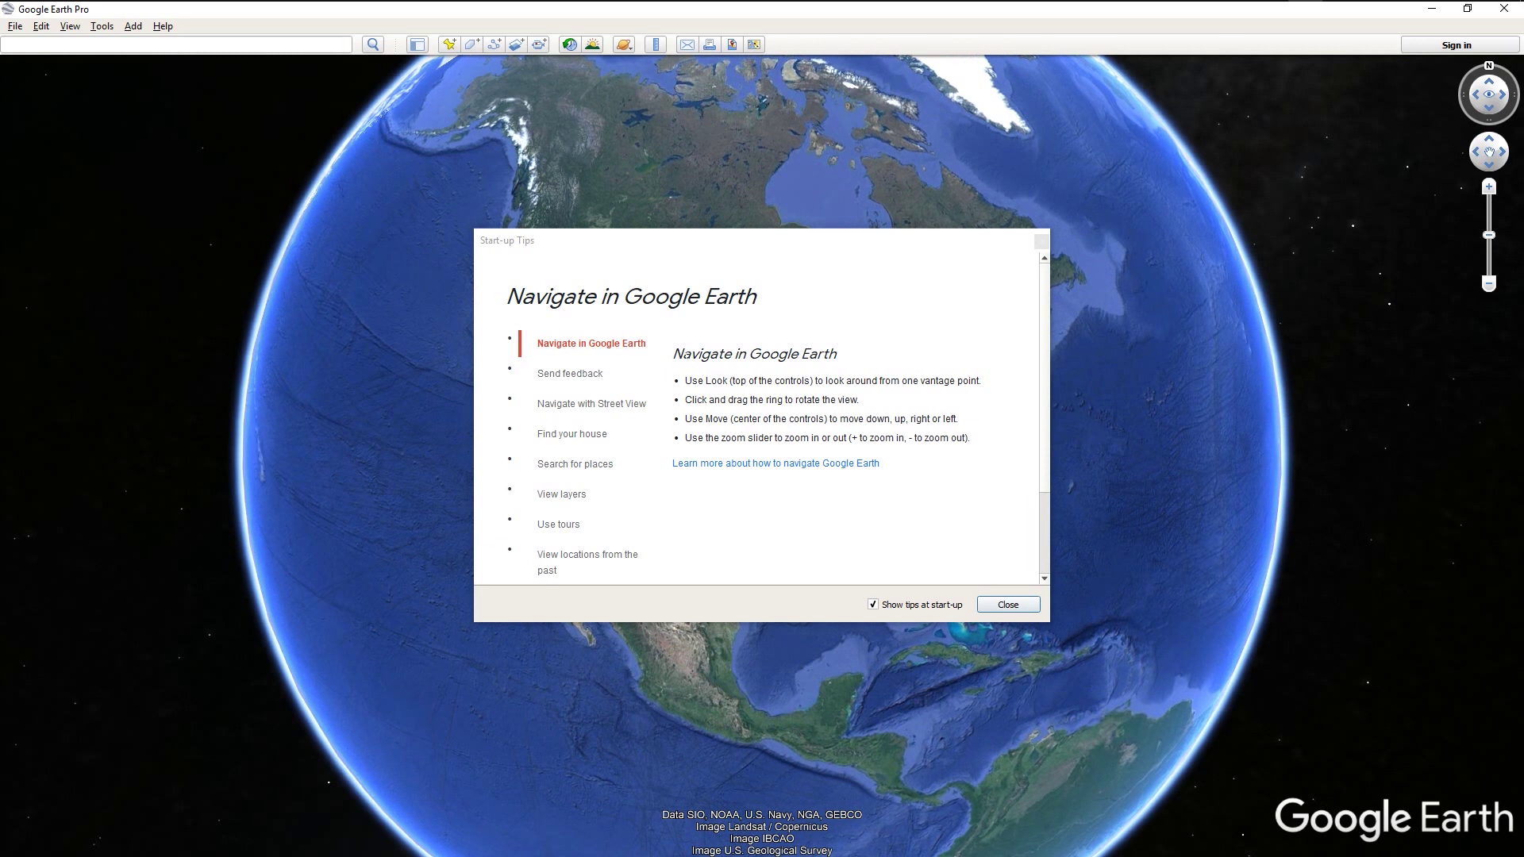
# - Page through the Start-up Tips, close them, and show the Search, Places and Layers sidebar
pyautogui.click(538, 378)
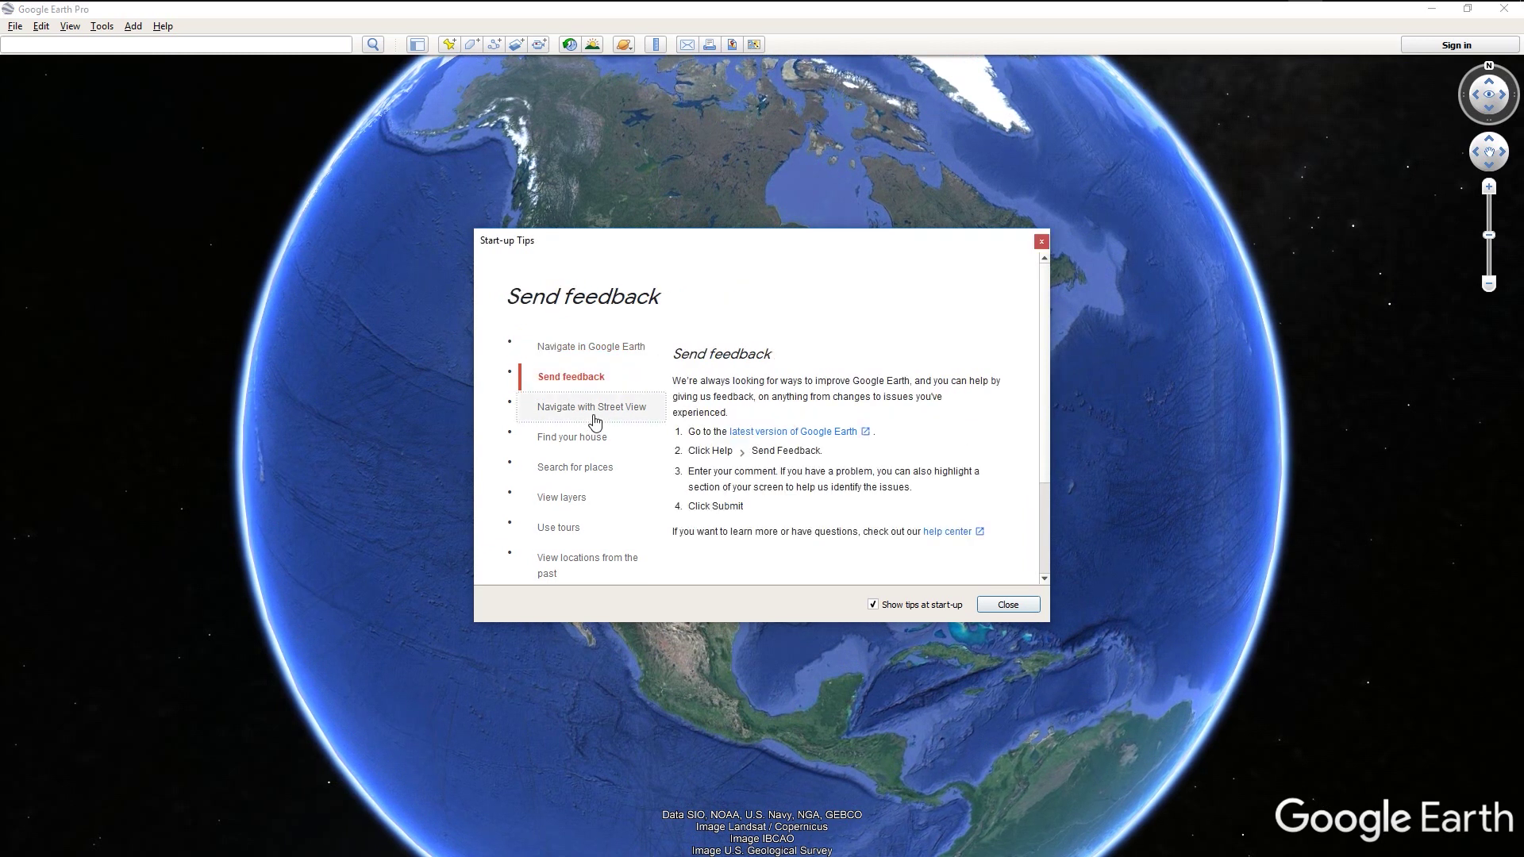
pyautogui.click(595, 417)
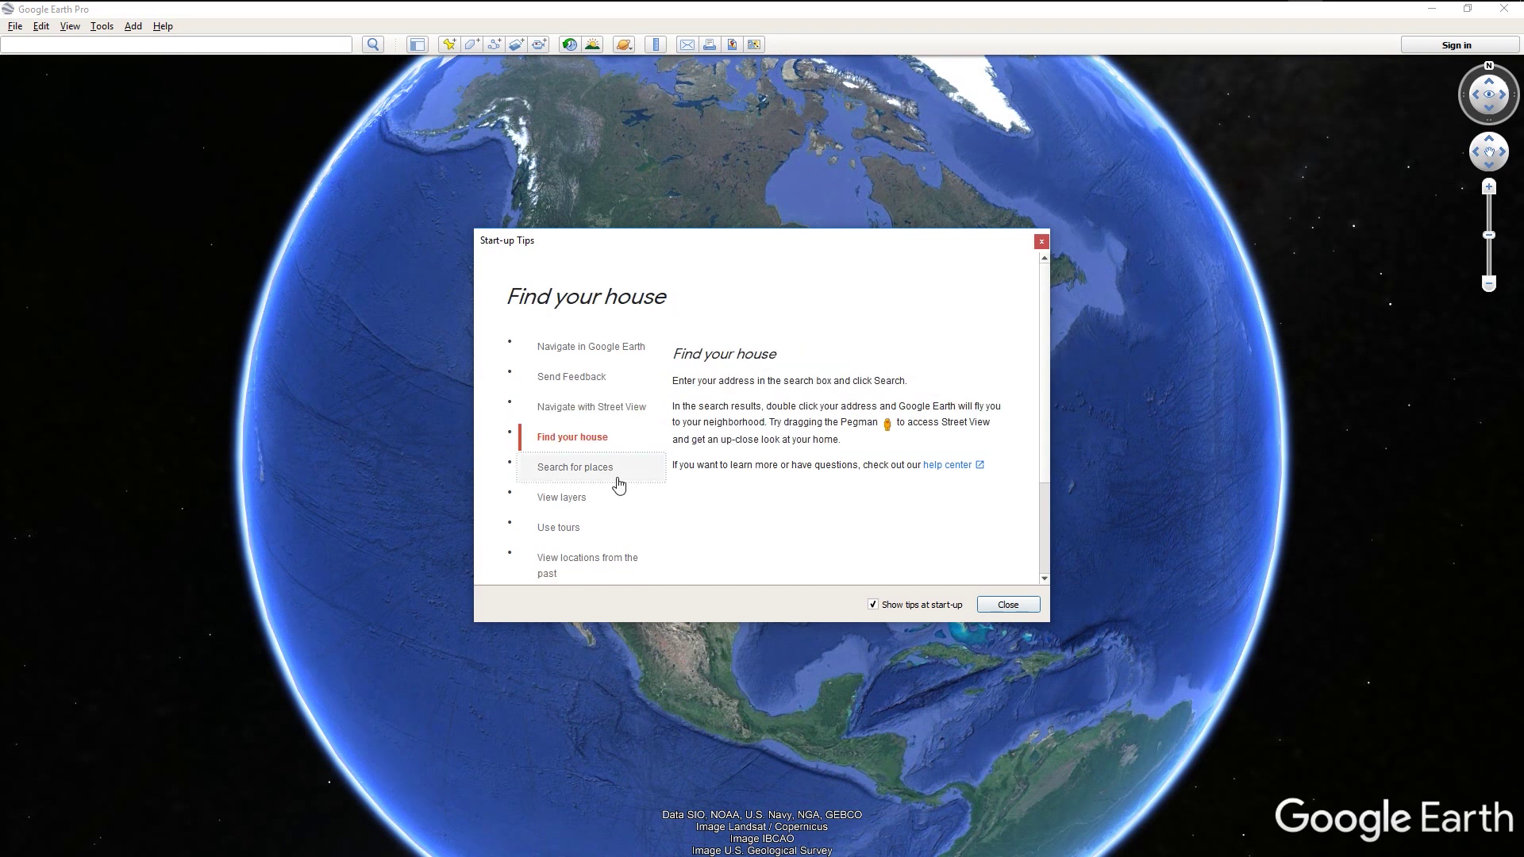
pyautogui.click(619, 482)
pyautogui.click(616, 495)
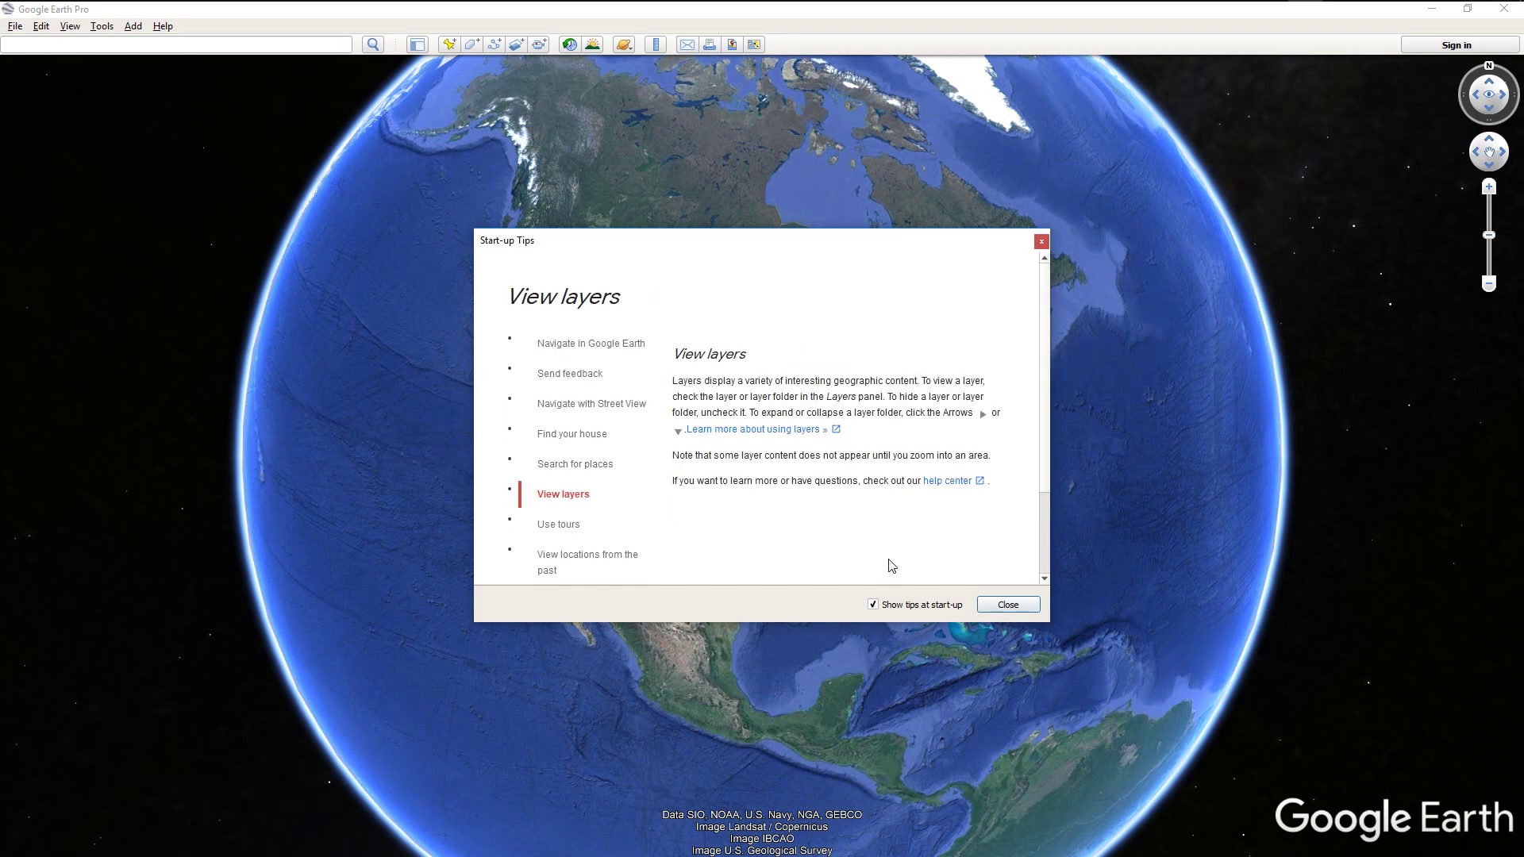
pyautogui.click(1002, 606)
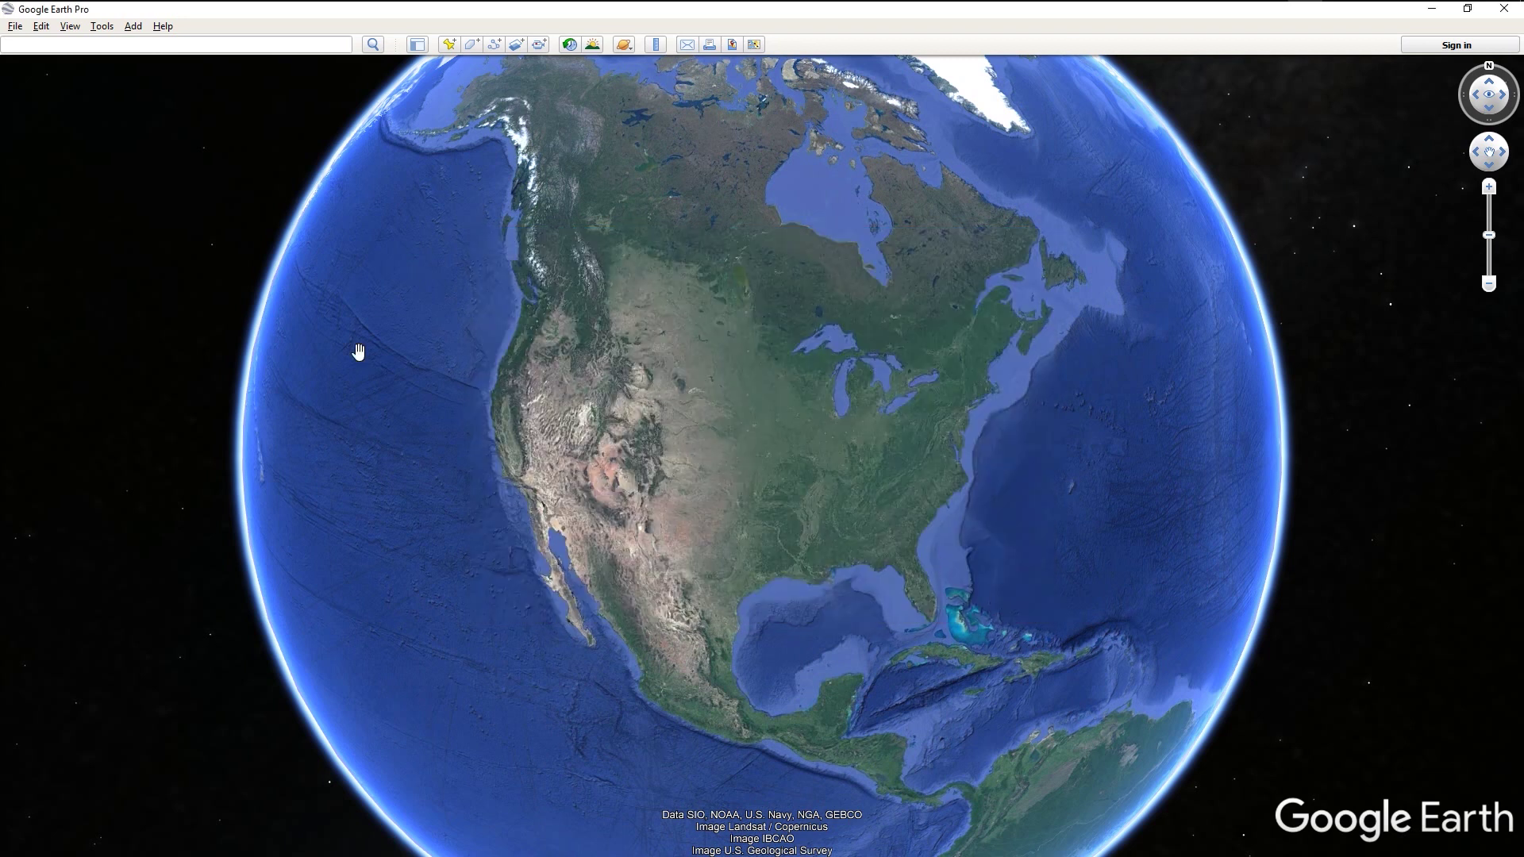
pyautogui.click(417, 45)
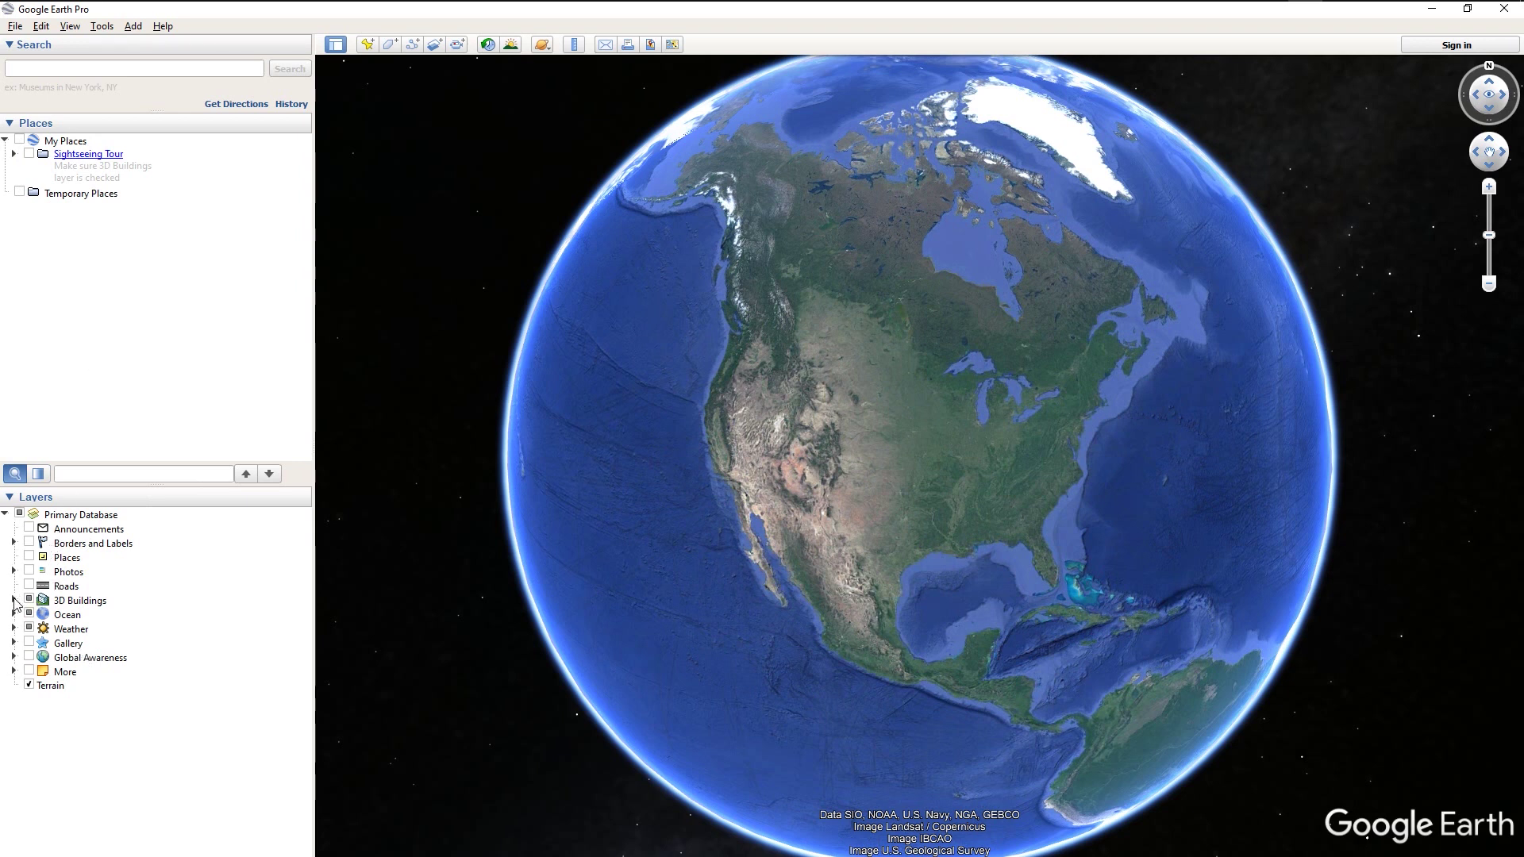
# - Look through the Borders and Labels and Photos layer groups, collapsing each again
pyautogui.click(14, 544)
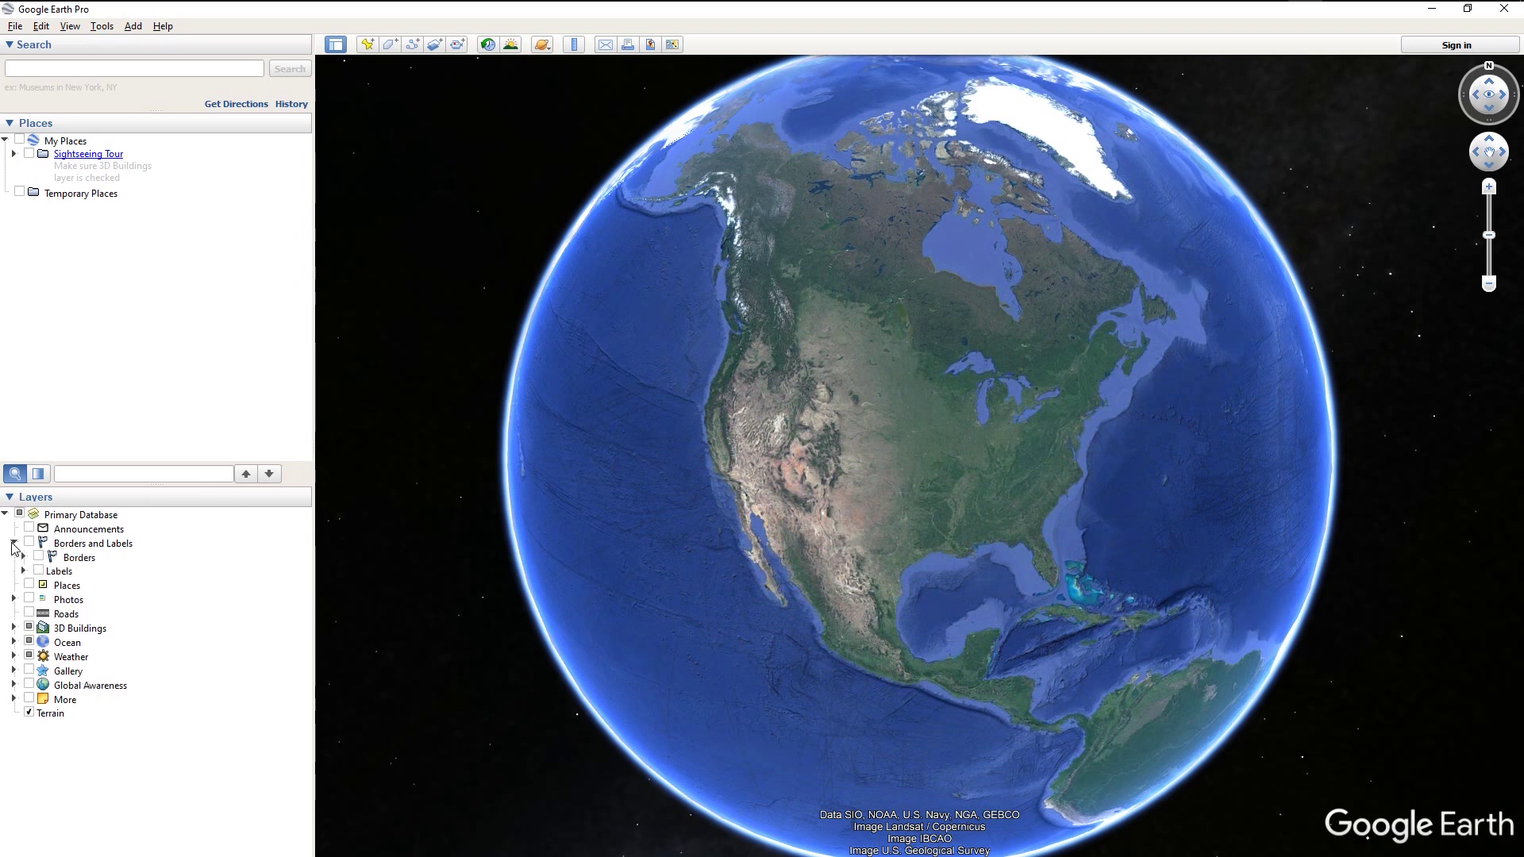
pyautogui.click(23, 558)
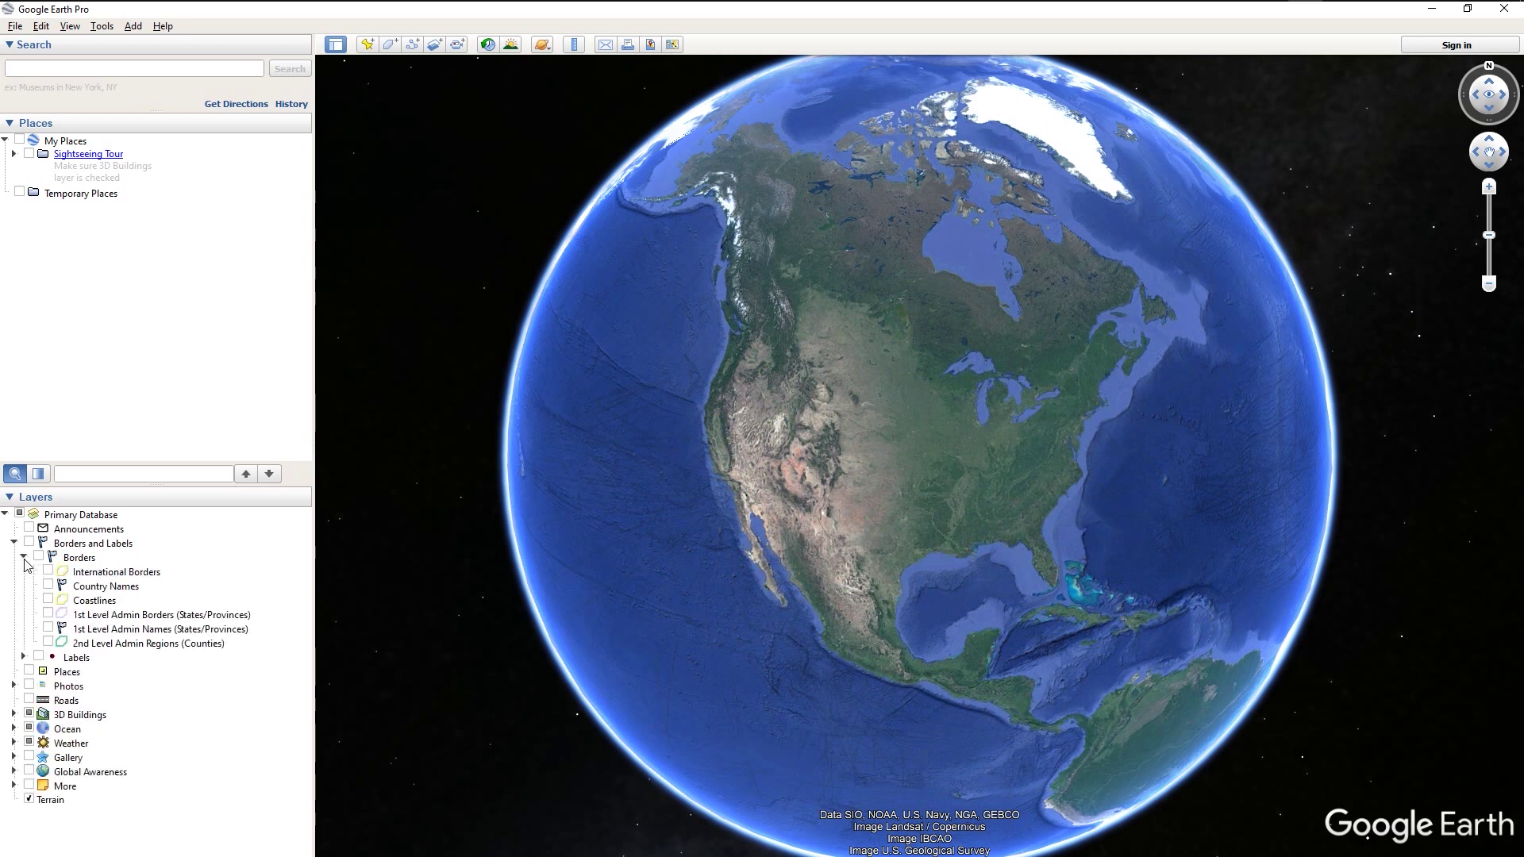
pyautogui.click(23, 558)
pyautogui.click(23, 572)
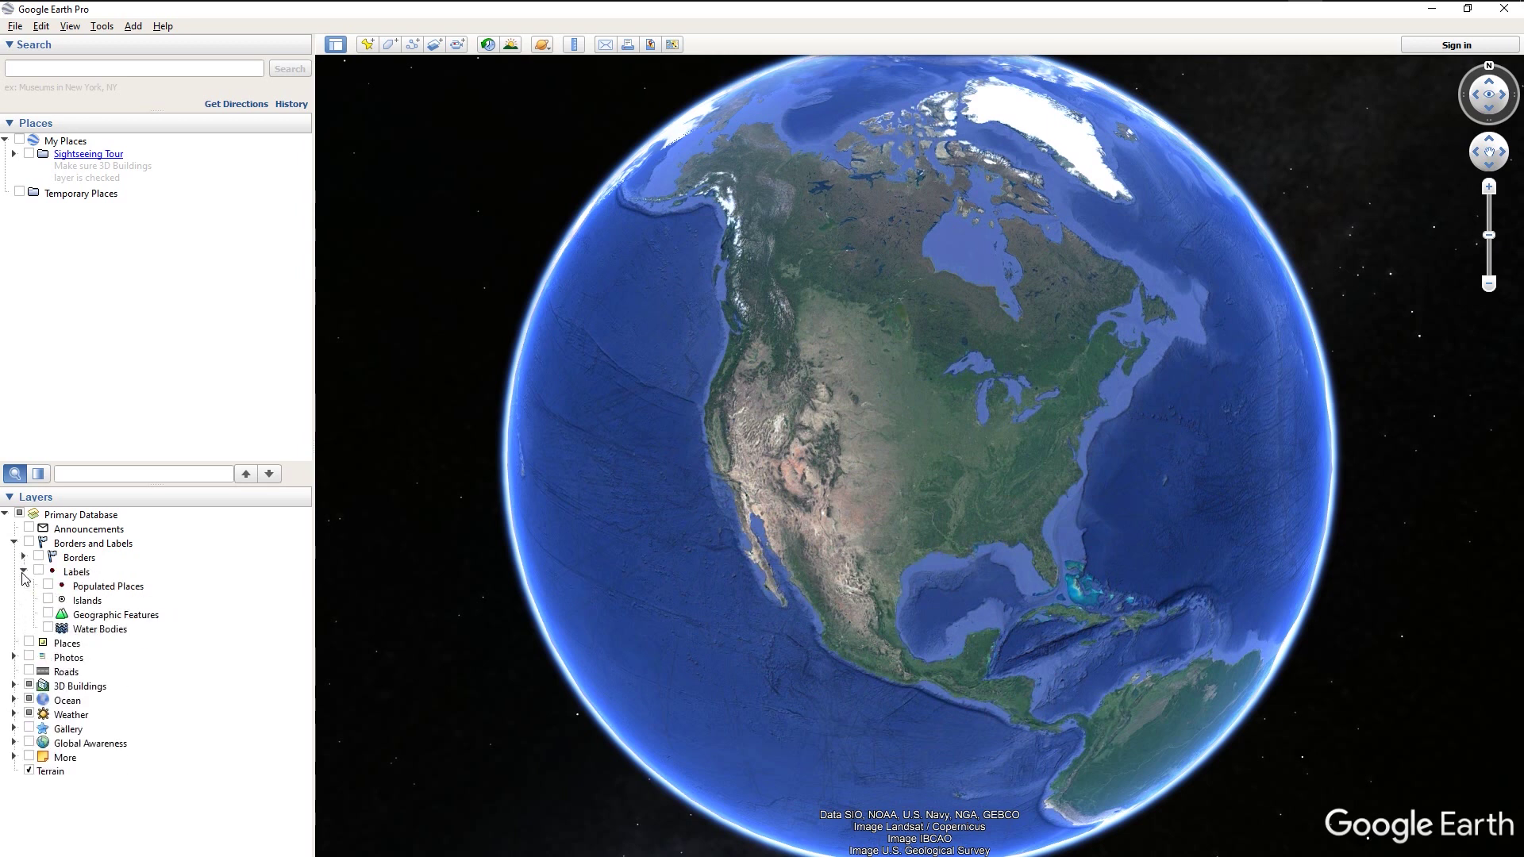
pyautogui.click(24, 572)
pyautogui.click(14, 601)
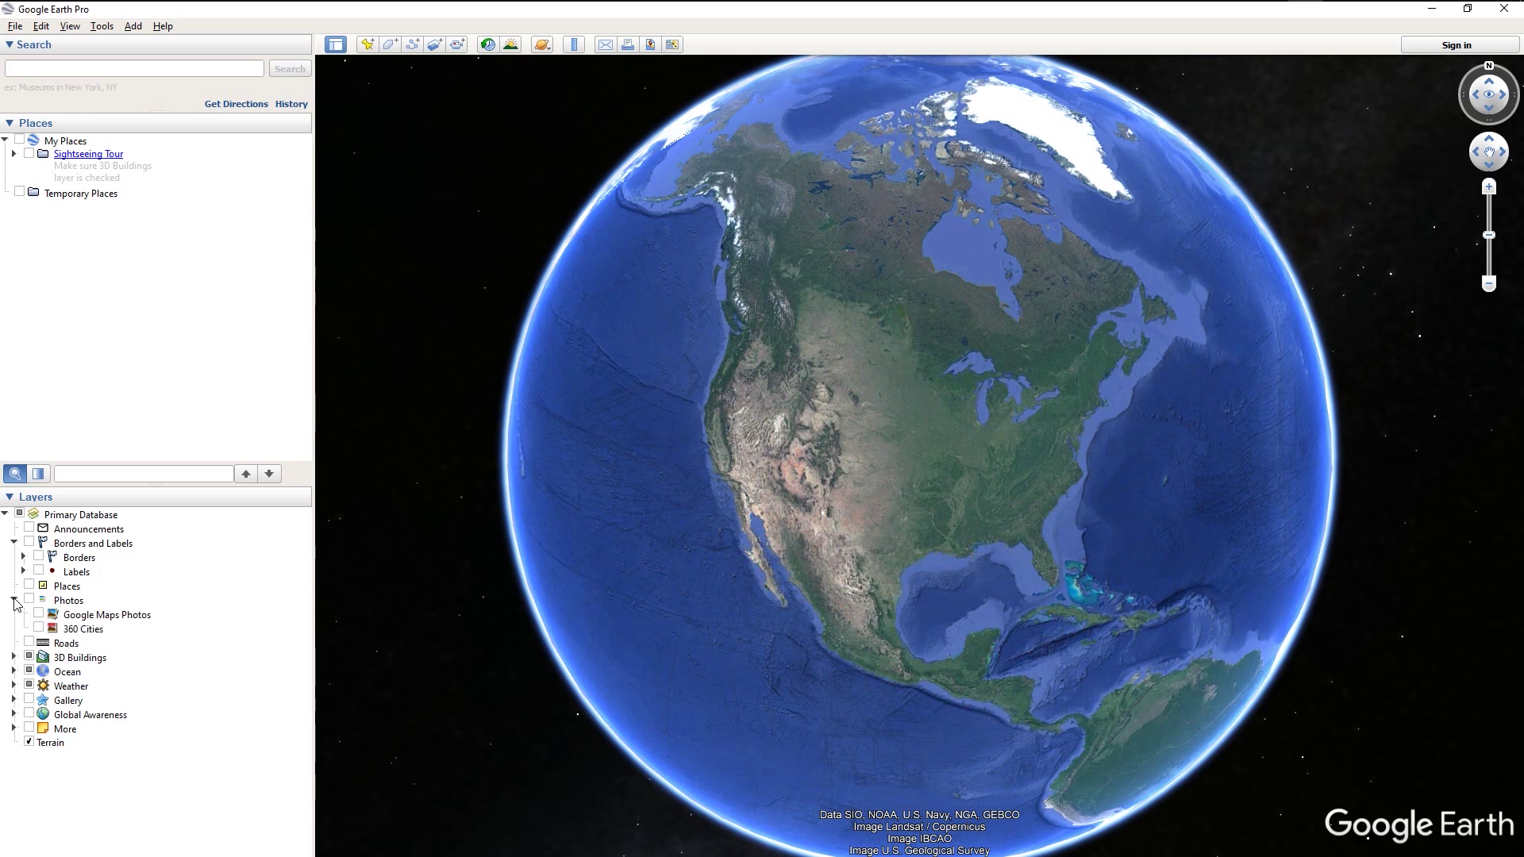
pyautogui.click(15, 601)
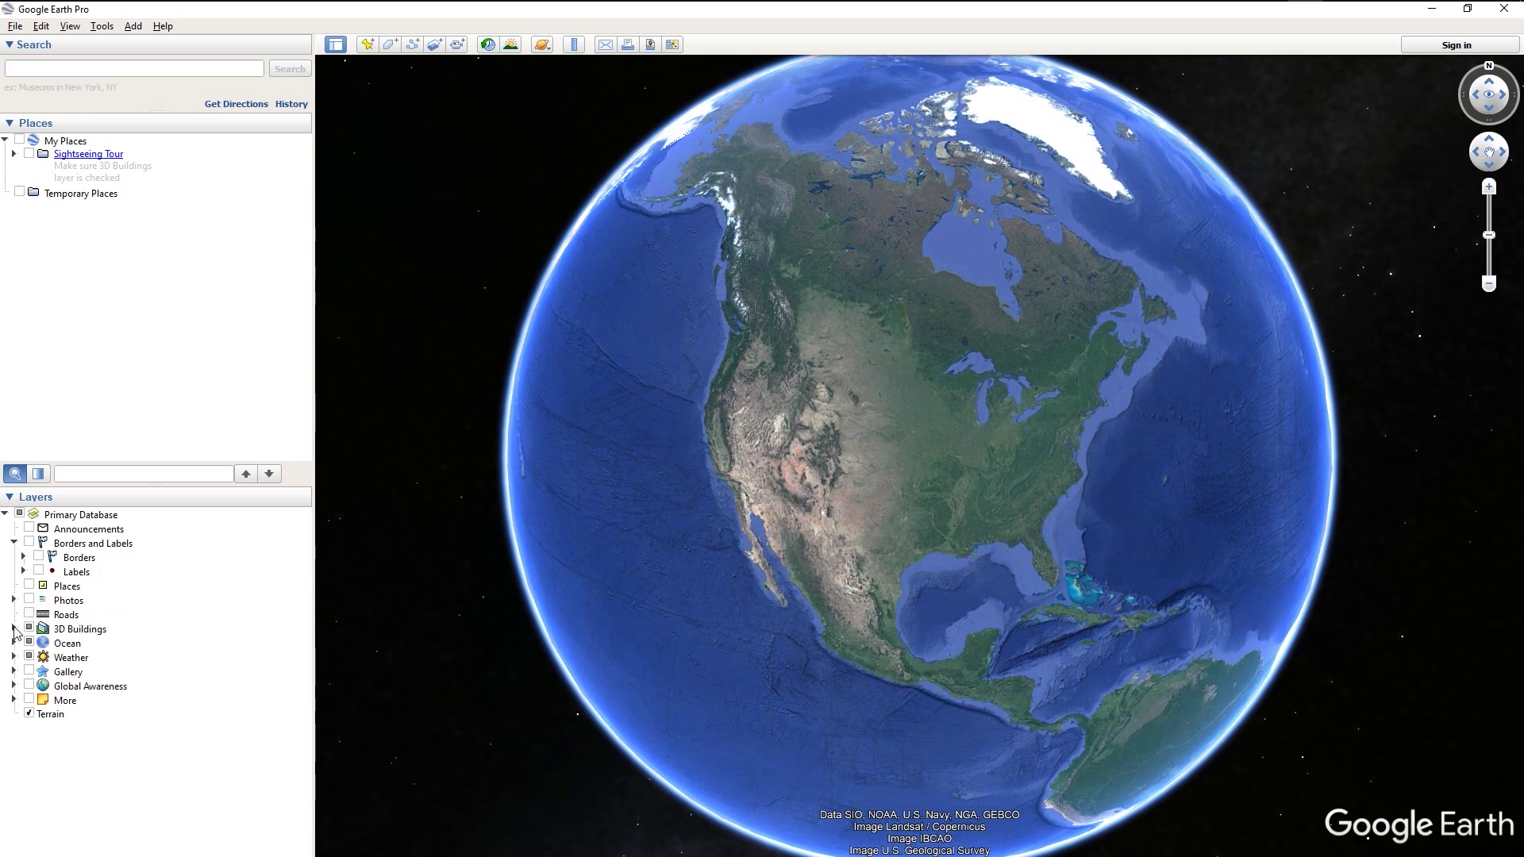
# - Switch on Trees under 3D Buildings, then peek into the Ocean, Weather and Gallery groups
pyautogui.click(13, 628)
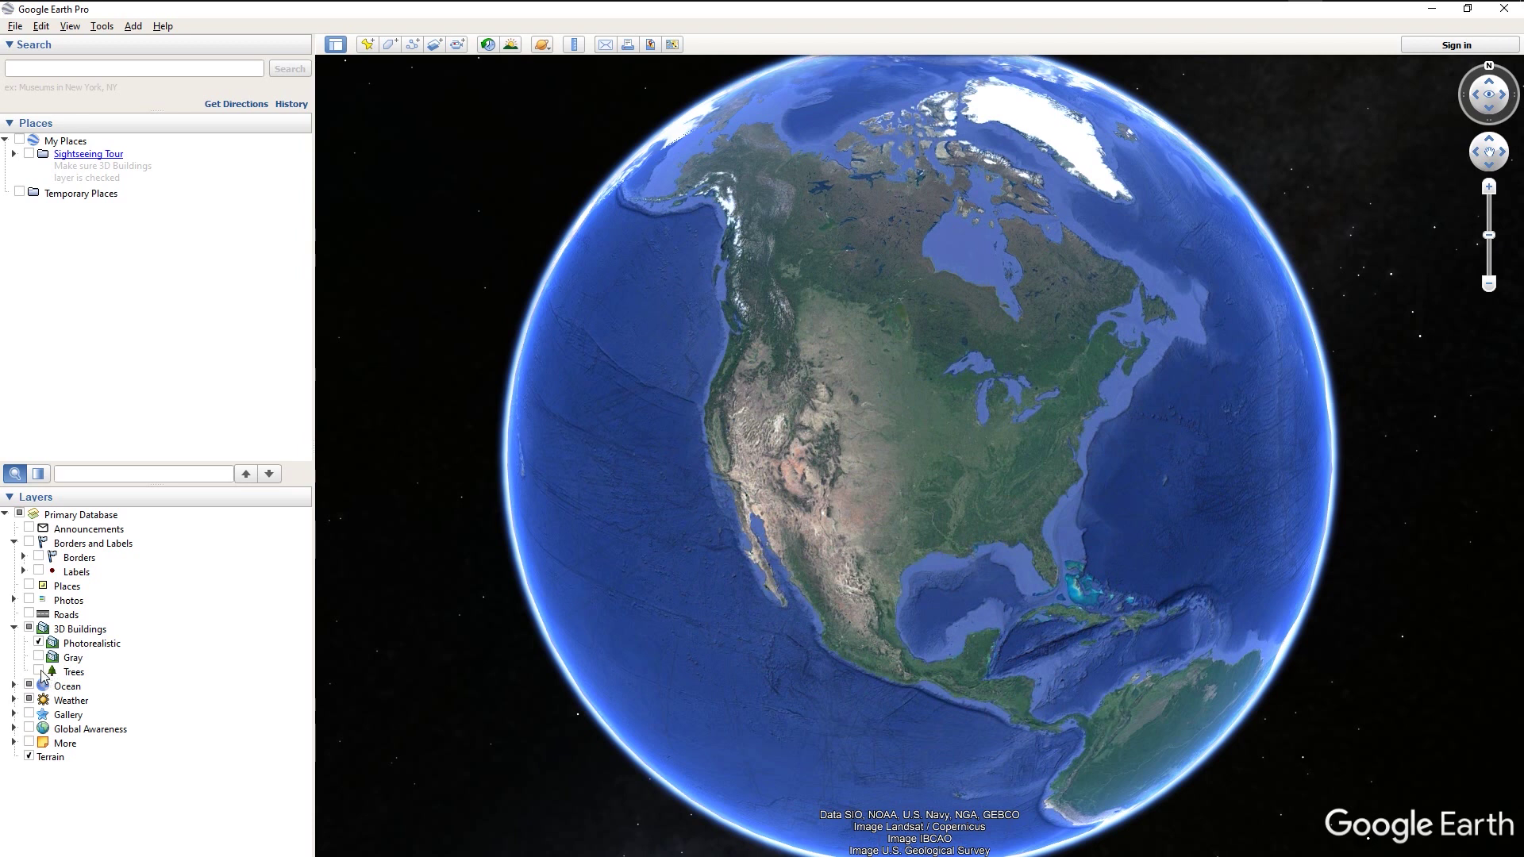
pyautogui.click(38, 672)
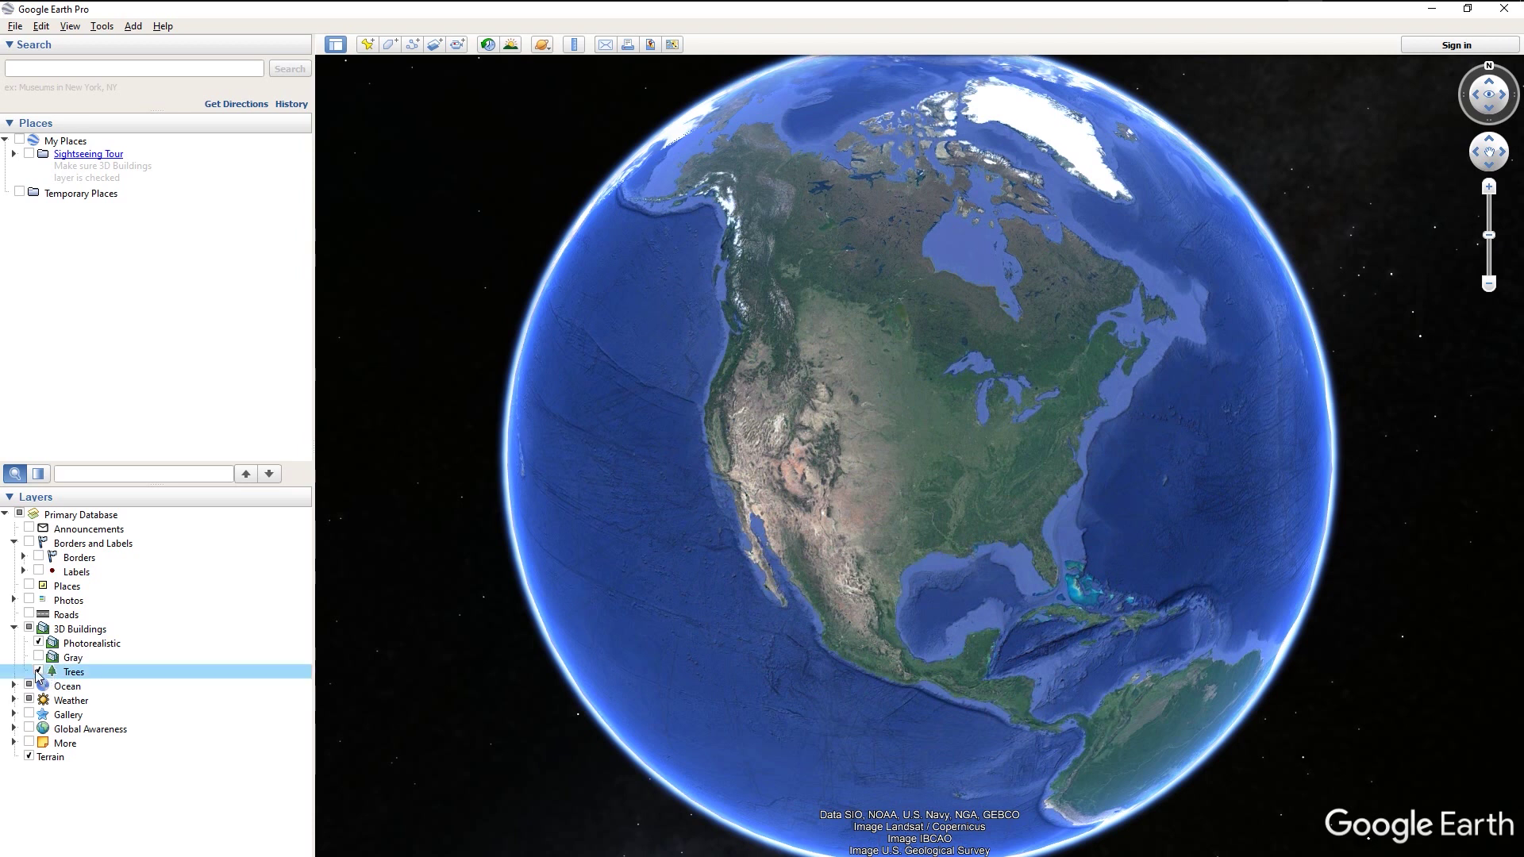
pyautogui.click(13, 628)
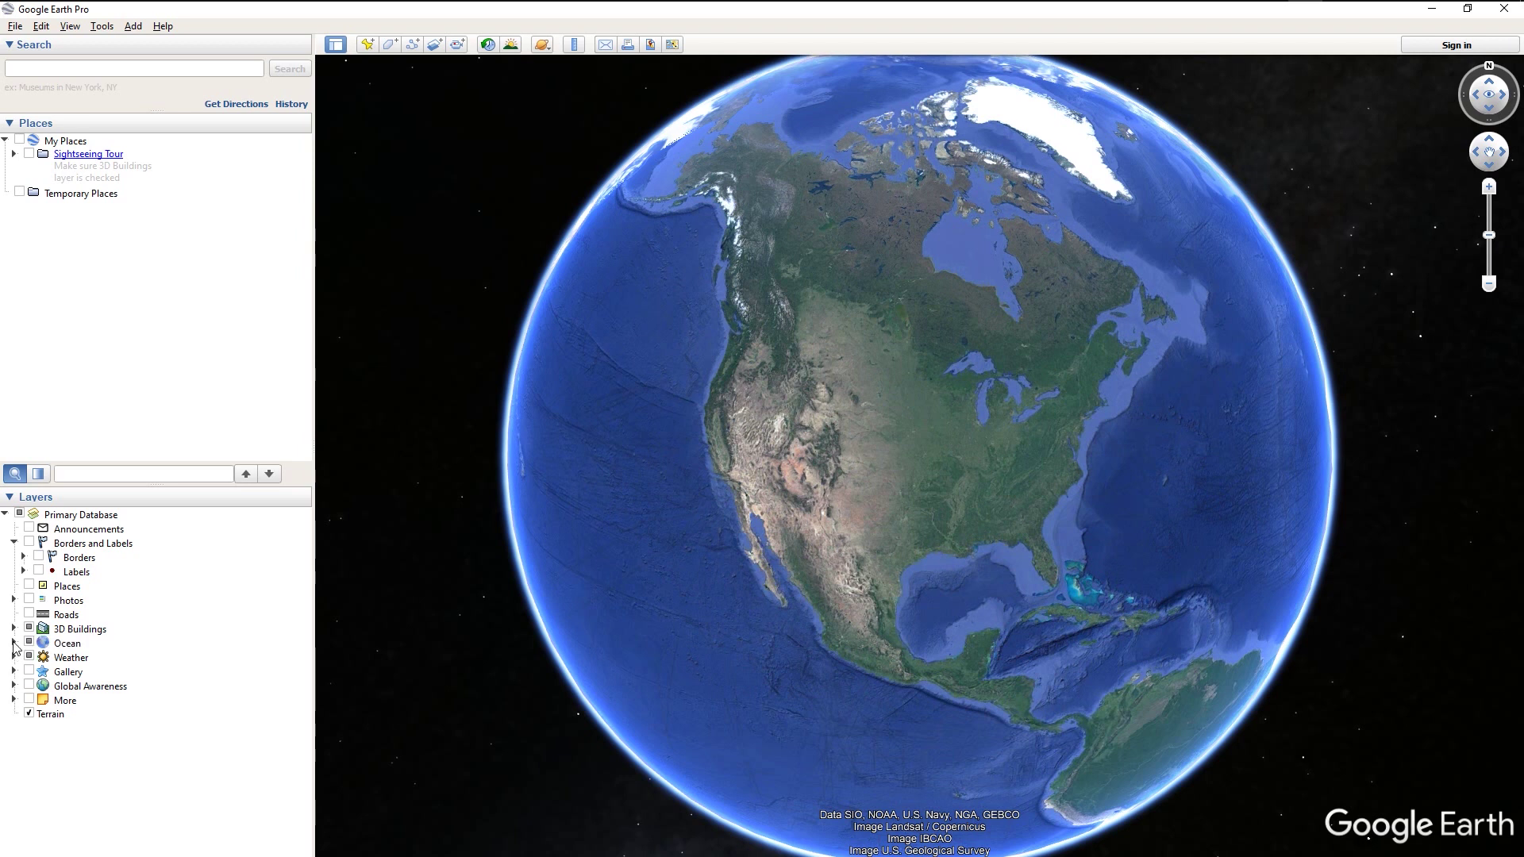
pyautogui.click(15, 643)
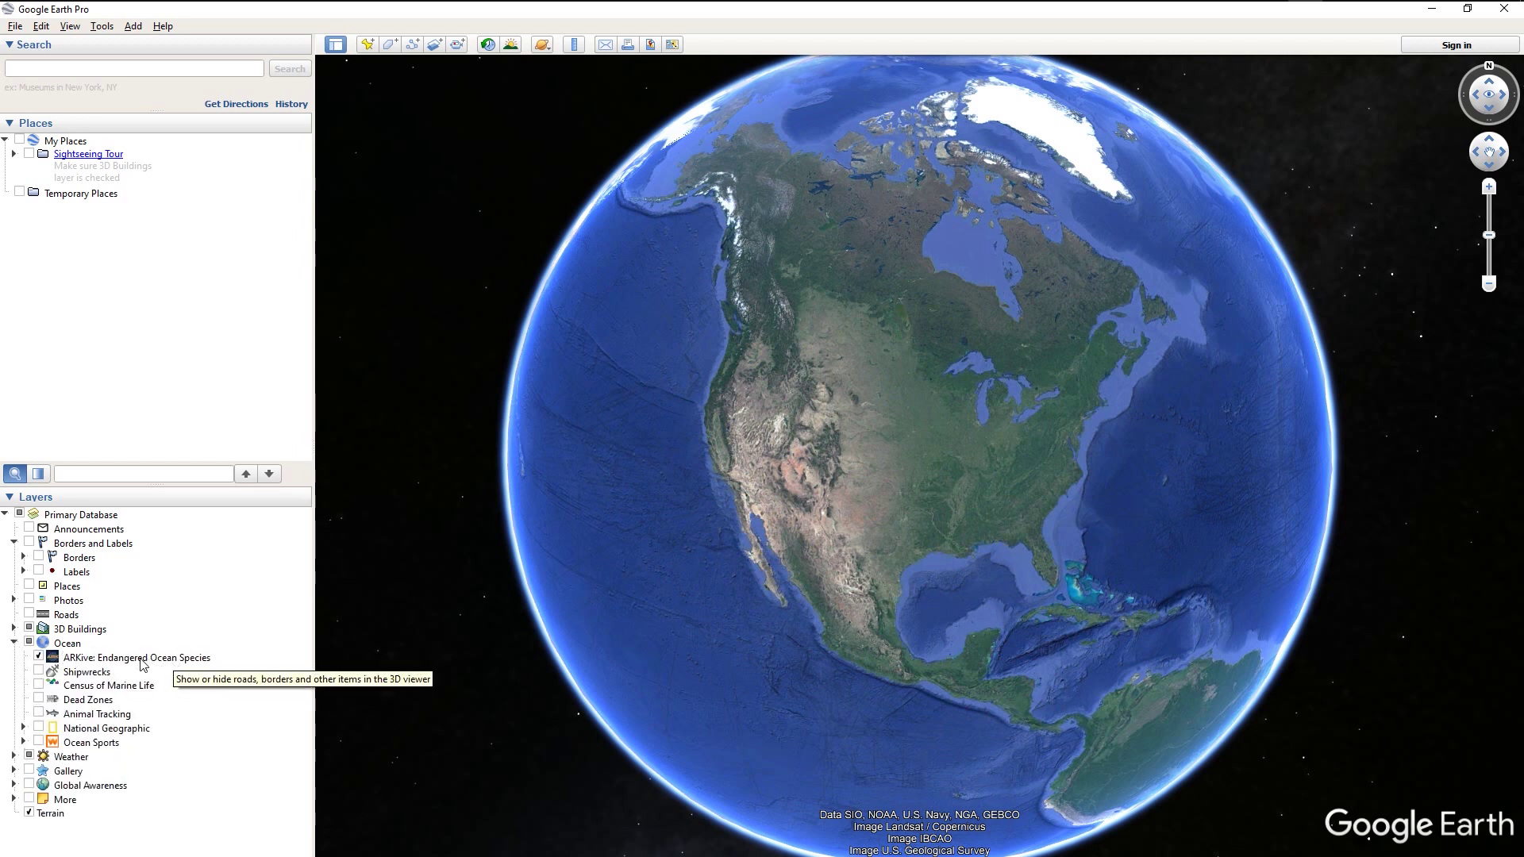
pyautogui.click(14, 643)
pyautogui.click(13, 657)
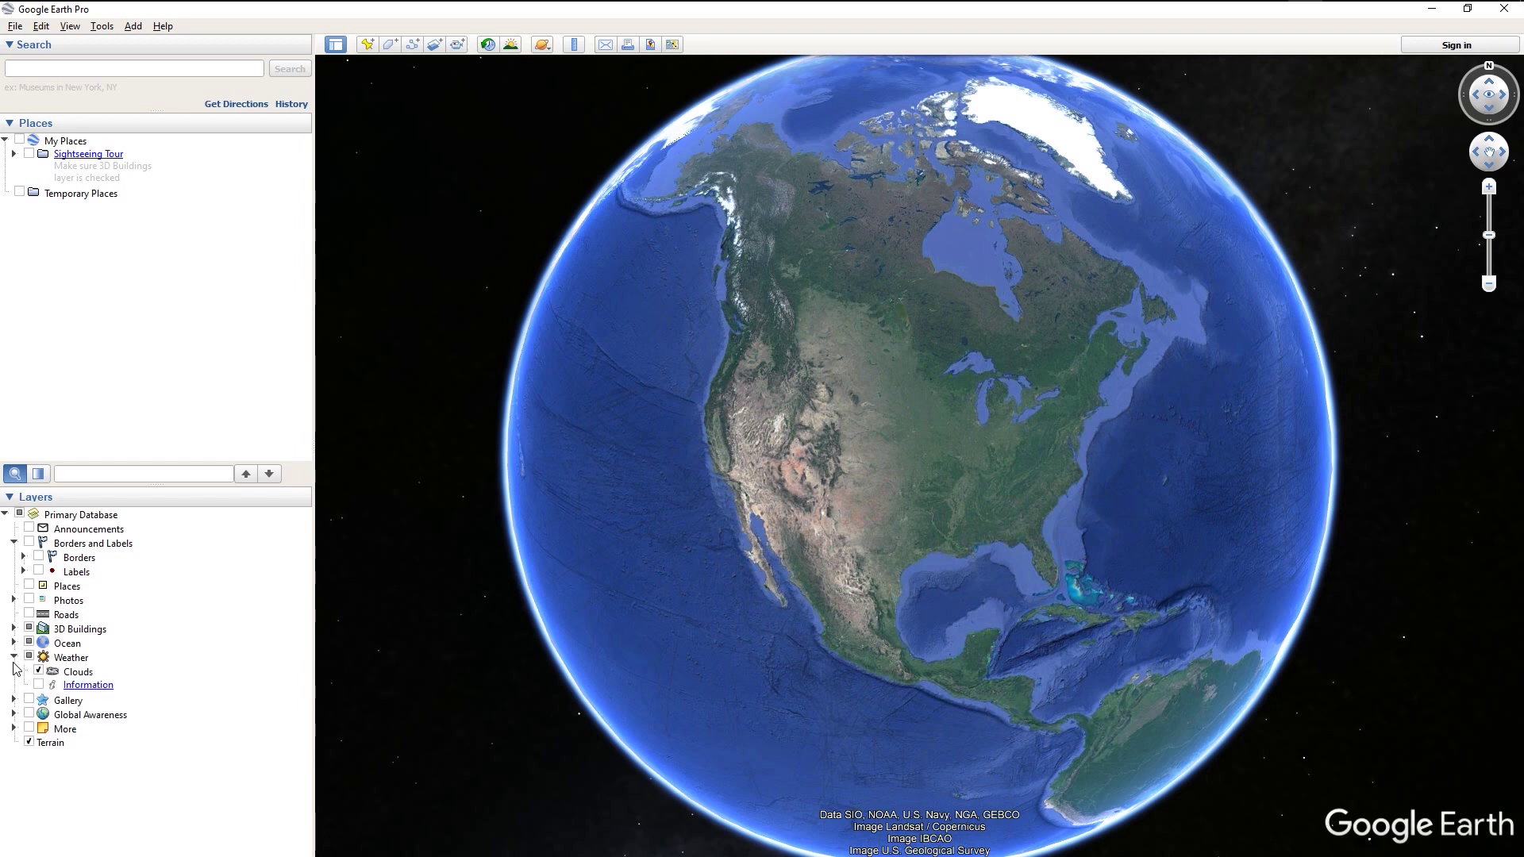
pyautogui.click(14, 658)
pyautogui.click(13, 672)
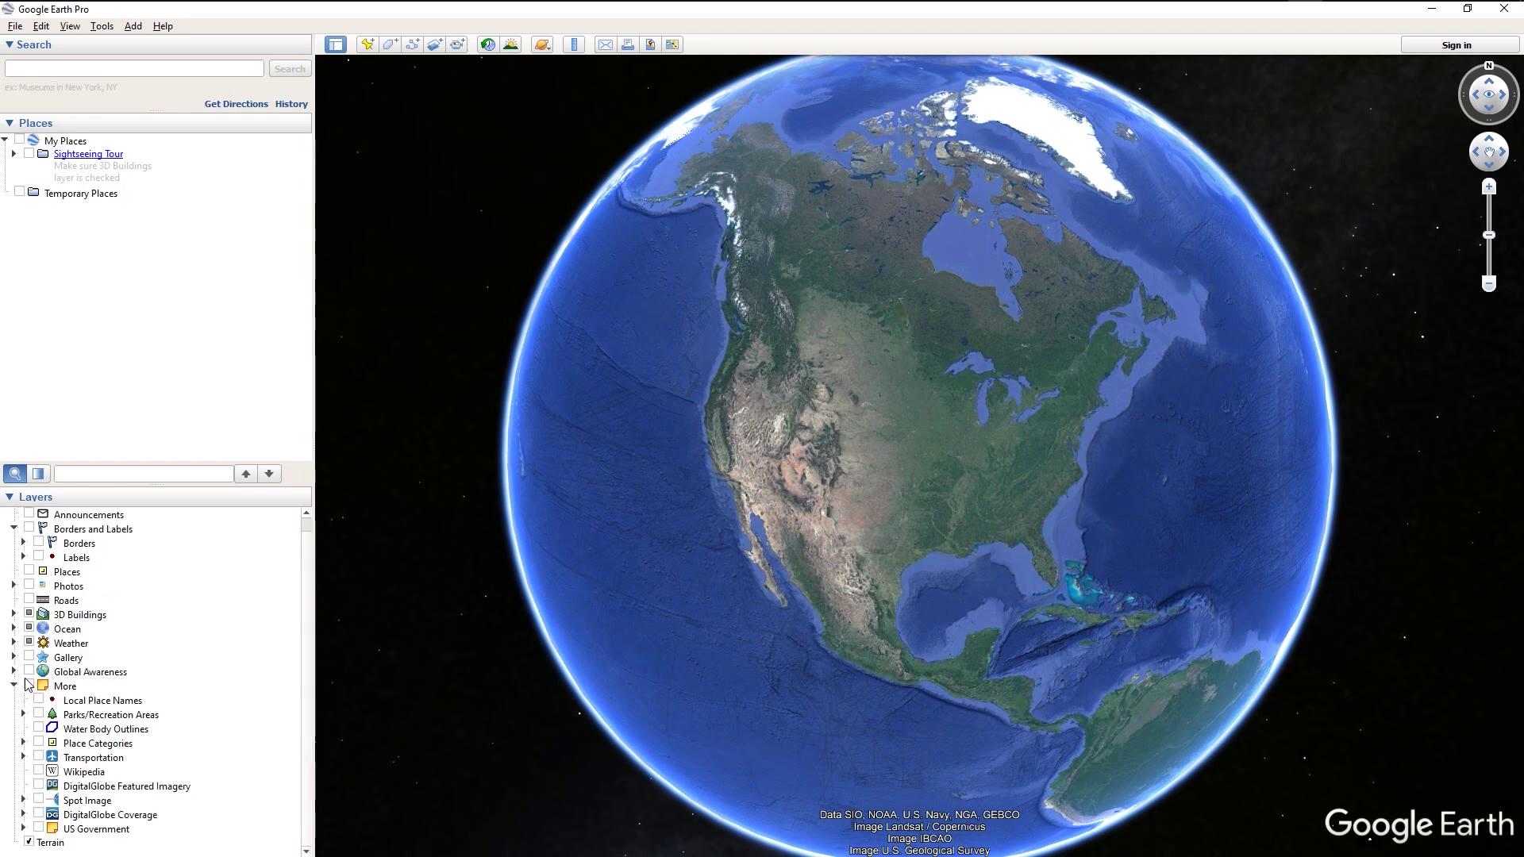
pyautogui.click(14, 672)
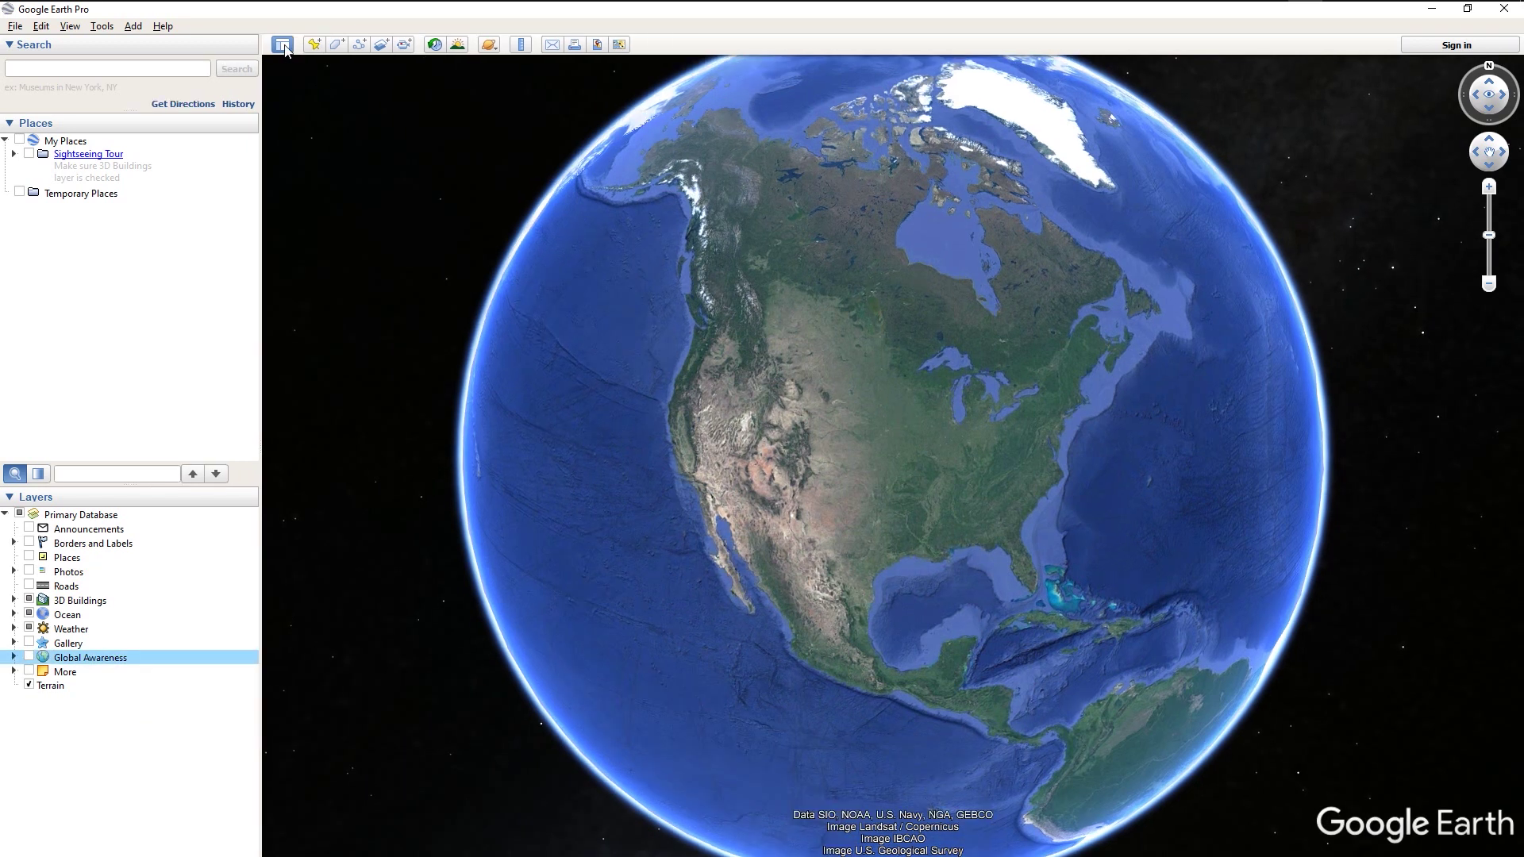
# - Hide the sidebar and toolbar and switch the globe view to full screen
pyautogui.hotkey('ctrl', 'alt', 'b')
pyautogui.click(70, 29)
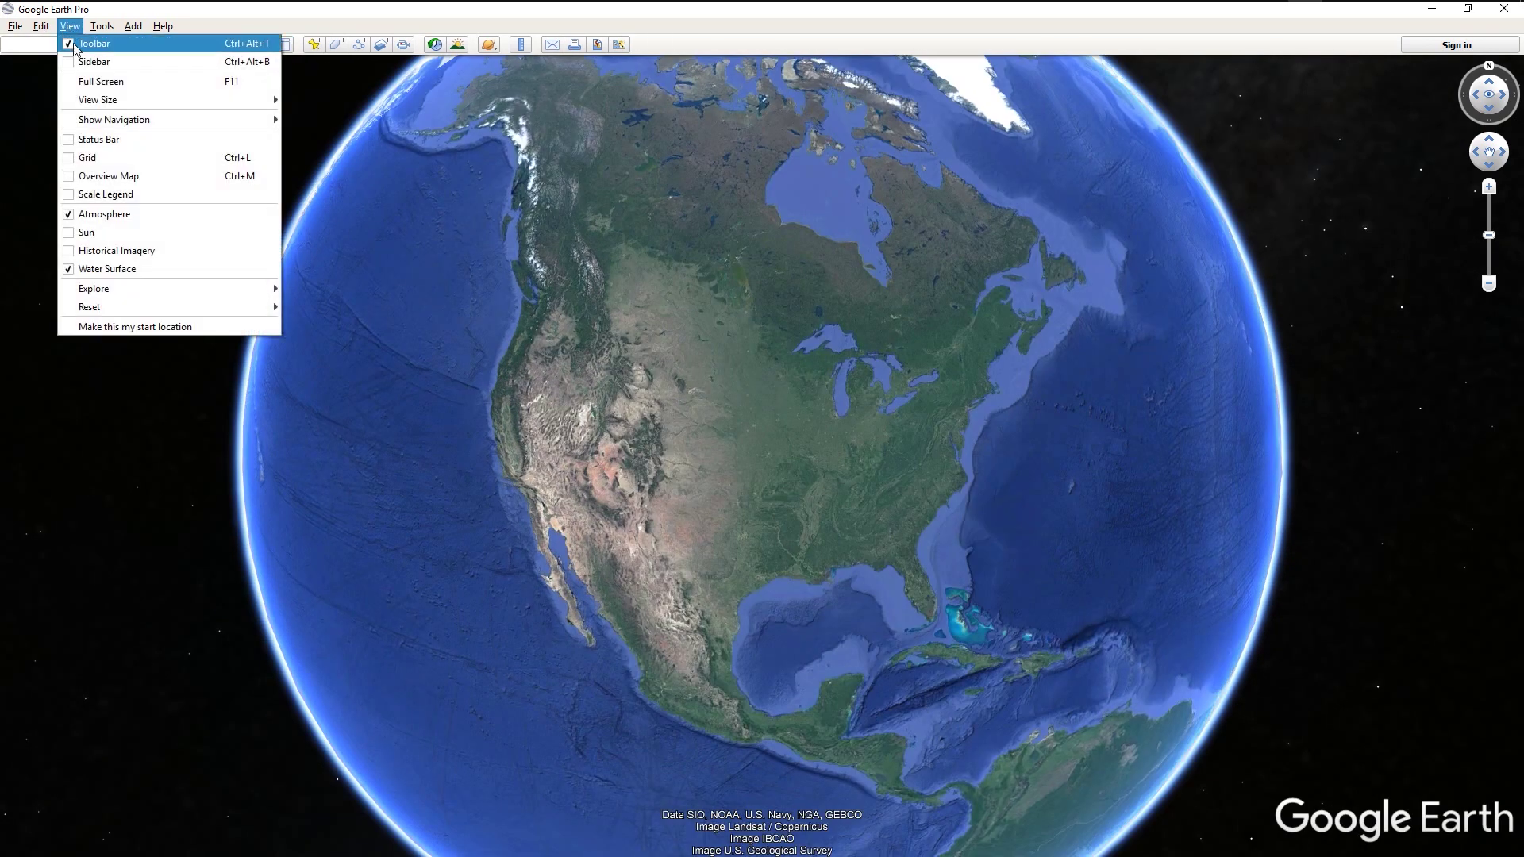
pyautogui.click(69, 46)
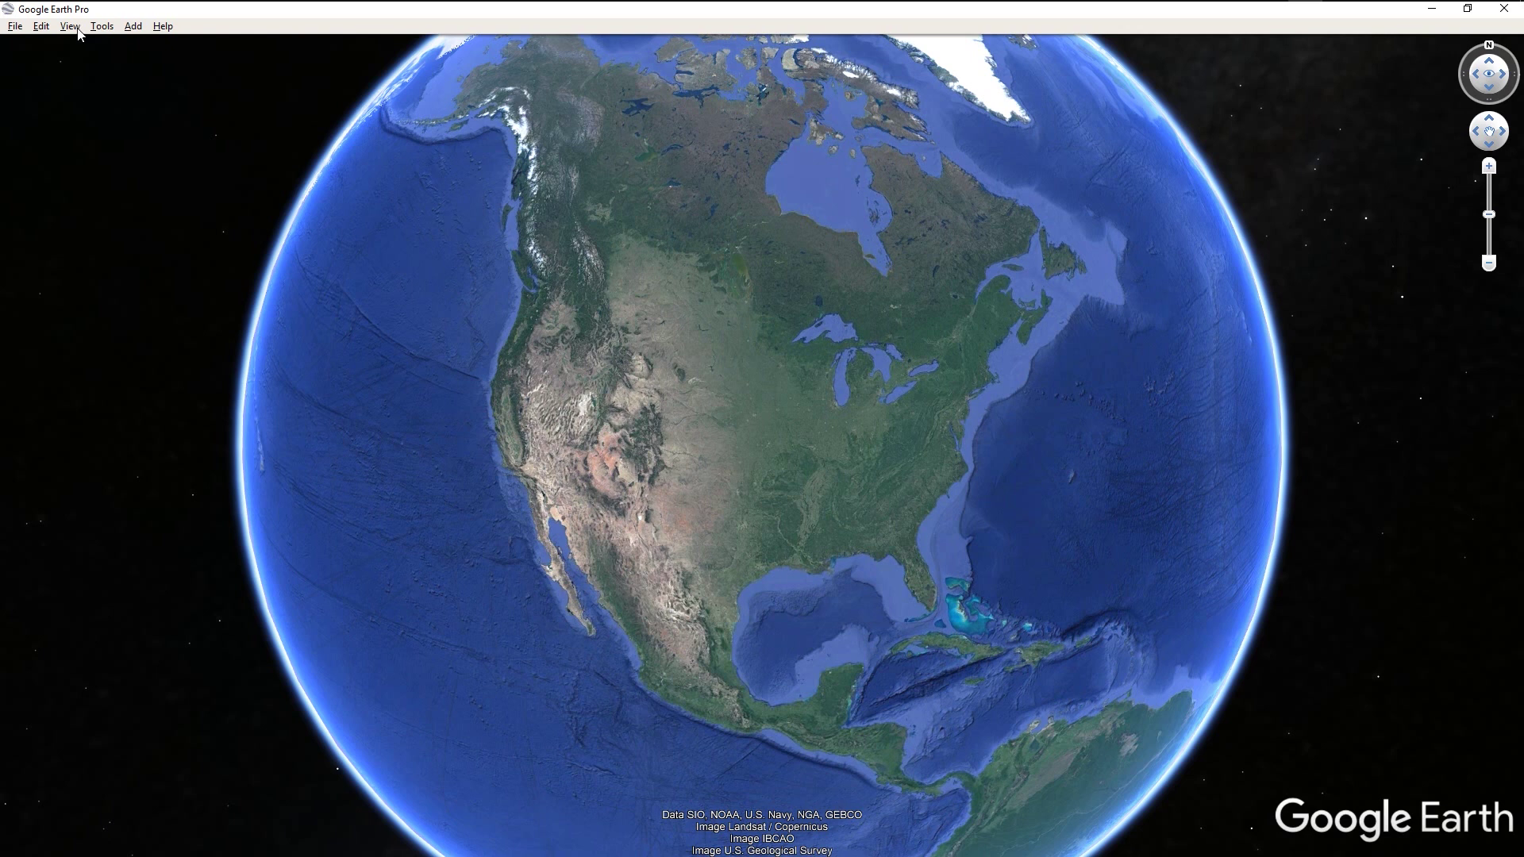
pyautogui.click(79, 29)
pyautogui.click(106, 84)
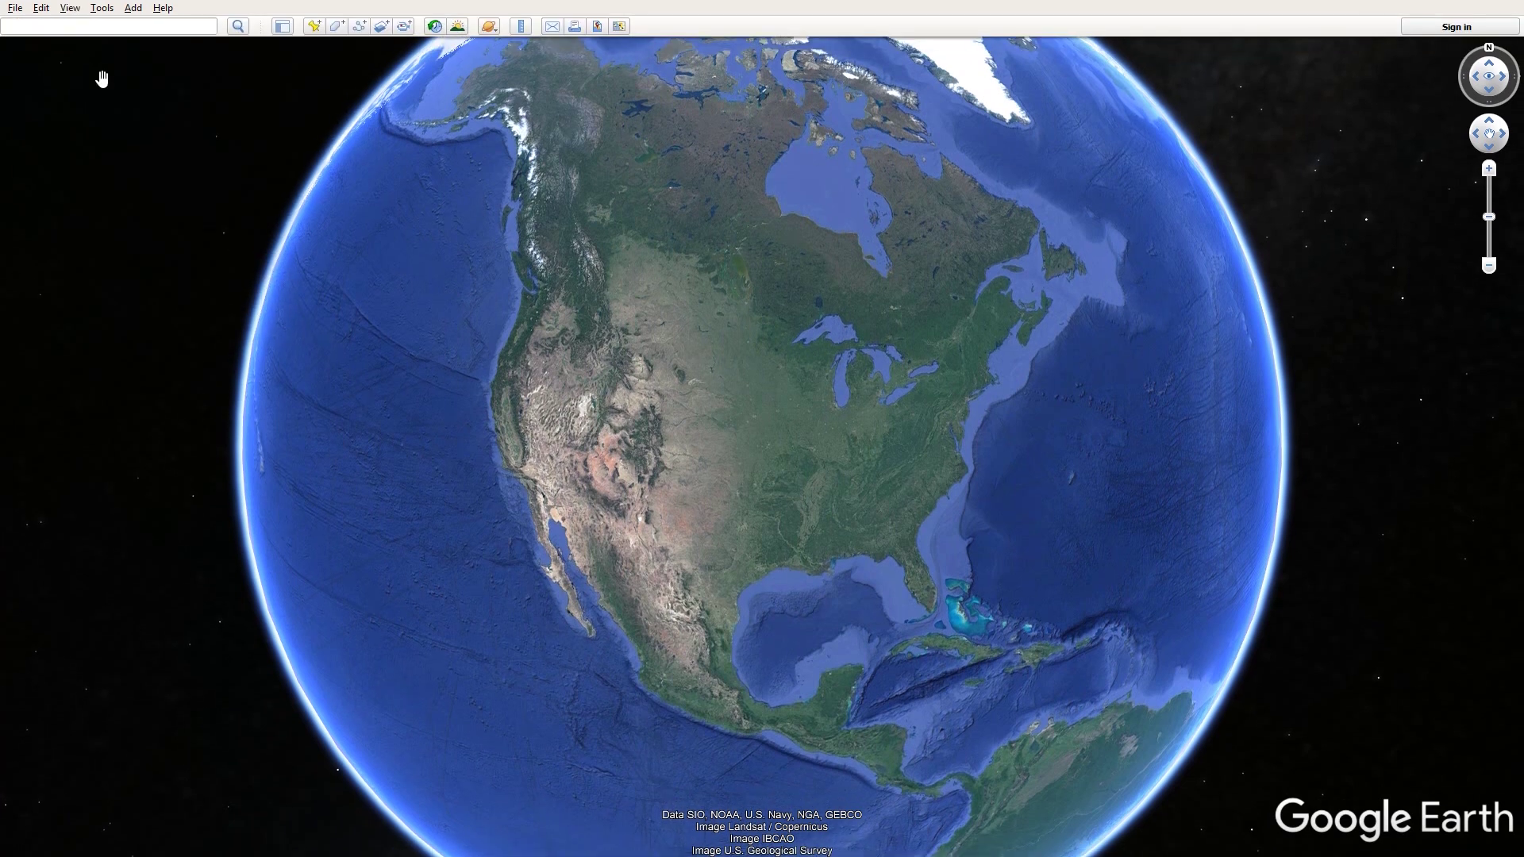
# - Turn on Sun shading and slide the time of day to 2:34 am
pyautogui.click(70, 8)
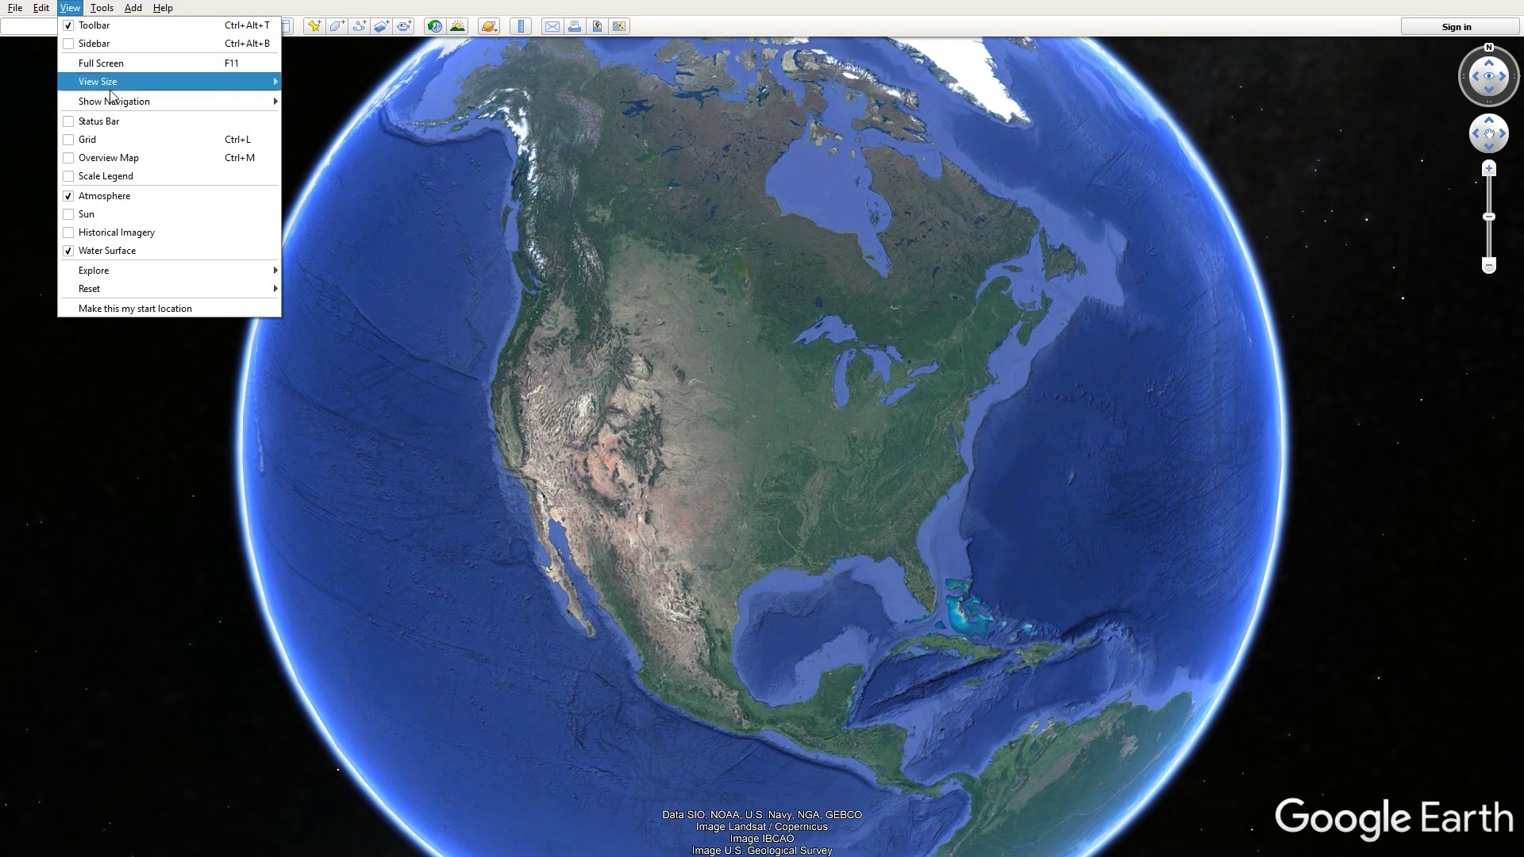
pyautogui.click(85, 216)
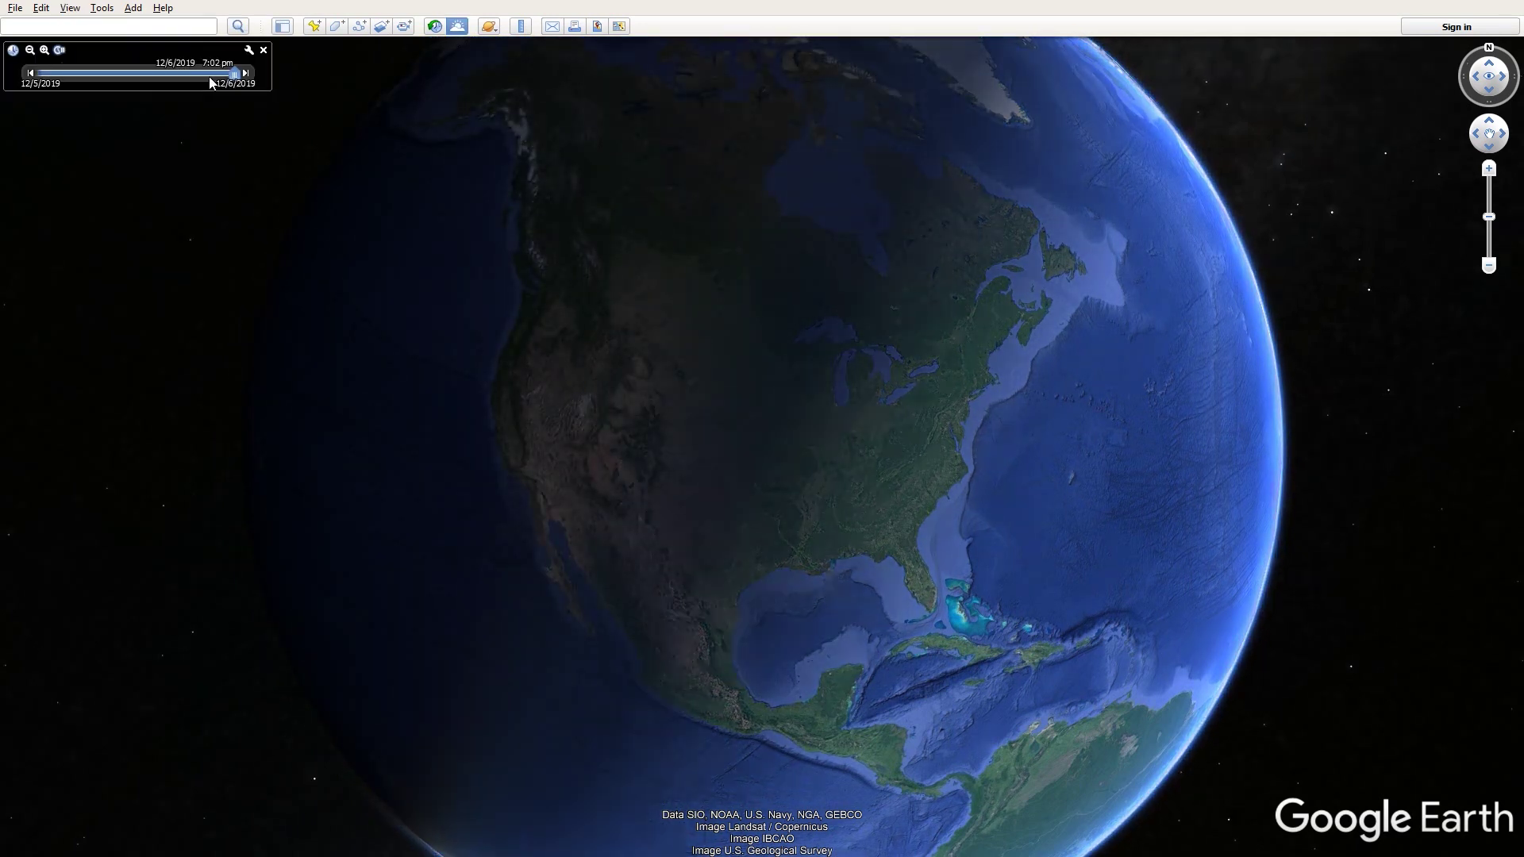
pyautogui.moveTo(232, 80); pyautogui.dragTo(47, 72)
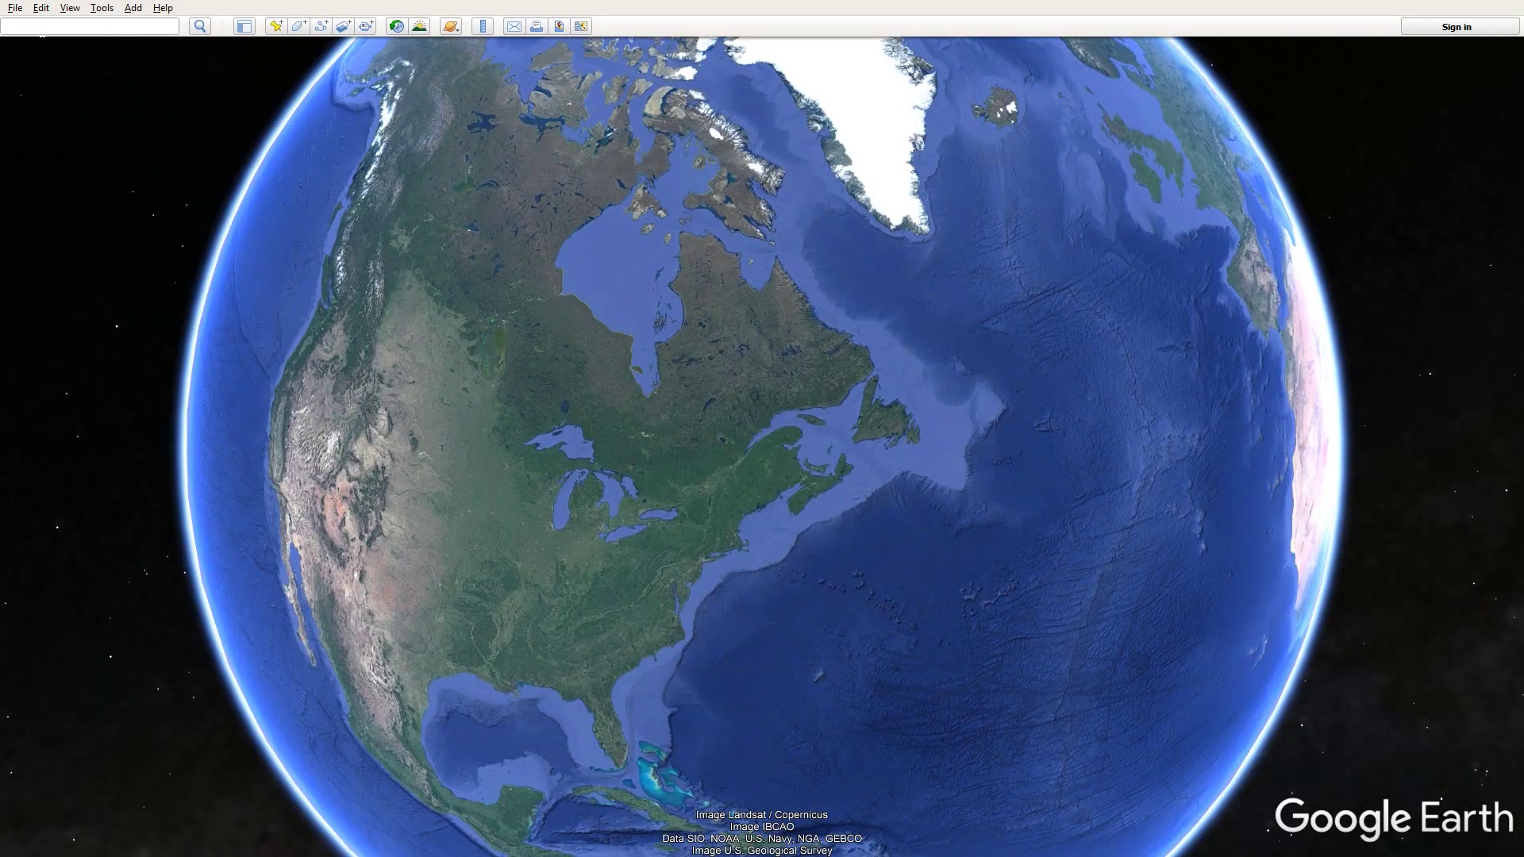
pyautogui.click(42, 27)
# - Fly to 1101 Van Ness Avenue, San Francisco, zoom in on the facade, and reshow the sidebar
pyautogui.write('110')
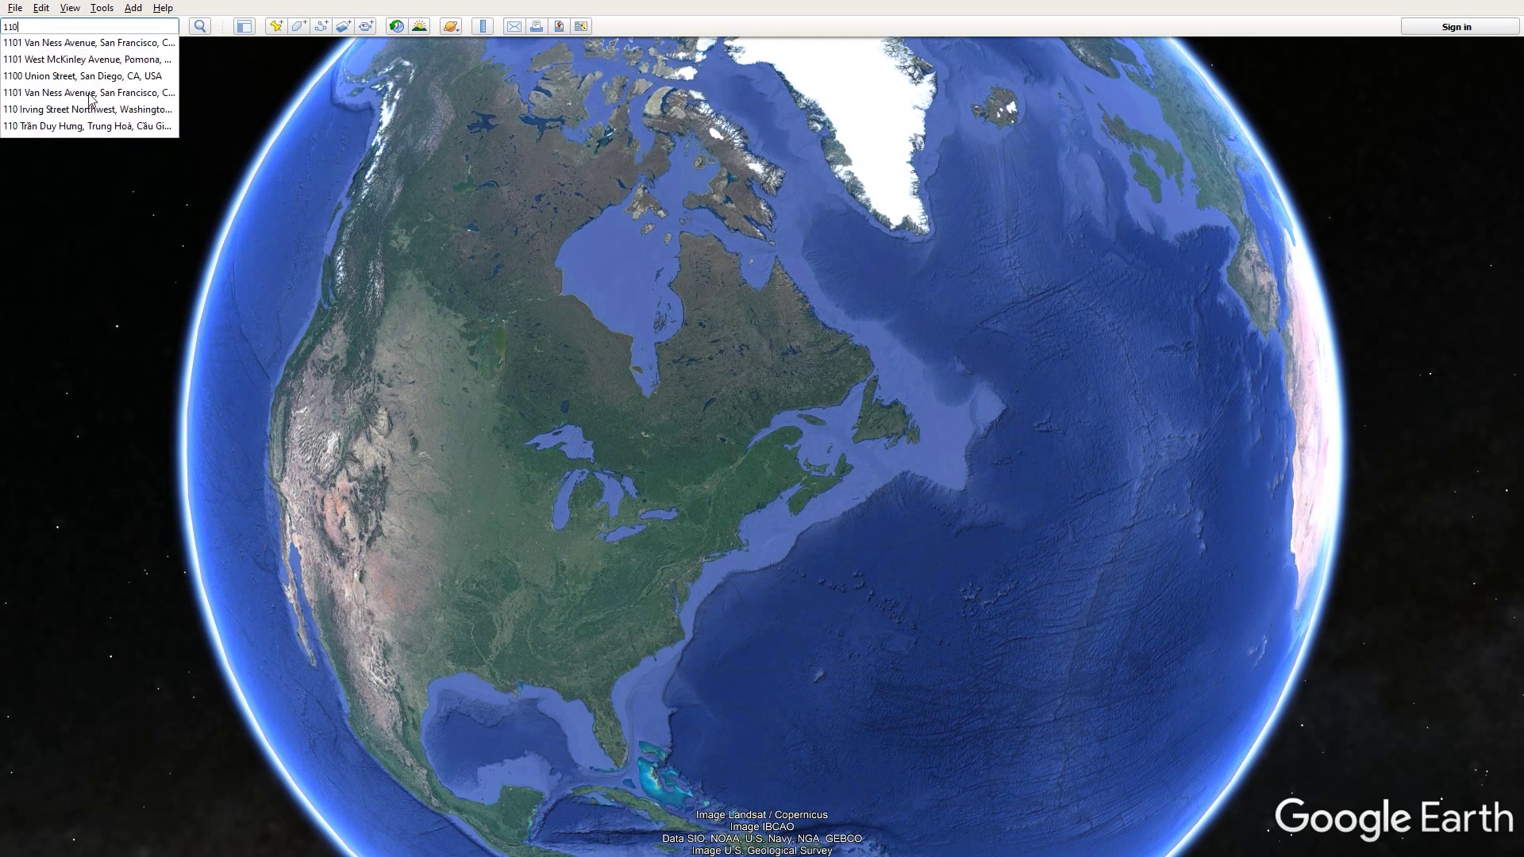
pyautogui.click(87, 92)
pyautogui.click(200, 26)
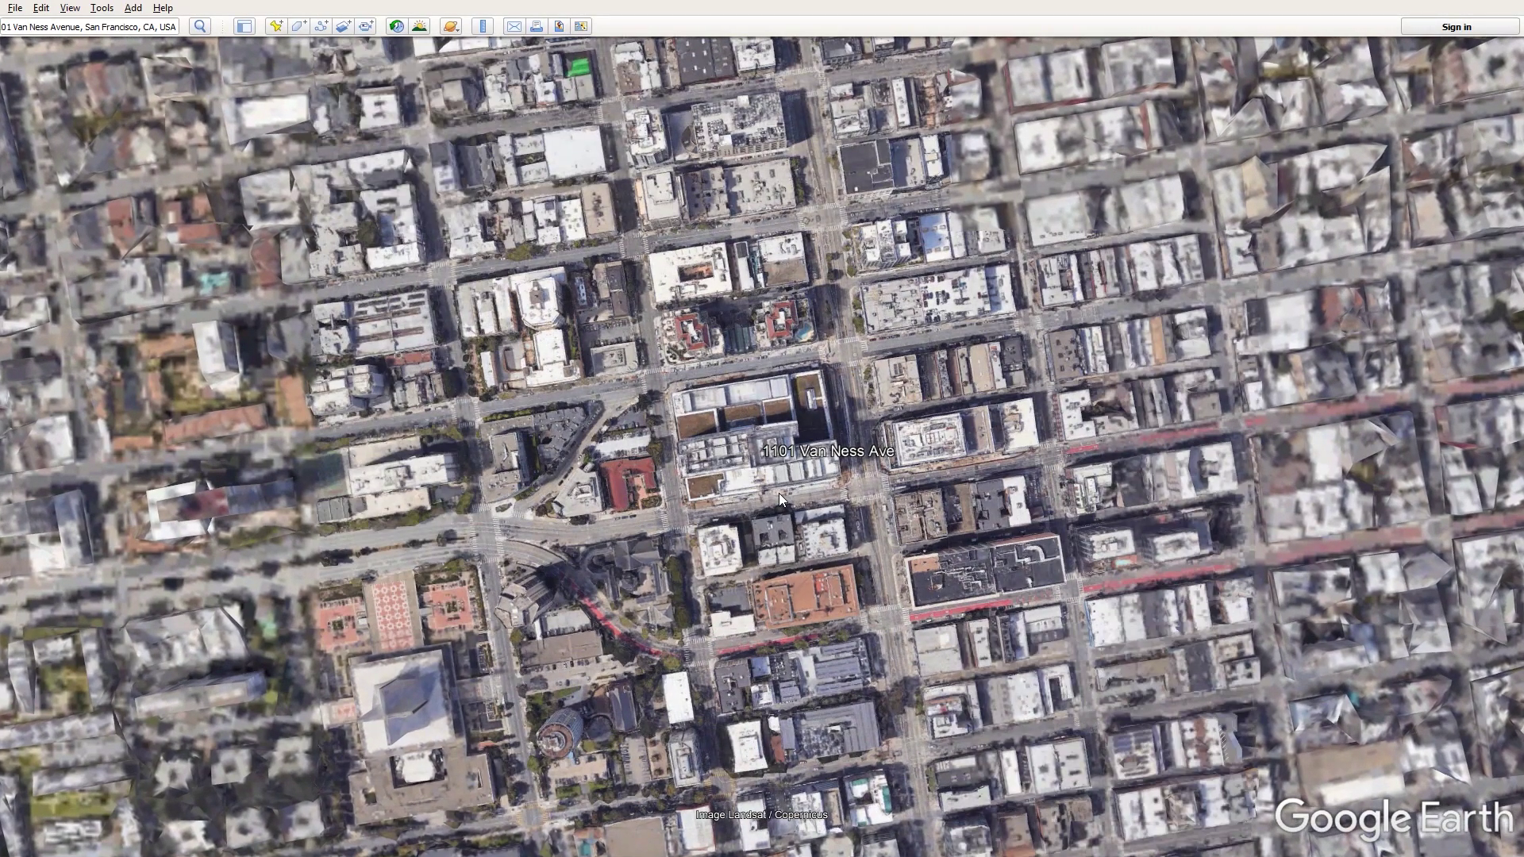
pyautogui.scroll(-5, 779, 493)
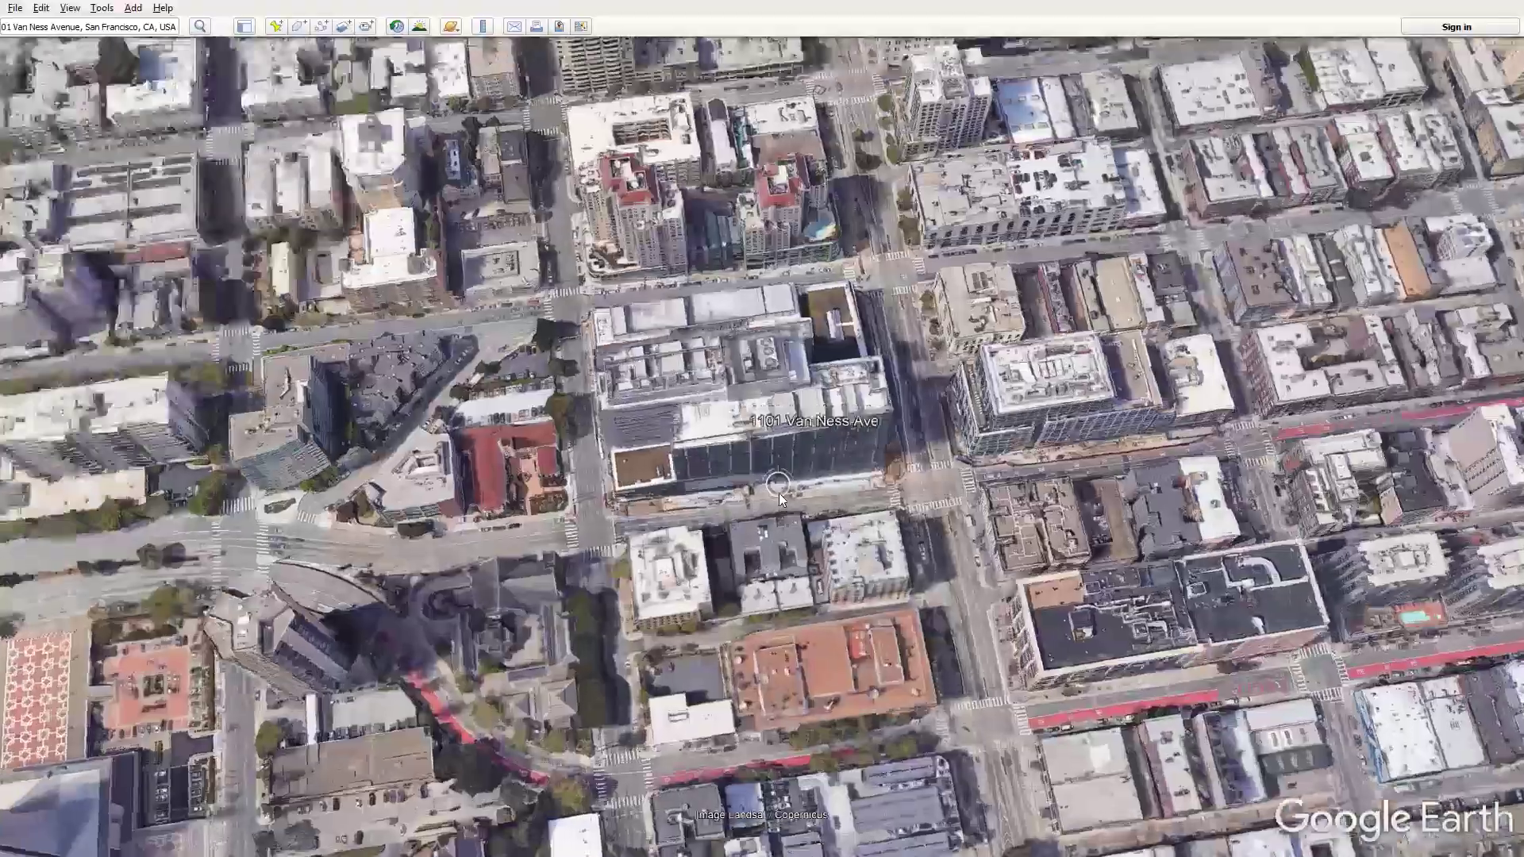
pyautogui.scroll(-5, 693, 428)
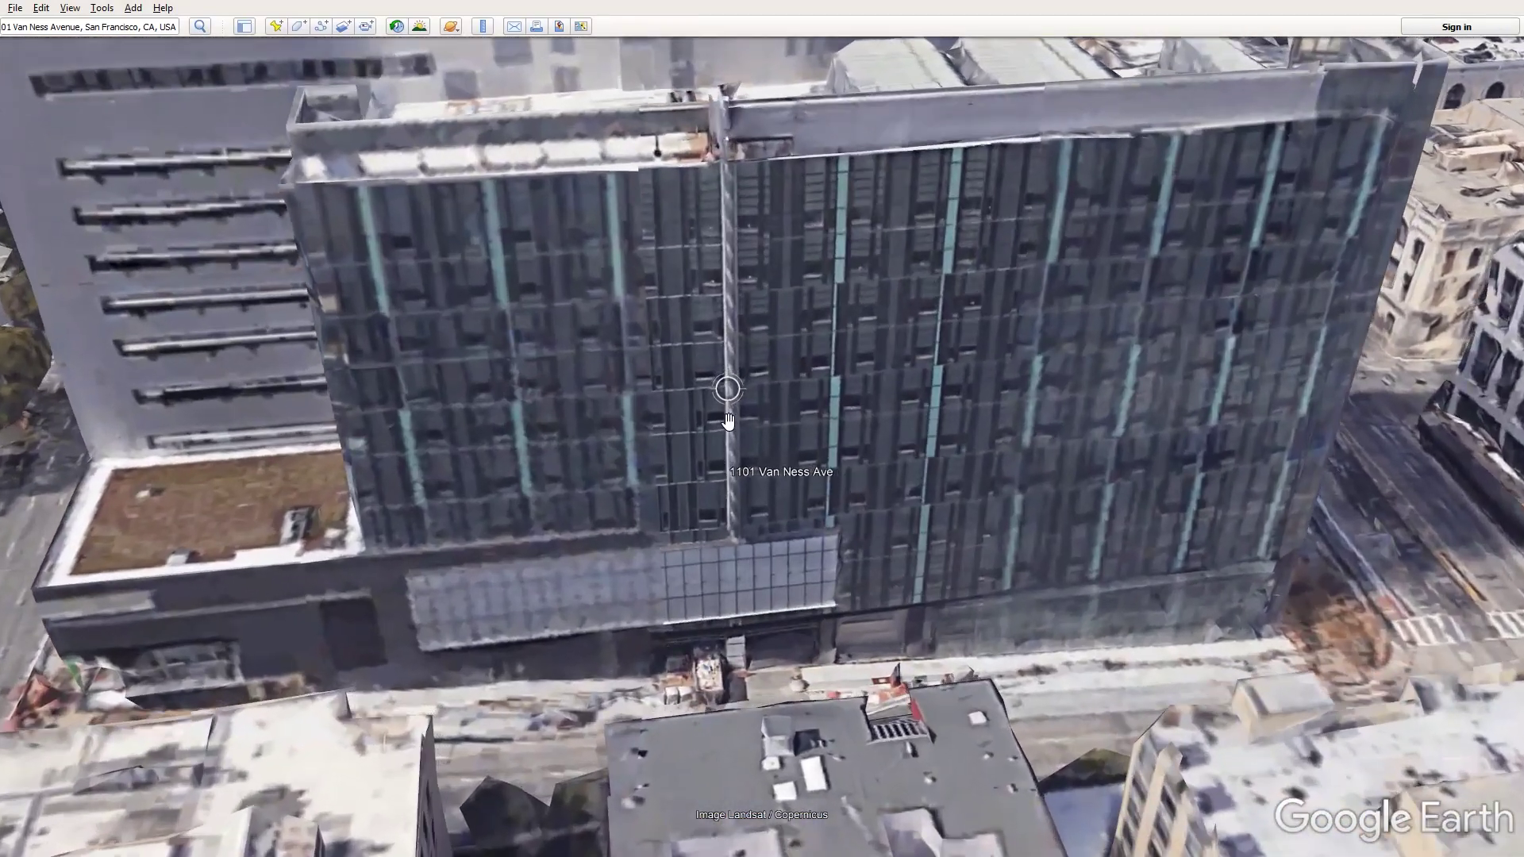
pyautogui.hotkey('ctrl', 'alt', 'b')
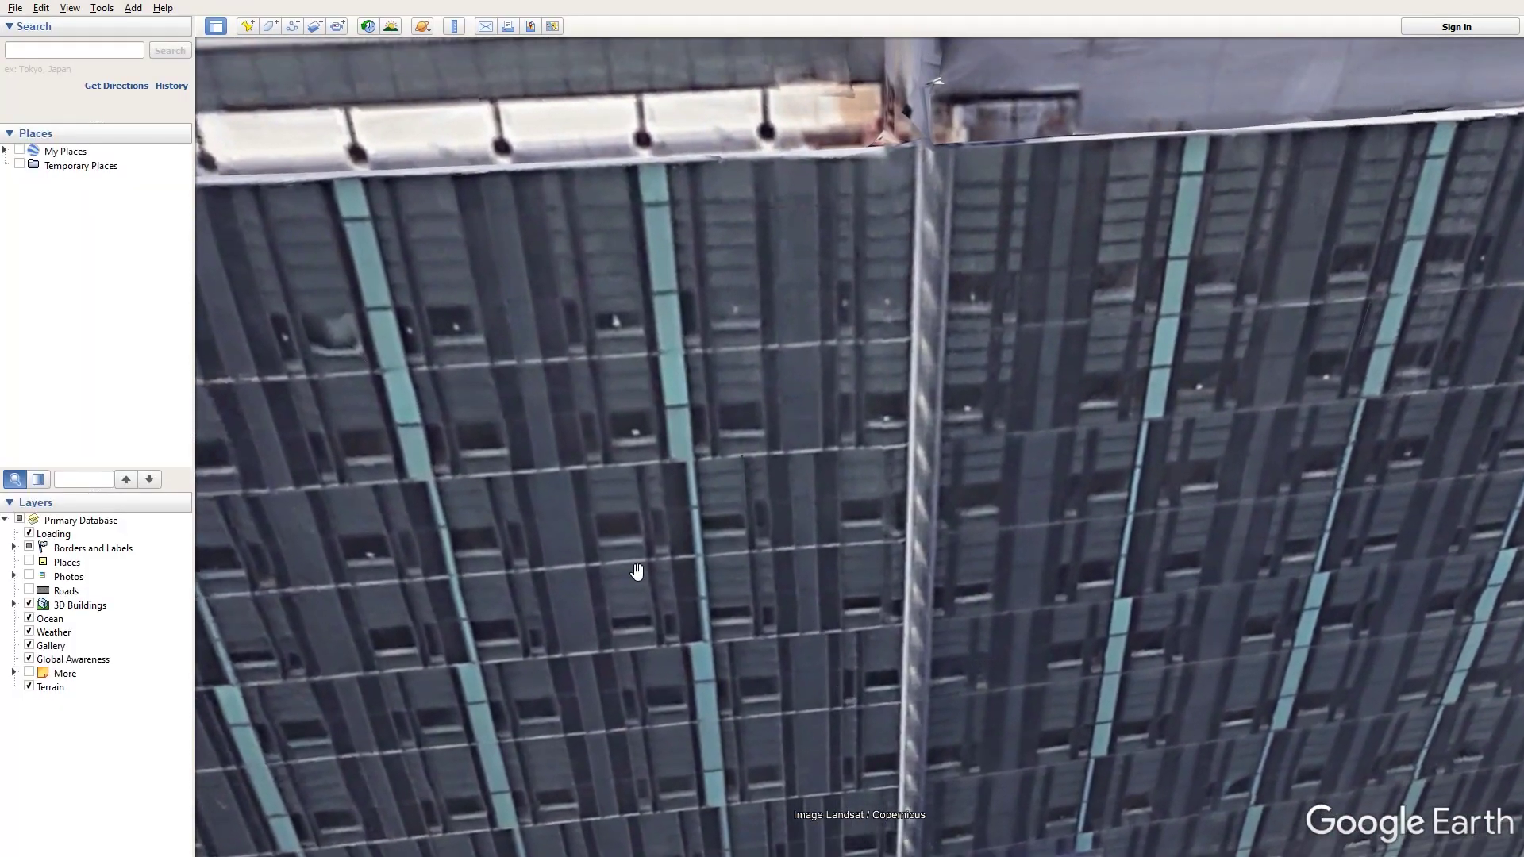
pyautogui.click(247, 27)
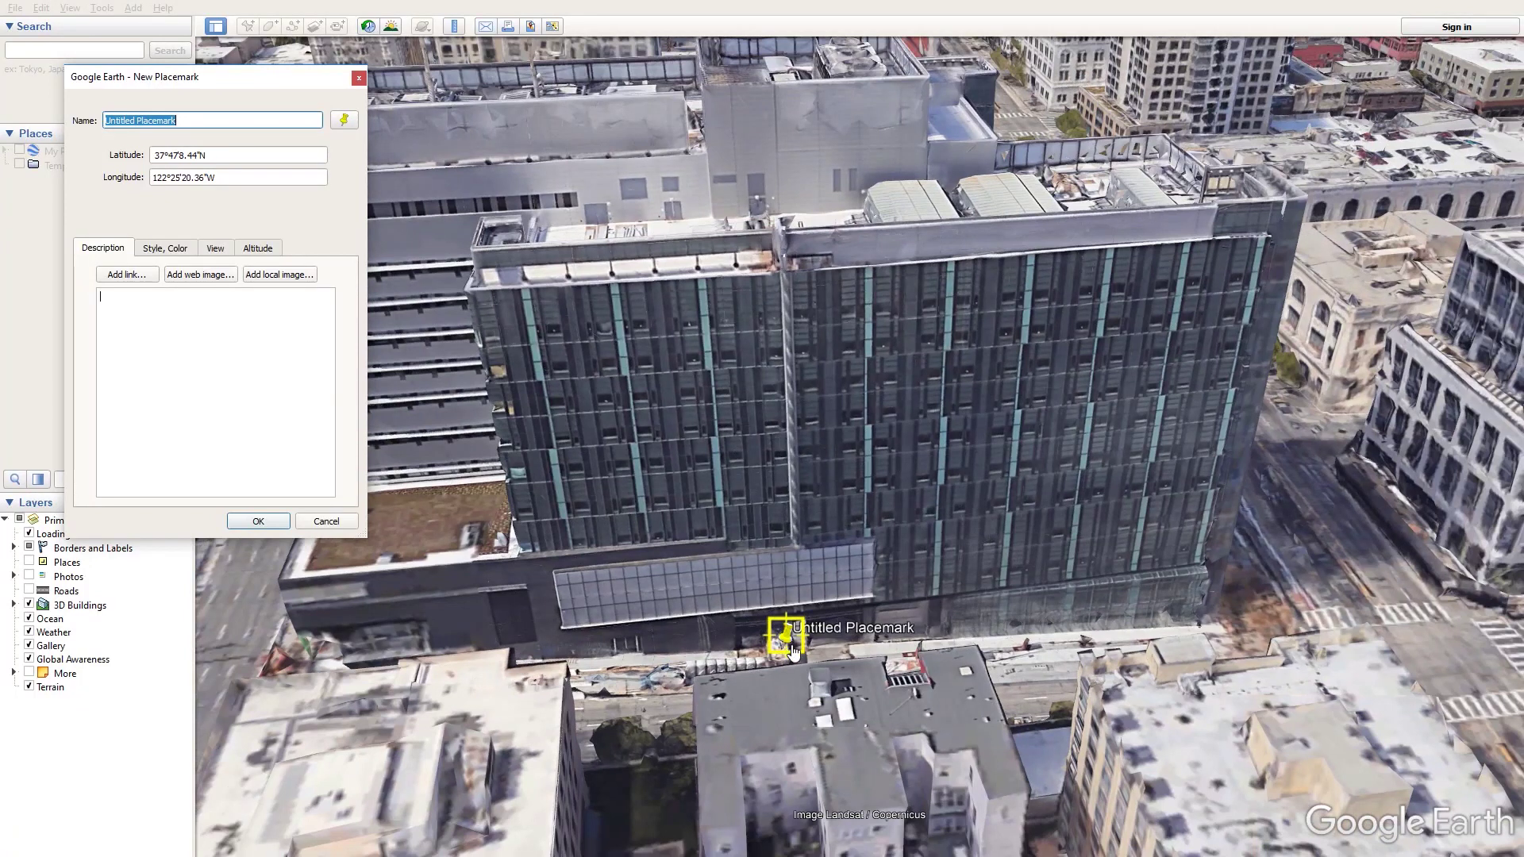
# - Position the new placemark pin at the building's entrance and clear its default name
pyautogui.moveTo(793, 651); pyautogui.dragTo(753, 651)
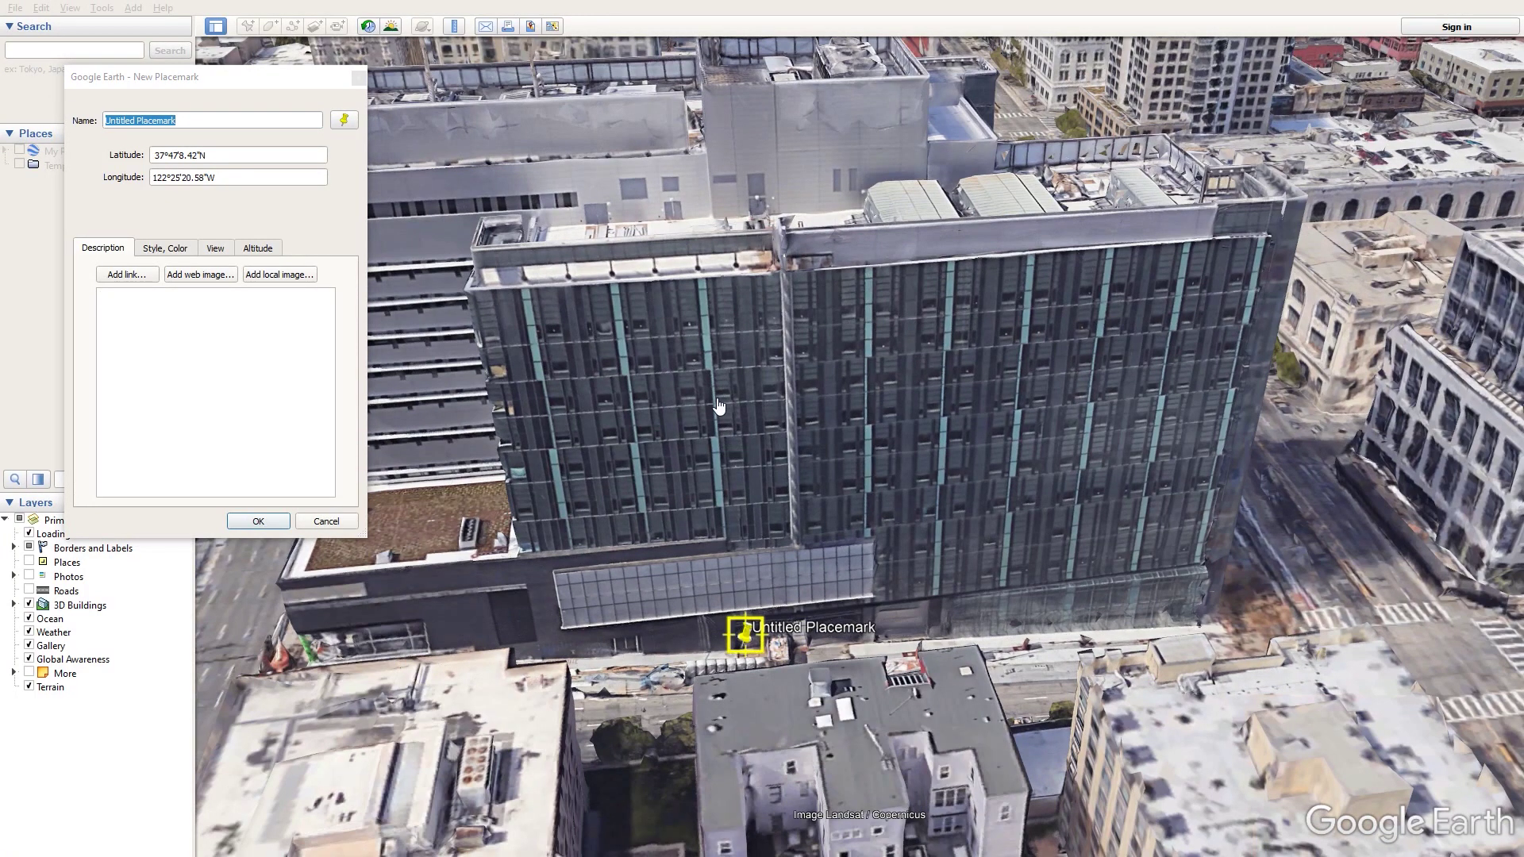
pyautogui.moveTo(718, 407); pyautogui.dragTo(725, 609)
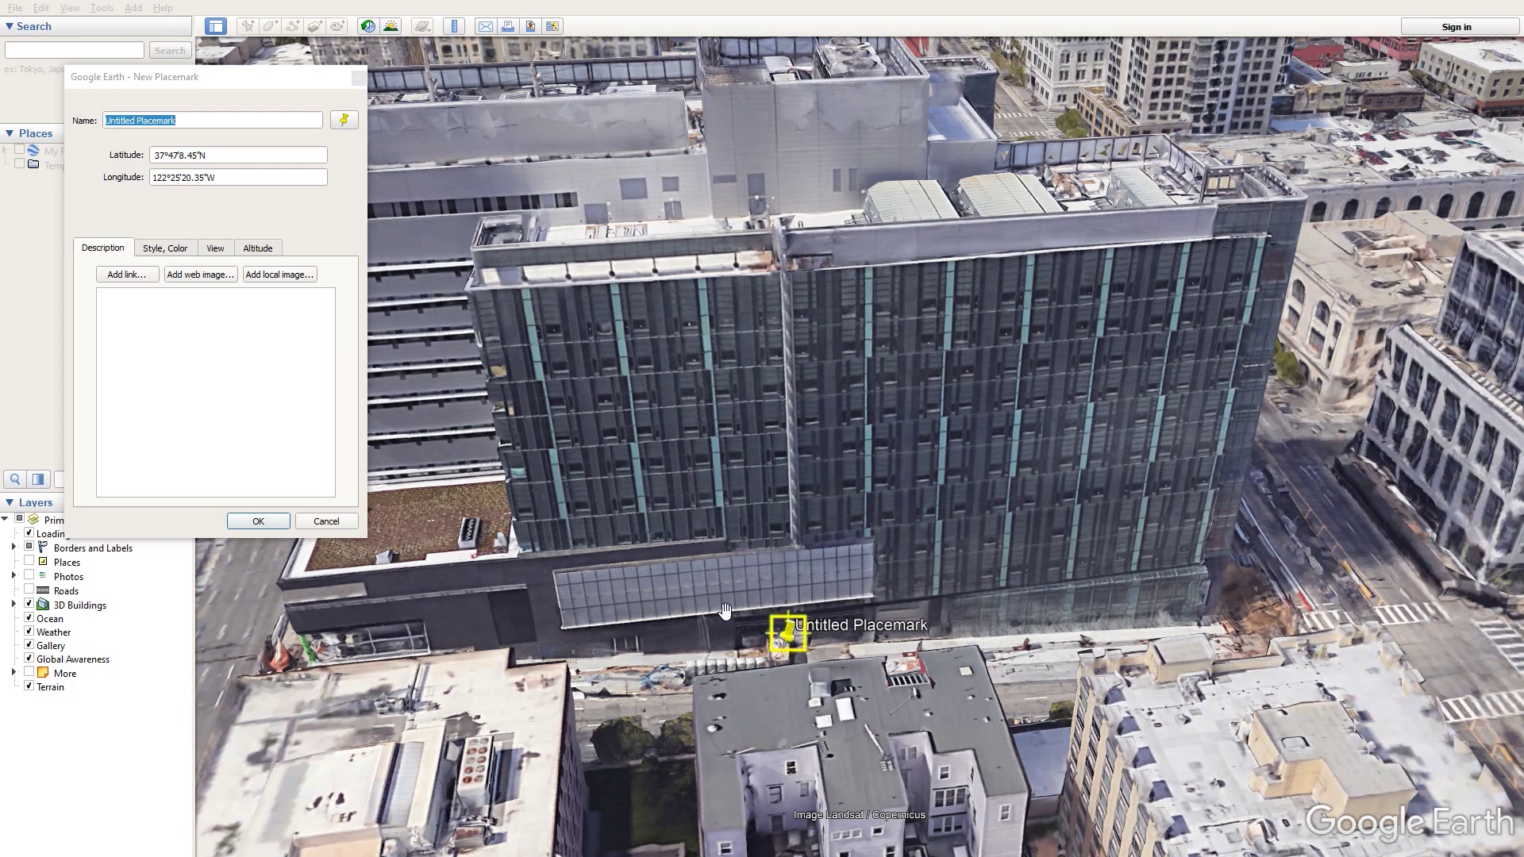
pyautogui.click(332, 389)
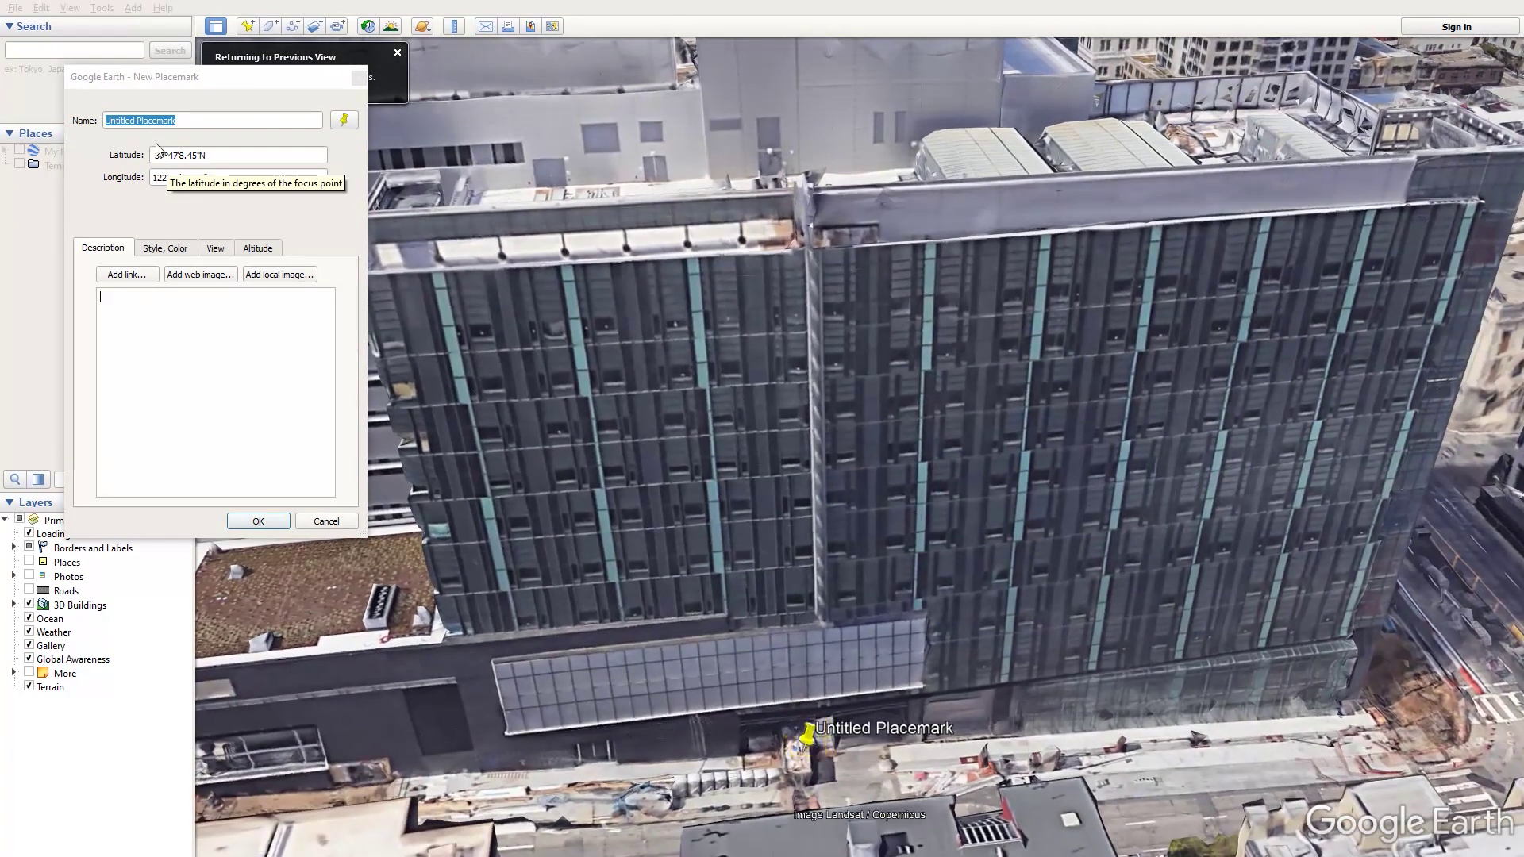
pyautogui.press('BackSpace')
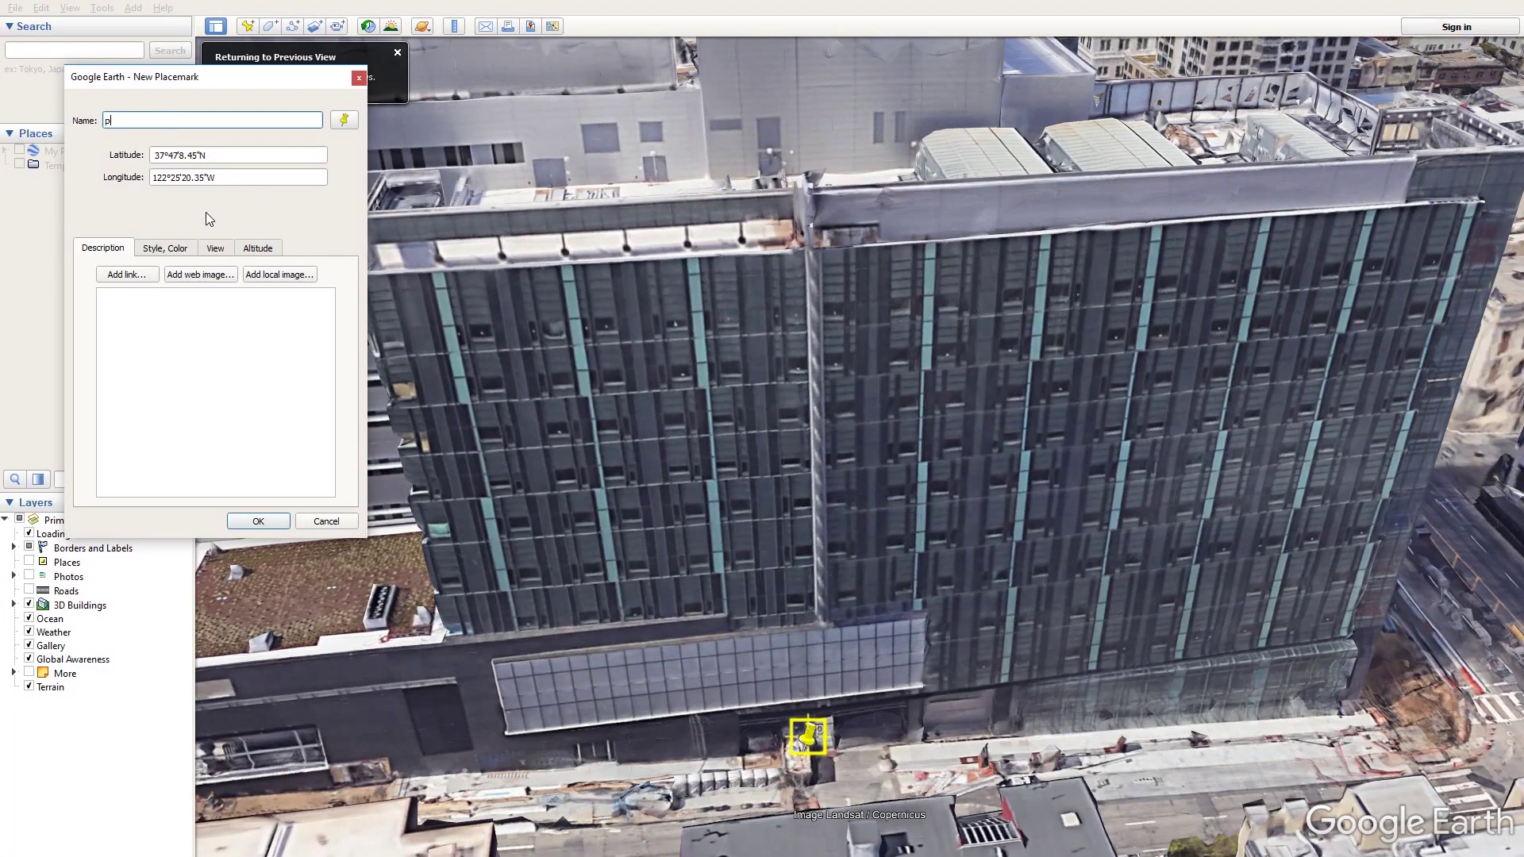
# - Set the placemark's label and icon opacity to 0% and save placemark p
pyautogui.click(176, 251)
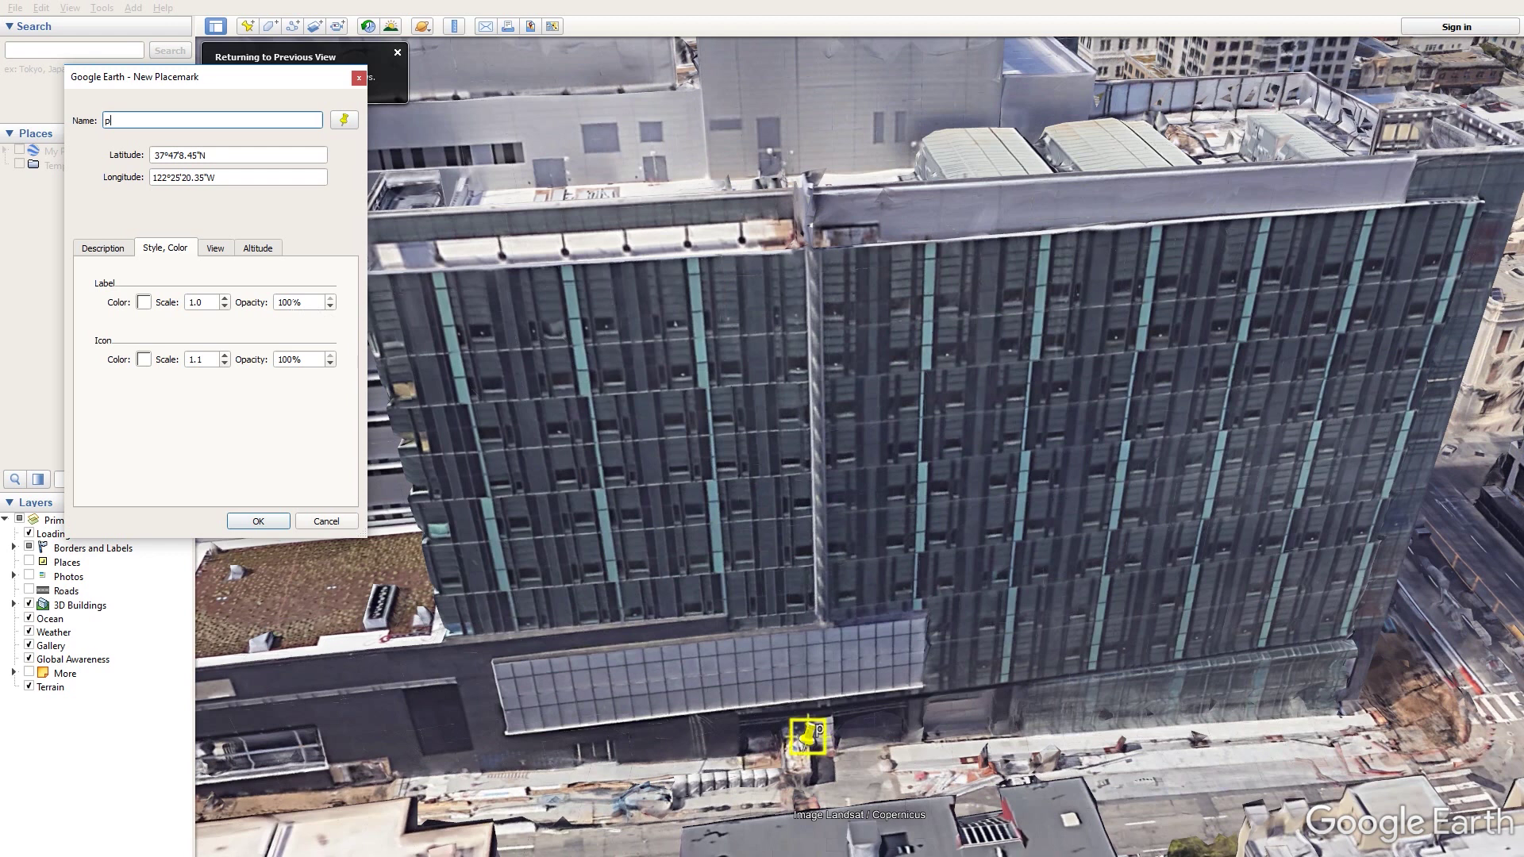
pyautogui.doubleClick(284, 302)
pyautogui.write('0')
pyautogui.doubleClick(278, 360)
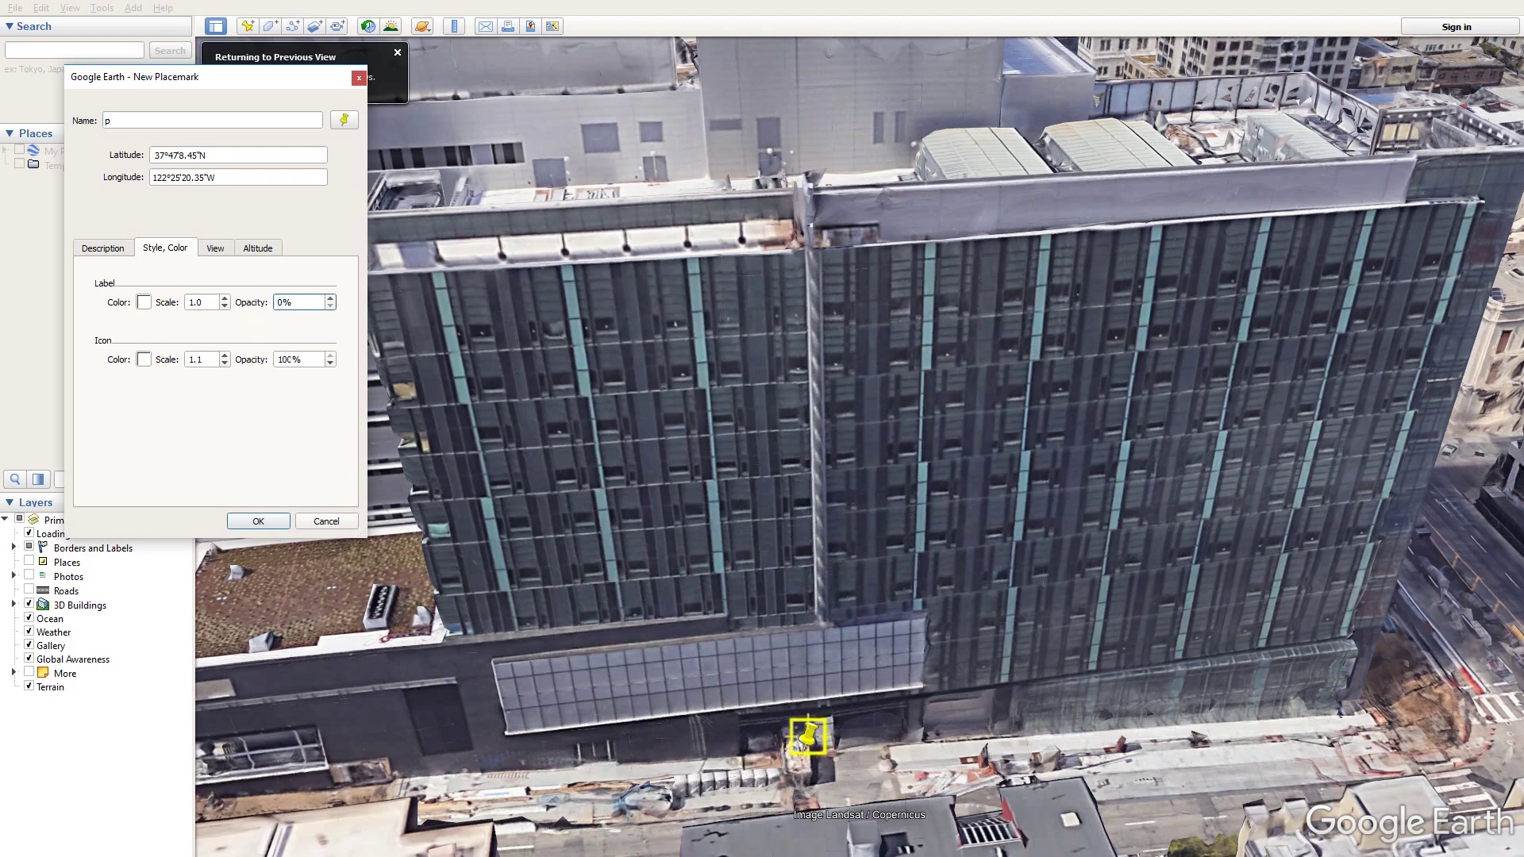
pyautogui.write('0')
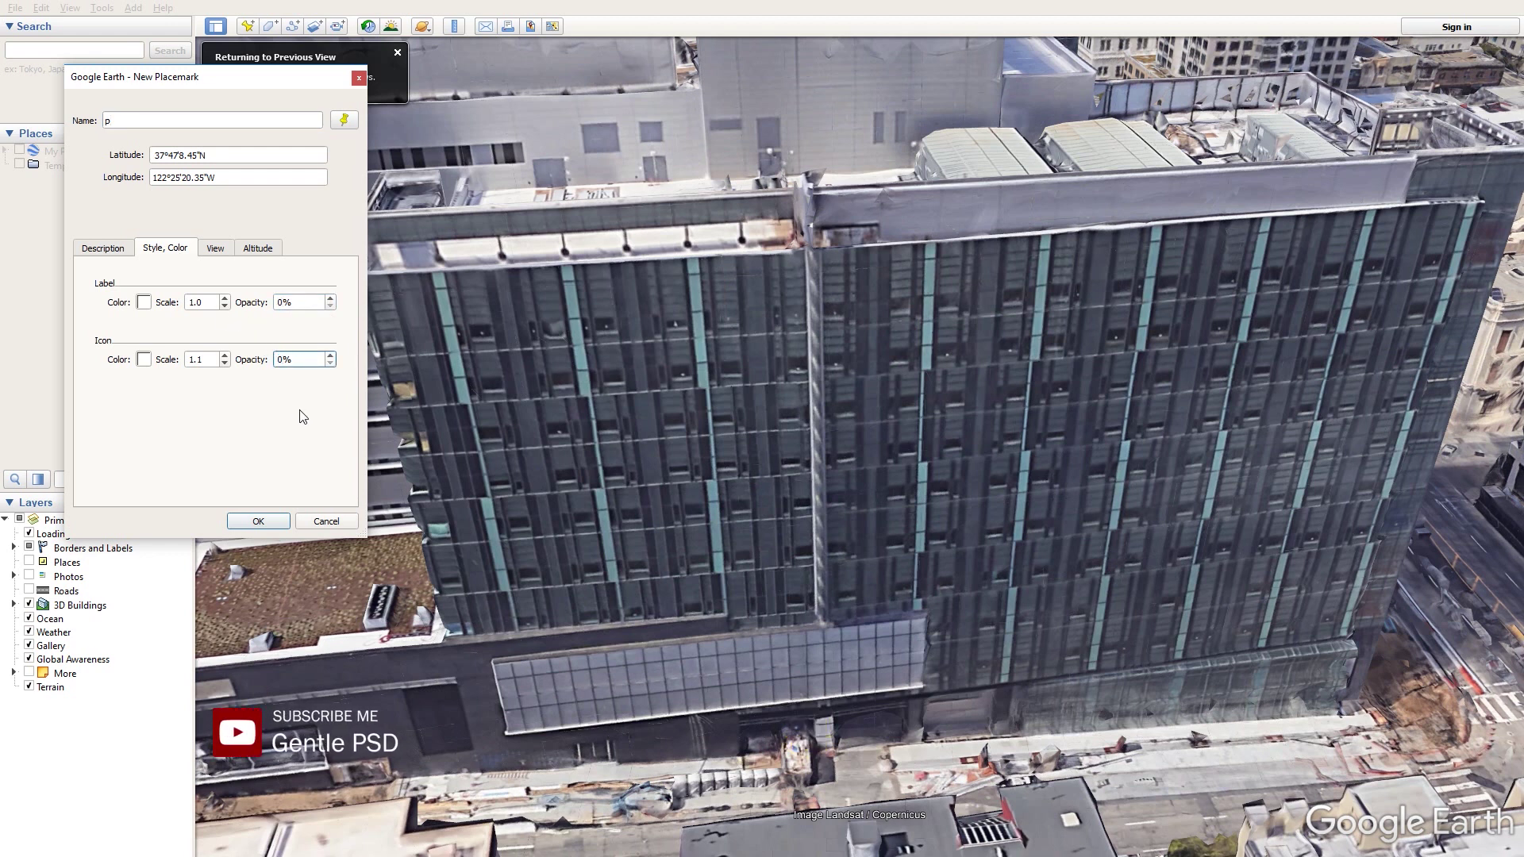
pyautogui.click(229, 249)
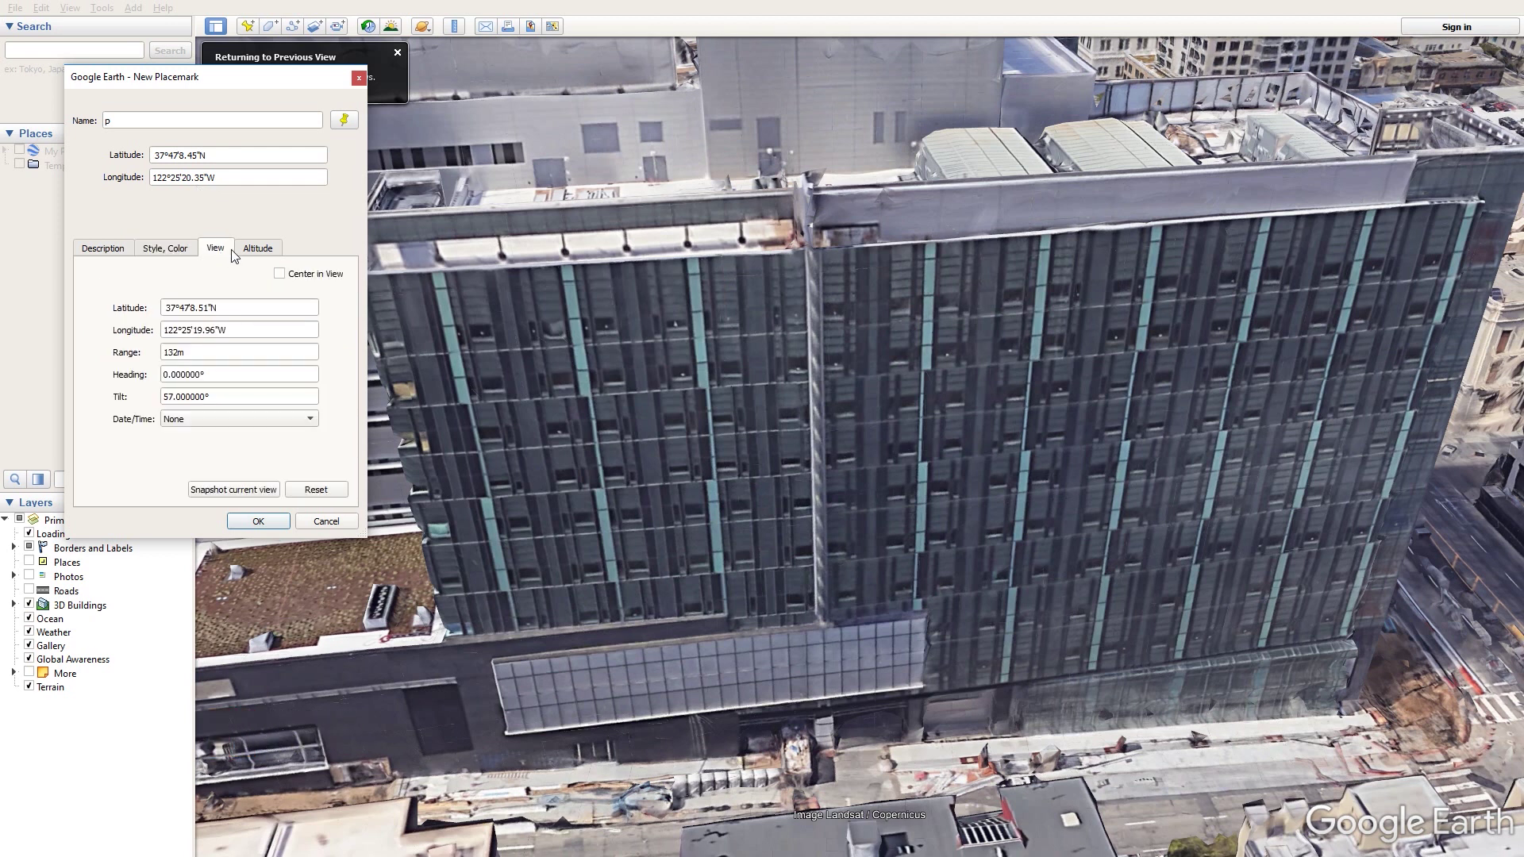
pyautogui.click(254, 249)
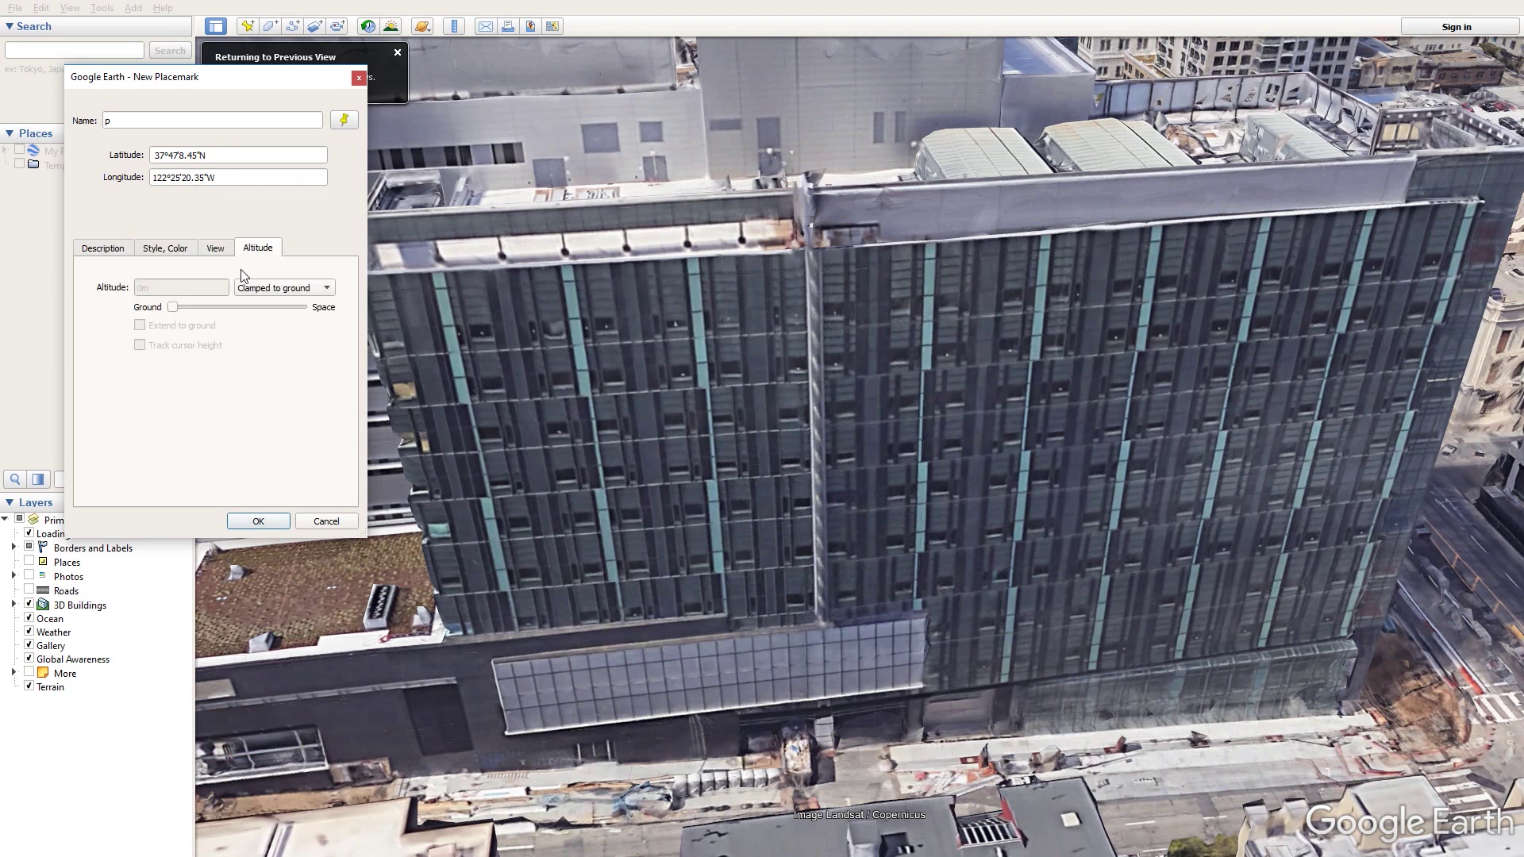
pyautogui.click(258, 521)
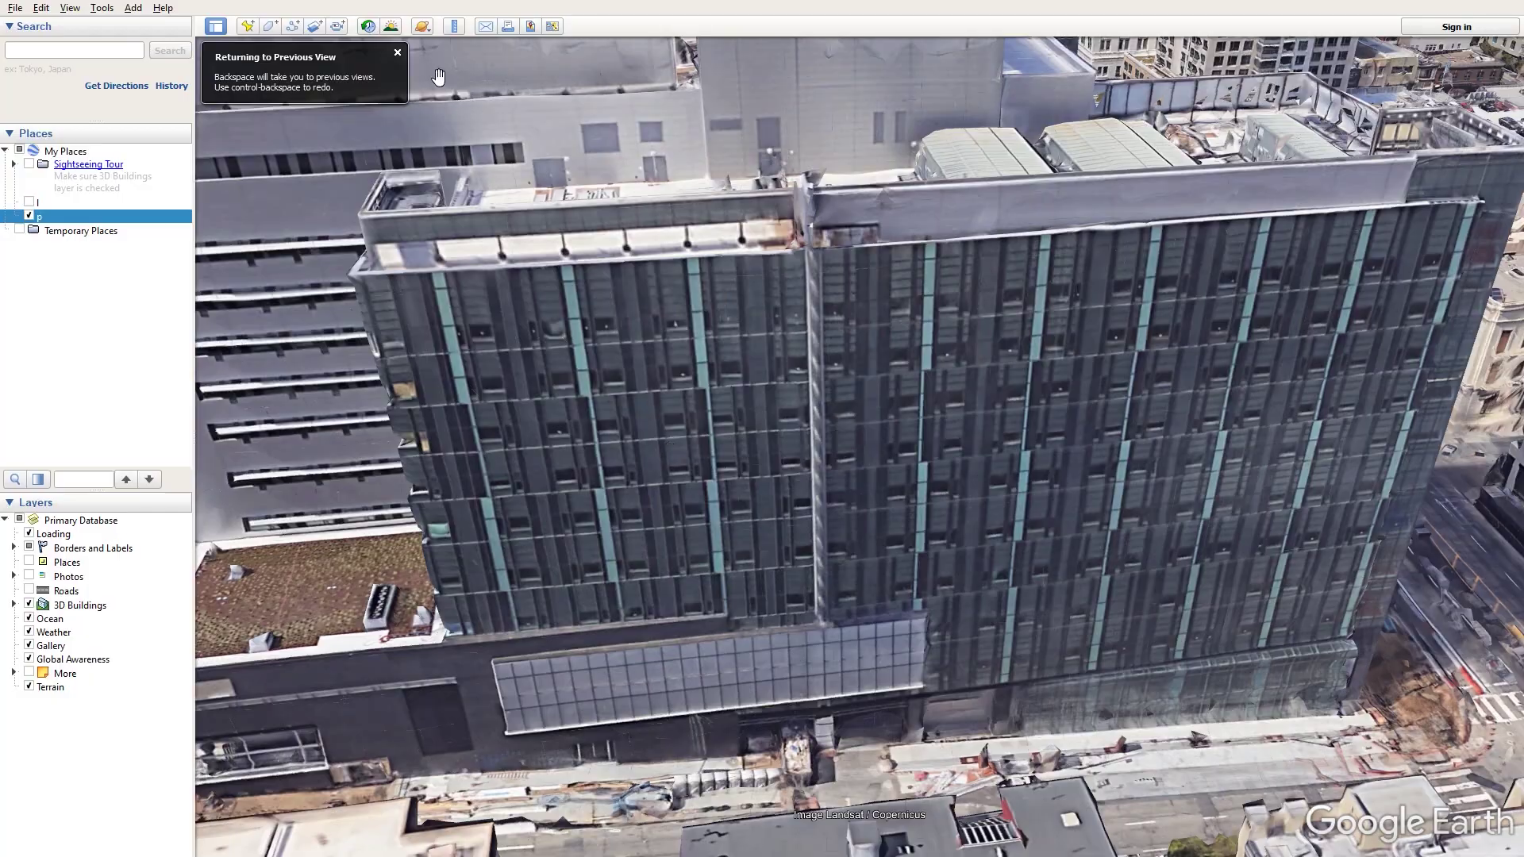
# - Zoom out from San Francisco looking straight down, then rotate the globe to the Atlantic and Africa
pyautogui.scroll(-5, 732, 511)
pyautogui.scroll(-5, 735, 542)
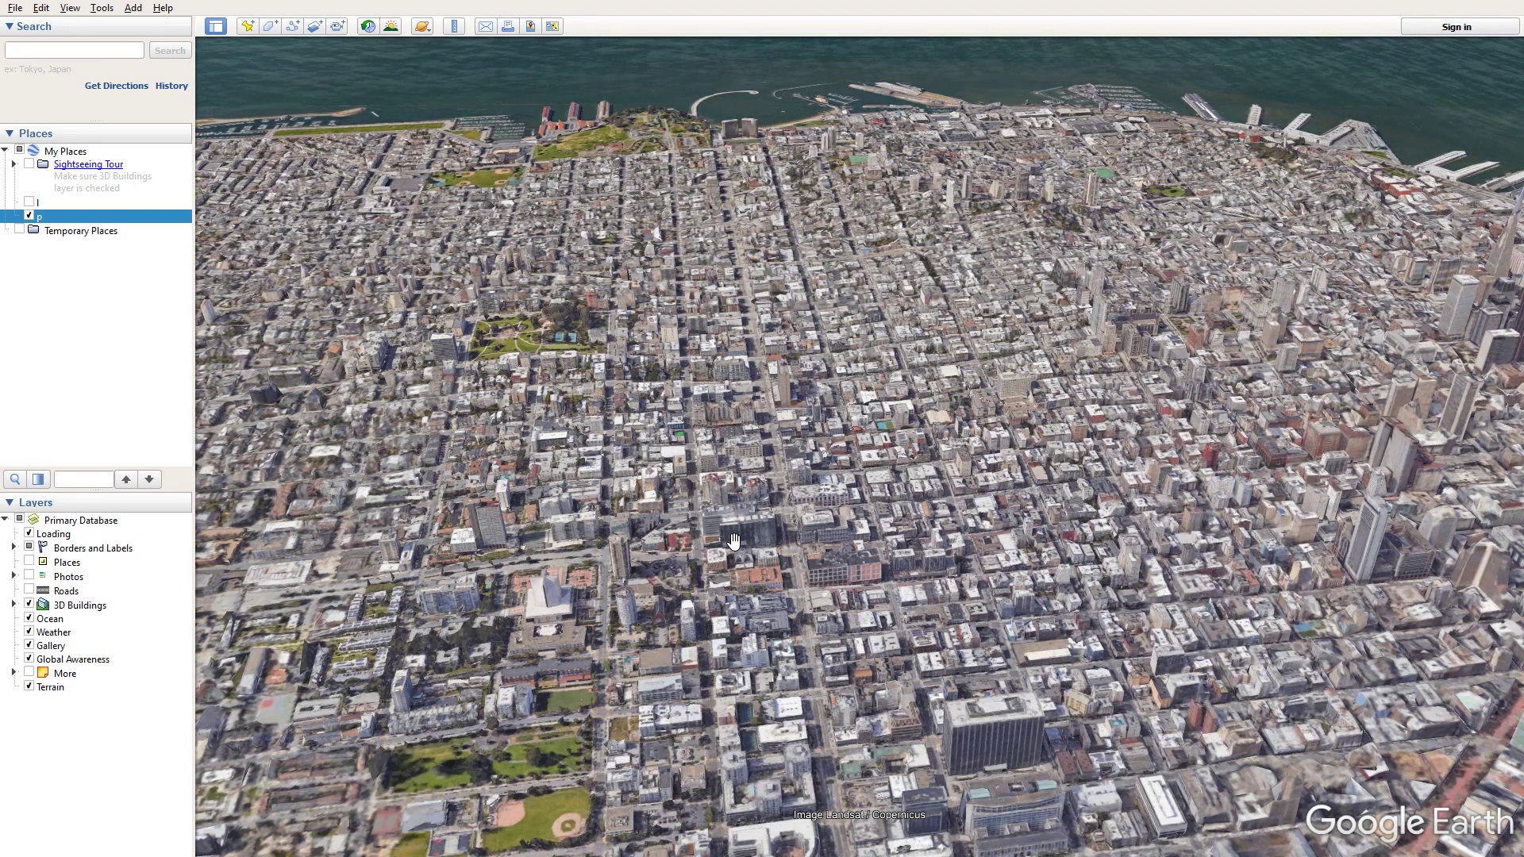
pyautogui.press('u')
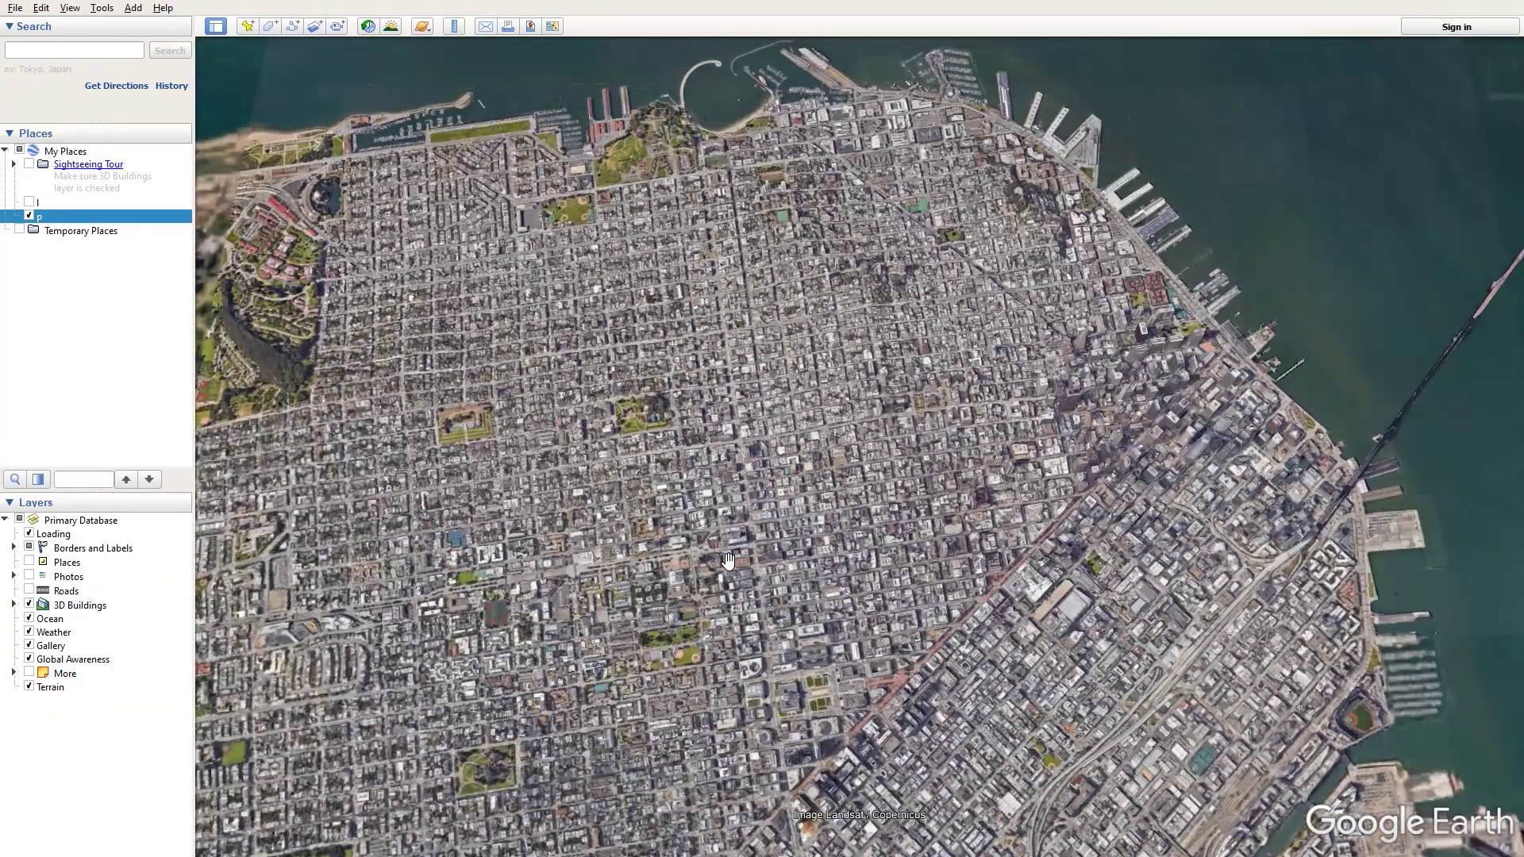
pyautogui.moveTo(727, 563); pyautogui.dragTo(718, 643)
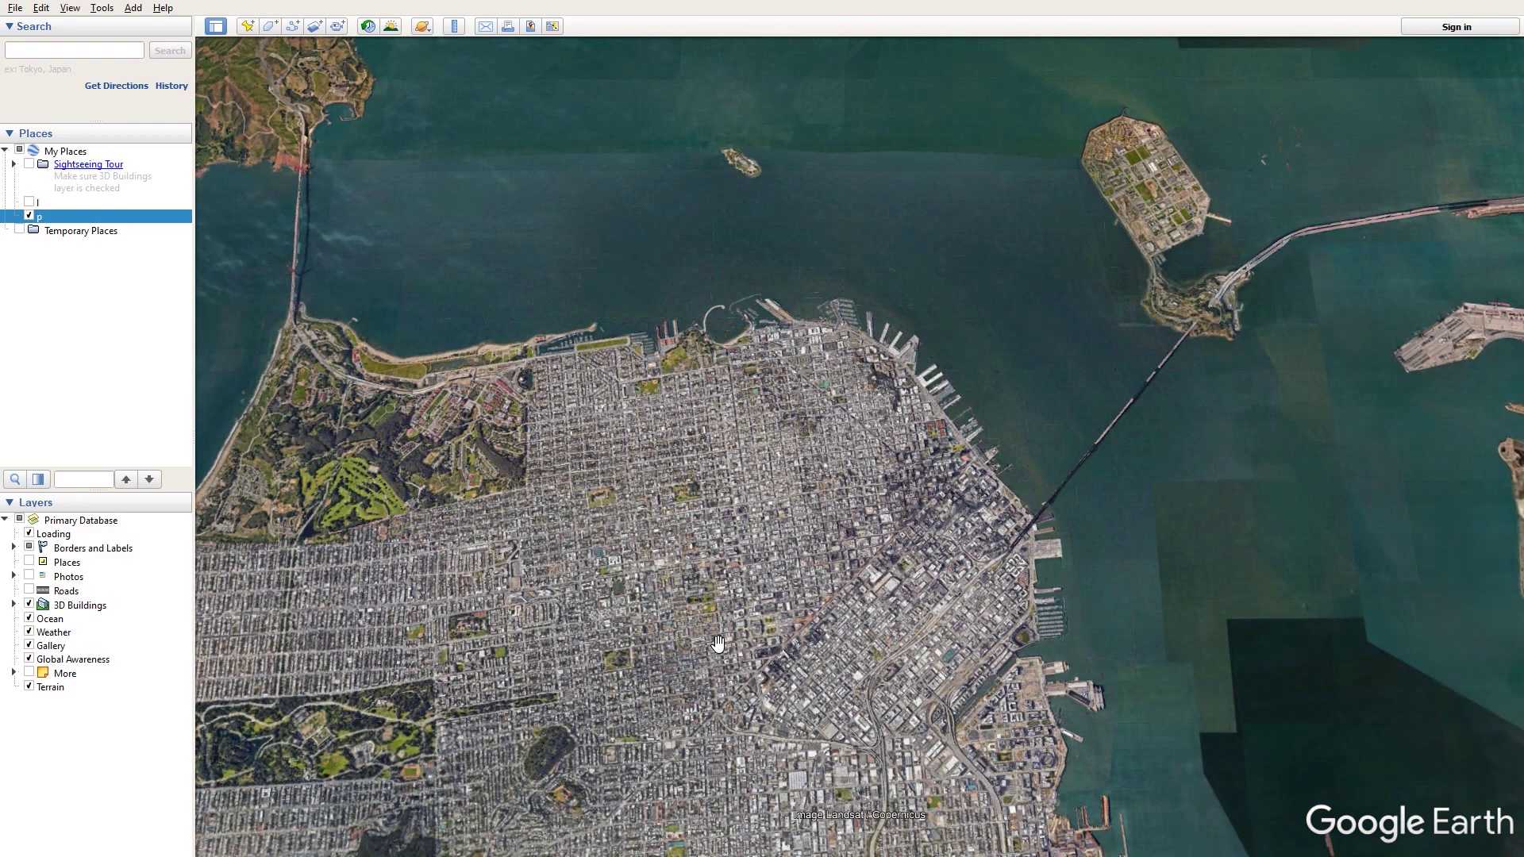
pyautogui.scroll(-5, 718, 643)
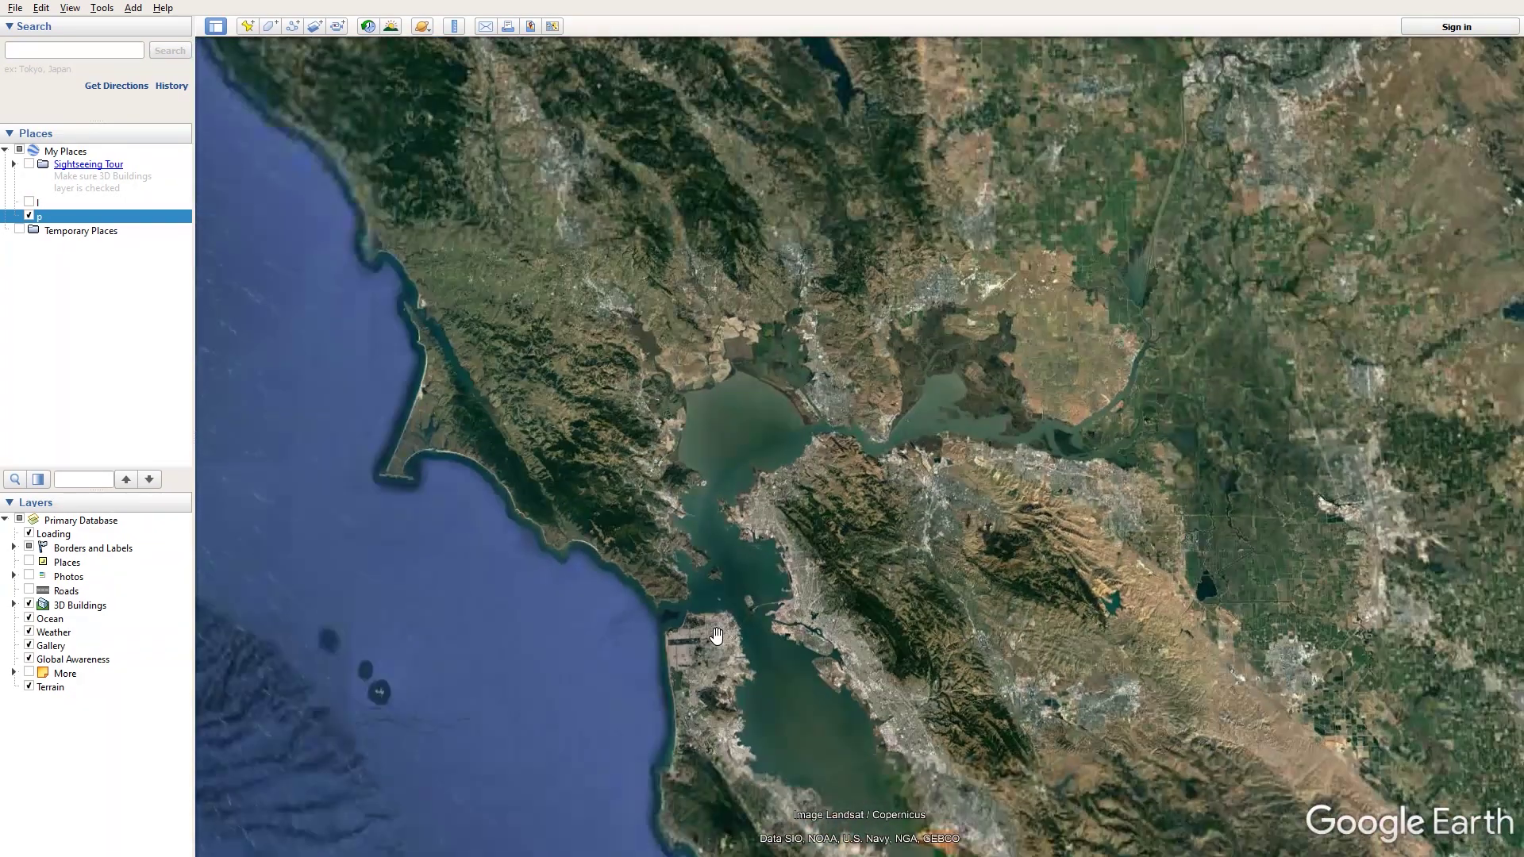
pyautogui.scroll(-5, 717, 635)
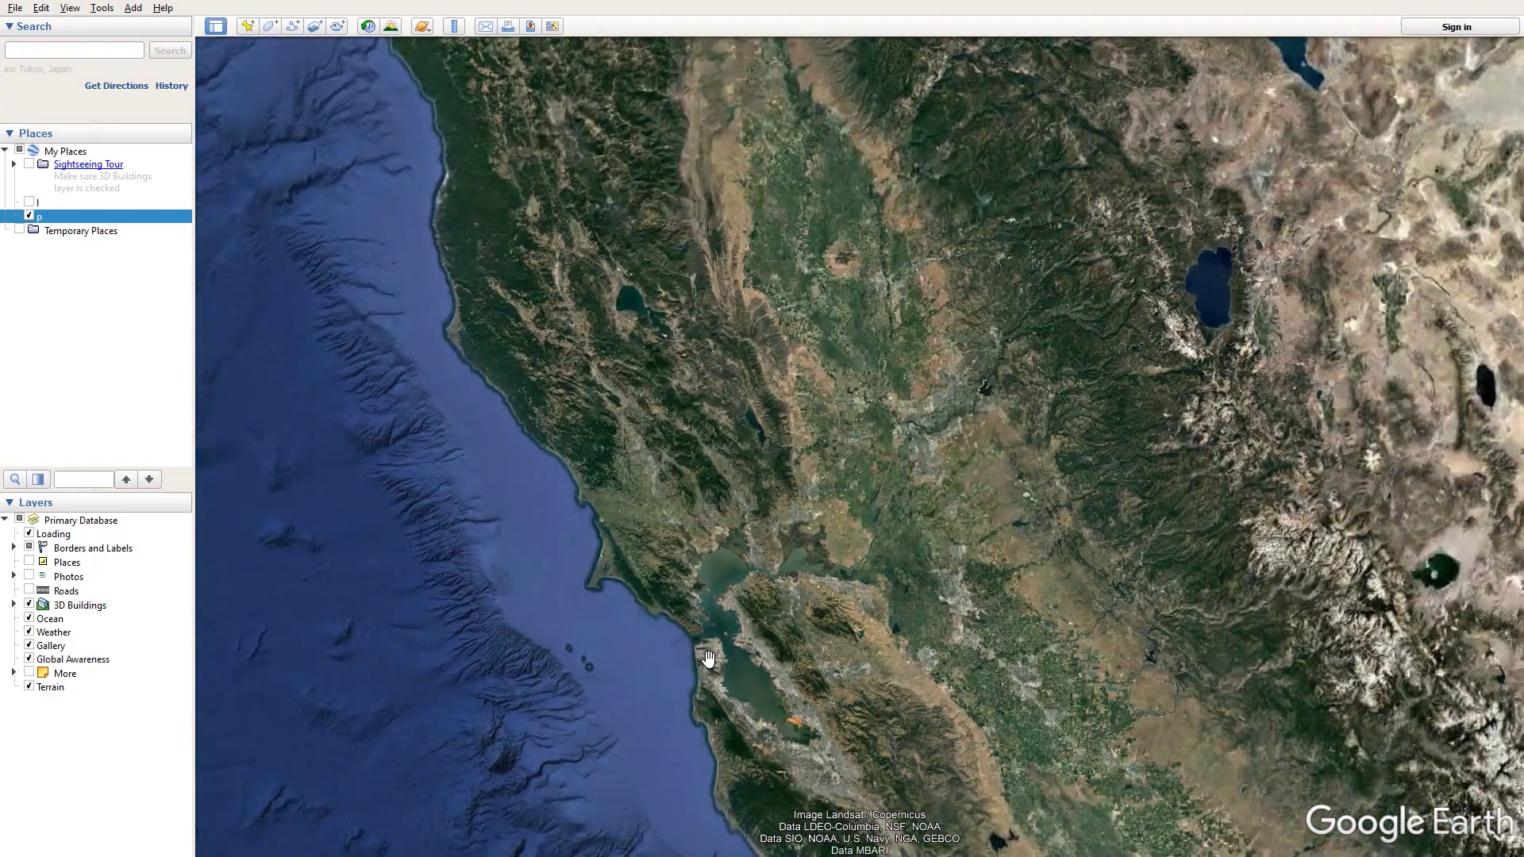
pyautogui.scroll(-10, 700, 653)
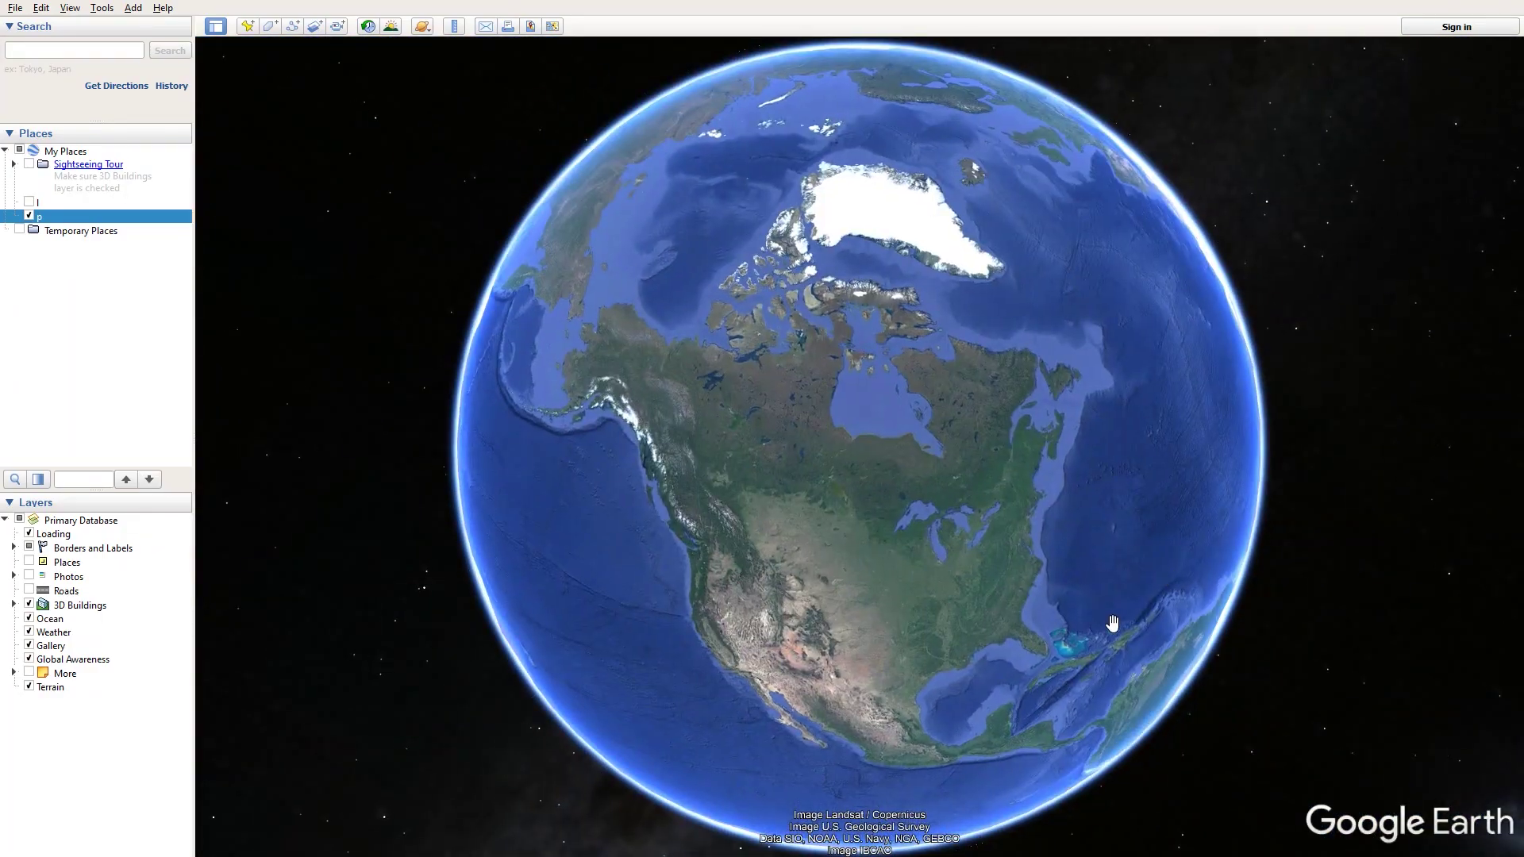
pyautogui.moveTo(1112, 623); pyautogui.dragTo(569, 721)
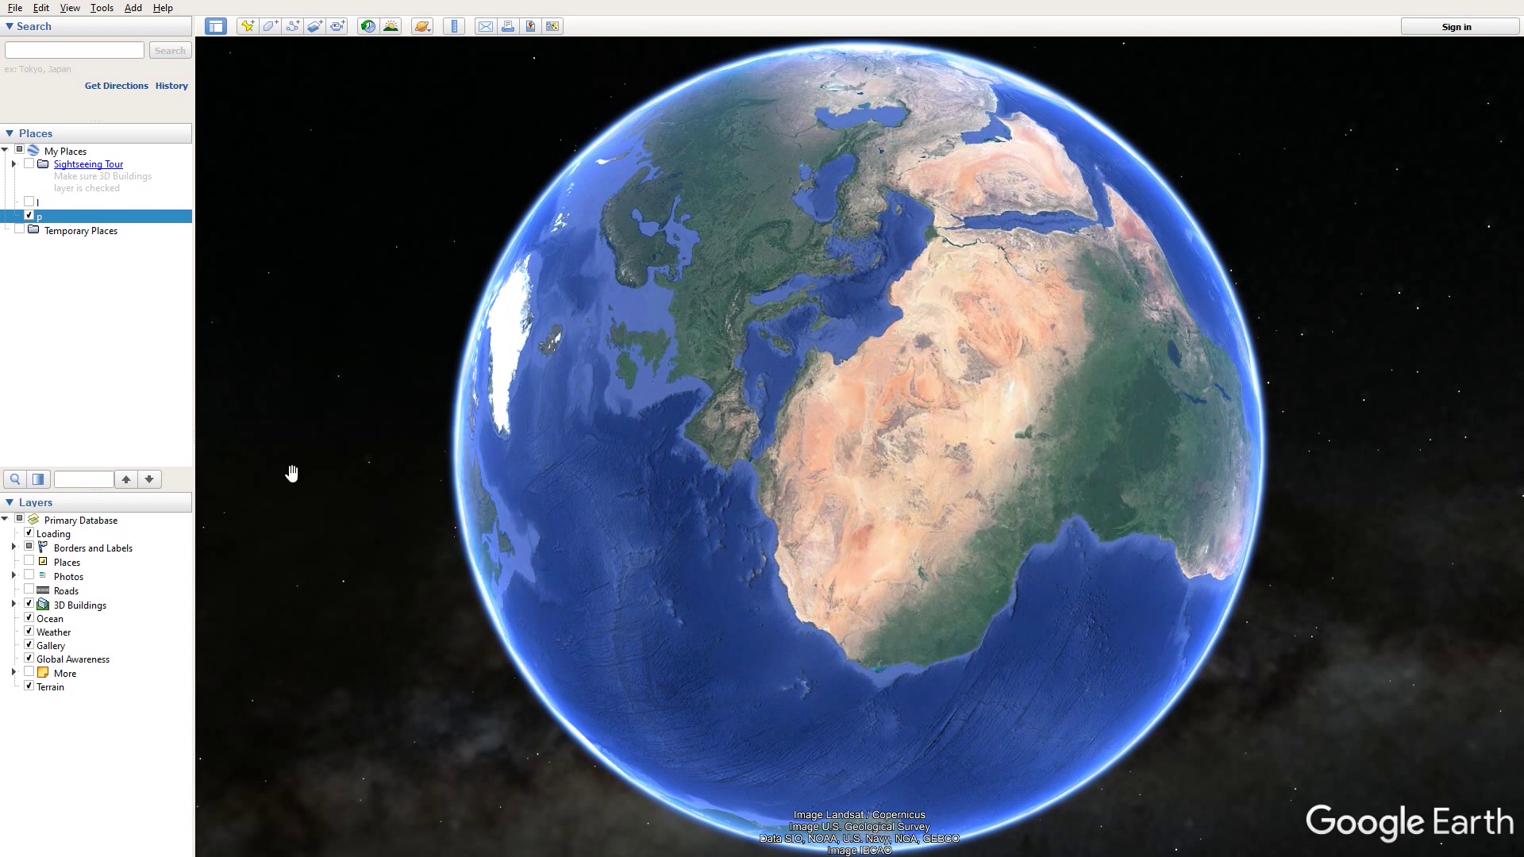
# - Reselect placemark p in My Places and move the OBS Studio window over the globe
pyautogui.click(85, 386)
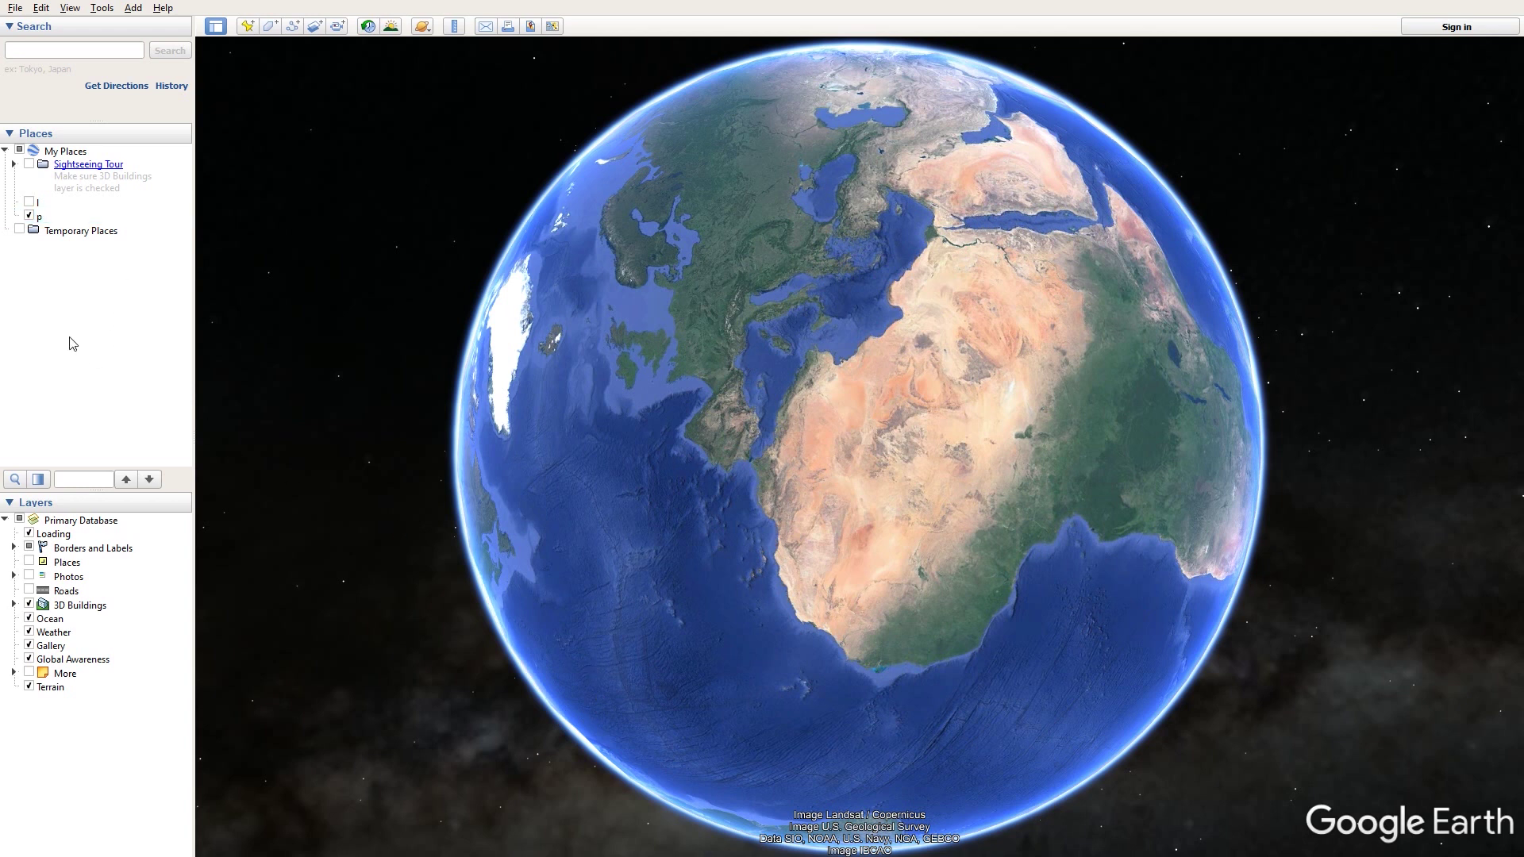
pyautogui.click(45, 221)
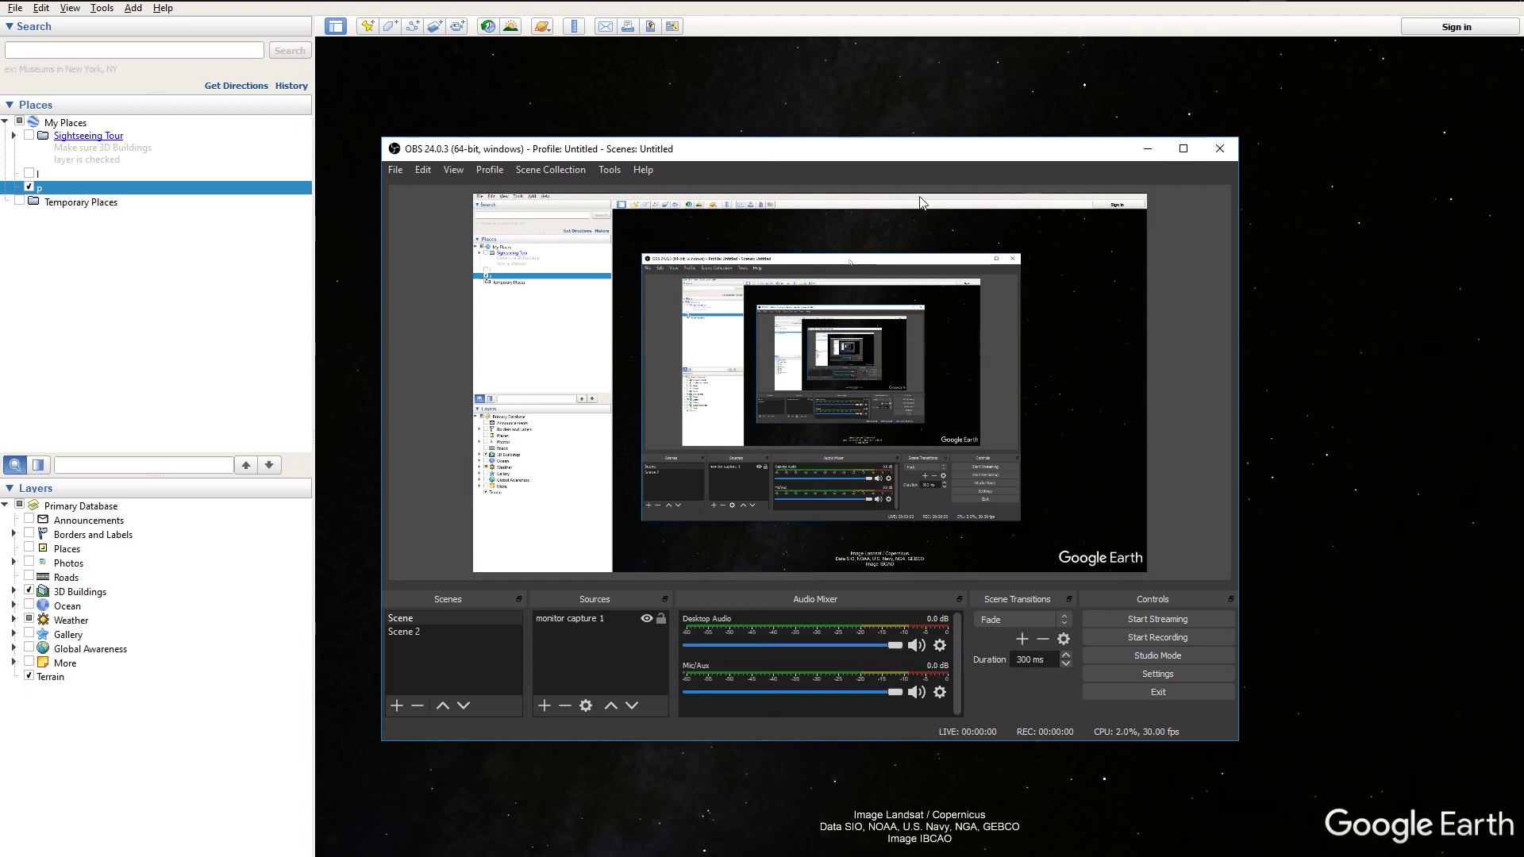
pyautogui.moveTo(927, 155); pyautogui.dragTo(860, 163)
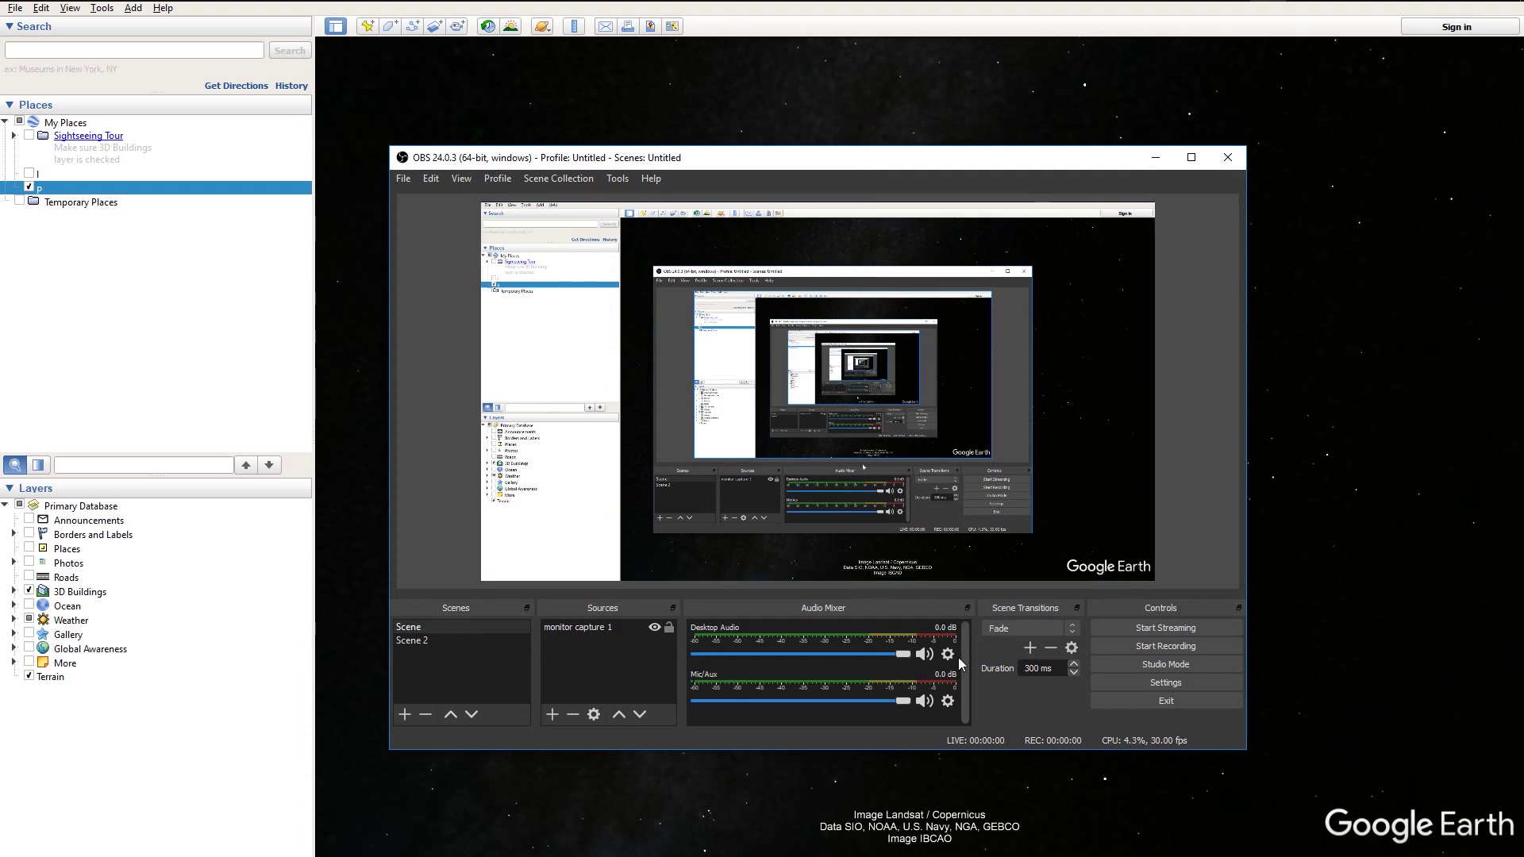
# - Start the OBS screen recording and bring Google Earth forward with its sidebar hidden
pyautogui.click(1159, 649)
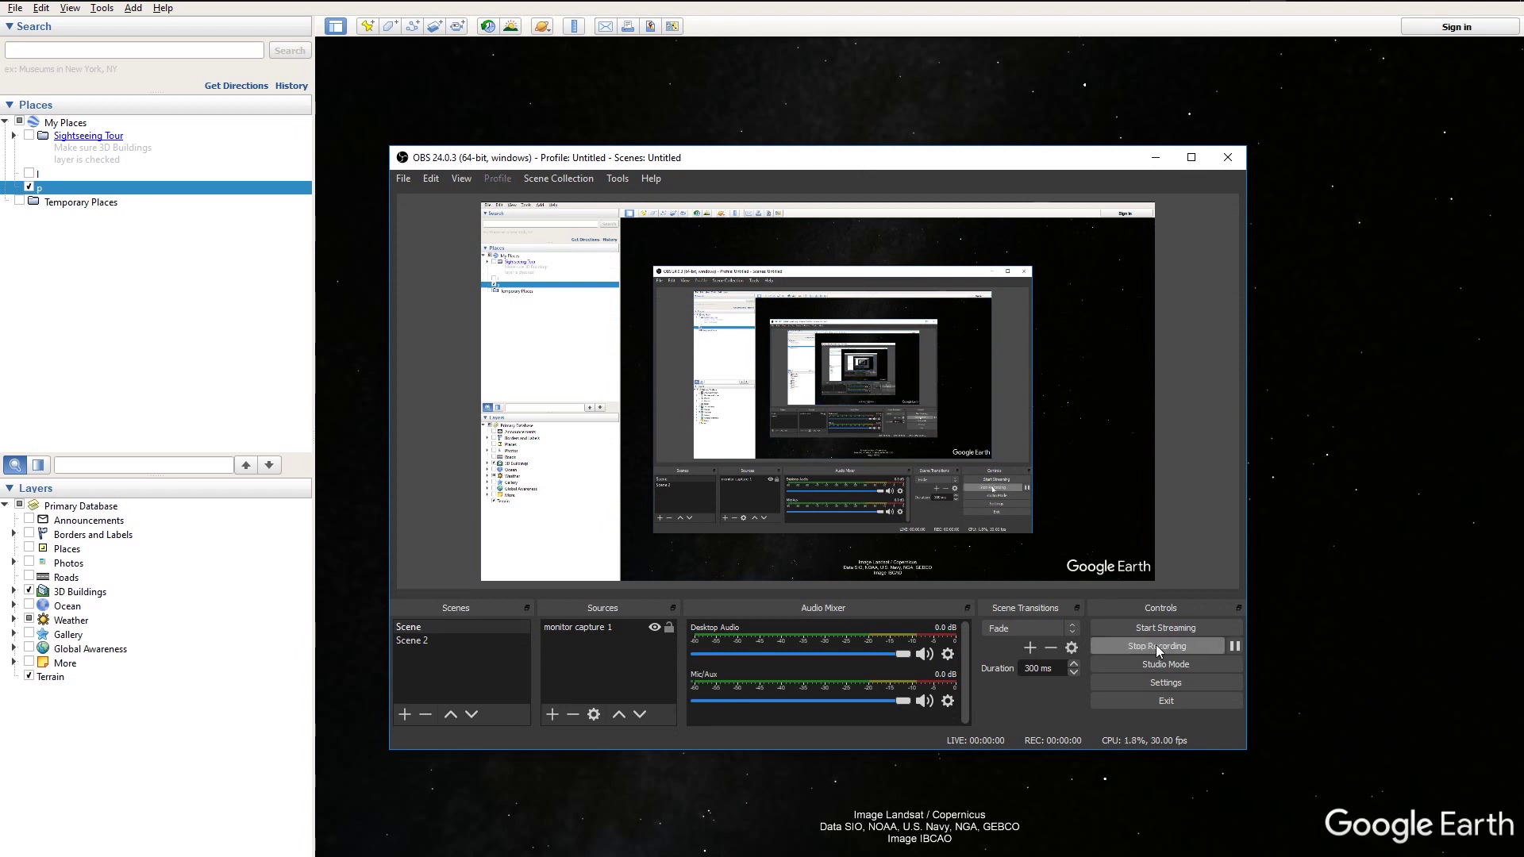
pyautogui.click(1156, 157)
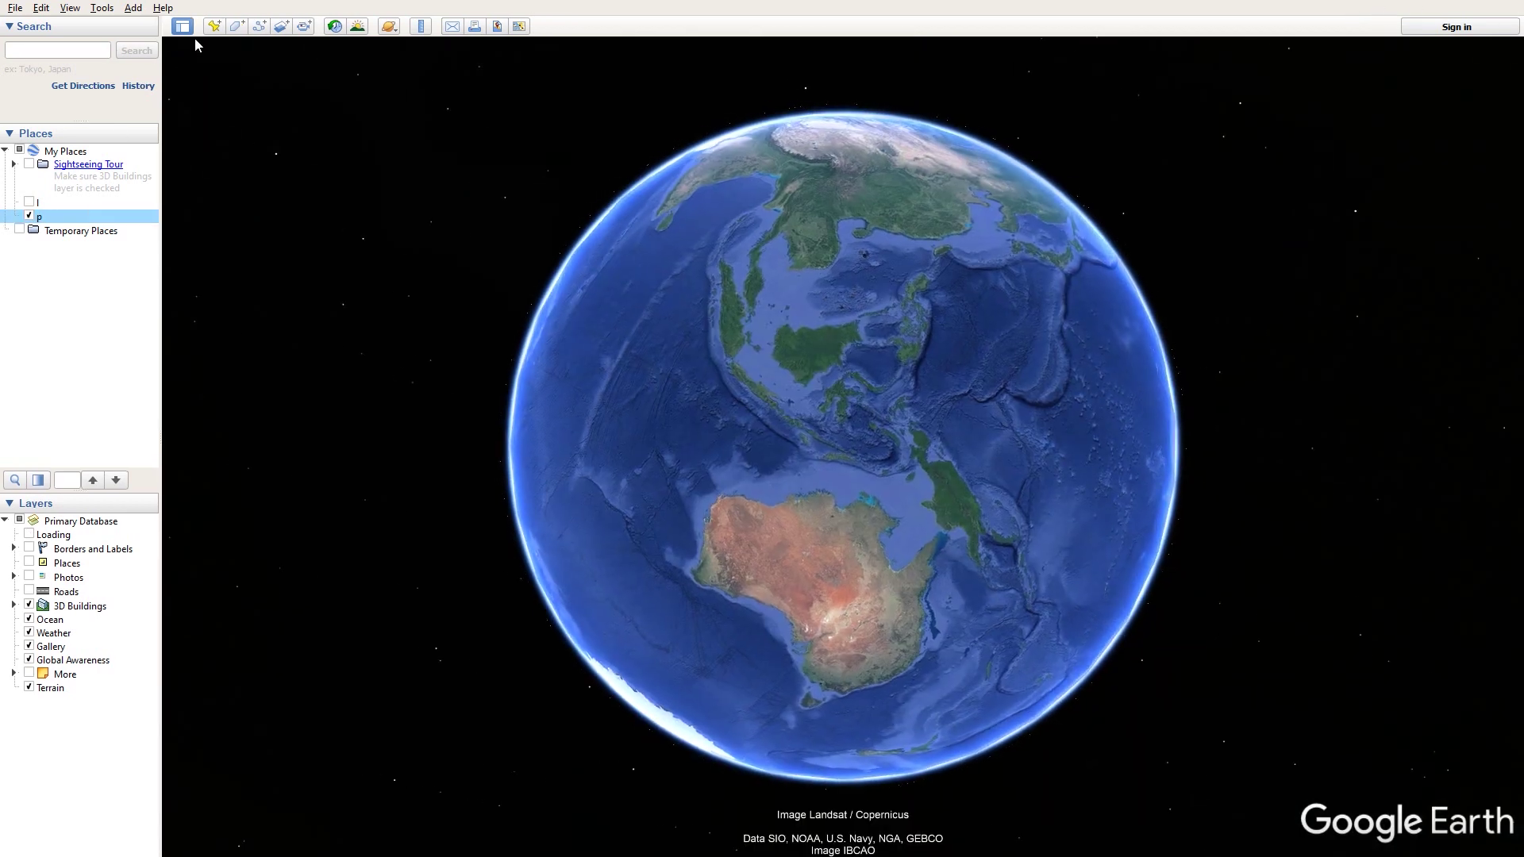
pyautogui.click(215, 26)
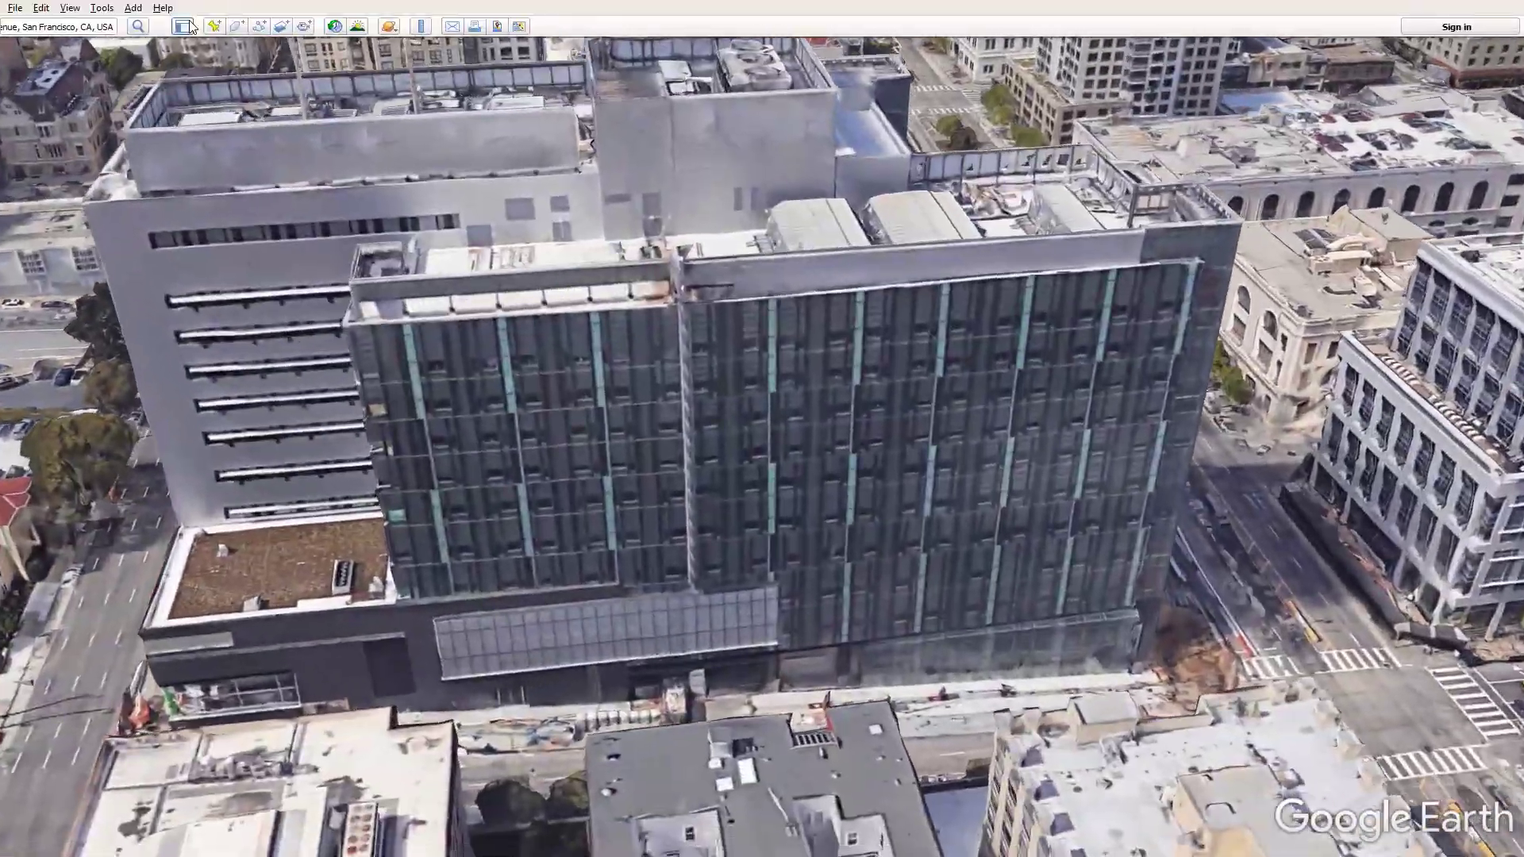
# - Zoom out from the San Francisco building to the whole globe and restore the sidebar
pyautogui.scroll(-2, 707, 443)
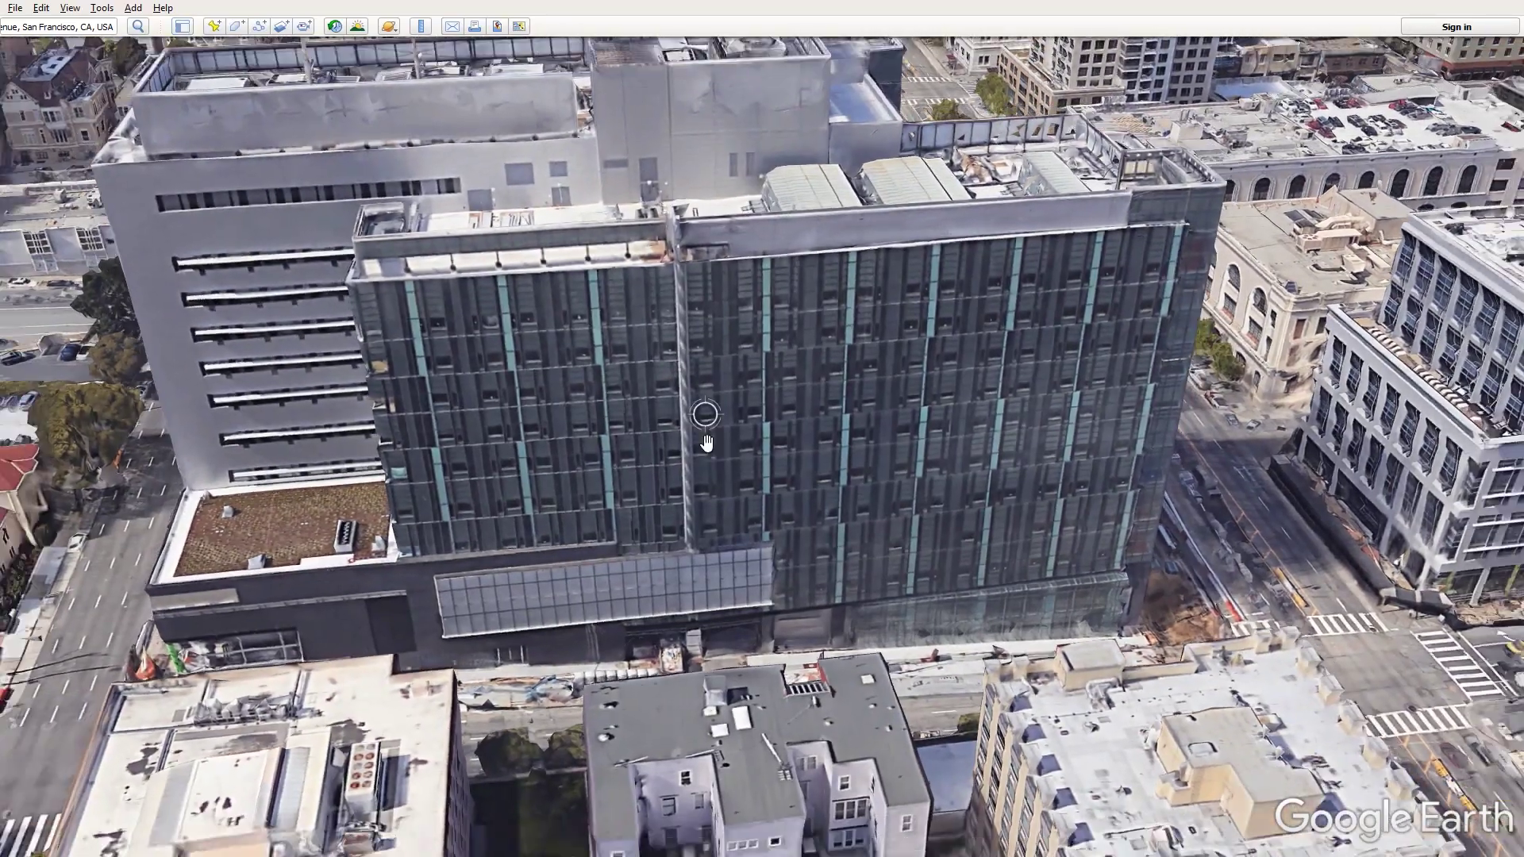
pyautogui.scroll(-10, 706, 439)
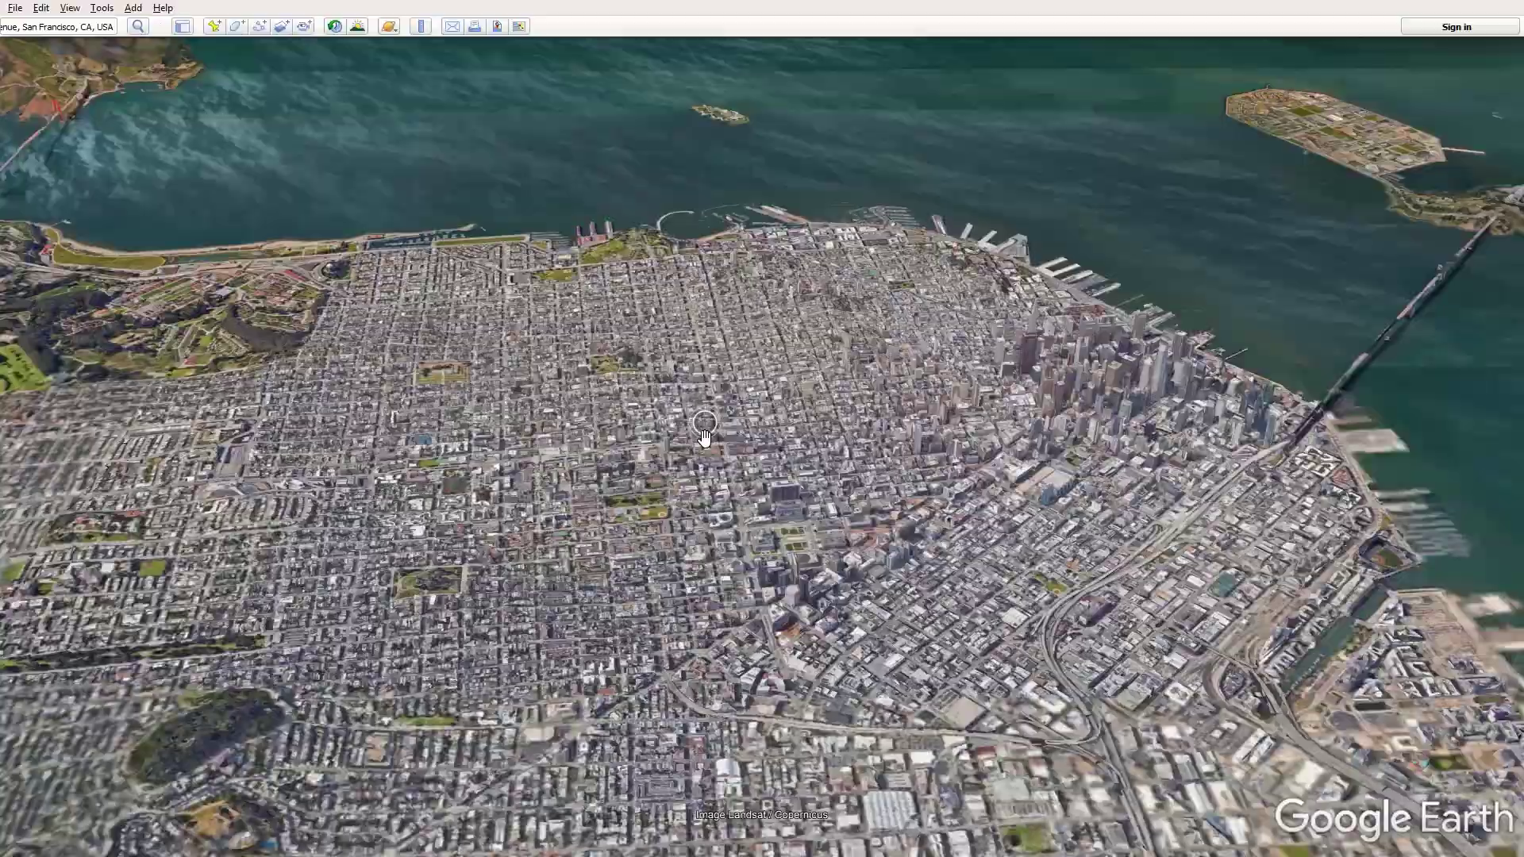
pyautogui.scroll(-10, 705, 436)
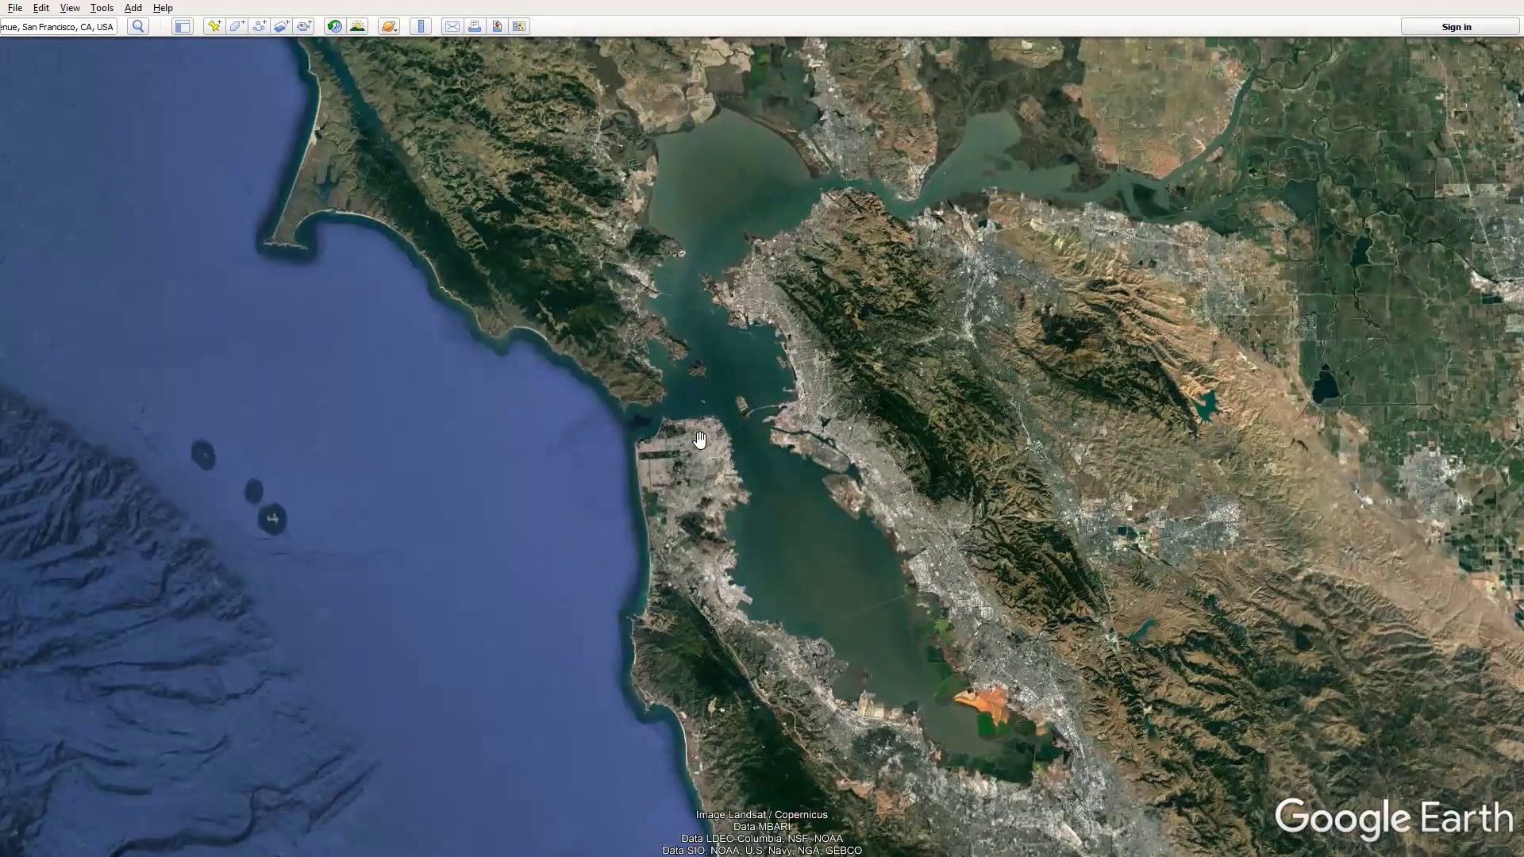
pyautogui.scroll(-10, 700, 439)
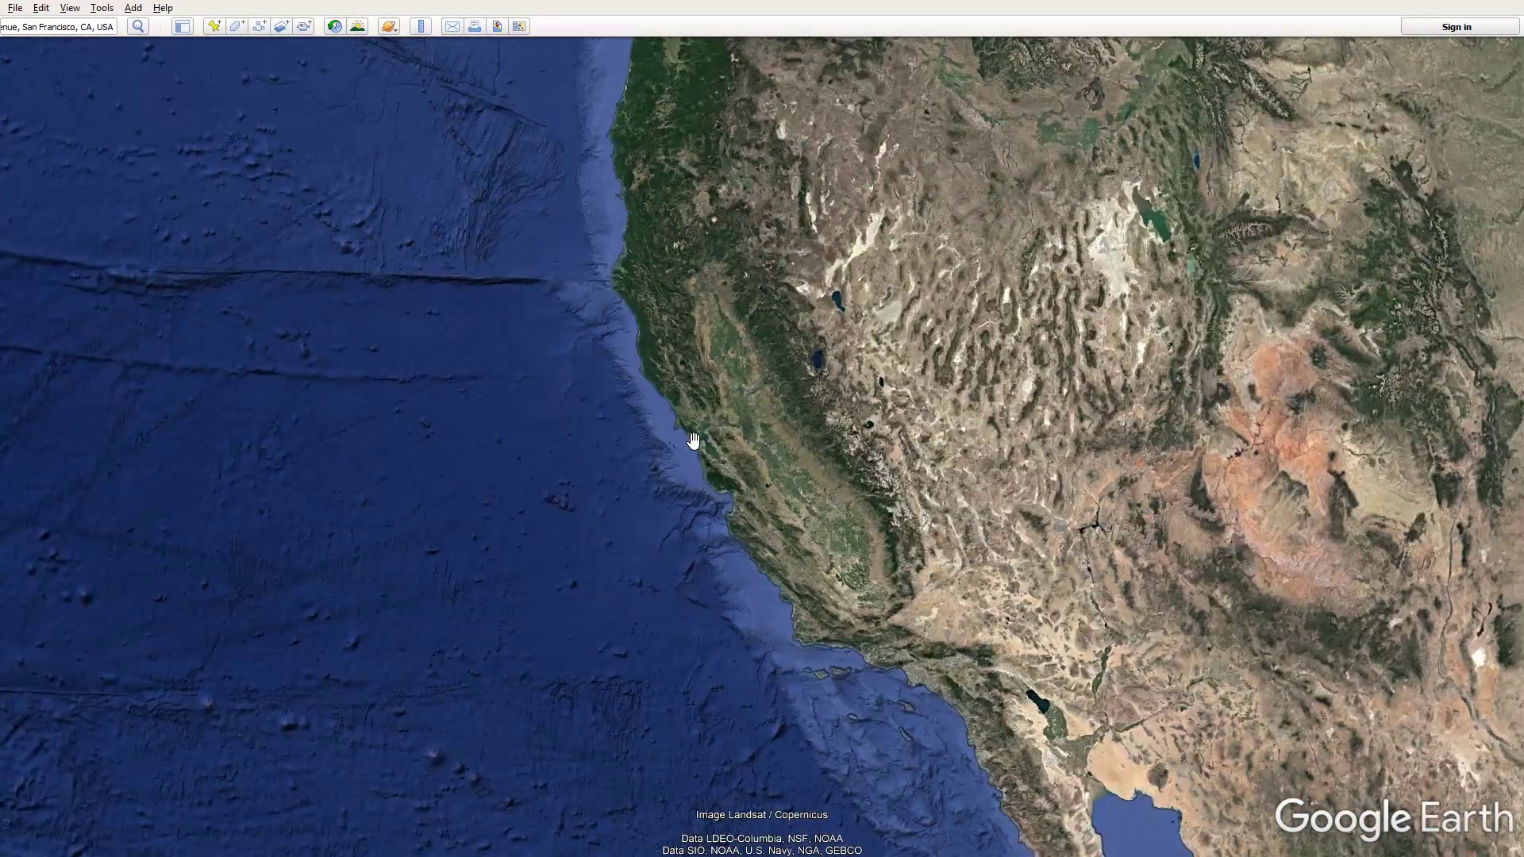
pyautogui.scroll(-10, 693, 440)
pyautogui.click(182, 27)
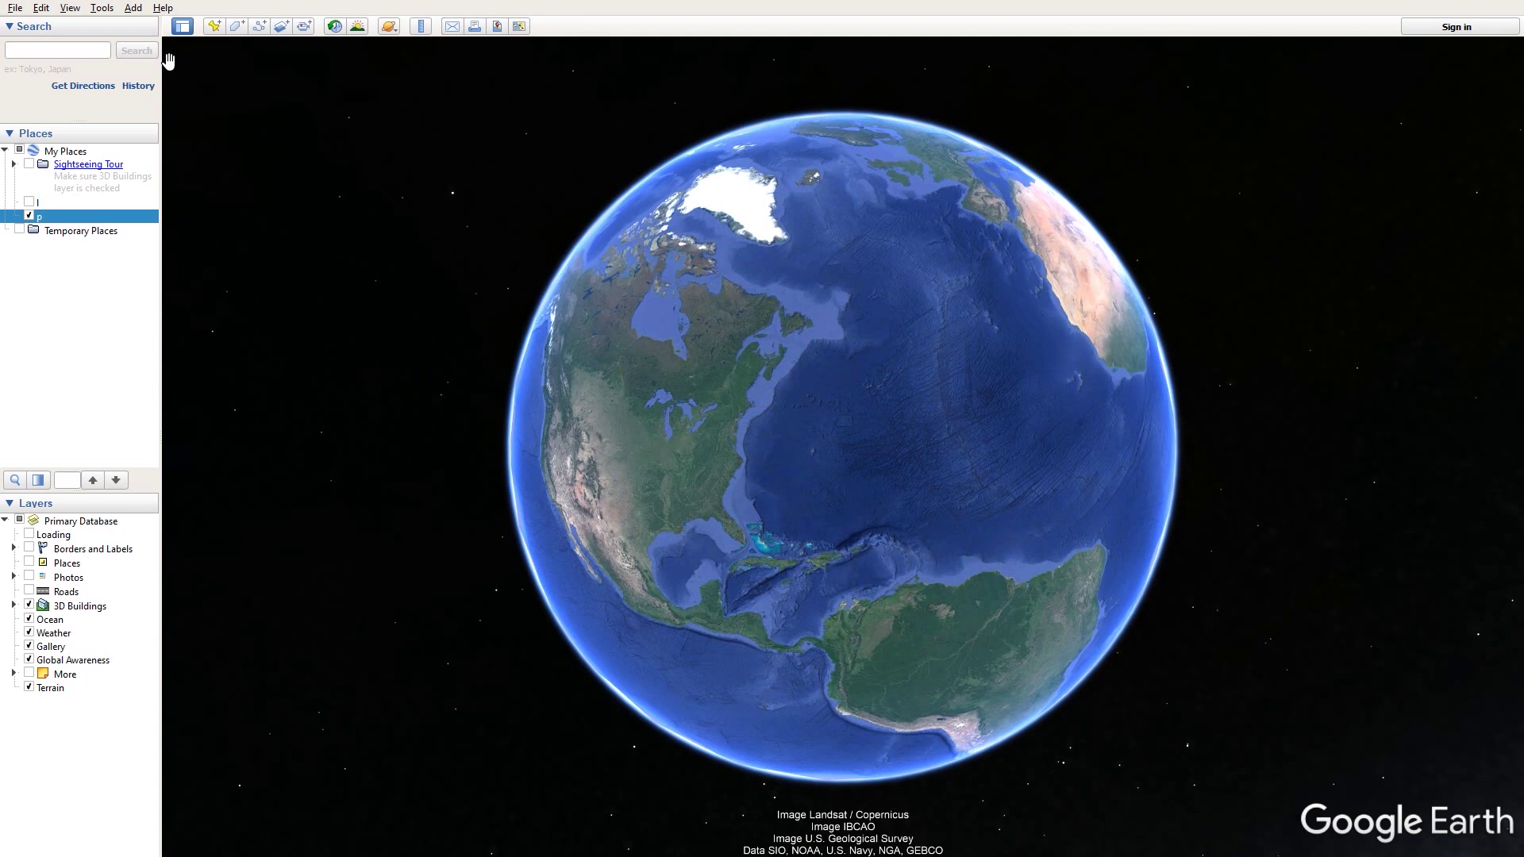
# - Hide the sidebar to record the fly-in to the building, then stop the OBS recording and close OBS
pyautogui.click(182, 26)
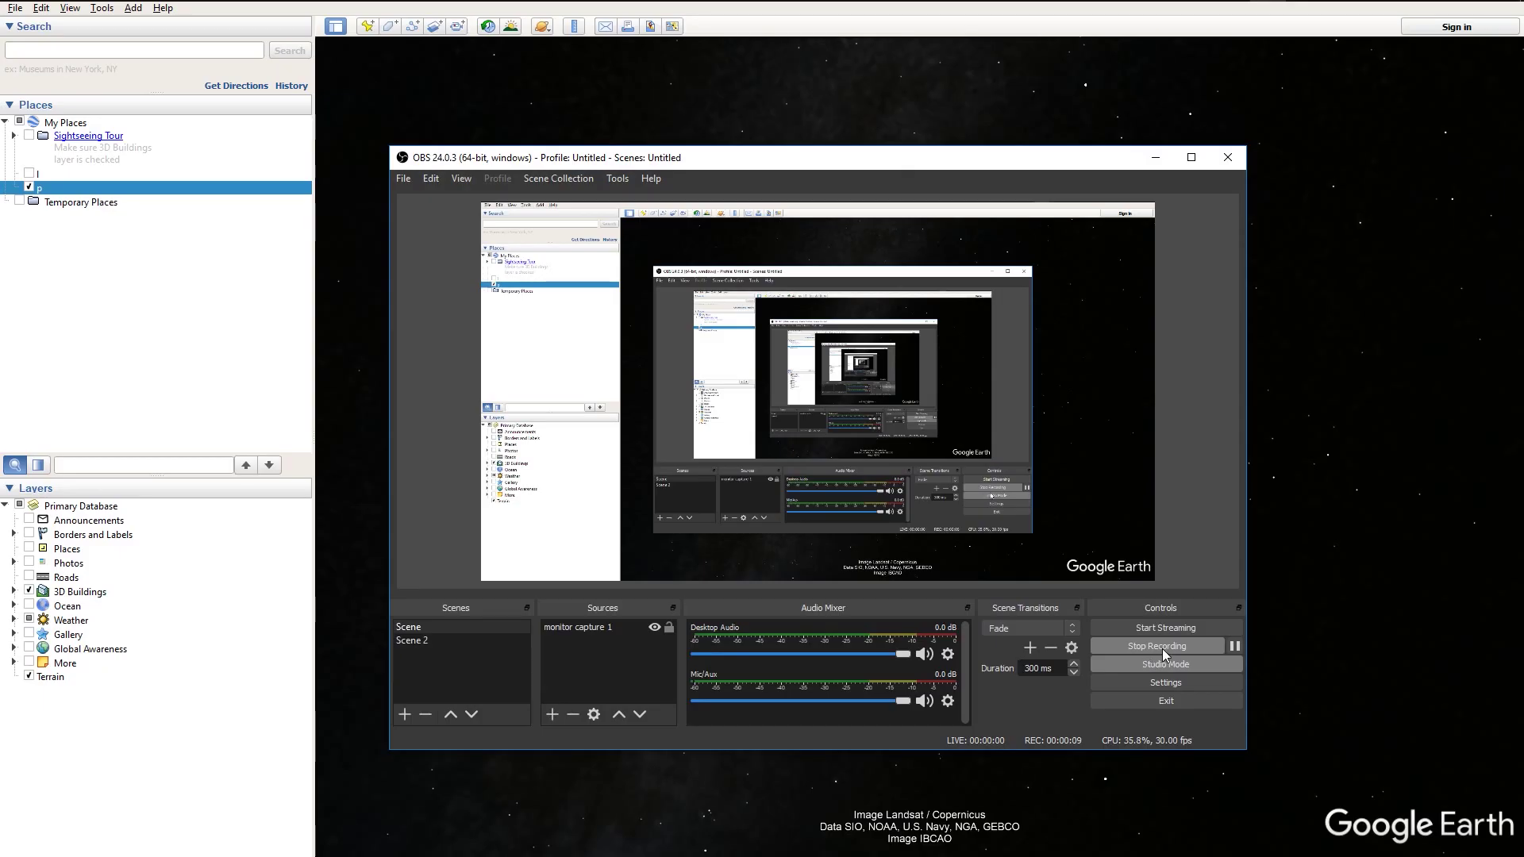
pyautogui.click(1163, 646)
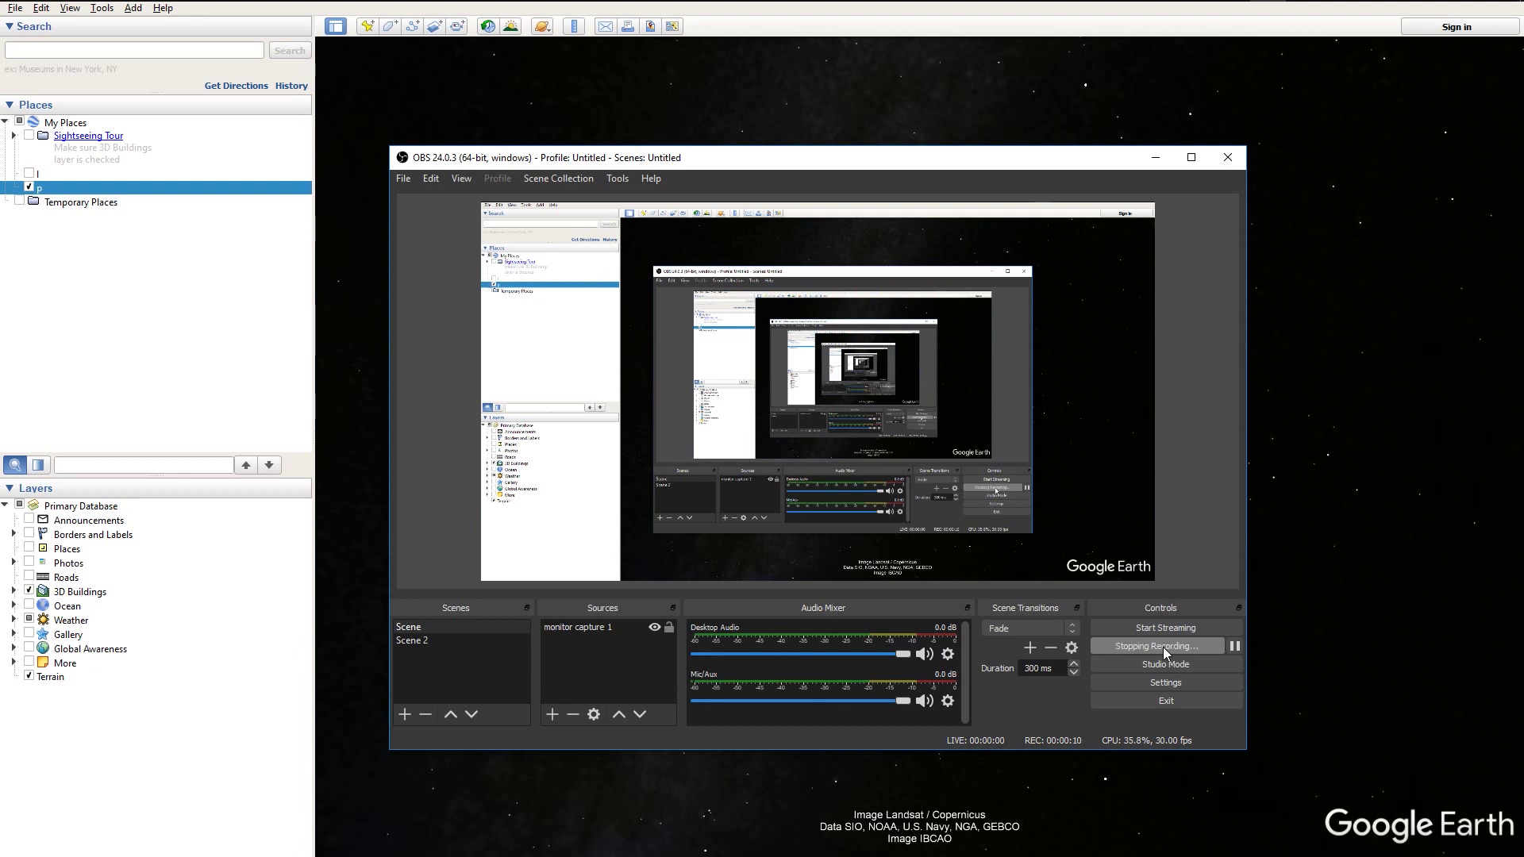
pyautogui.click(1223, 152)
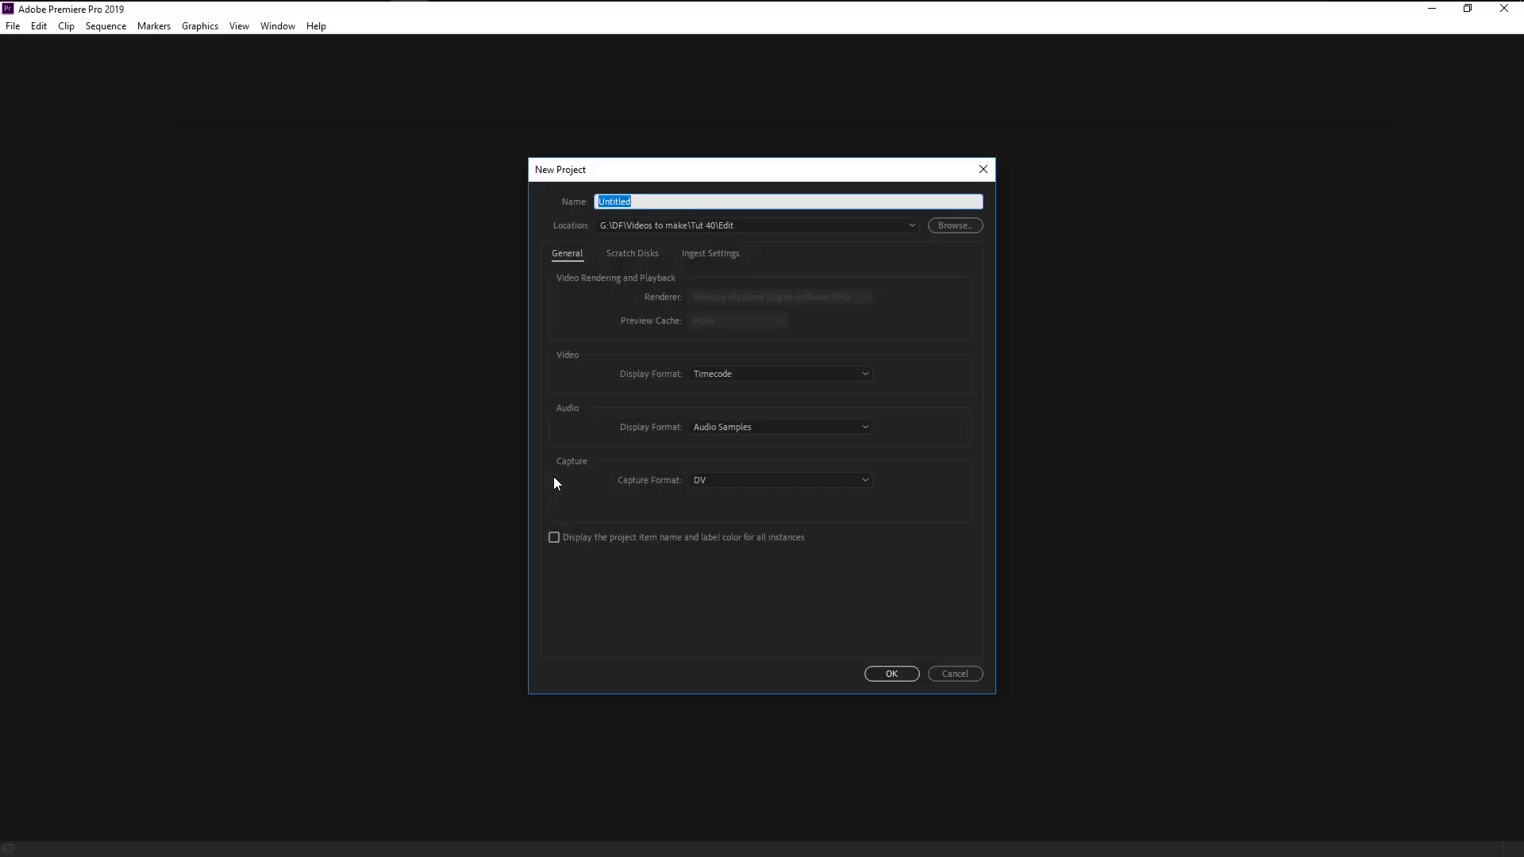
# - Create a project named 'zoom', drag zoom record.mp4 into its Project panel, and select the clip
pyautogui.write('zoom')
pyautogui.press('Return')
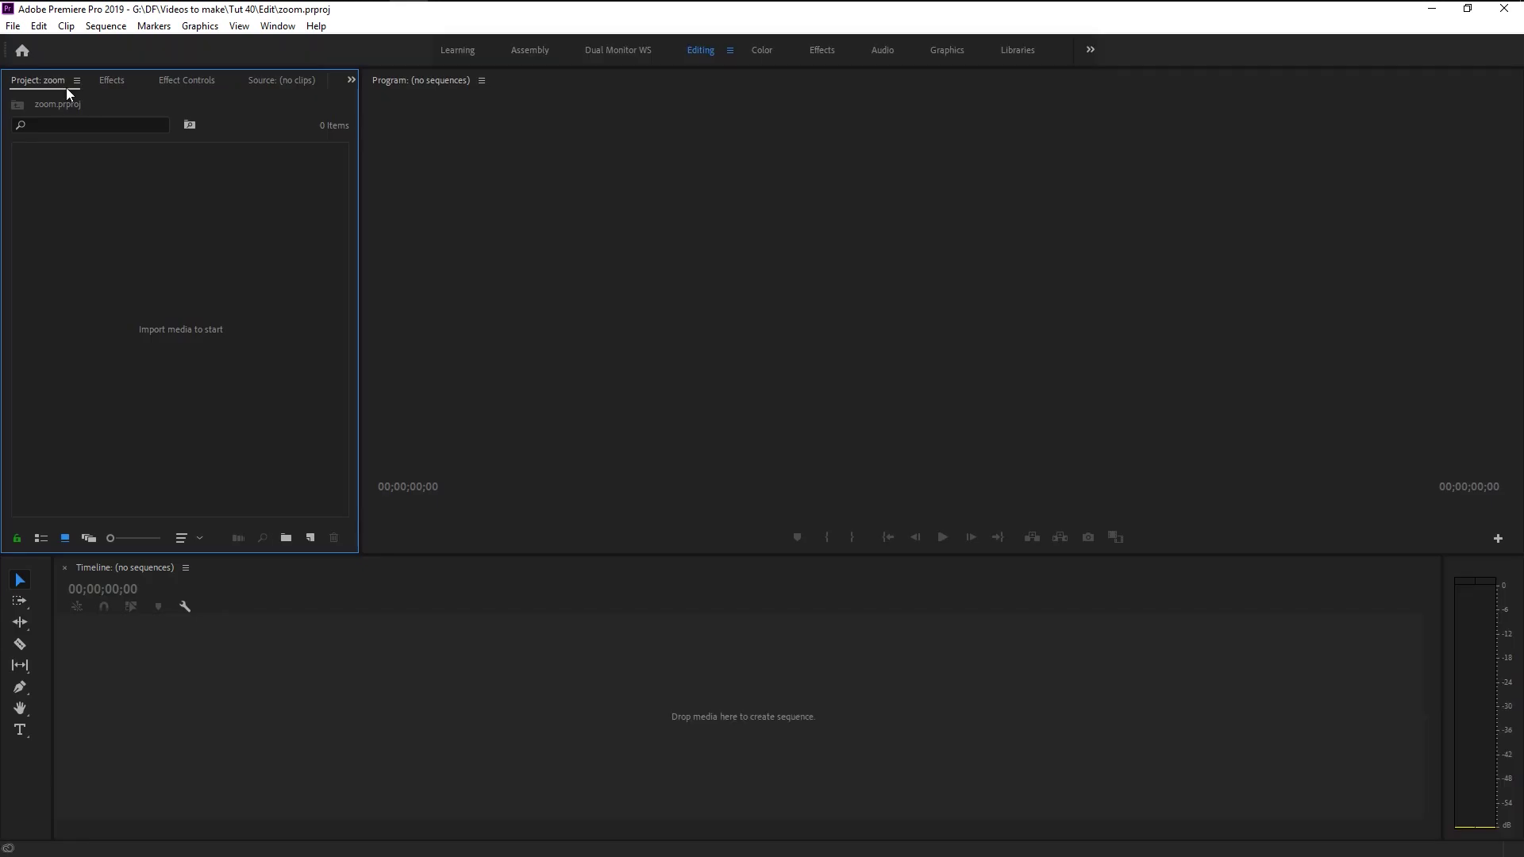
pyautogui.click(177, 16)
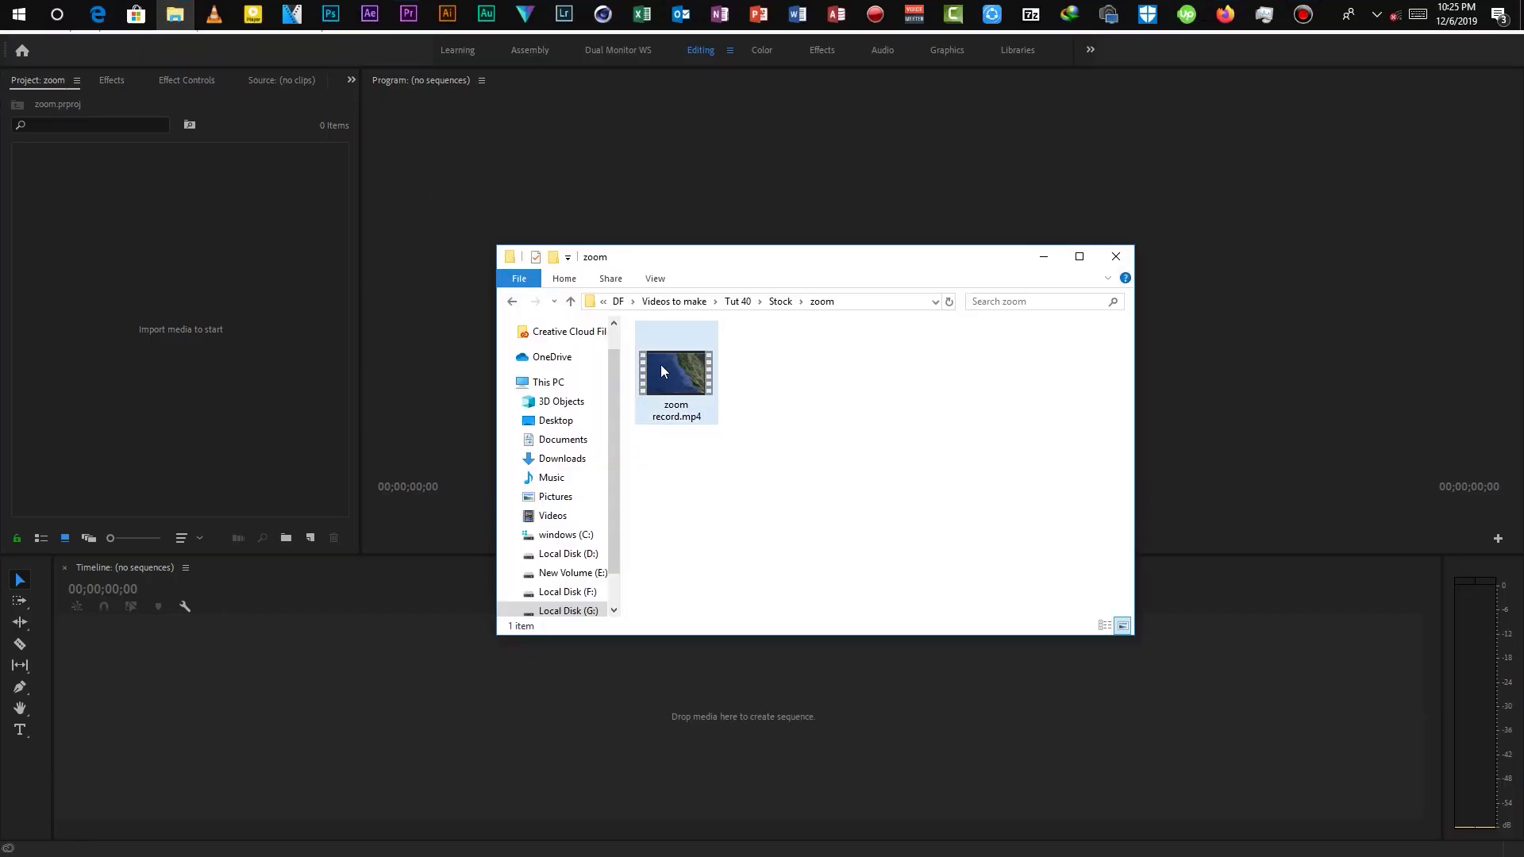
pyautogui.moveTo(658, 365); pyautogui.dragTo(275, 335)
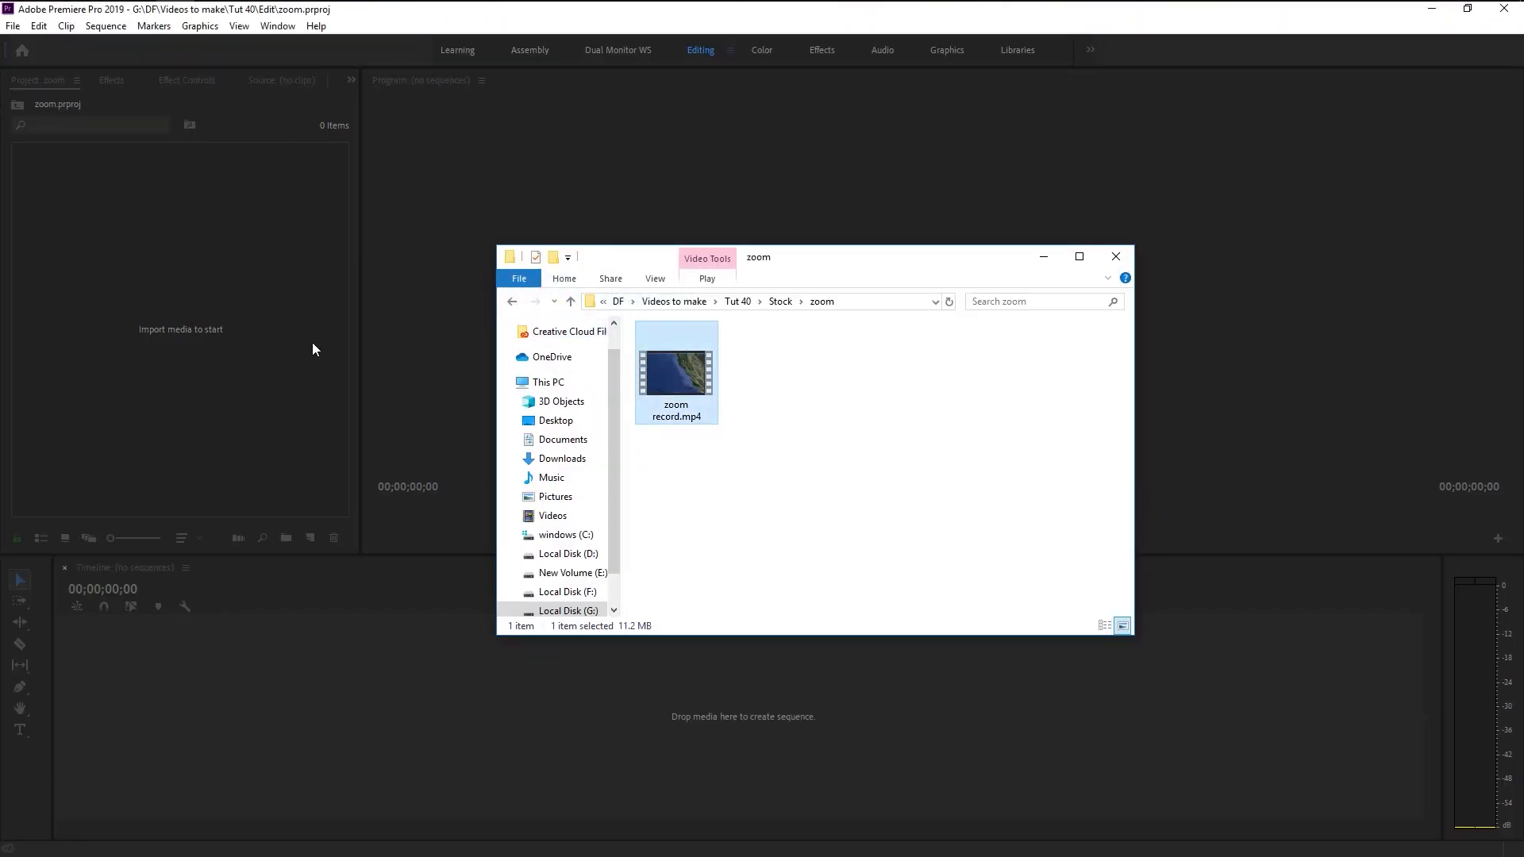
pyautogui.click(1044, 256)
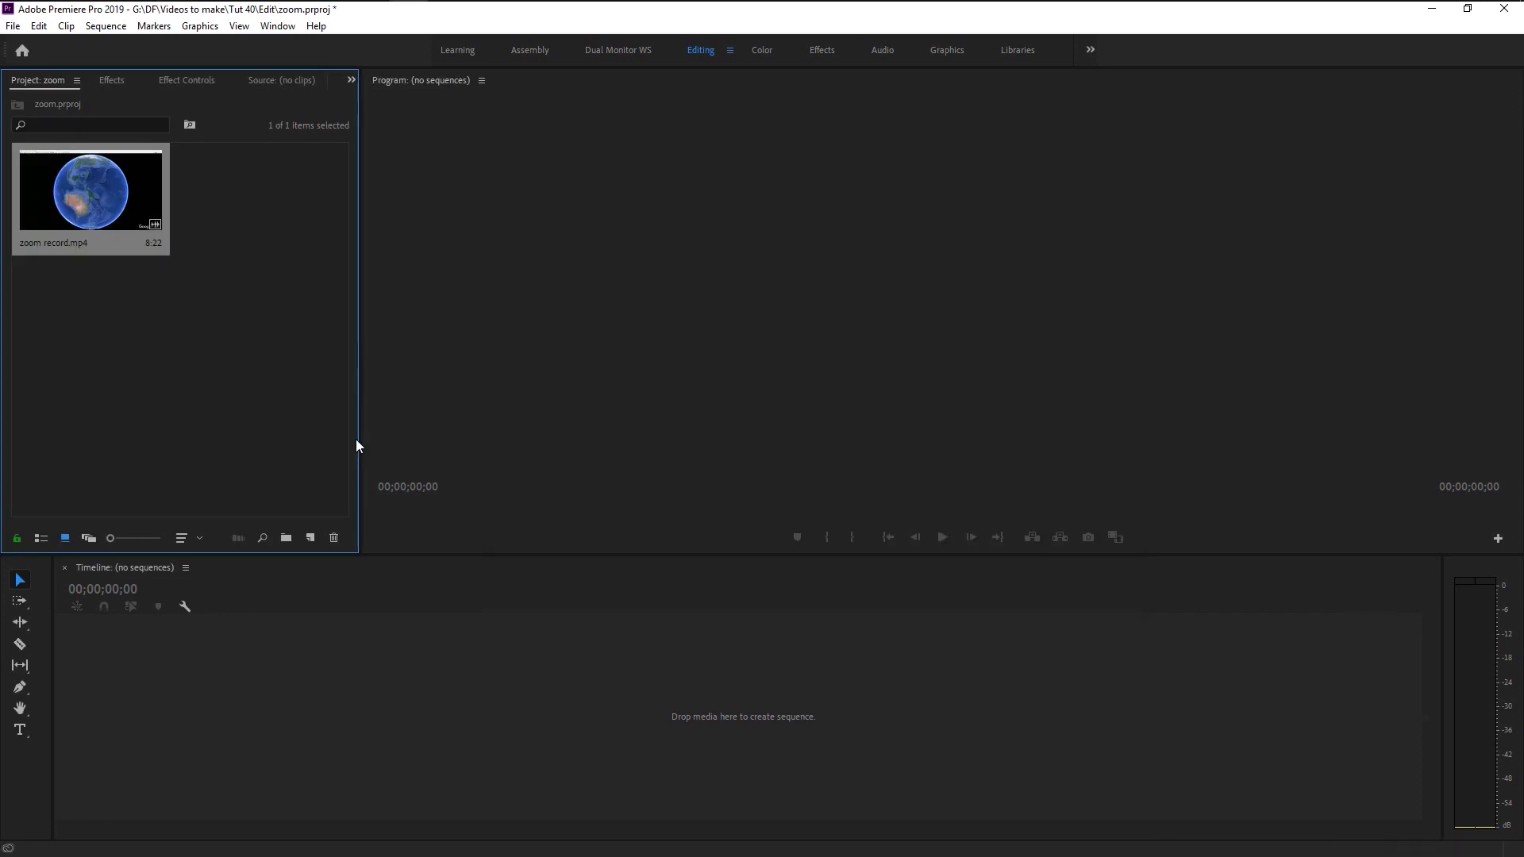
pyautogui.click(183, 376)
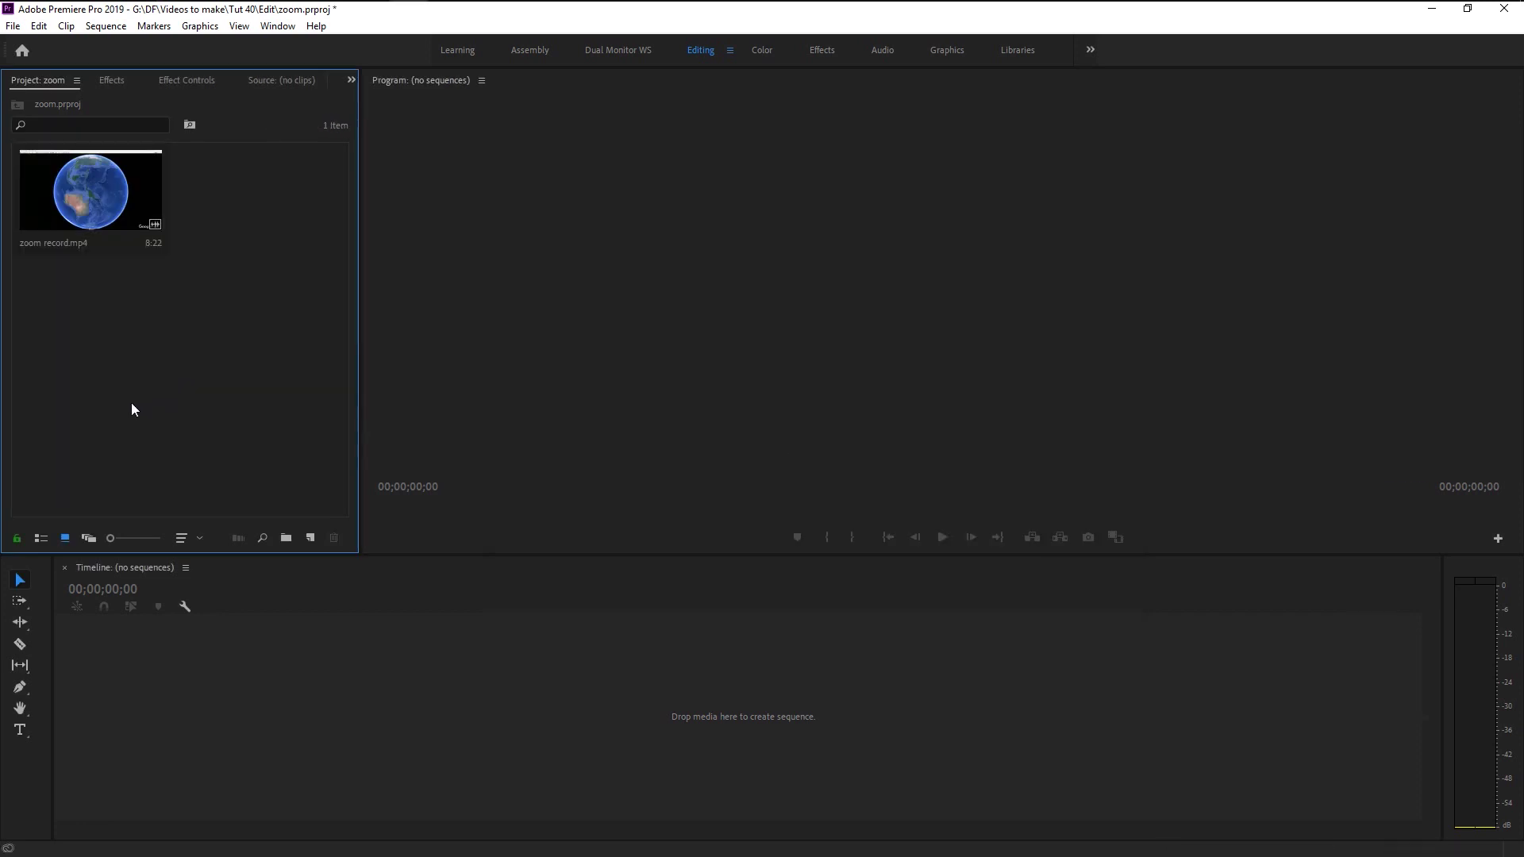
pyautogui.click(103, 205)
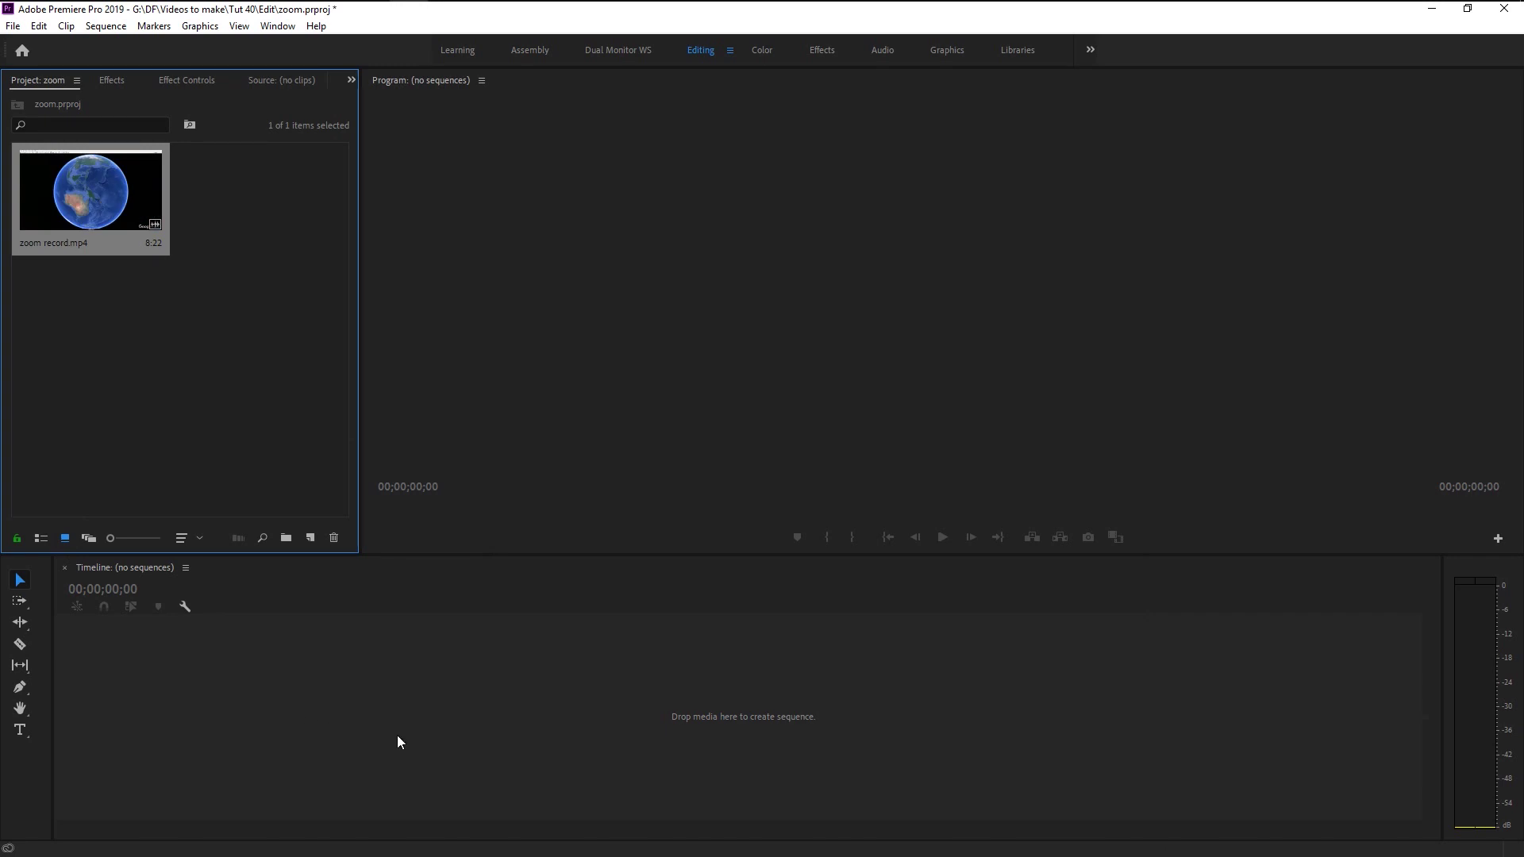
# - Build a zoom record sequence from the clip on the Timeline and play it back
pyautogui.moveTo(396, 735); pyautogui.dragTo(397, 735)
pyautogui.press('space')
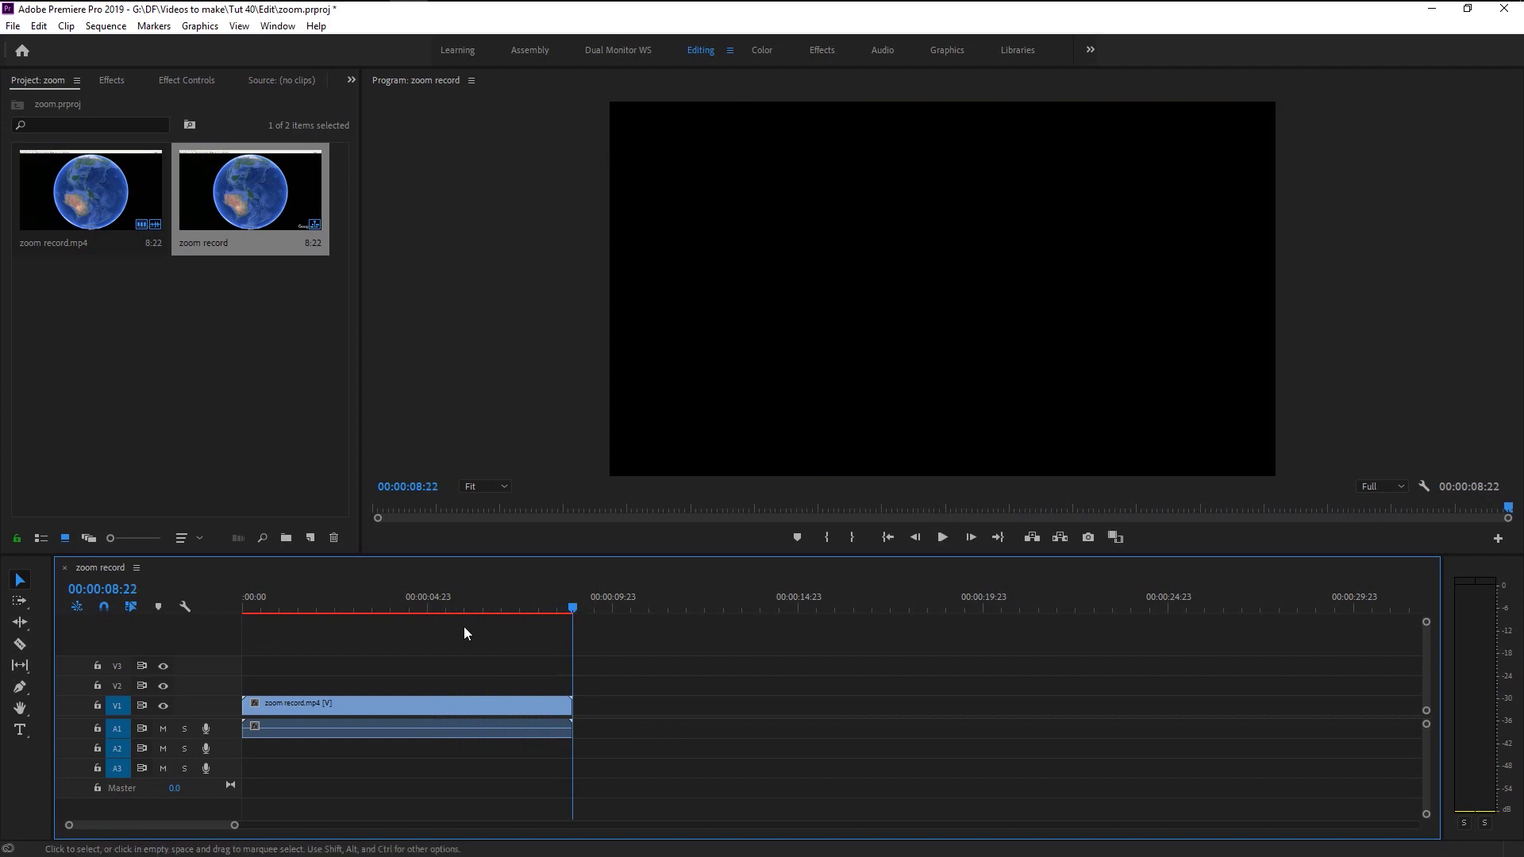
pyautogui.moveTo(444, 611); pyautogui.dragTo(289, 575)
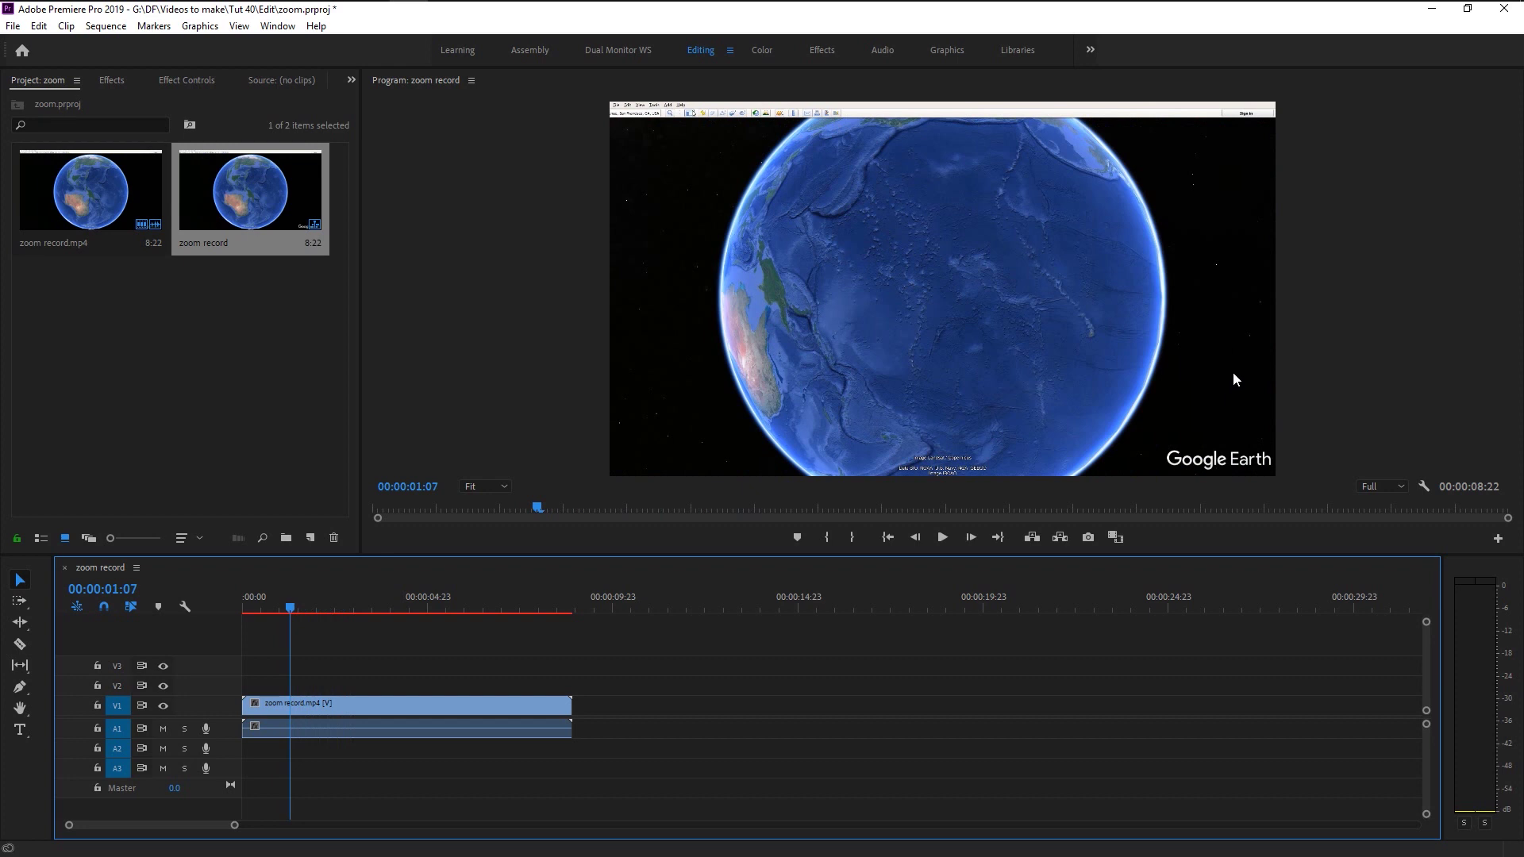
# - Unlink the clip's audio from its video and delete the audio, leaving the video selected
pyautogui.click(451, 709)
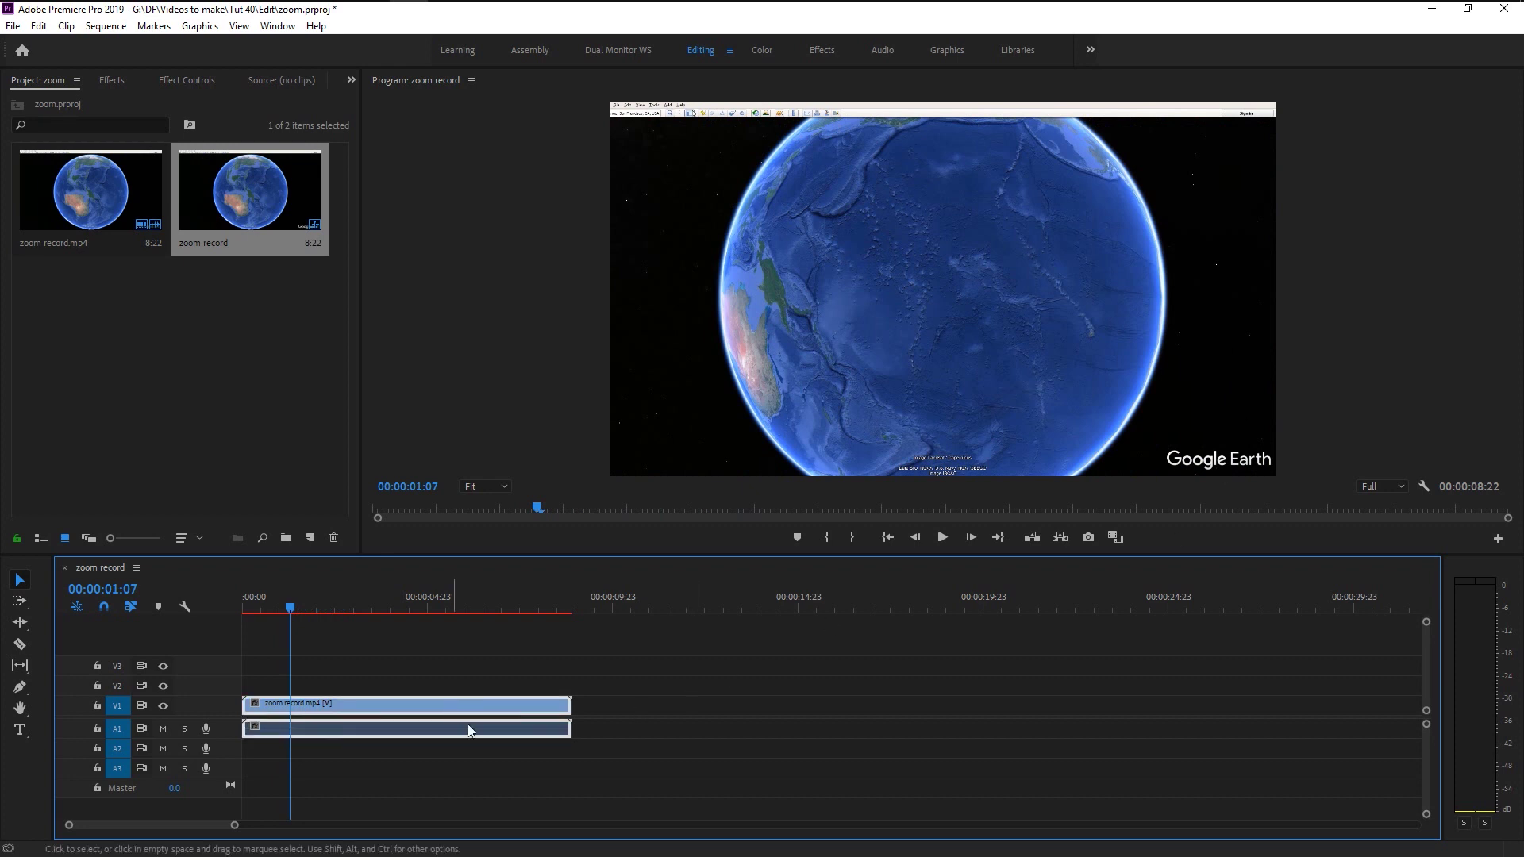
pyautogui.rightClick(379, 702)
pyautogui.click(419, 335)
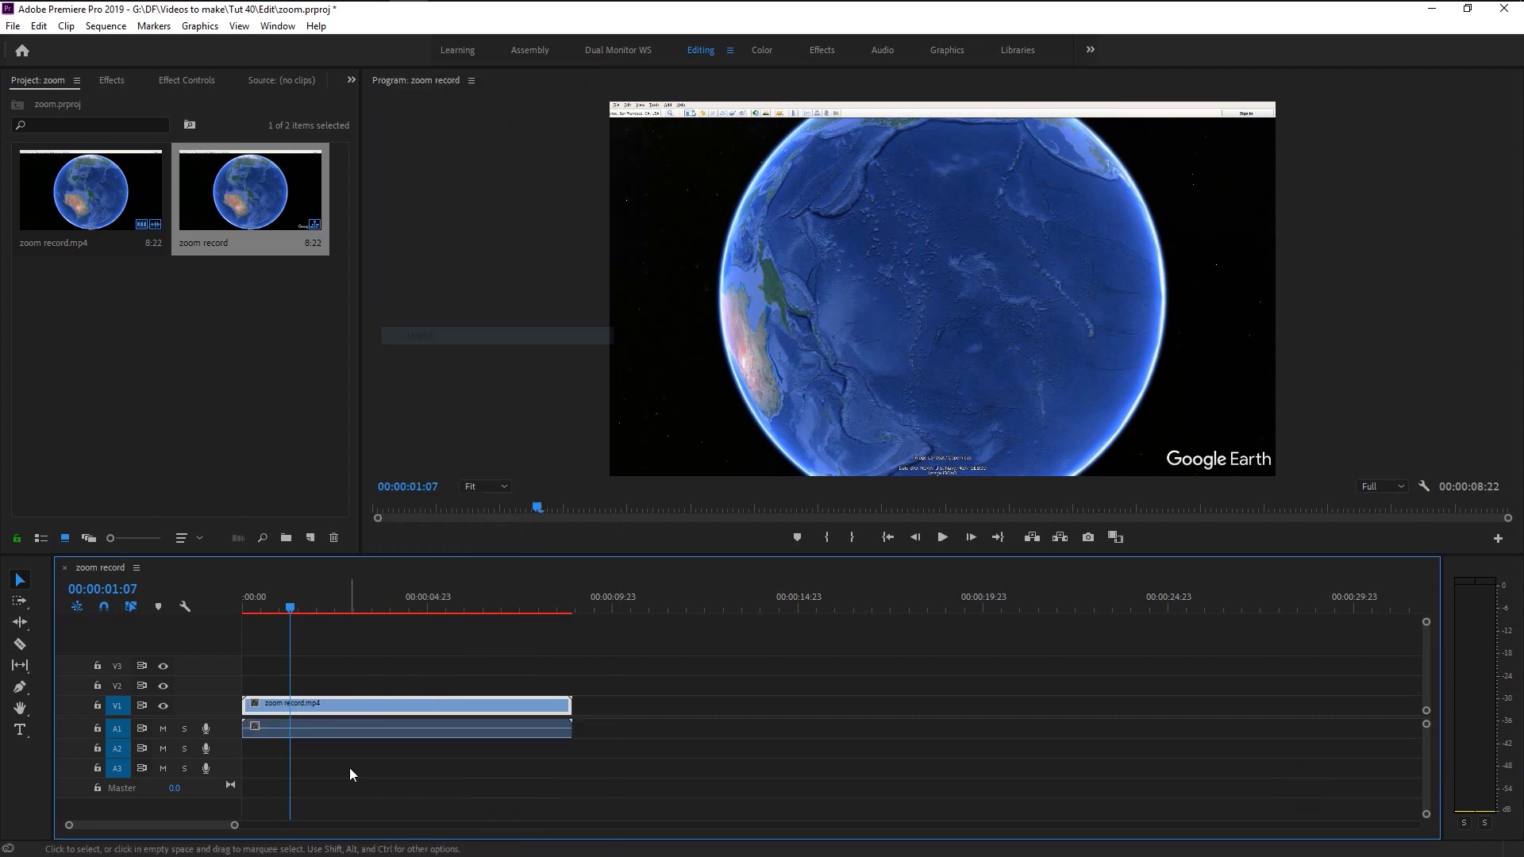
pyautogui.click(339, 729)
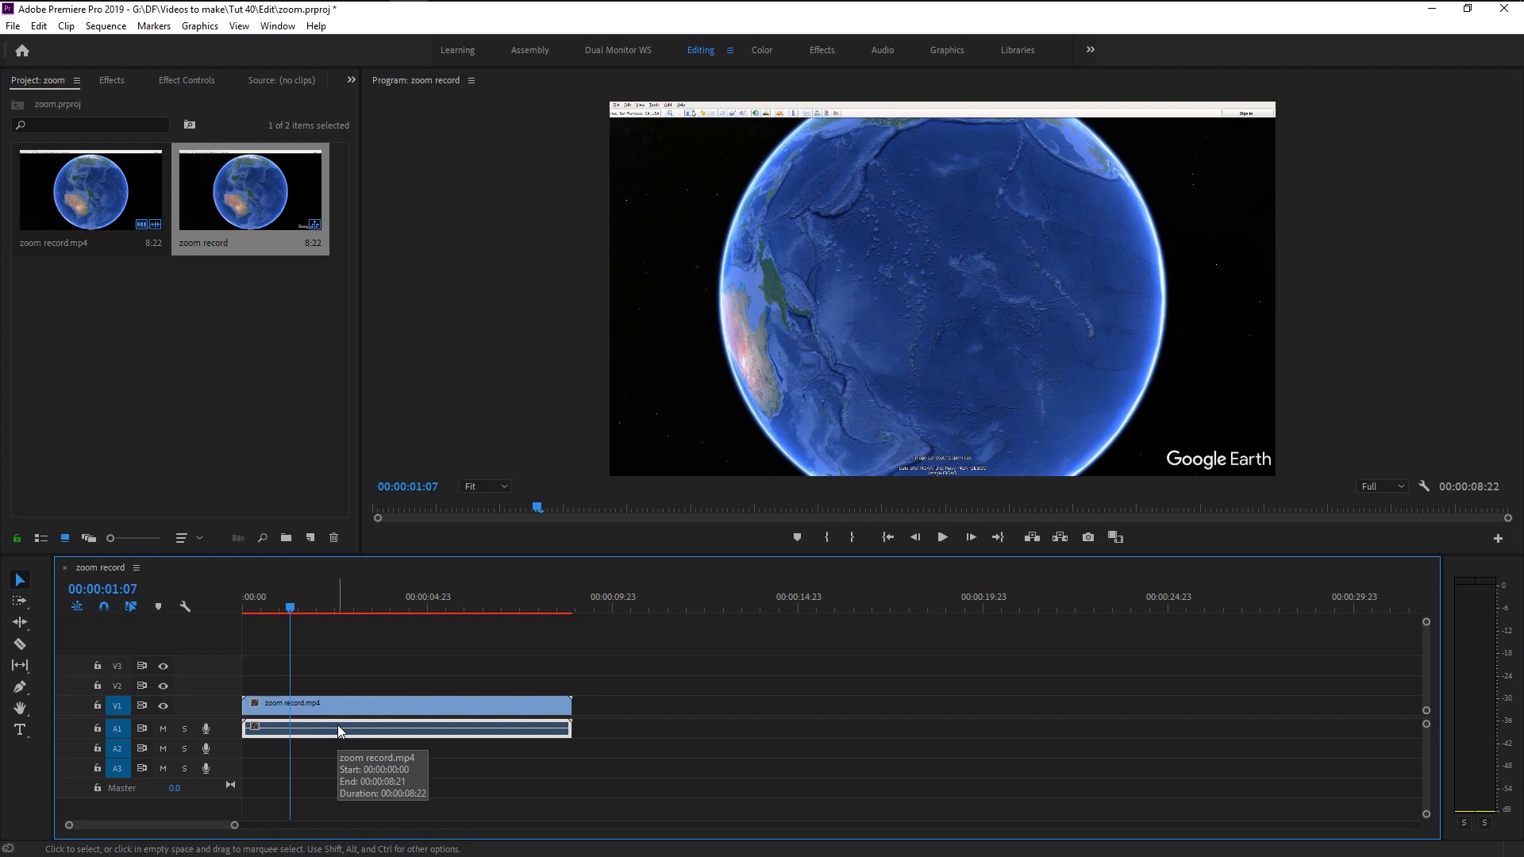
pyautogui.press('Delete')
pyautogui.click(337, 705)
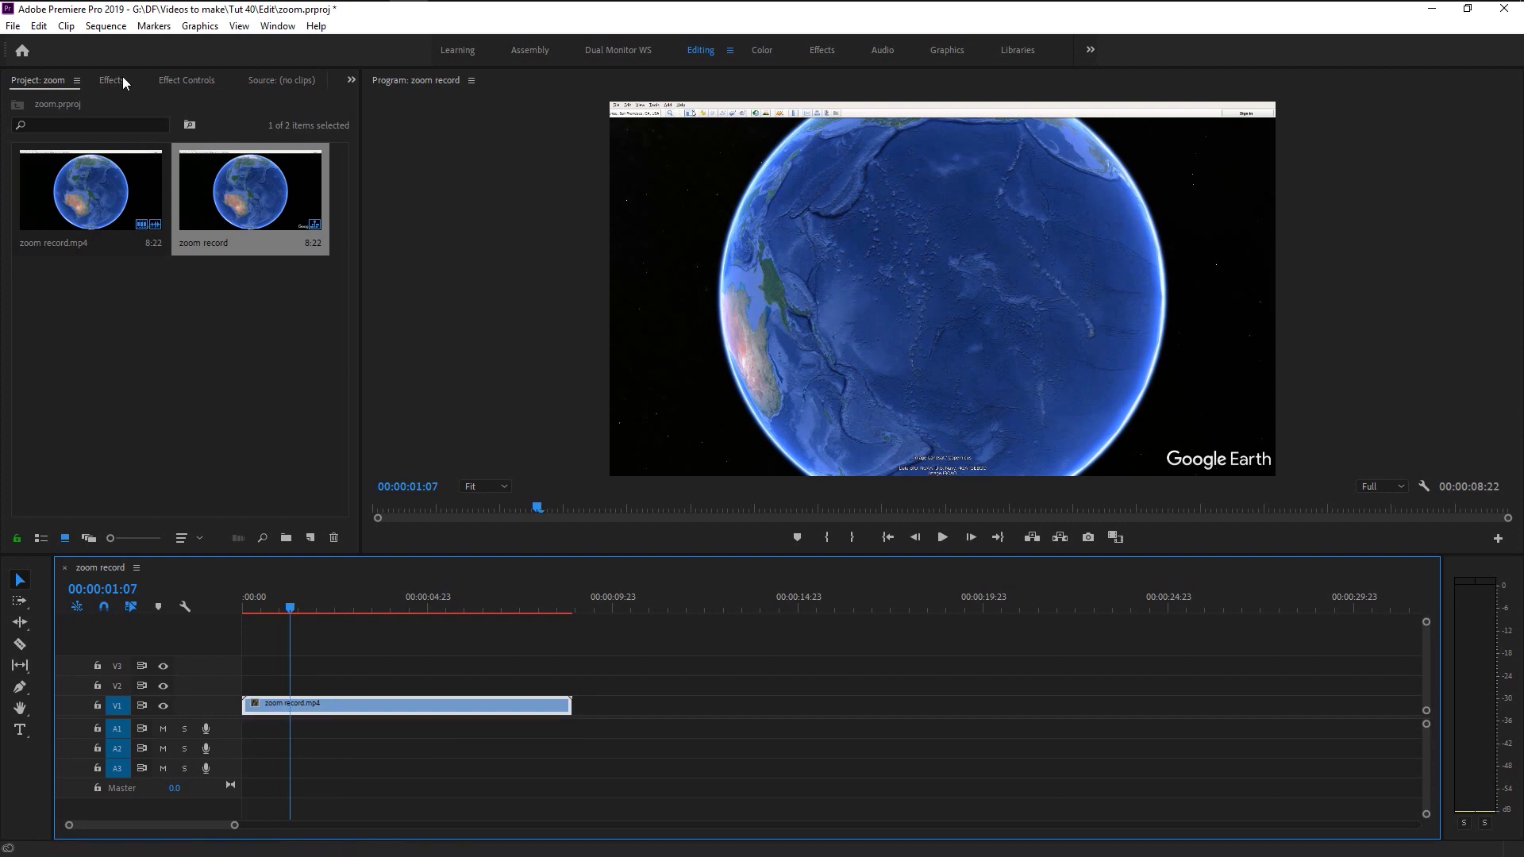
# - Set the zoom record clip's Motion Scale to 117 and scrub the playhead to preview it
pyautogui.click(187, 80)
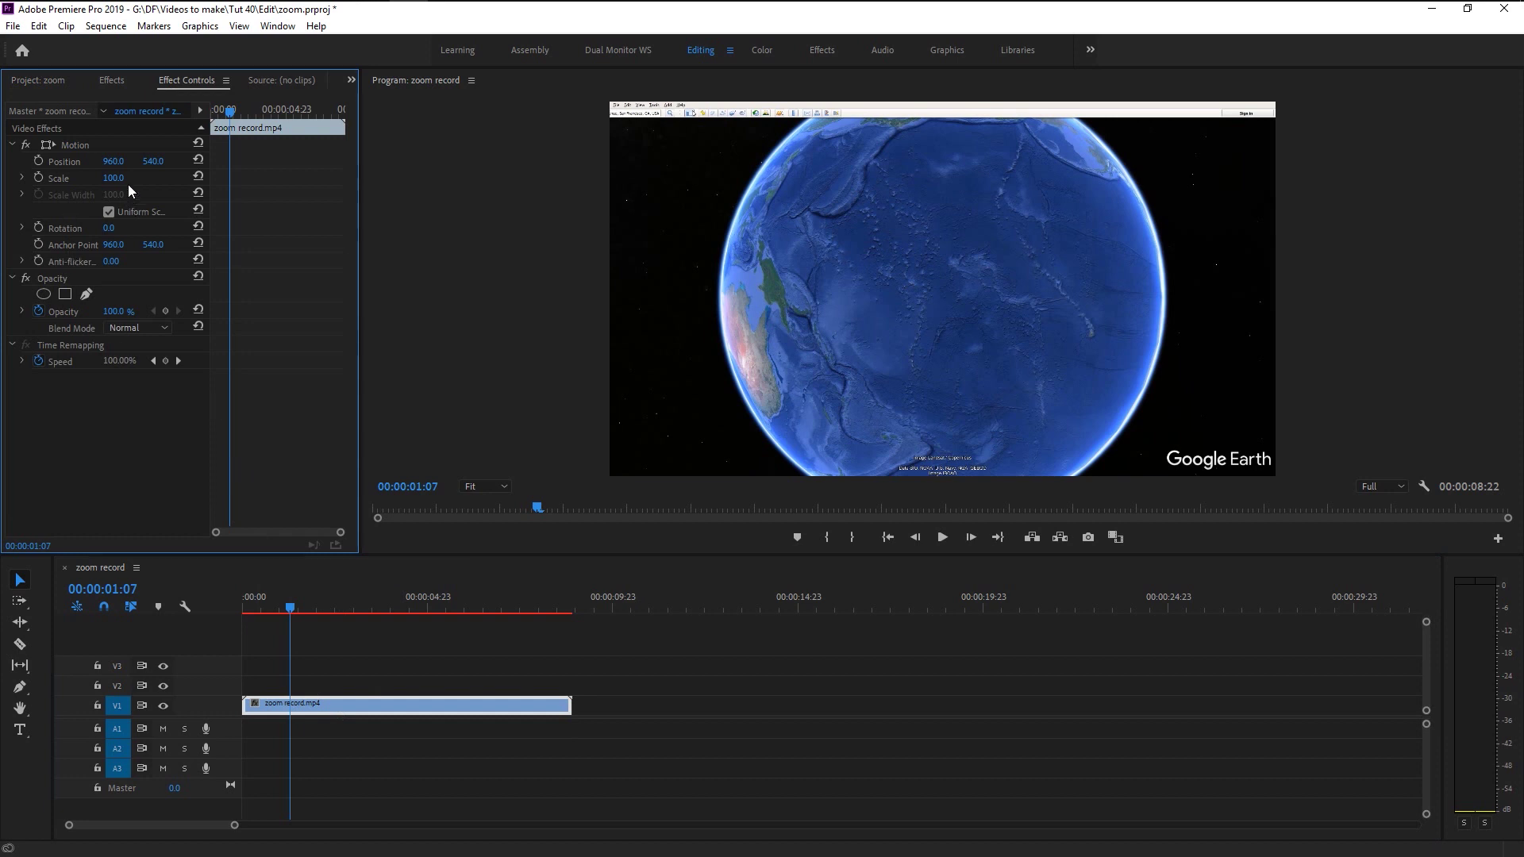
pyautogui.moveTo(114, 178); pyautogui.dragTo(124, 179)
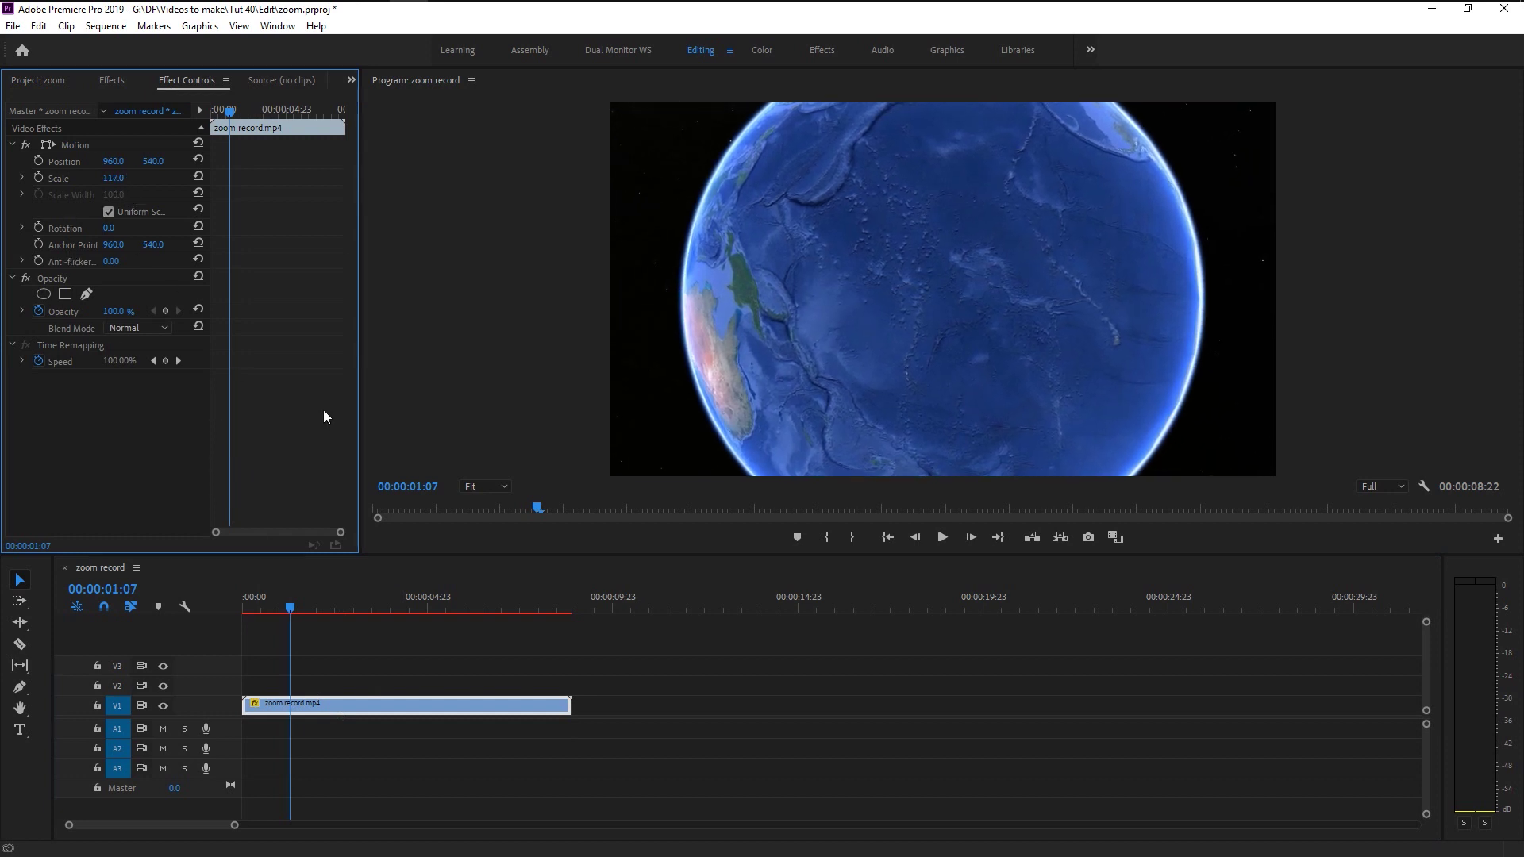
pyautogui.moveTo(290, 684); pyautogui.dragTo(238, 597)
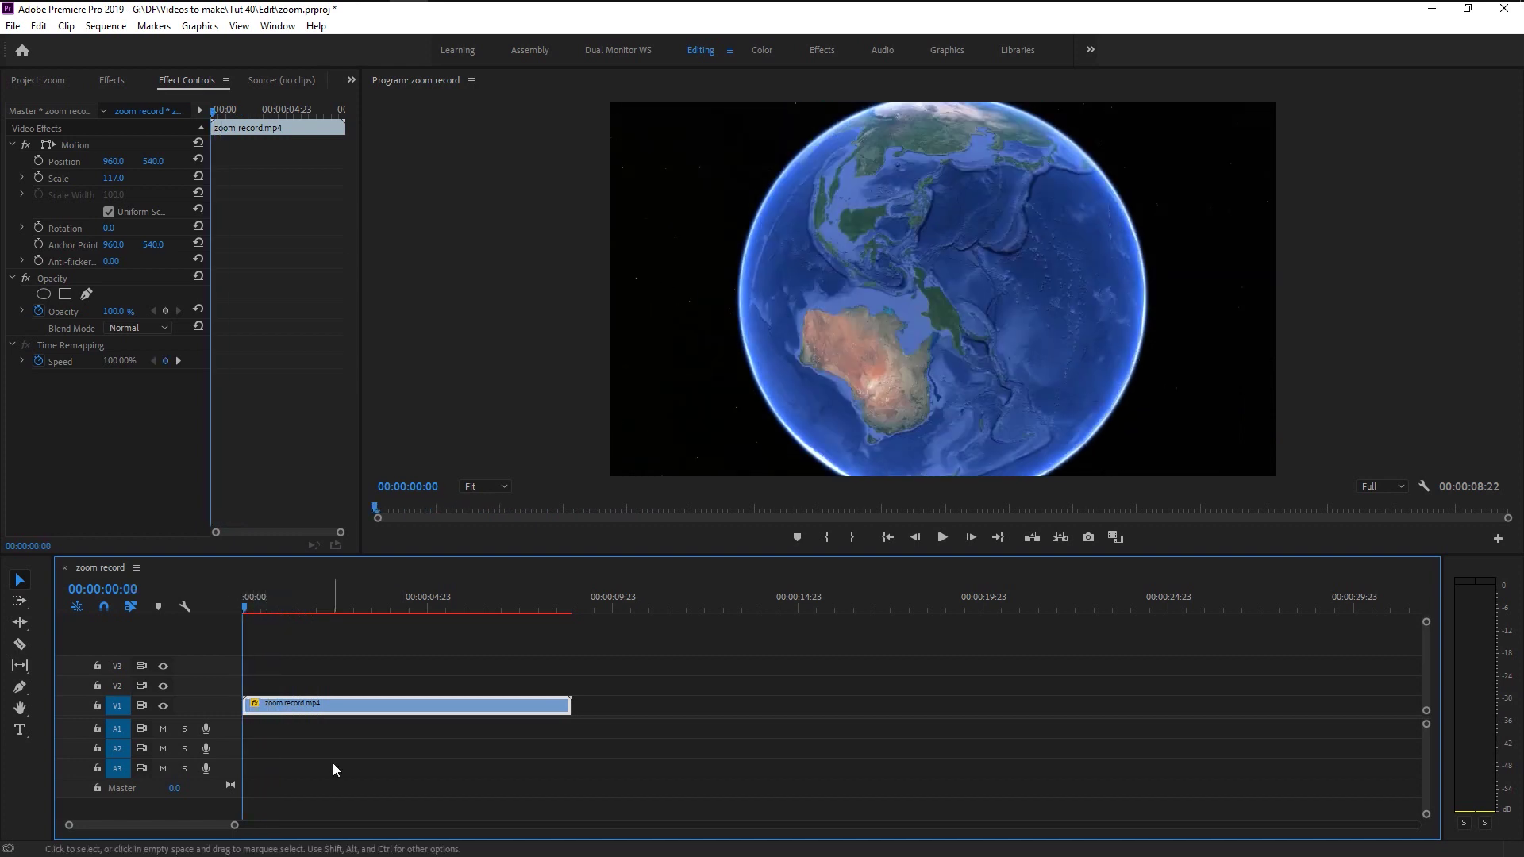
# - Draw a small square with the Rectangle tool near the frame centre
pyautogui.click(332, 764)
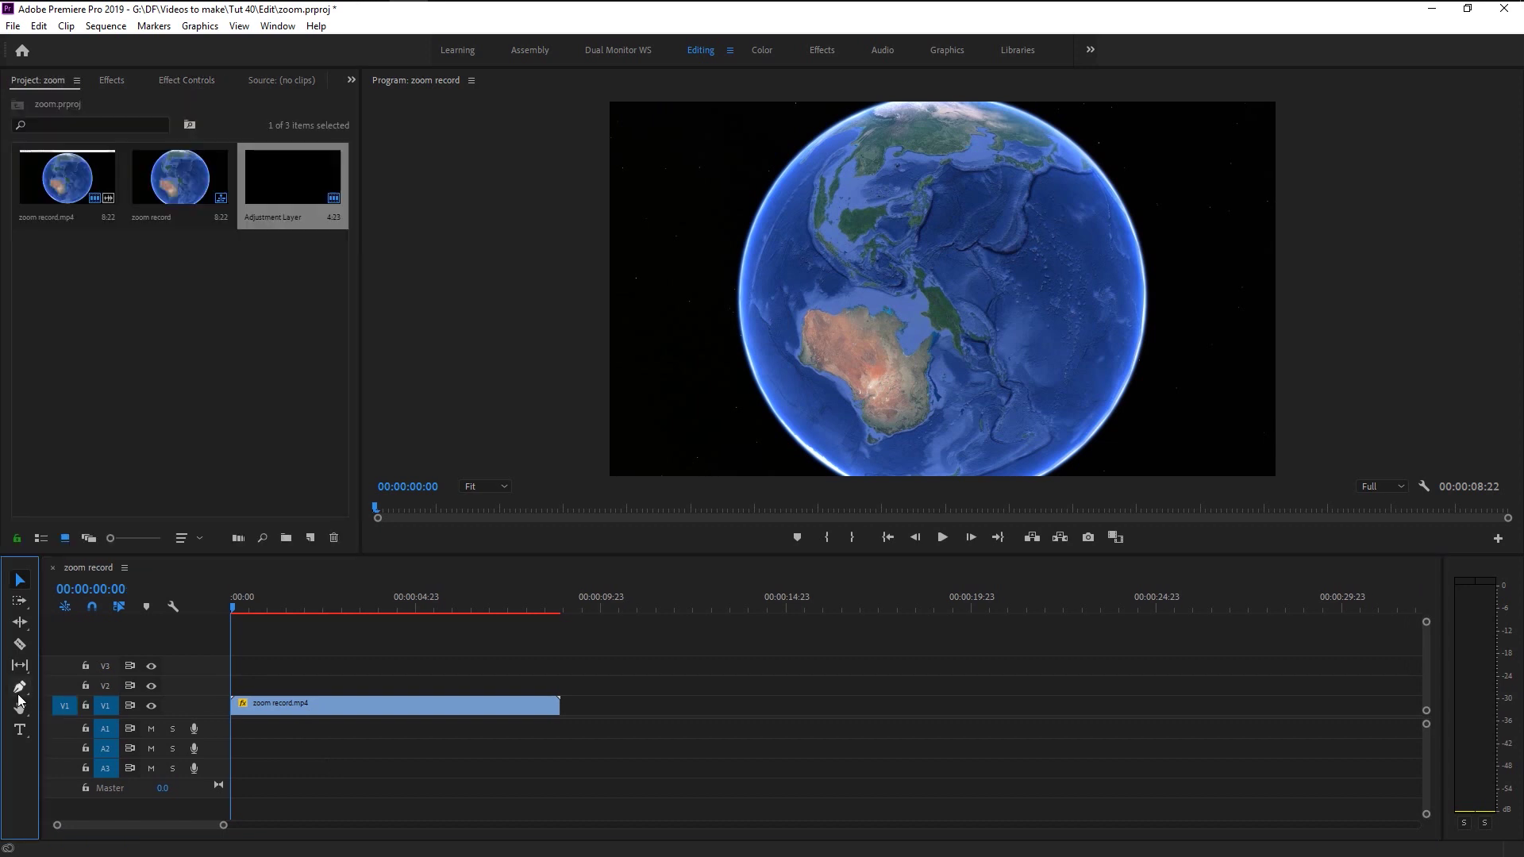
pyautogui.click(20, 688)
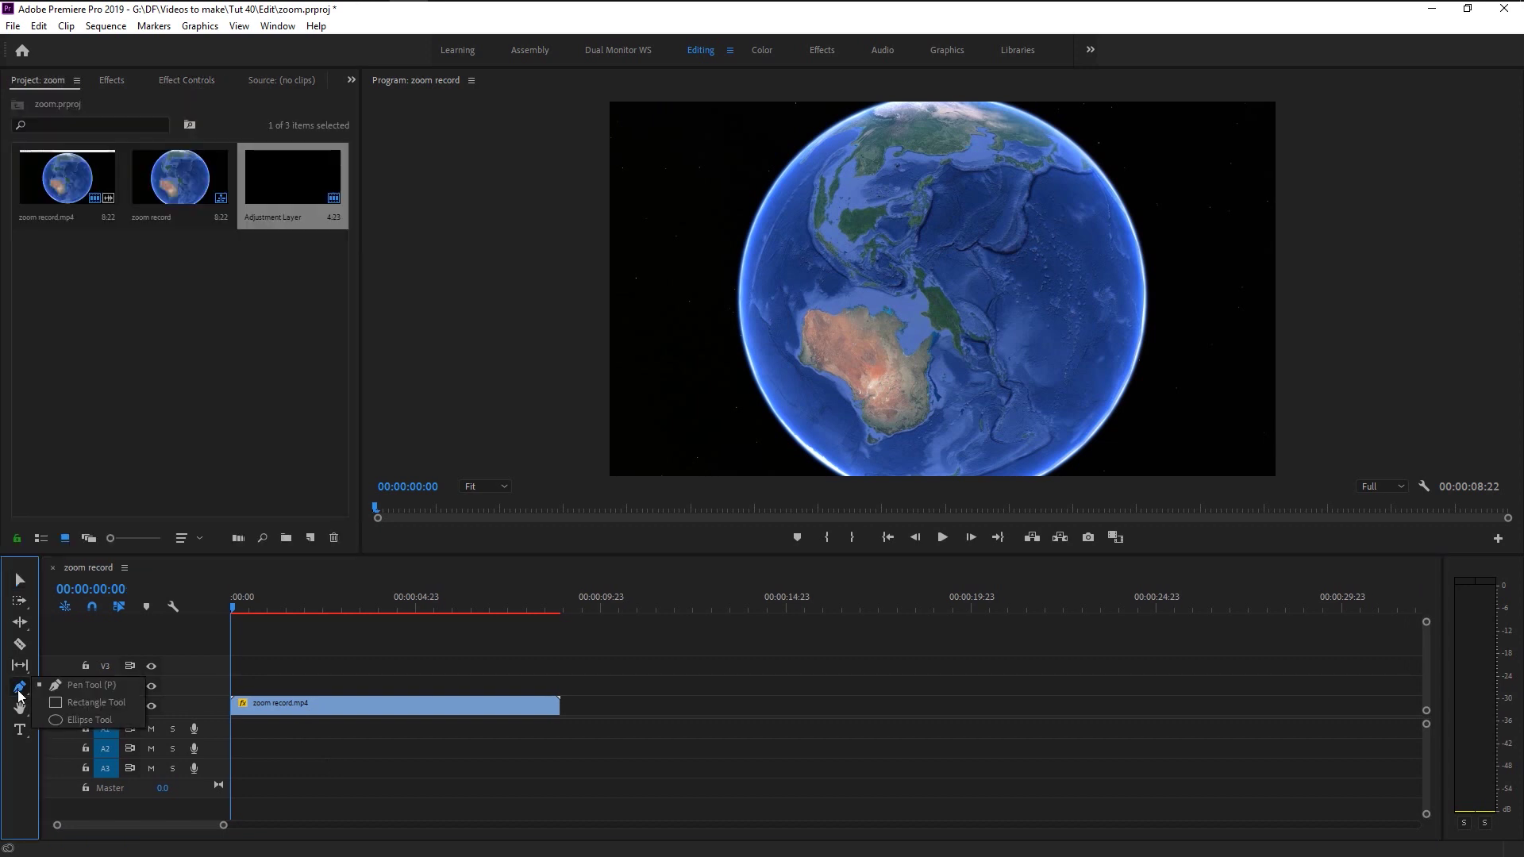
pyautogui.click(91, 702)
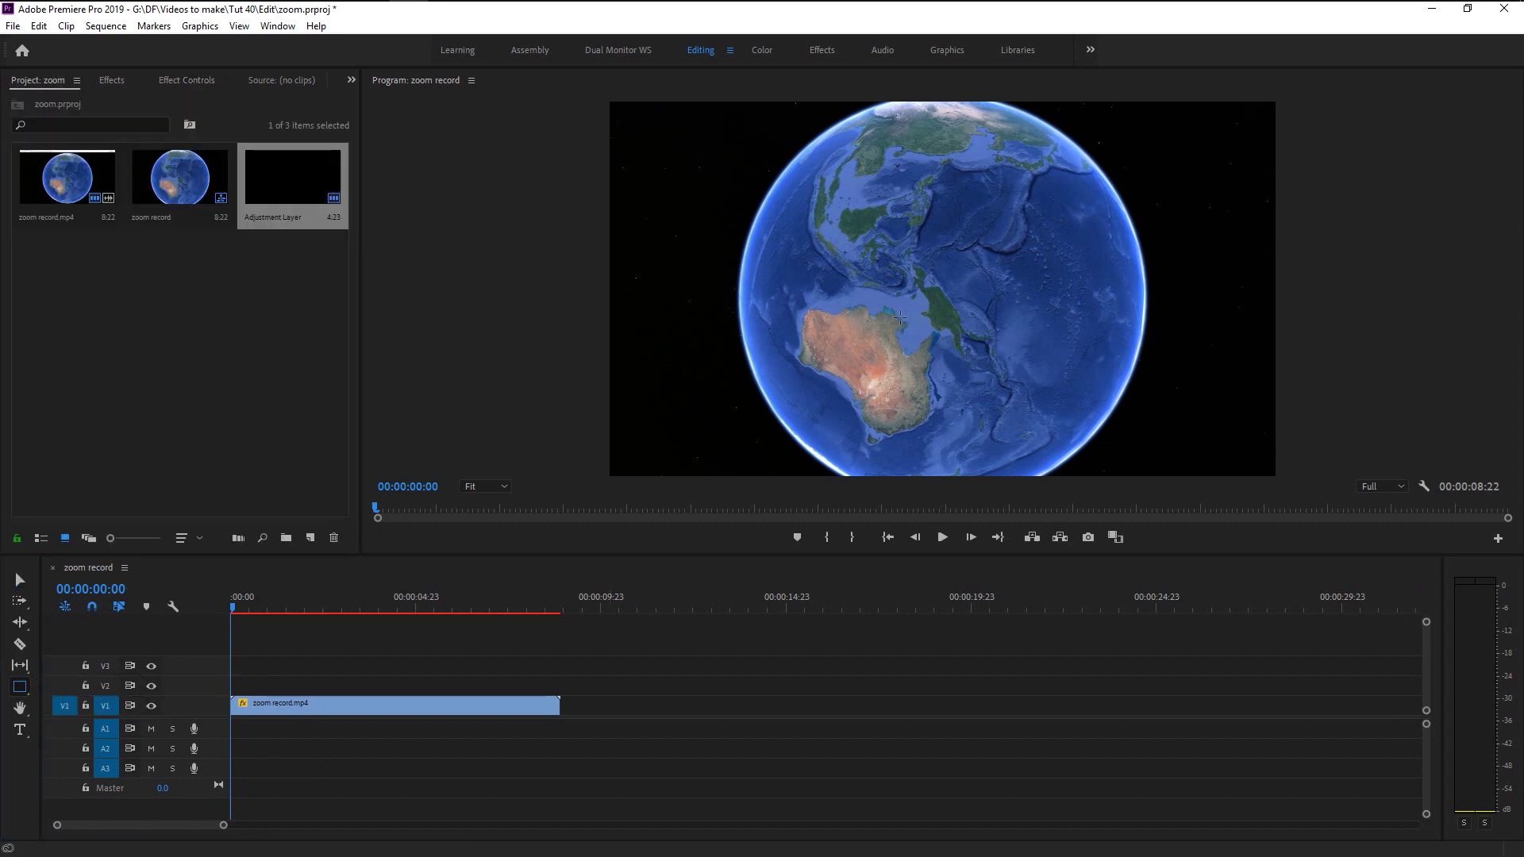
pyautogui.moveTo(894, 298); pyautogui.dragTo(913, 333)
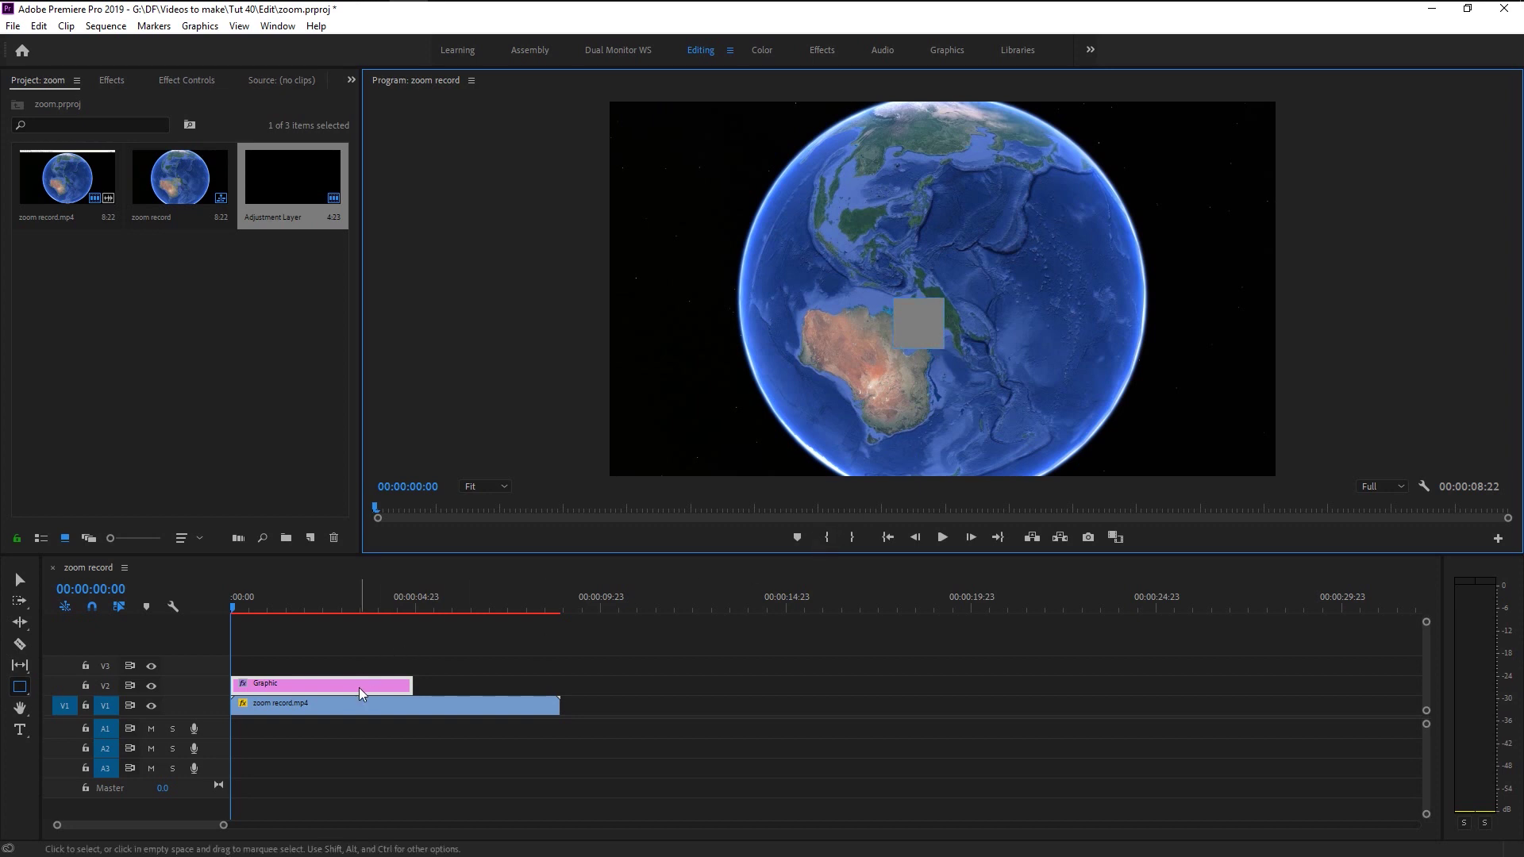
# - Remove the square's grey fill, give it a white stroke of width 6, and copy it to V3
pyautogui.click(183, 88)
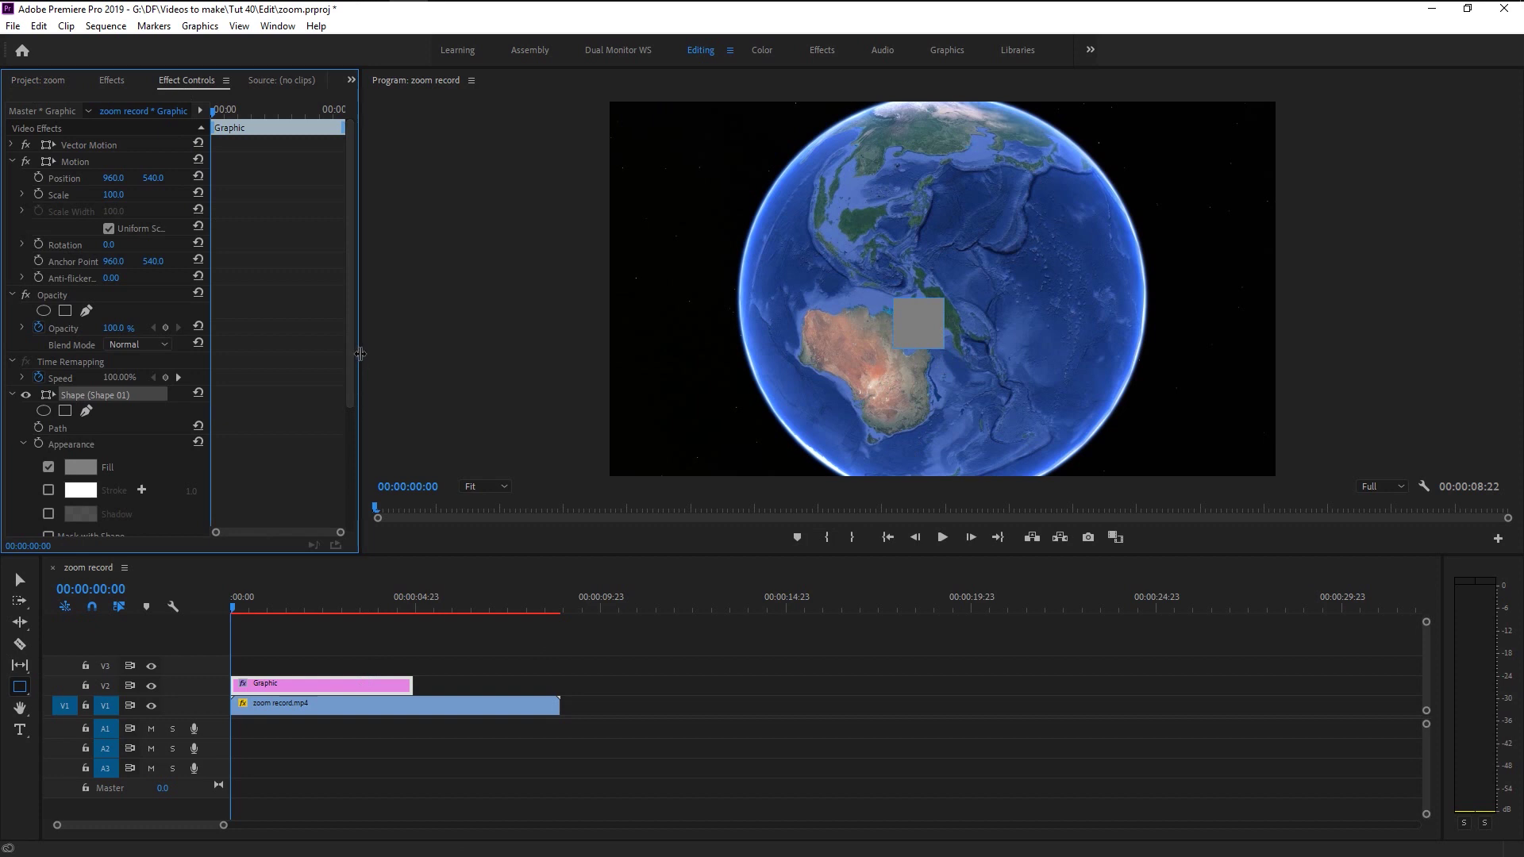
pyautogui.moveTo(360, 353); pyautogui.dragTo(506, 376)
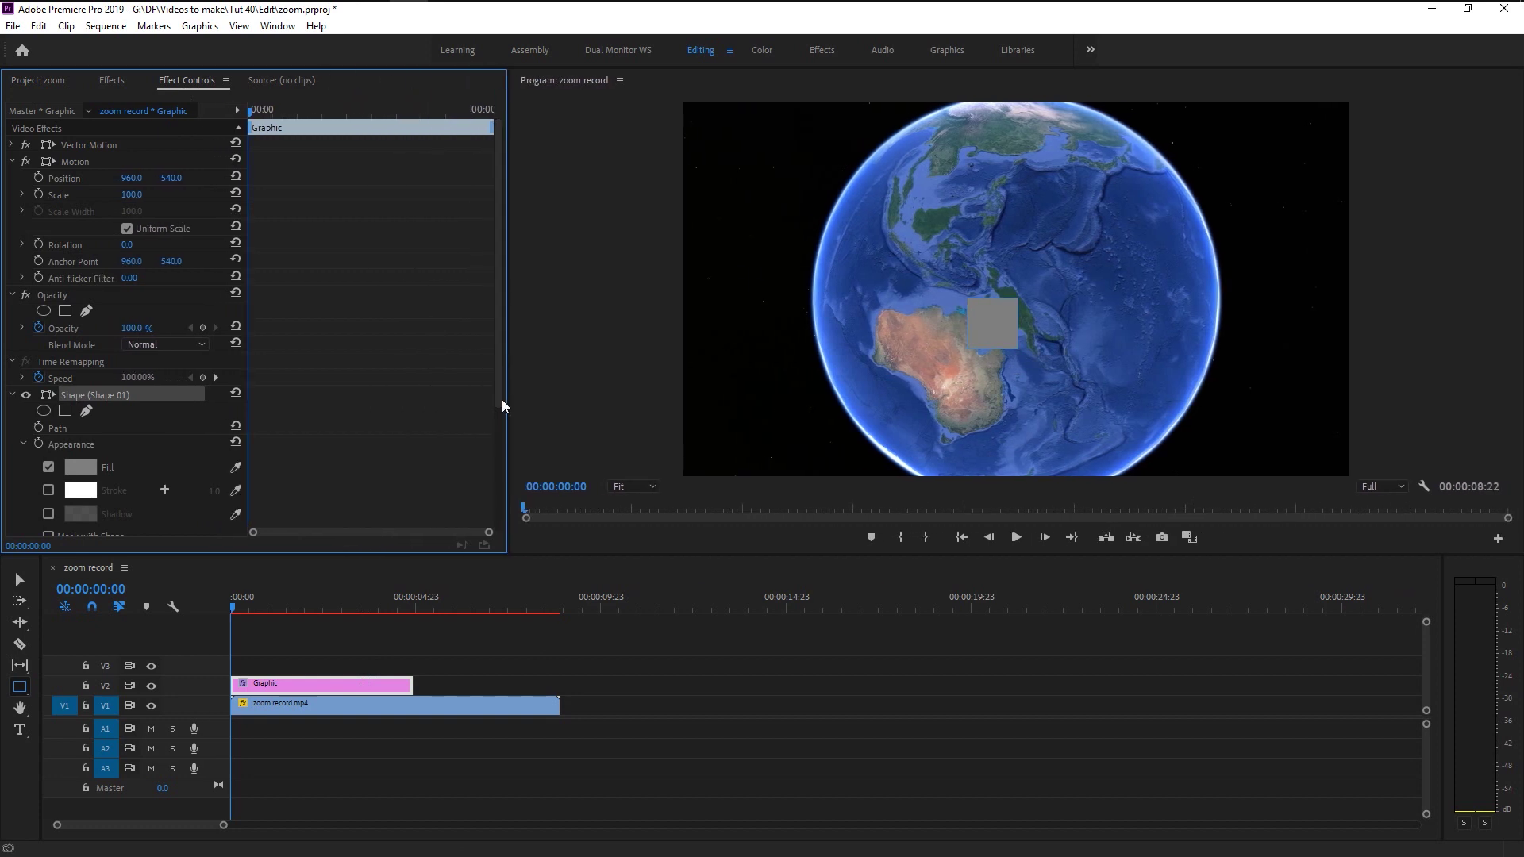
pyautogui.click(49, 468)
pyautogui.scroll(-2, 193, 530)
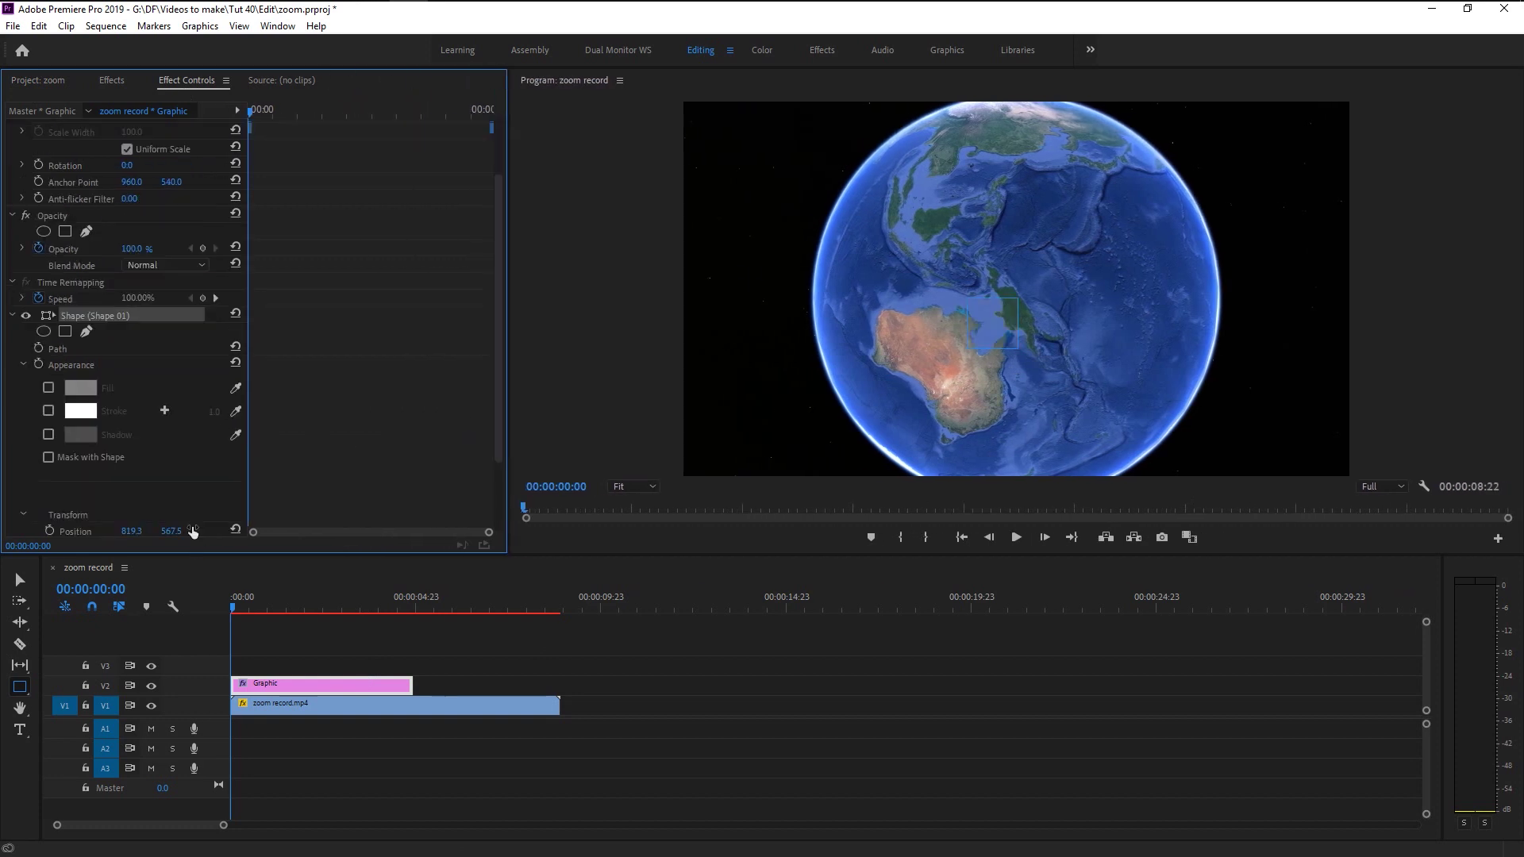
pyautogui.click(48, 411)
pyautogui.moveTo(214, 411)
pyautogui.mouseDown()
pyautogui.moveTo(230, 411)
pyautogui.moveTo(204, 411)
pyautogui.mouseUp()
pyautogui.scroll(-2, 200, 428)
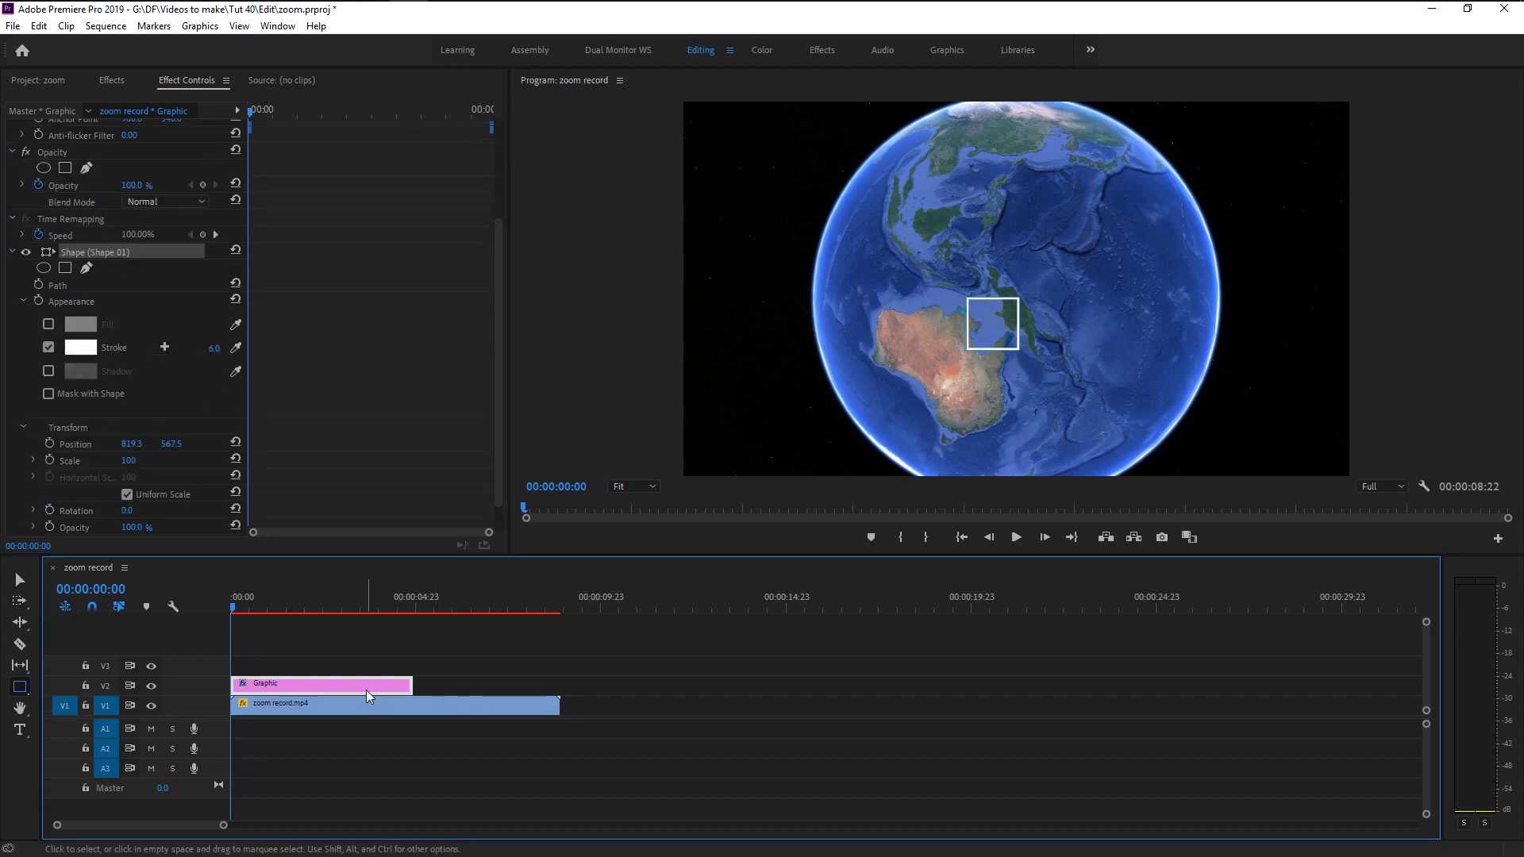
pyautogui.moveTo(364, 689); pyautogui.dragTo(379, 666)
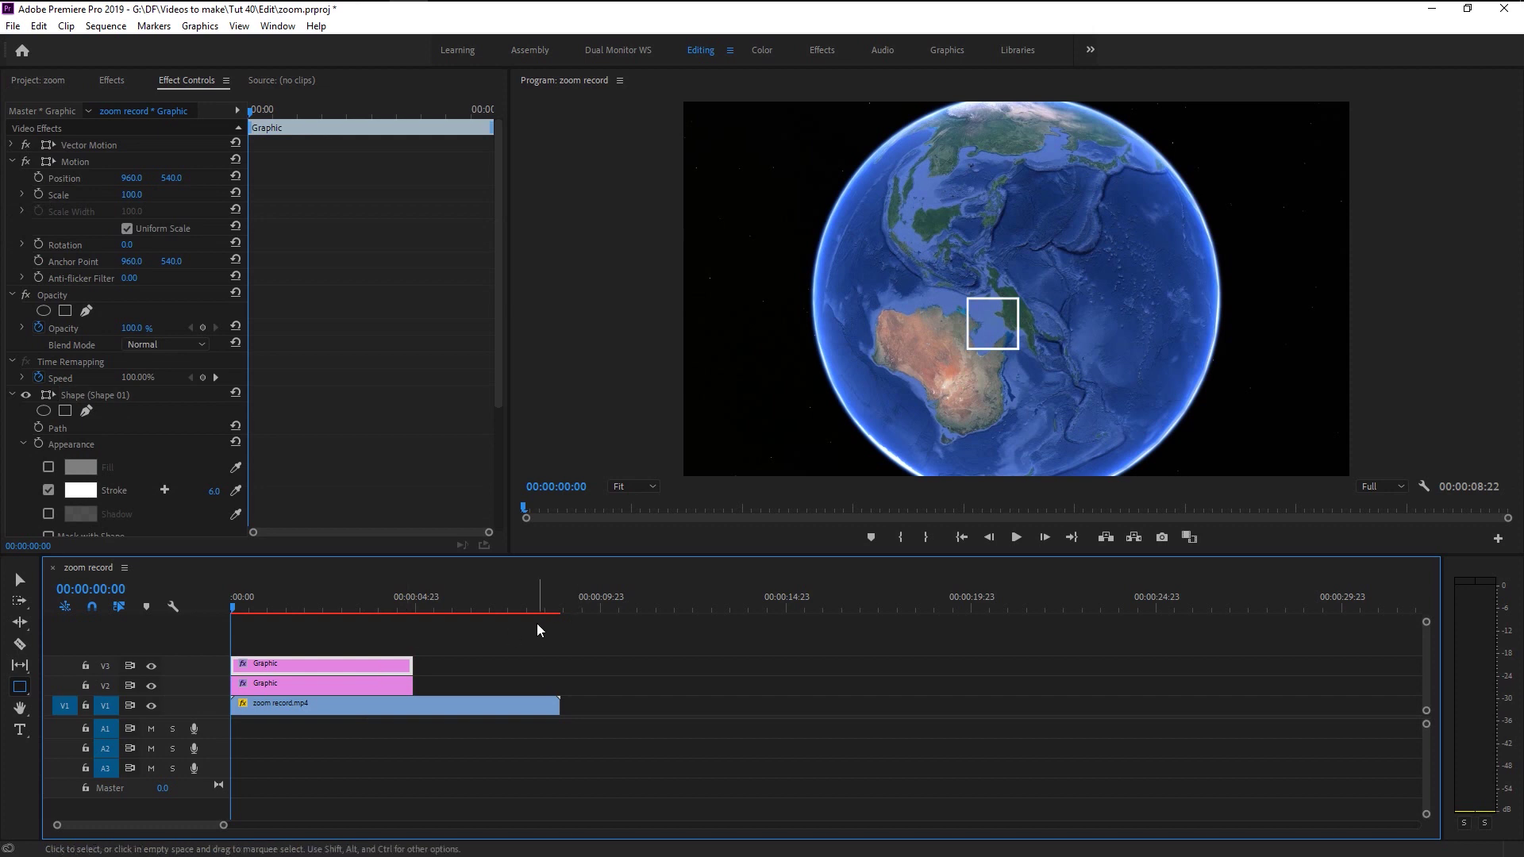
# - Scale the copied square to 63 and move it down-left over the original's lower-left corner
pyautogui.press('v')
pyautogui.scroll(-4, 131, 497)
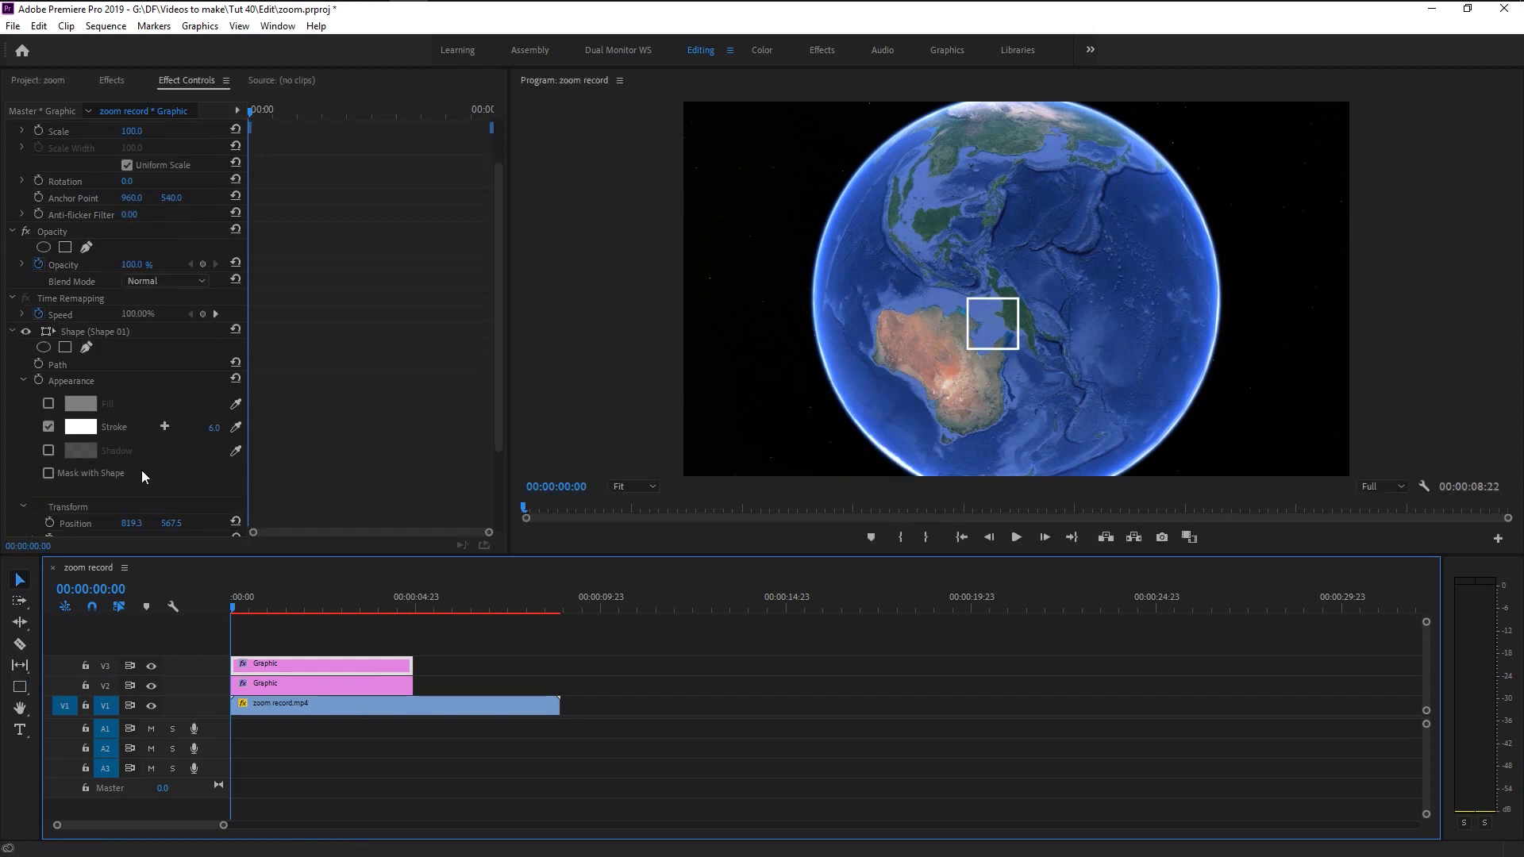
pyautogui.press('Up')
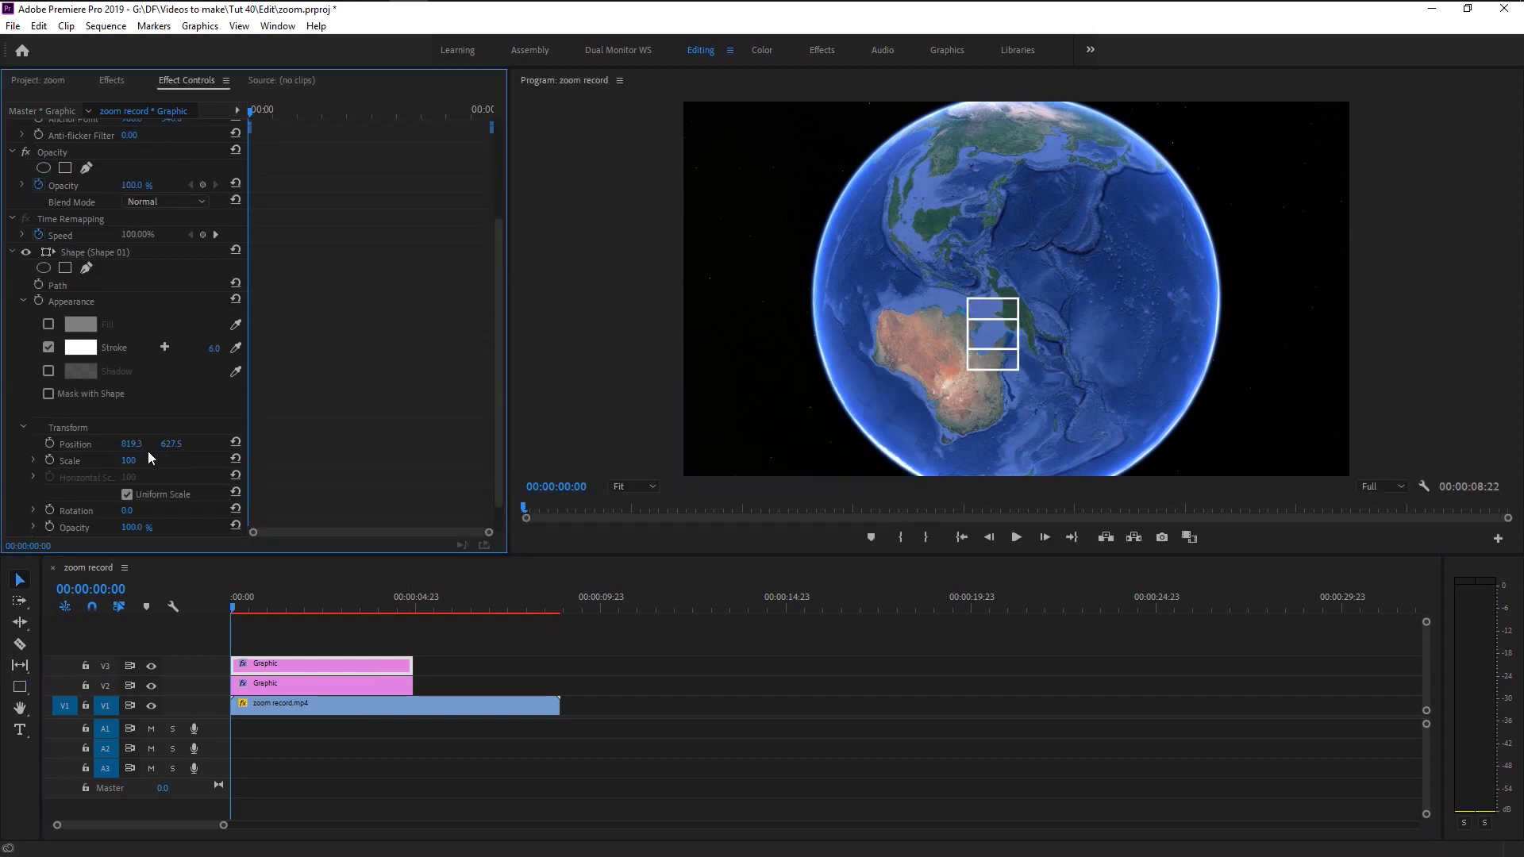
pyautogui.moveTo(132, 444); pyautogui.dragTo(176, 444)
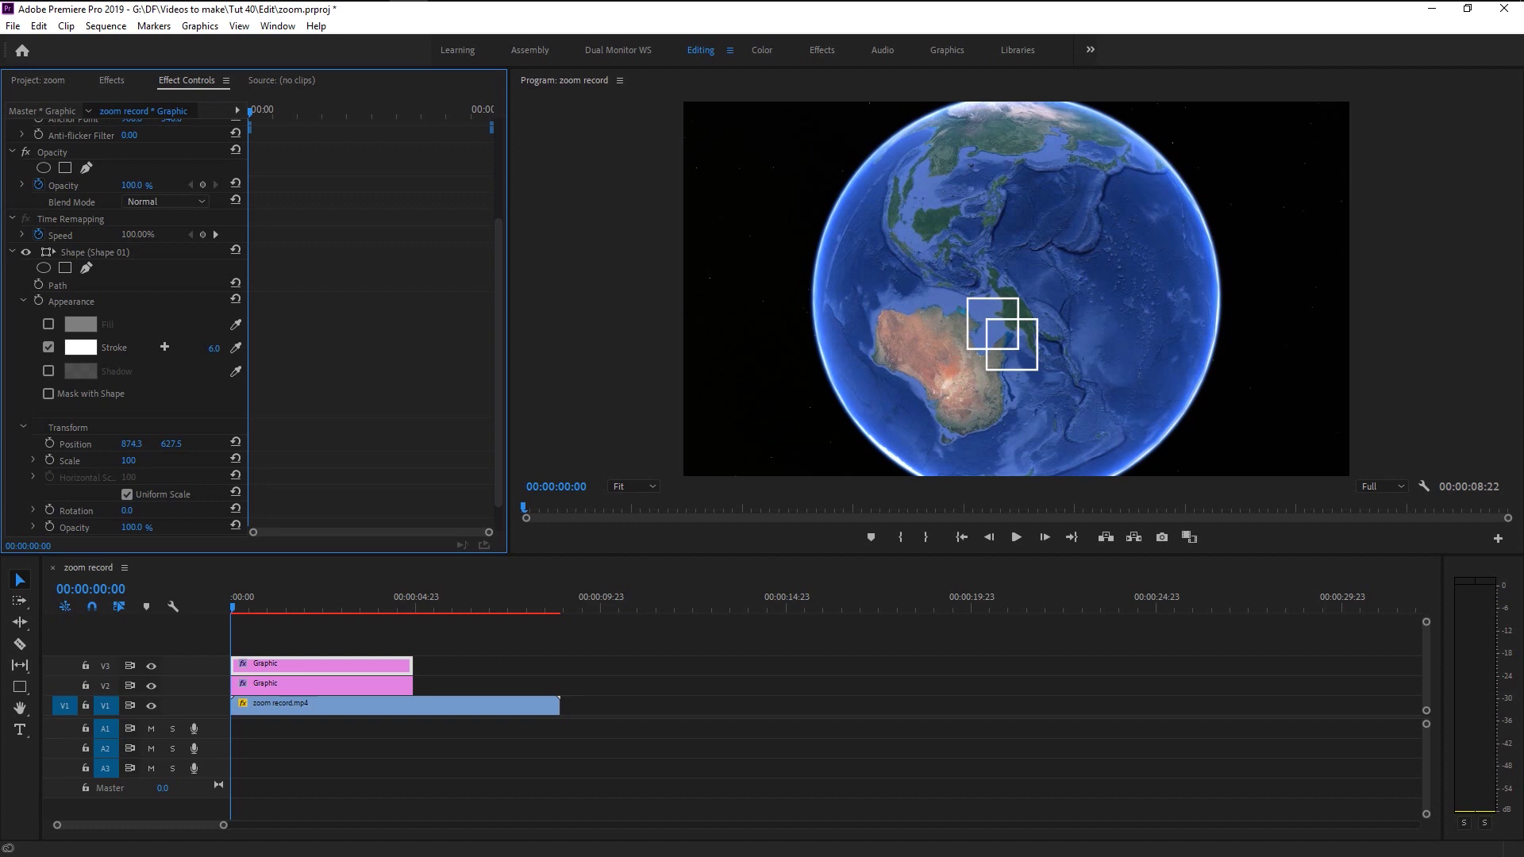
pyautogui.moveTo(128, 460); pyautogui.dragTo(83, 460)
pyautogui.moveTo(171, 443); pyautogui.dragTo(211, 442)
pyautogui.moveTo(131, 443)
pyautogui.mouseDown()
pyautogui.moveTo(70, 443)
pyautogui.moveTo(132, 466)
pyautogui.moveTo(162, 445)
pyautogui.moveTo(128, 444)
pyautogui.moveTo(155, 451)
pyautogui.mouseUp()
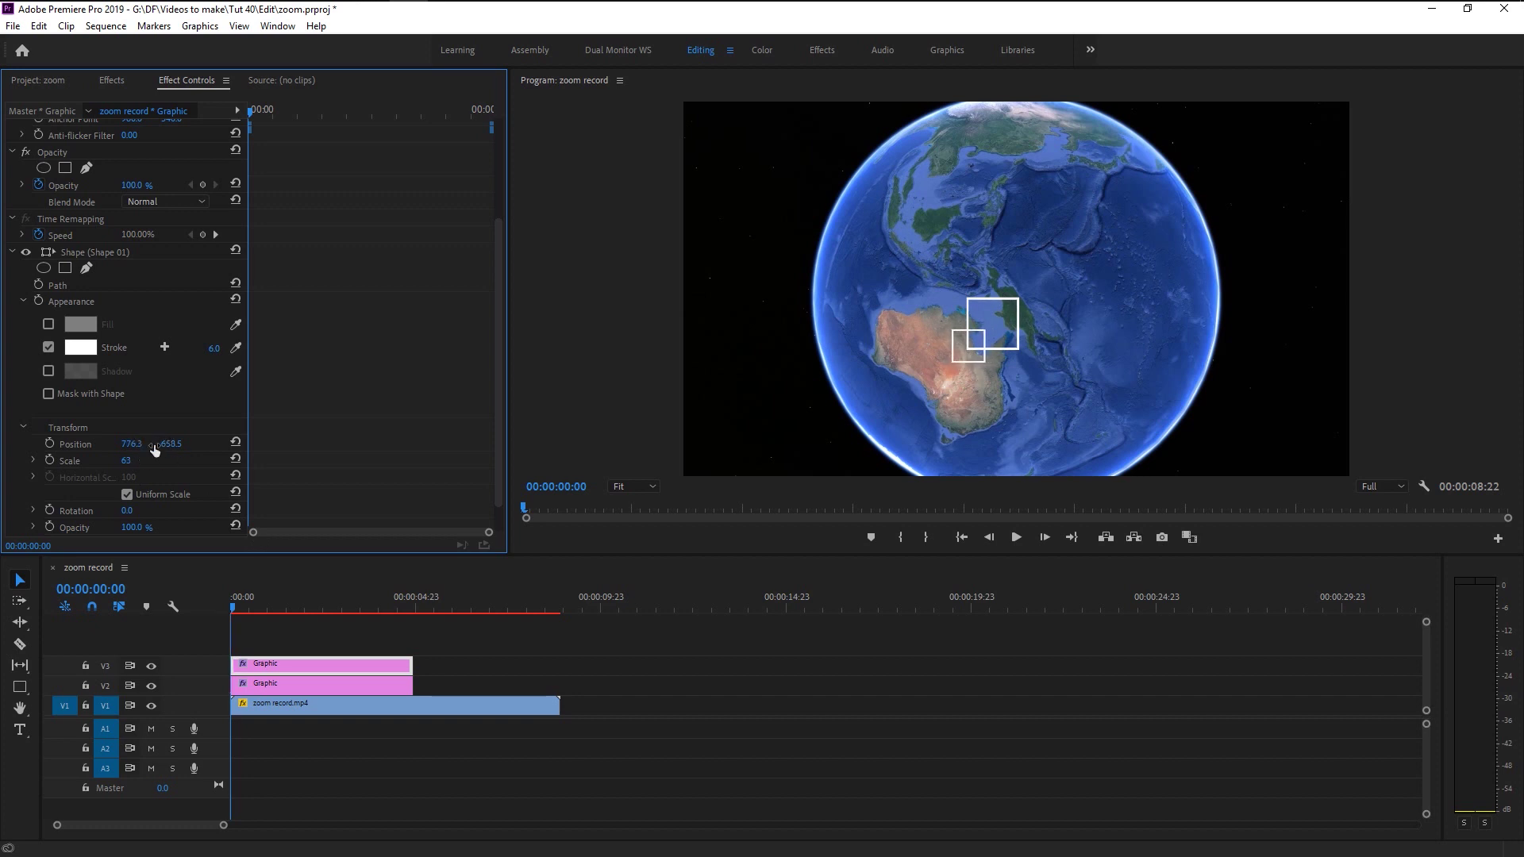
# - Enable Position keyframing and add the first keyframes moving the small square across the globe
pyautogui.click(49, 443)
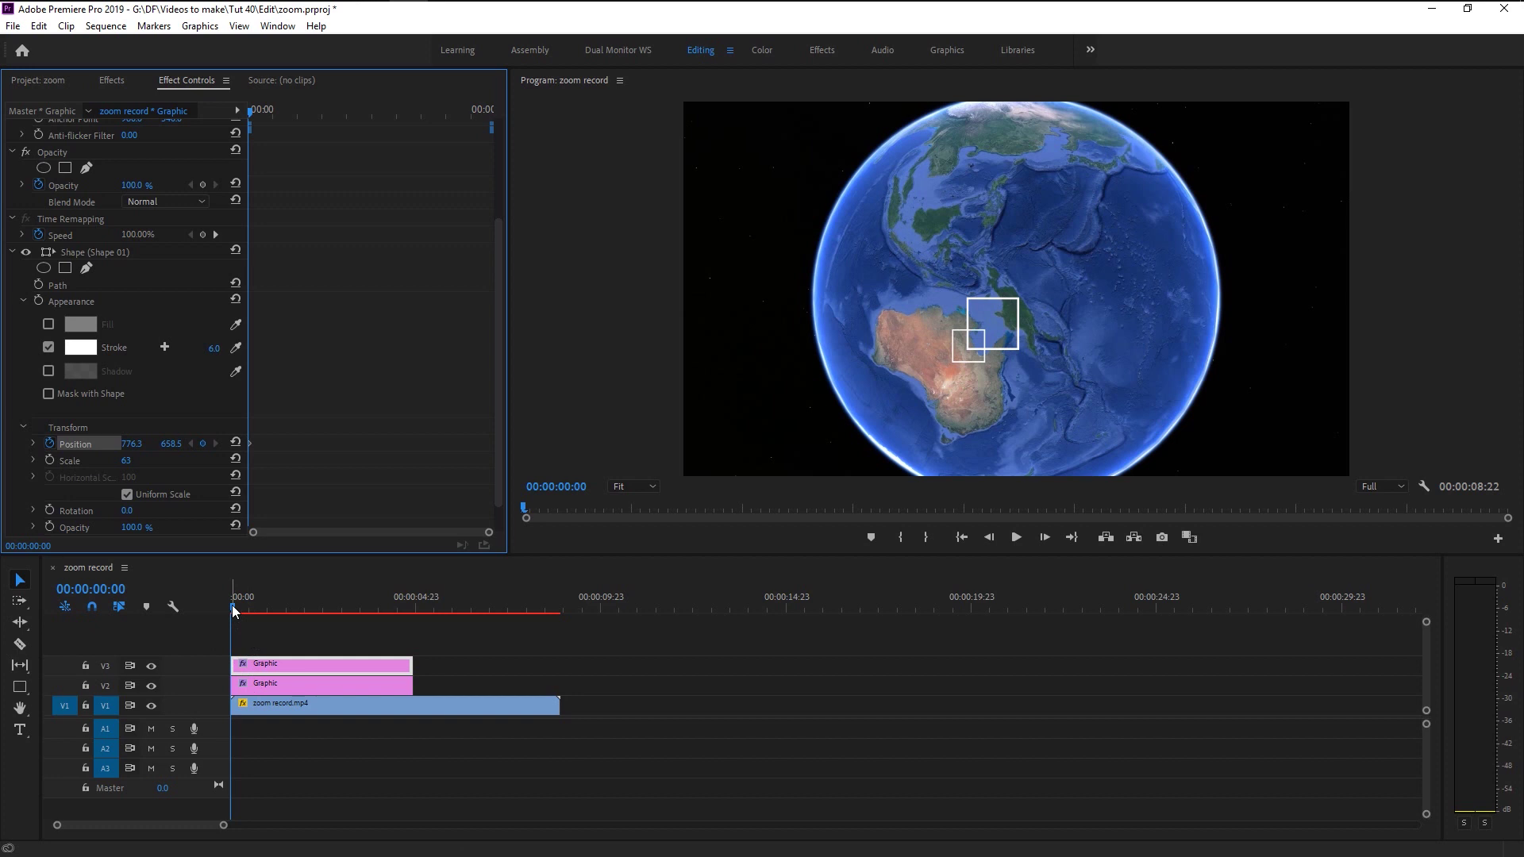
pyautogui.moveTo(233, 610); pyautogui.dragTo(241, 613)
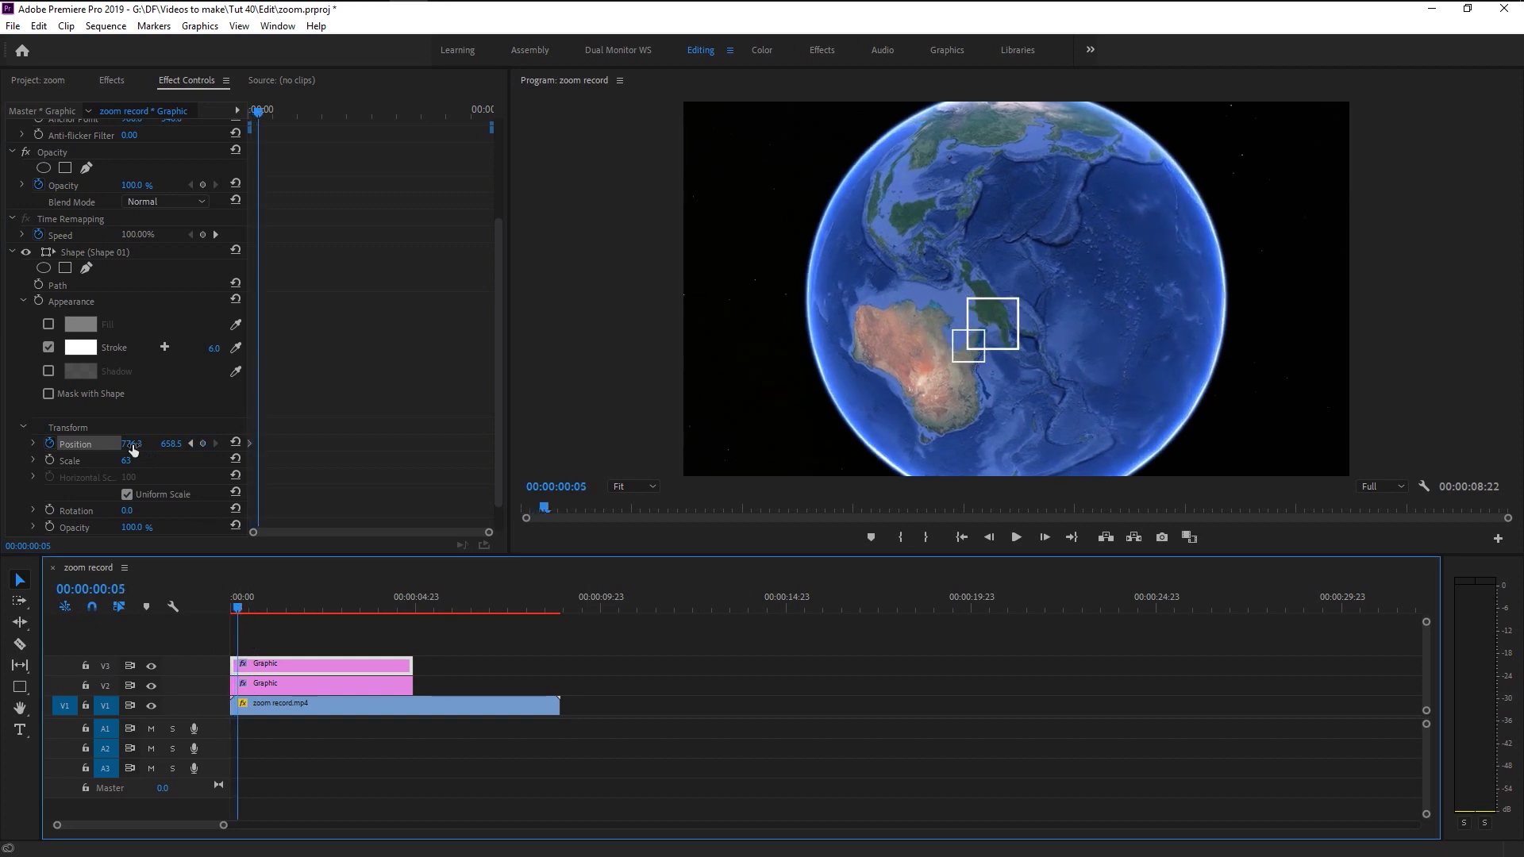
pyautogui.moveTo(131, 446)
pyautogui.mouseDown()
pyautogui.moveTo(238, 447)
pyautogui.moveTo(119, 443)
pyautogui.mouseUp()
pyautogui.moveTo(239, 608); pyautogui.dragTo(253, 609)
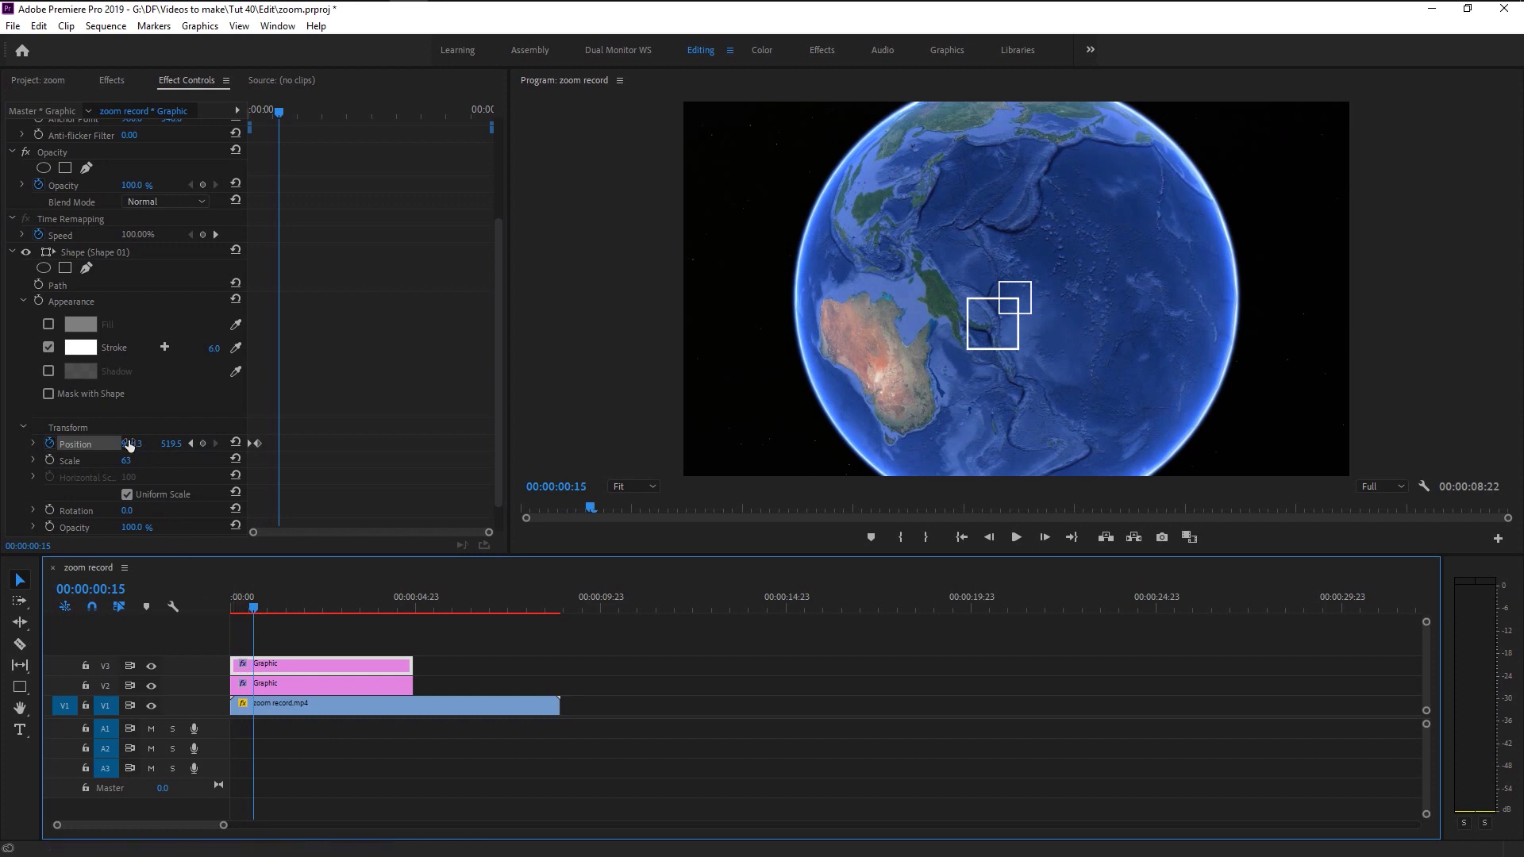
pyautogui.moveTo(131, 444); pyautogui.dragTo(74, 443)
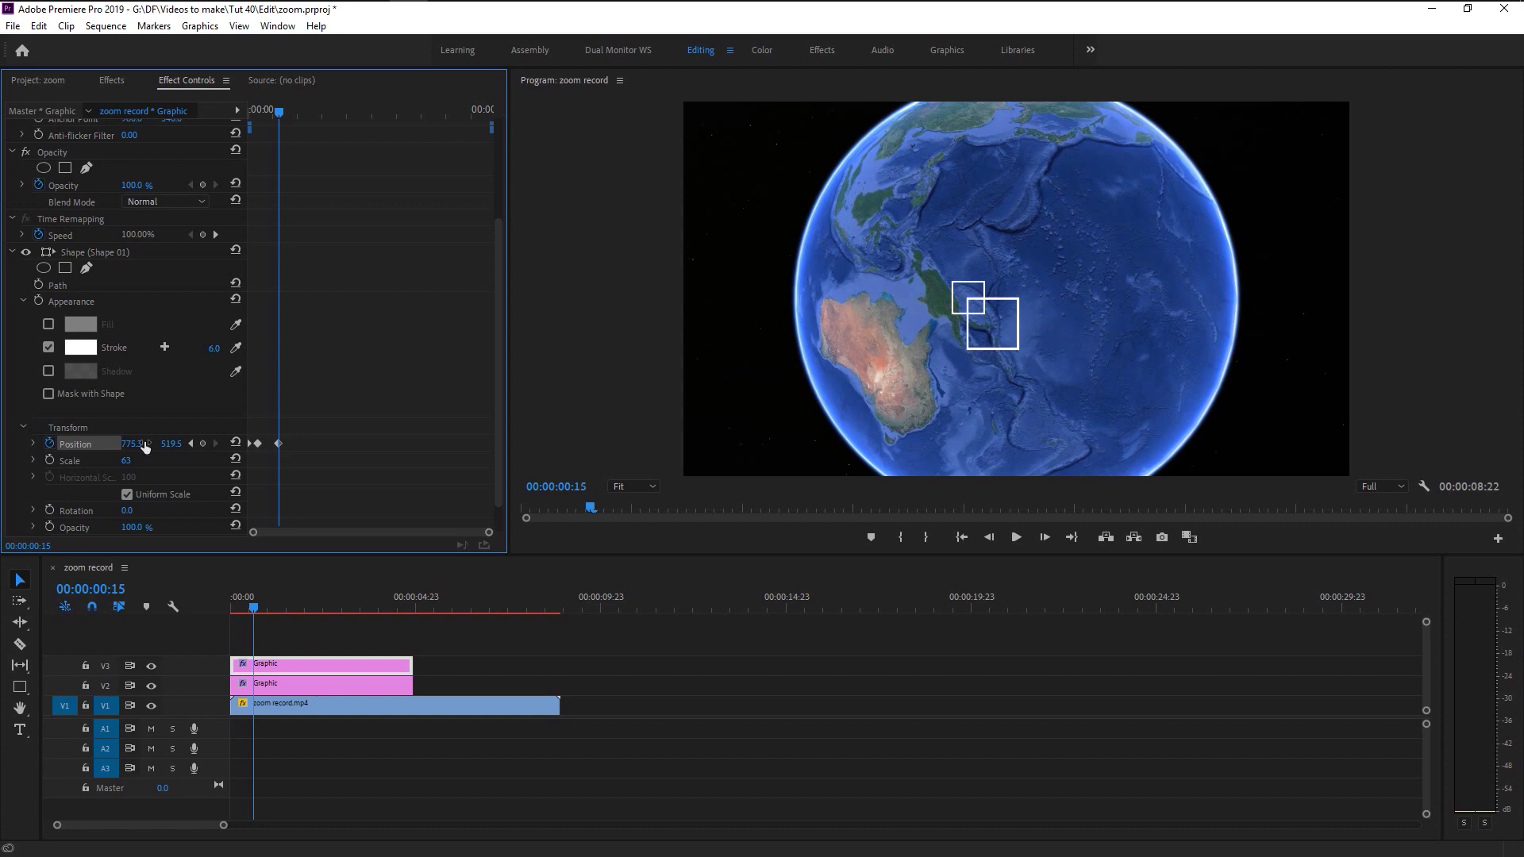
# - Keyframe further positions up to 00:00:01:17, settling the small square inside the large one
pyautogui.moveTo(280, 115); pyautogui.dragTo(290, 116)
pyautogui.moveTo(167, 449); pyautogui.dragTo(185, 444)
pyautogui.moveTo(292, 115); pyautogui.dragTo(304, 115)
pyautogui.moveTo(171, 443); pyautogui.dragTo(135, 444)
pyautogui.click(316, 115)
pyautogui.click(322, 115)
pyautogui.click(328, 115)
pyautogui.click(332, 115)
# - Cut the Graphic clips at 00:00:01:17 and delete the leftover tail
pyautogui.keyDown('shift'); pyautogui.click(302, 683); pyautogui.keyUp('shift')
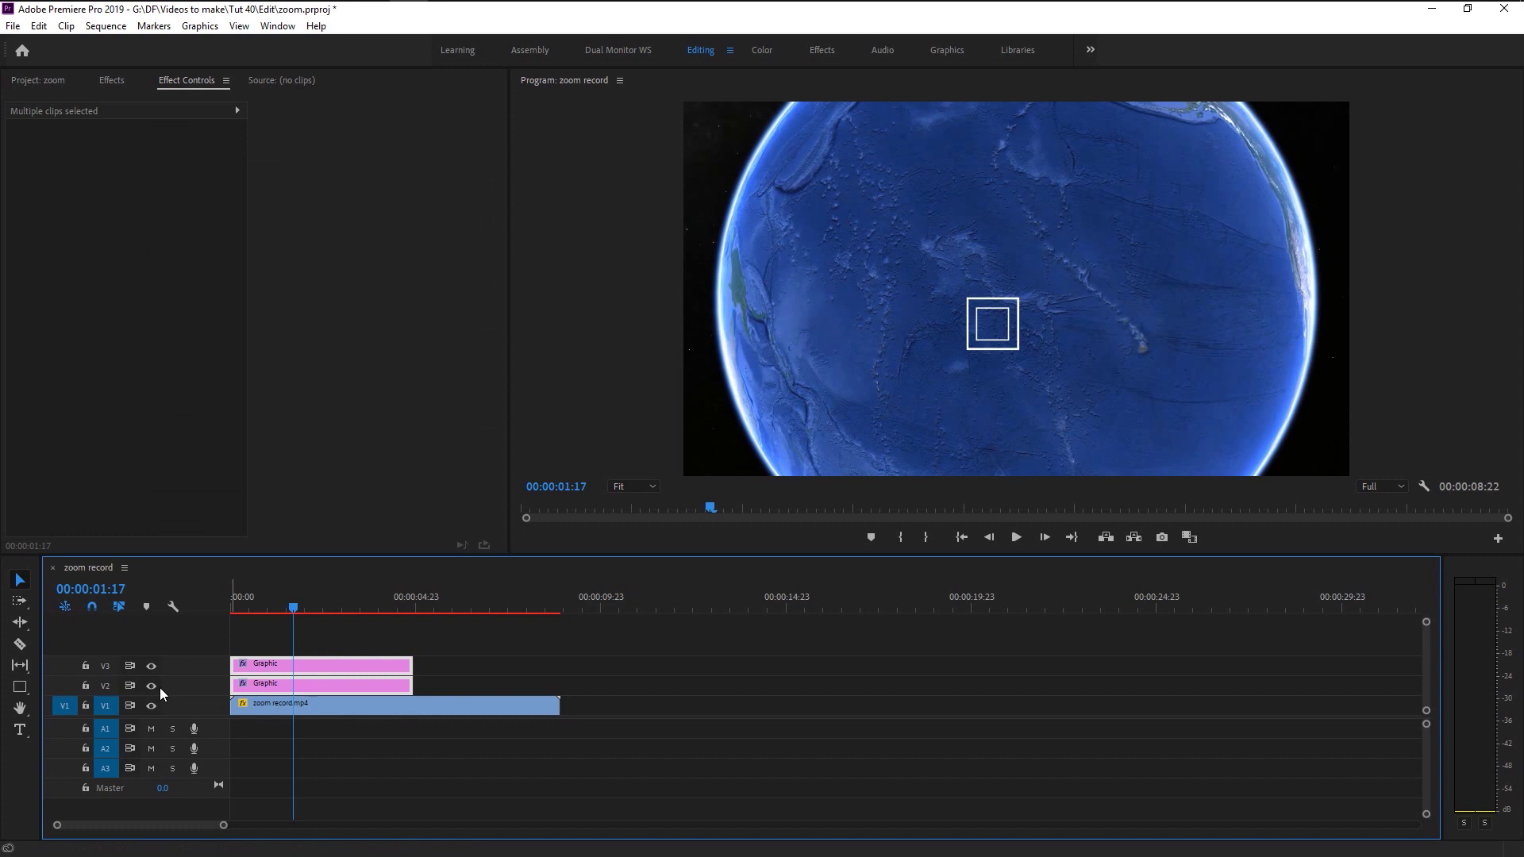
pyautogui.click(21, 646)
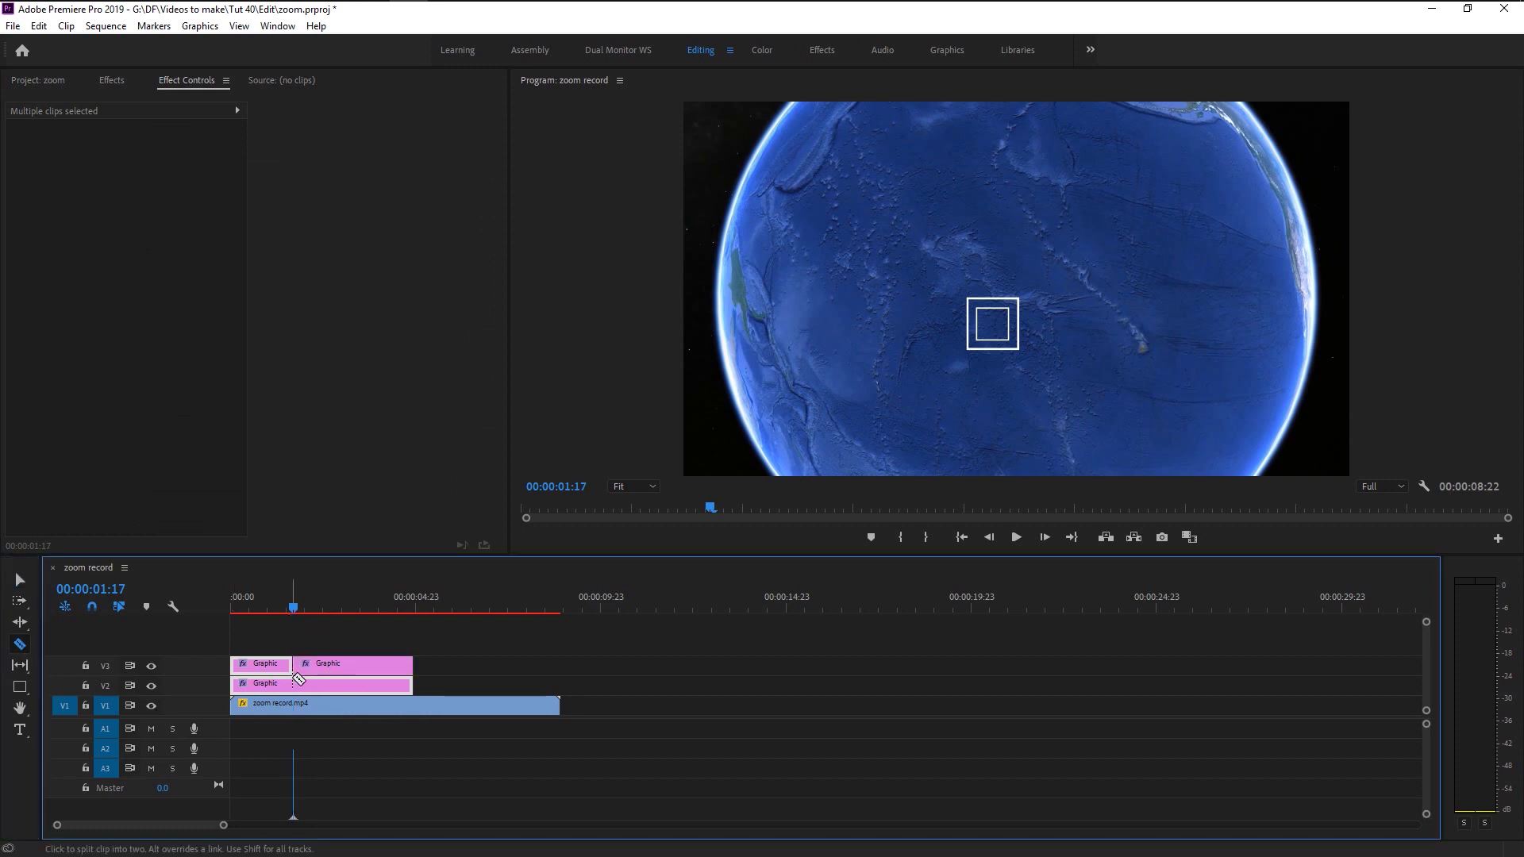
pyautogui.press('v')
pyautogui.moveTo(332, 667); pyautogui.dragTo(331, 689)
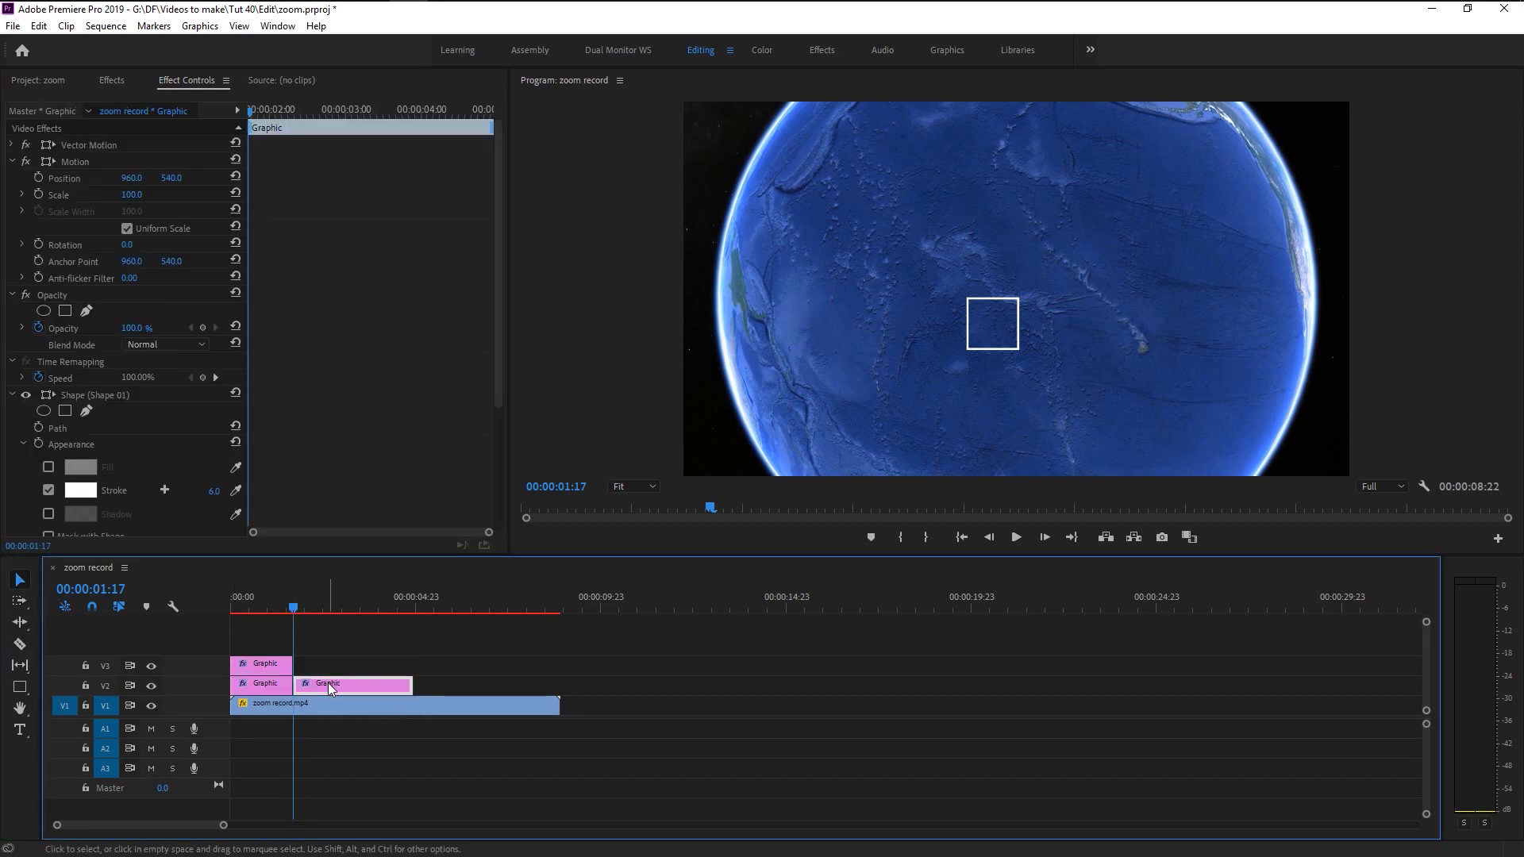
pyautogui.press('Delete')
# - Nest both square Graphic clips into one sequence named 'locater'
pyautogui.moveTo(231, 616); pyautogui.dragTo(292, 690)
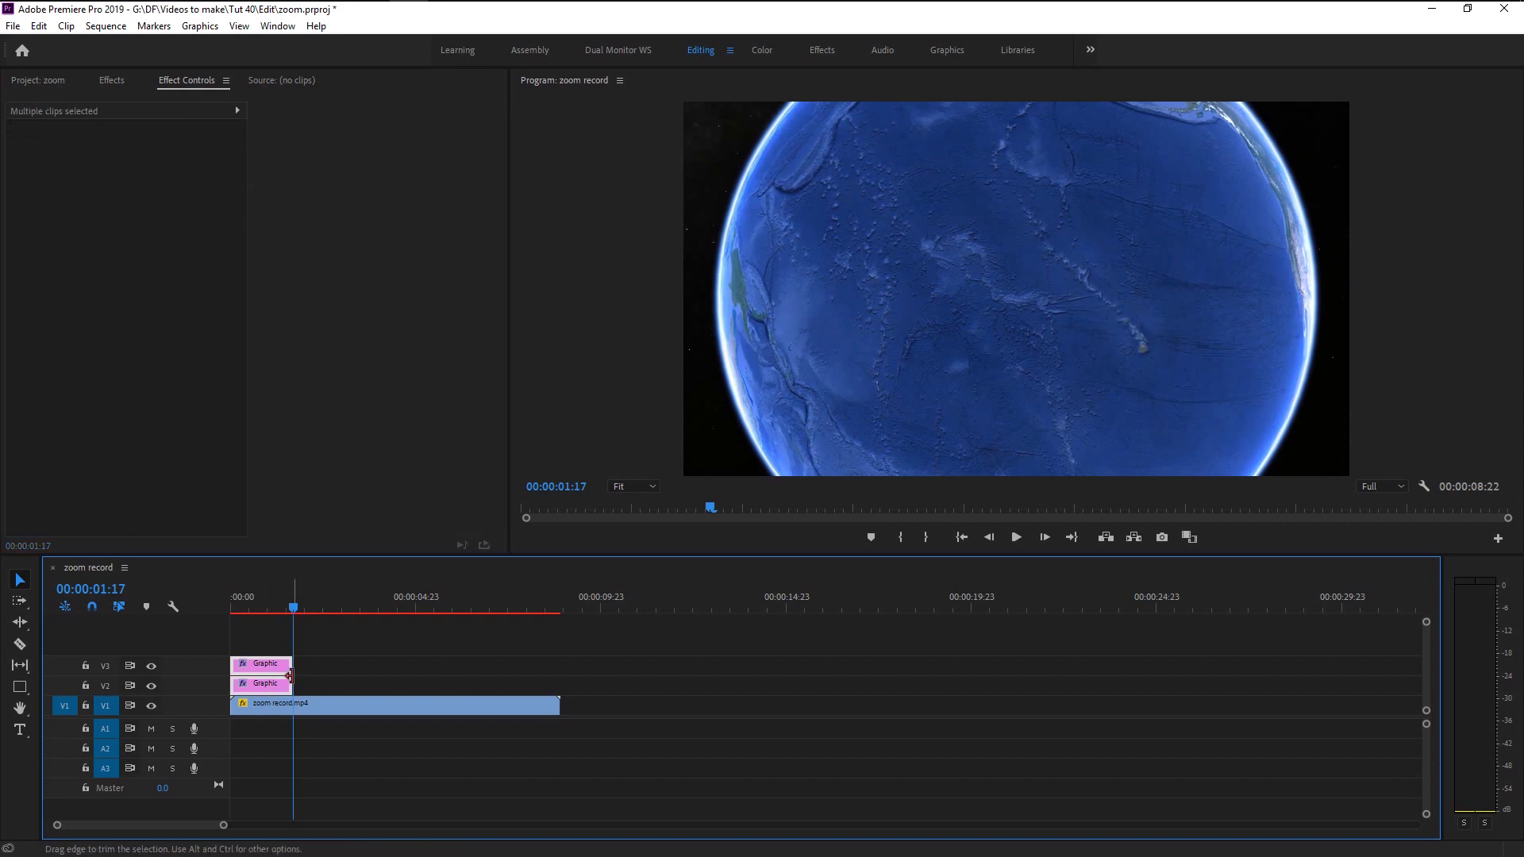
pyautogui.hotkey('shift', 'Right')
pyautogui.hotkey('shift', 'Right')
pyautogui.rightClick(272, 674)
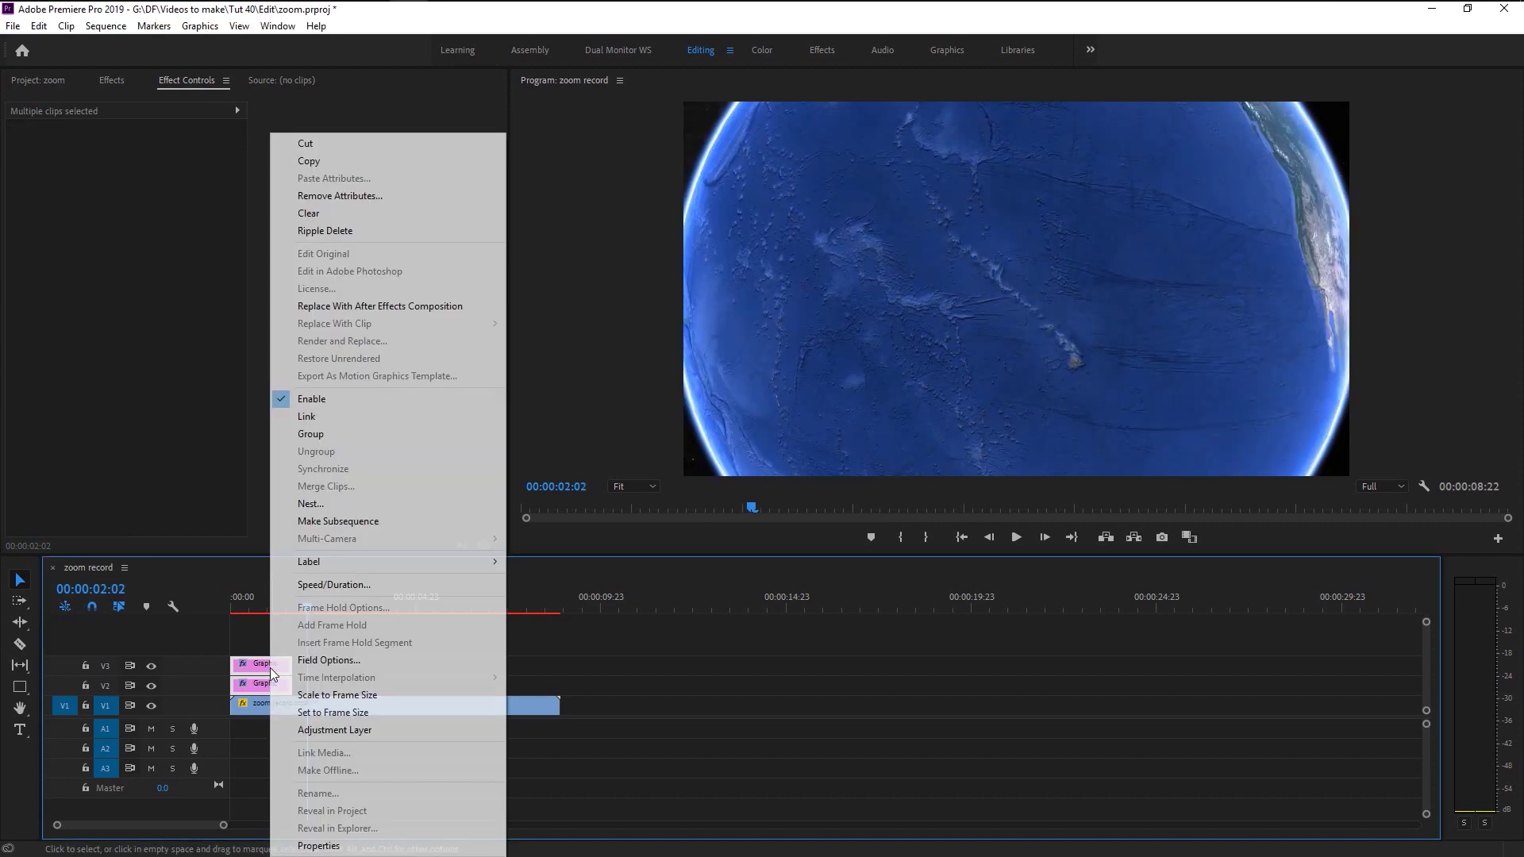
pyautogui.click(327, 508)
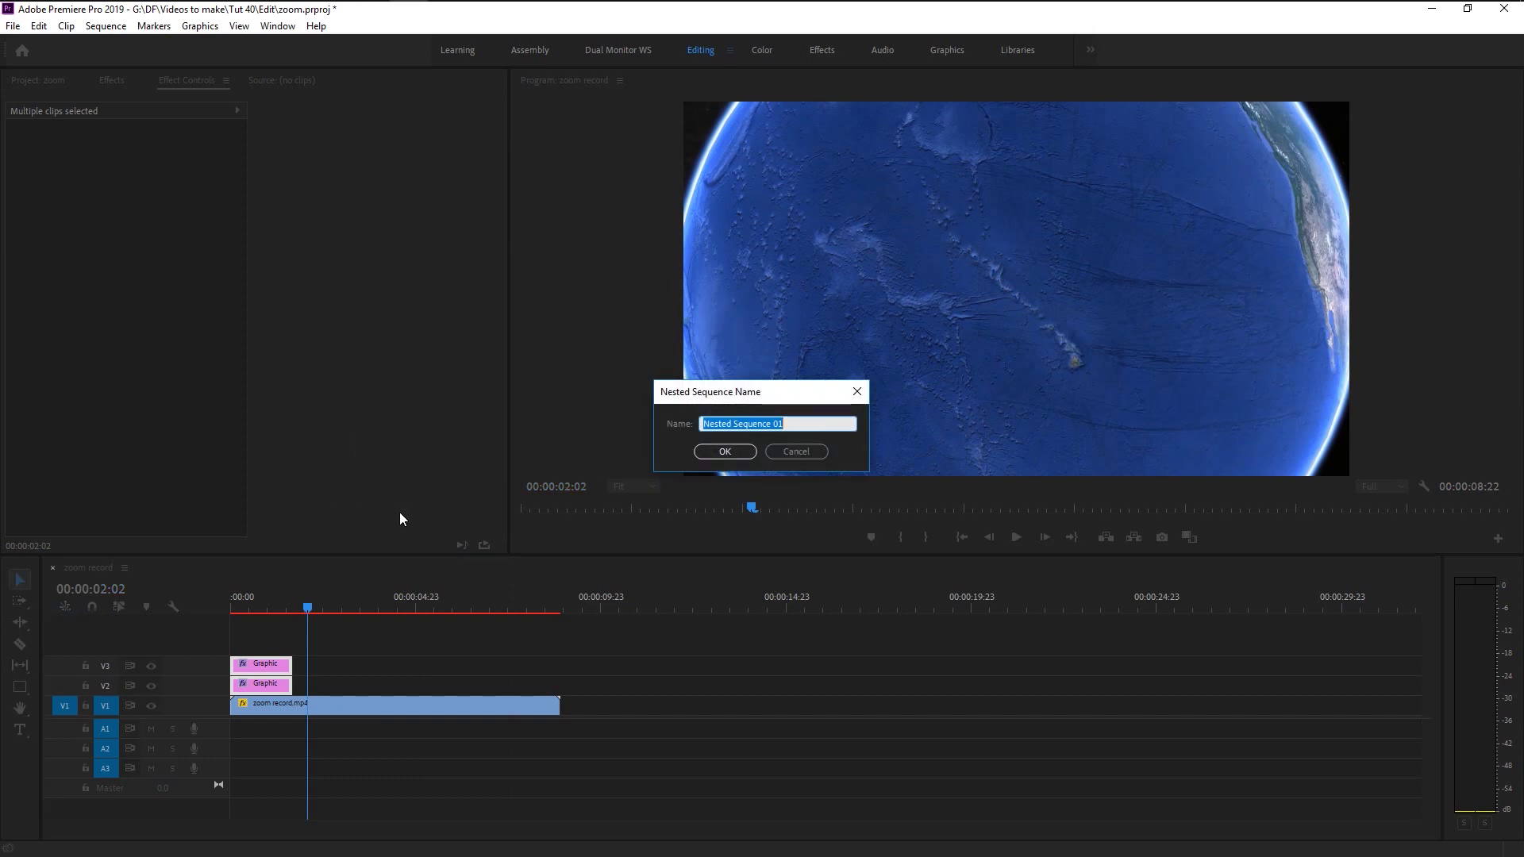
pyautogui.press('BackSpace')
pyautogui.write('locater')
pyautogui.press('Return')
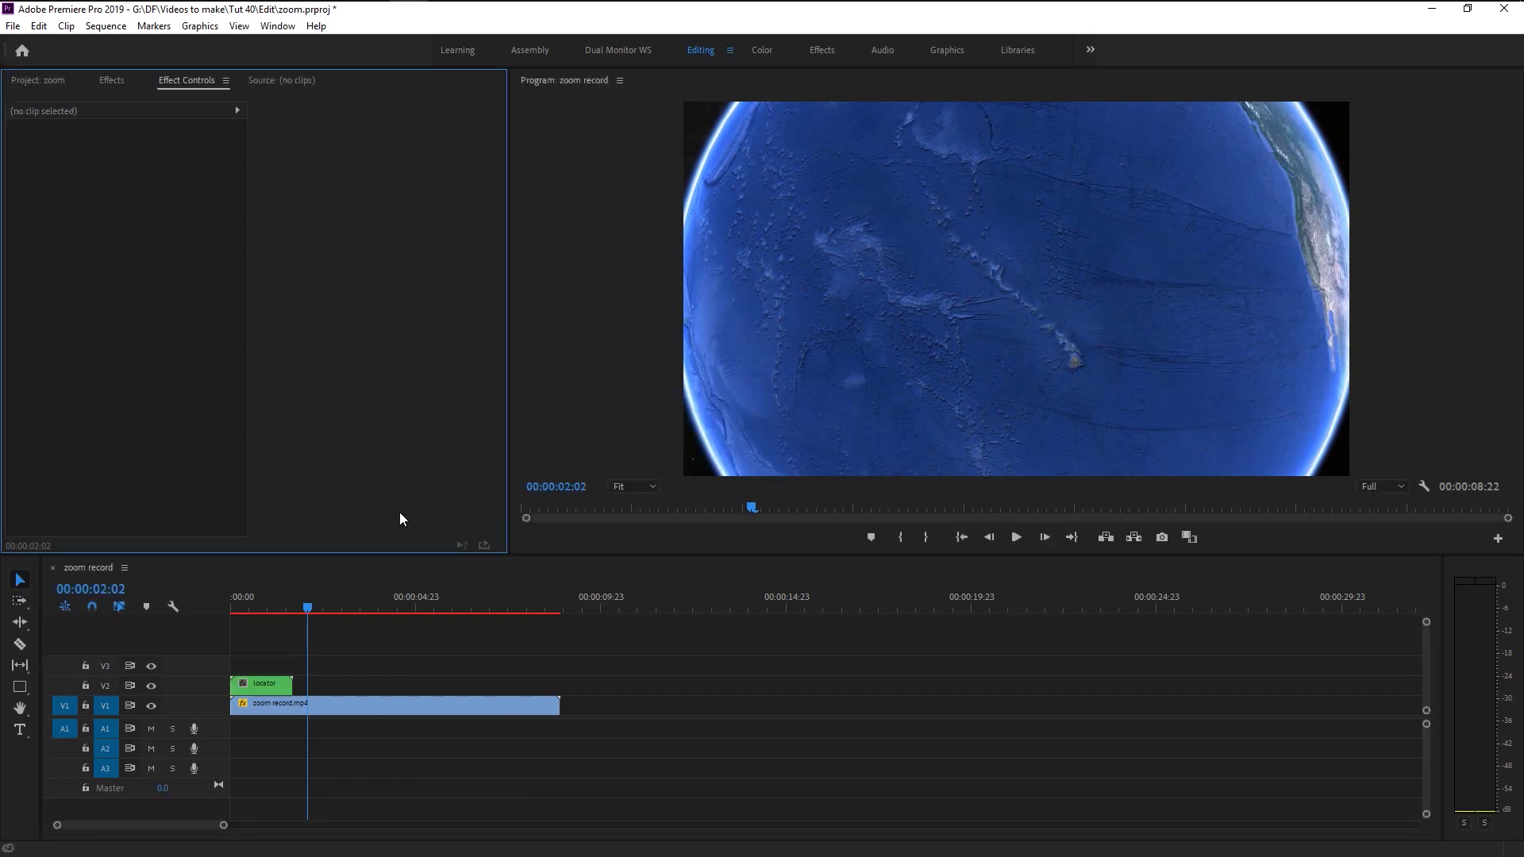
# - Play the sequence from the start and scrub through the locater animation to review it
pyautogui.press('Home')
pyautogui.press('space')
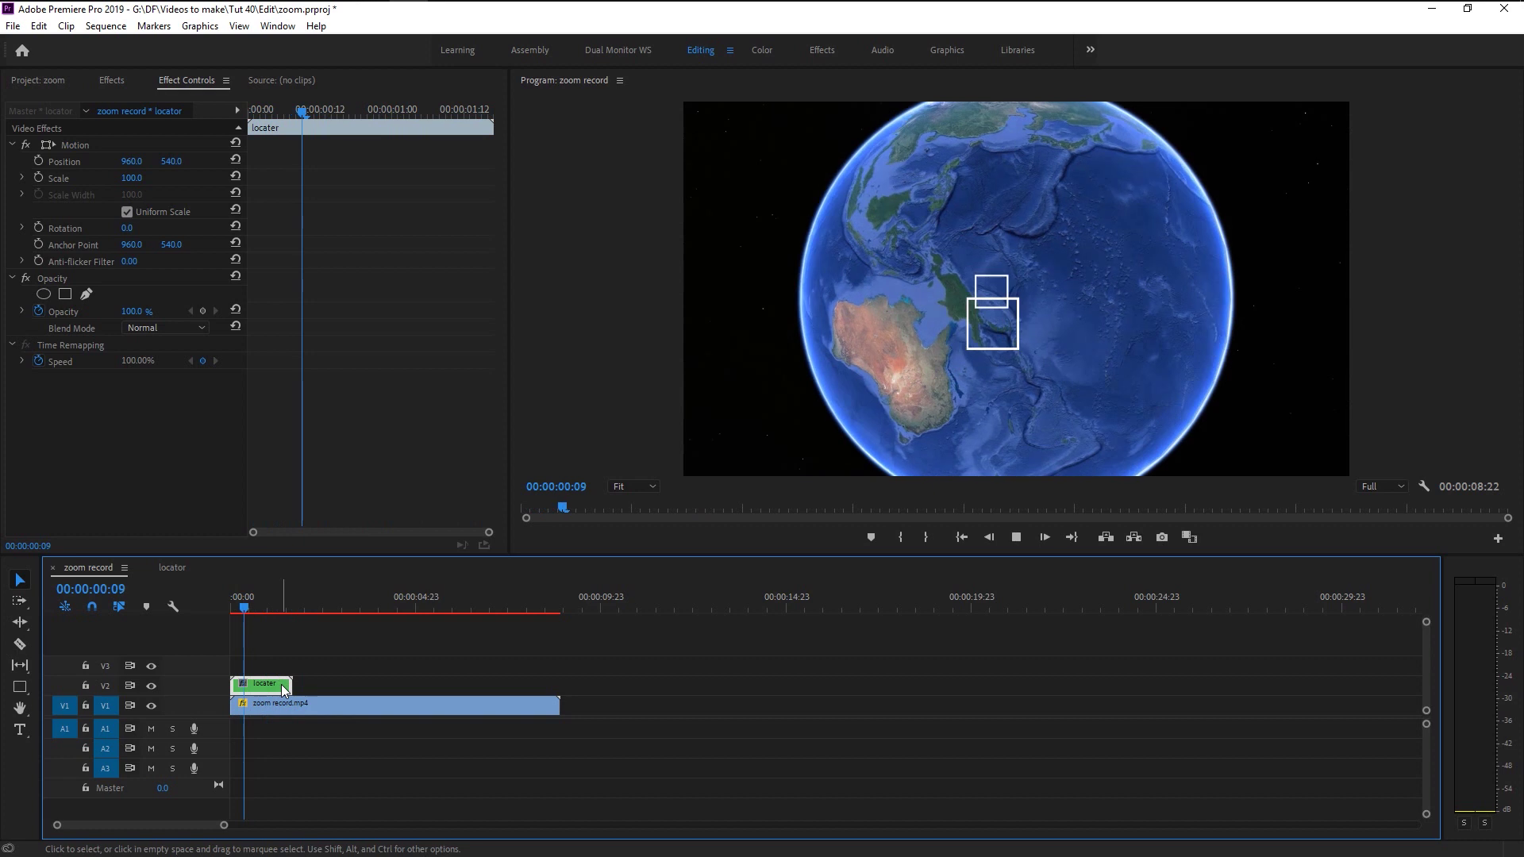
pyautogui.press('space')
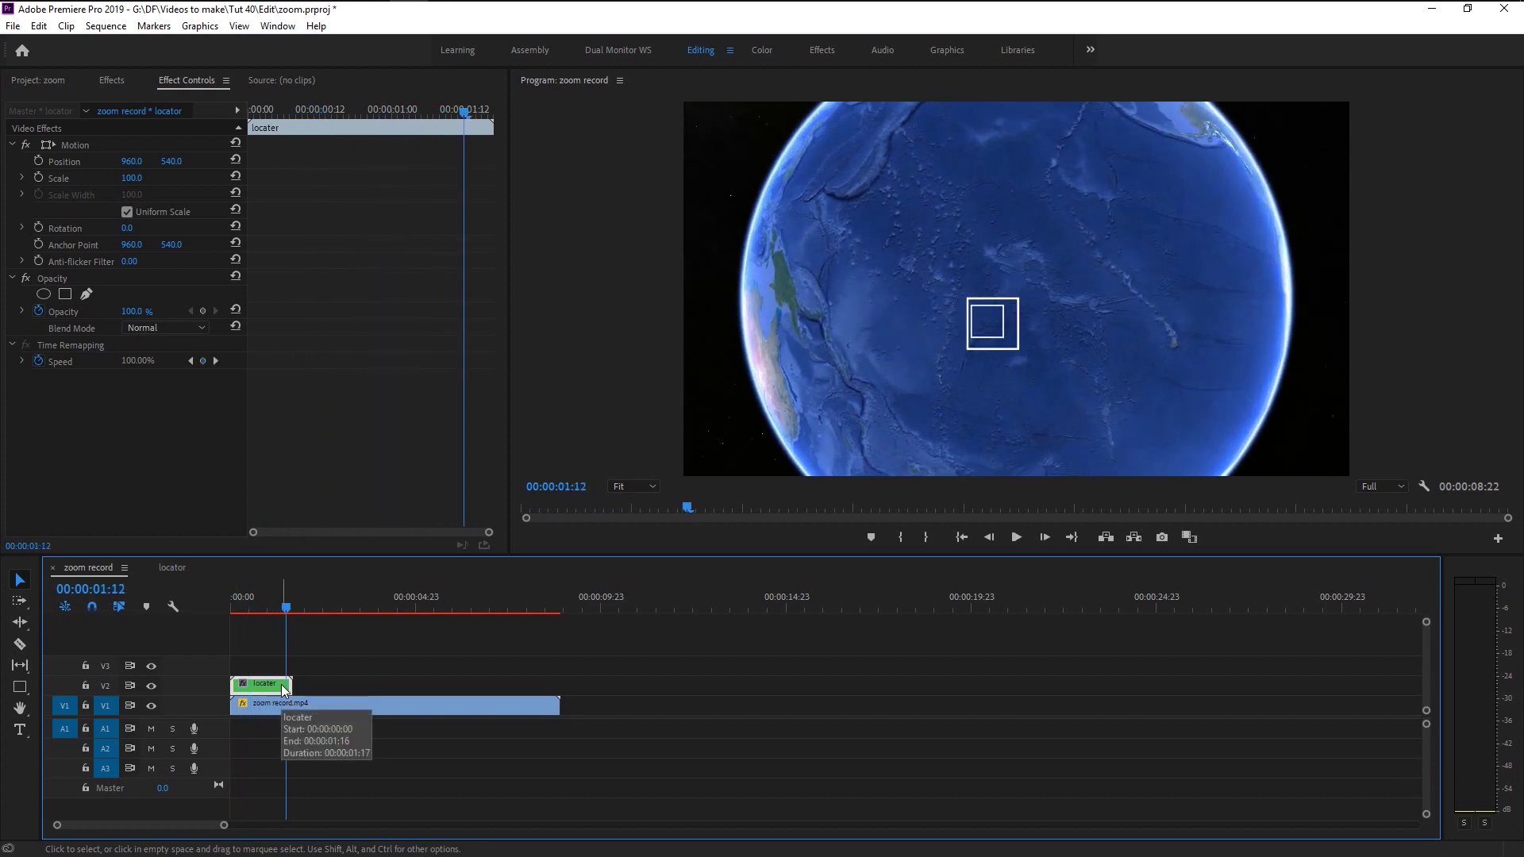
pyautogui.click(264, 608)
pyautogui.moveTo(264, 661)
pyautogui.mouseDown()
pyautogui.moveTo(245, 661)
pyautogui.moveTo(267, 661)
pyautogui.mouseUp()
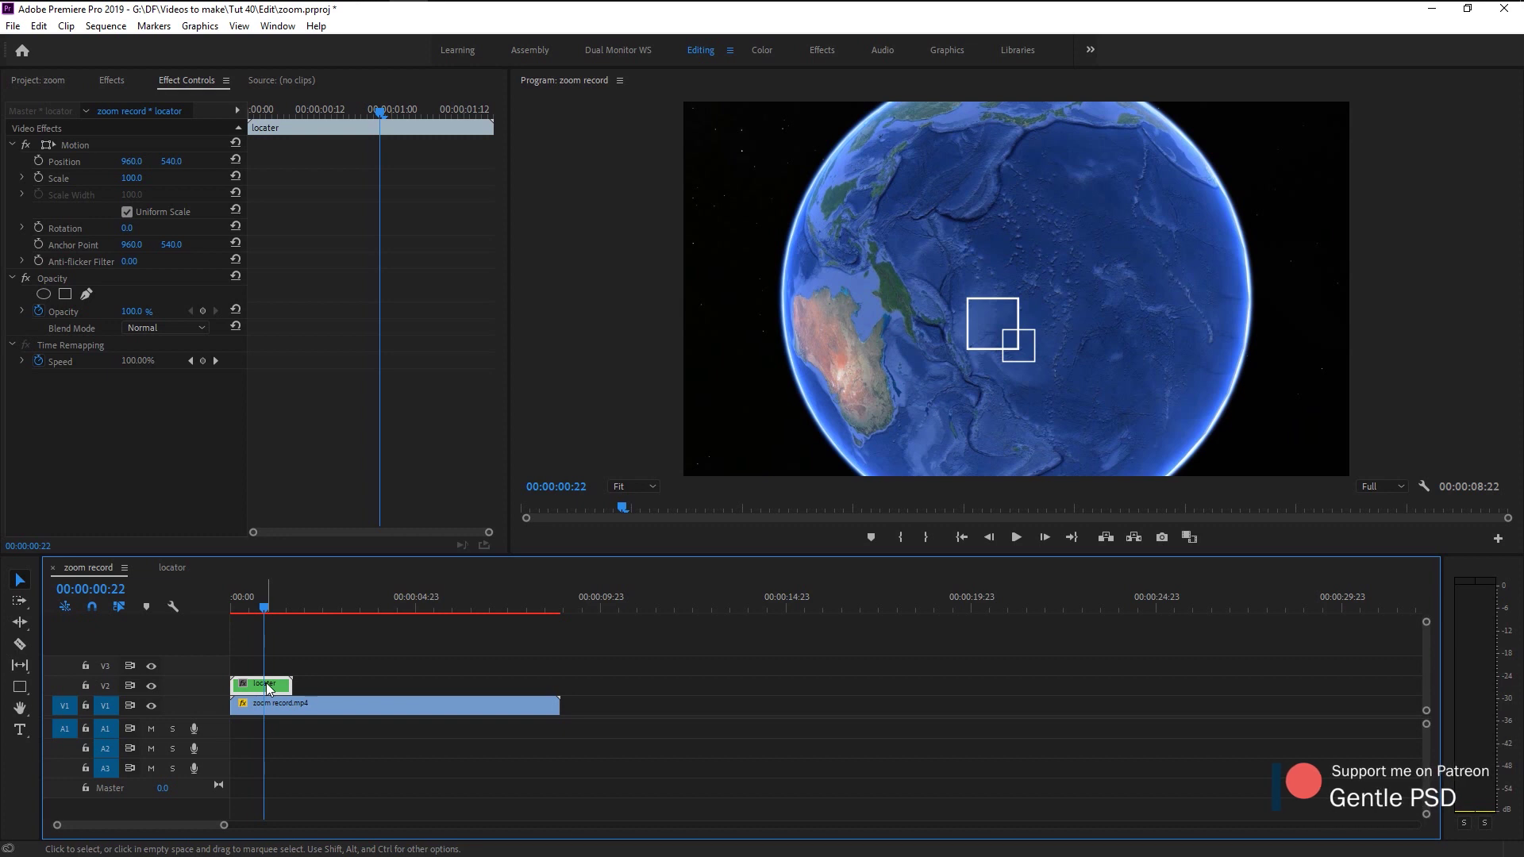
# - Slow the locater clip to 50% speed and place a copy after it
pyautogui.rightClick(265, 683)
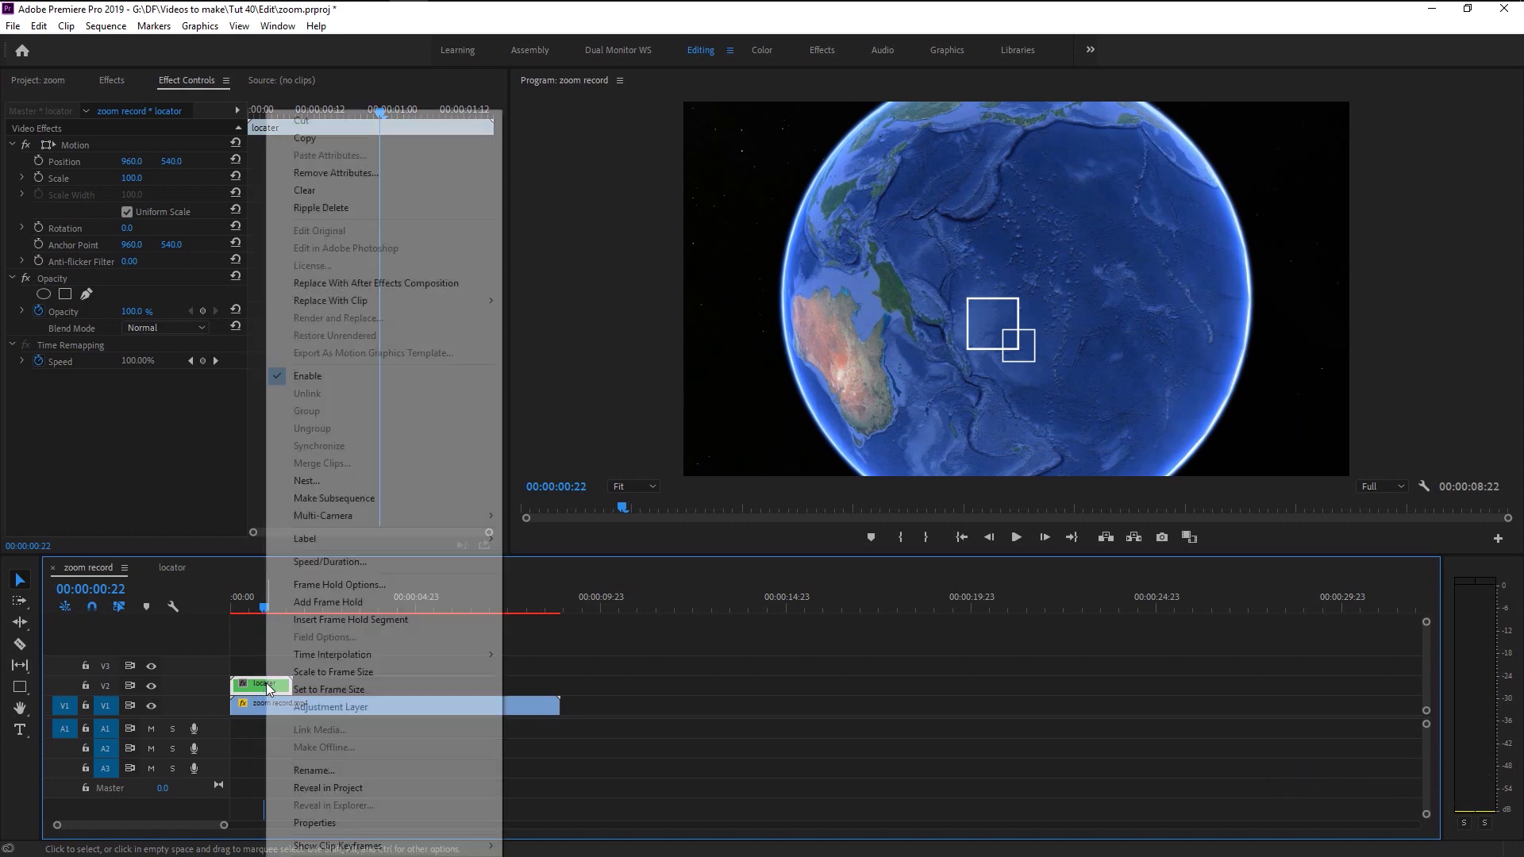
pyautogui.click(371, 559)
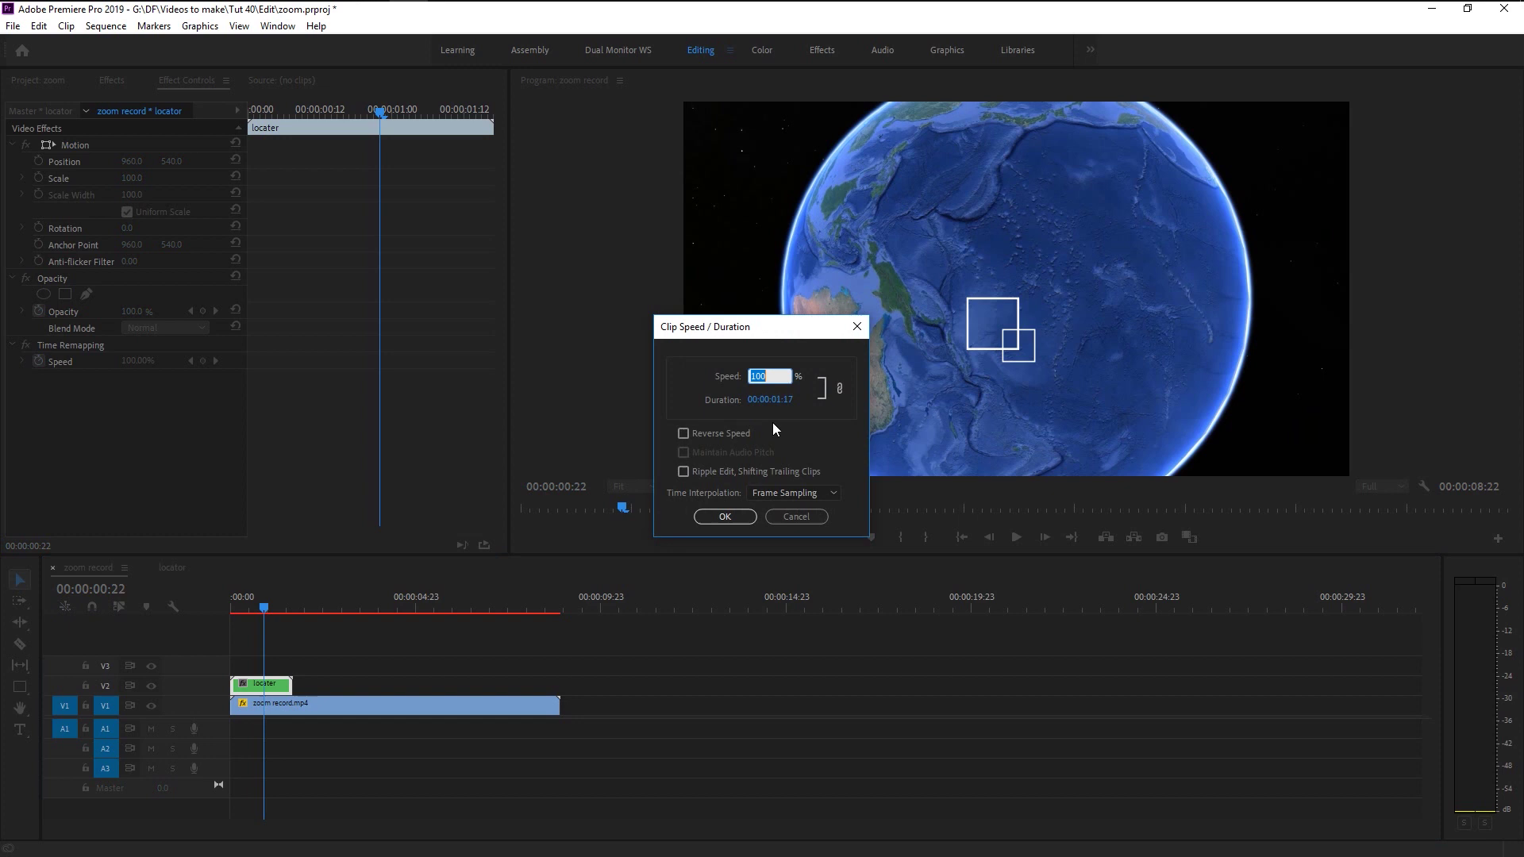
pyautogui.write('50')
pyautogui.press('Return')
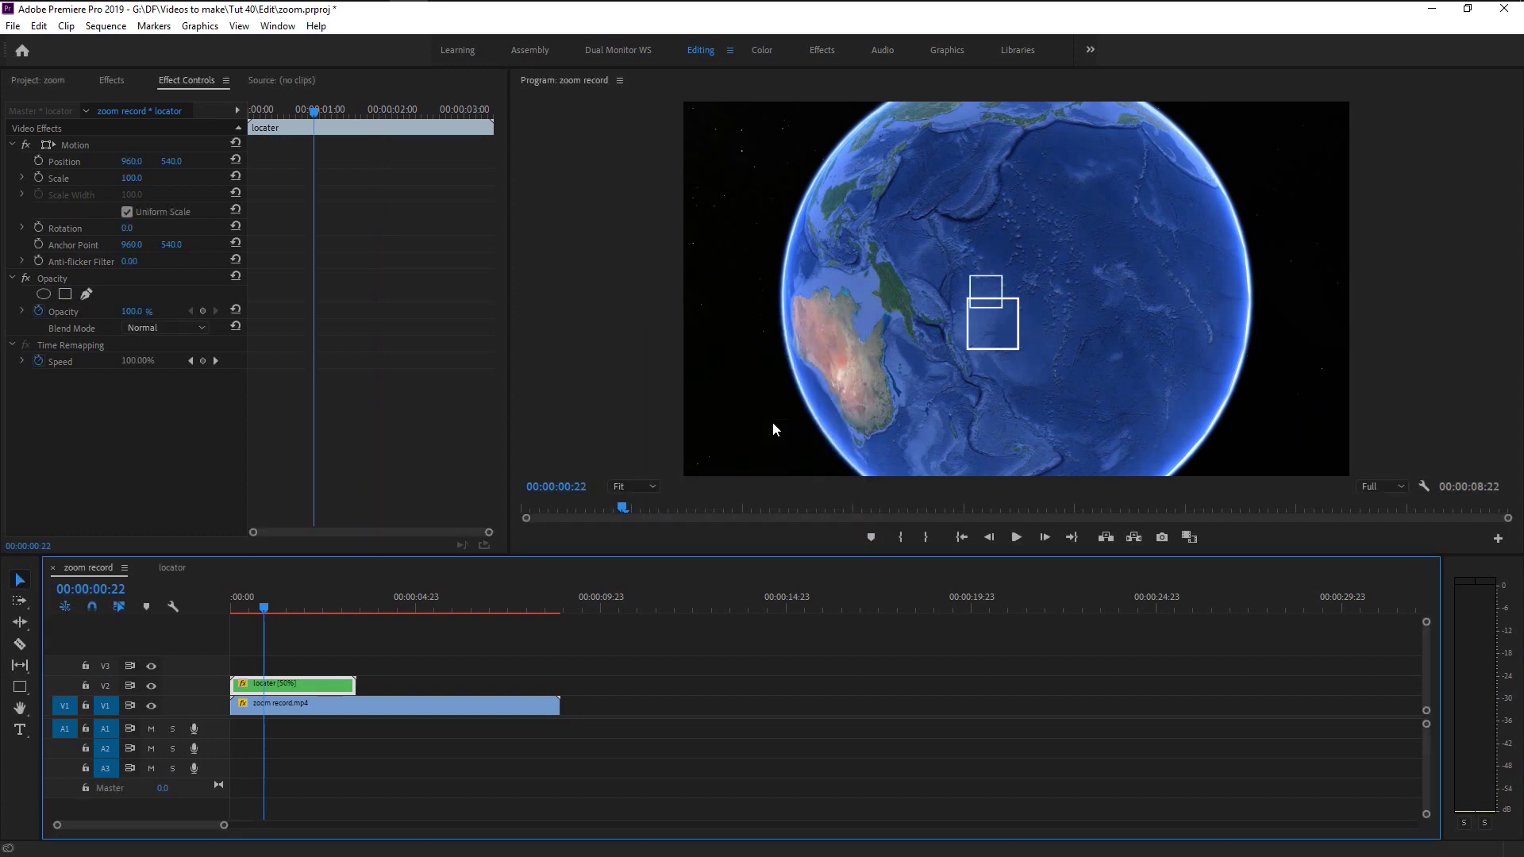
pyautogui.moveTo(293, 686); pyautogui.dragTo(412, 686)
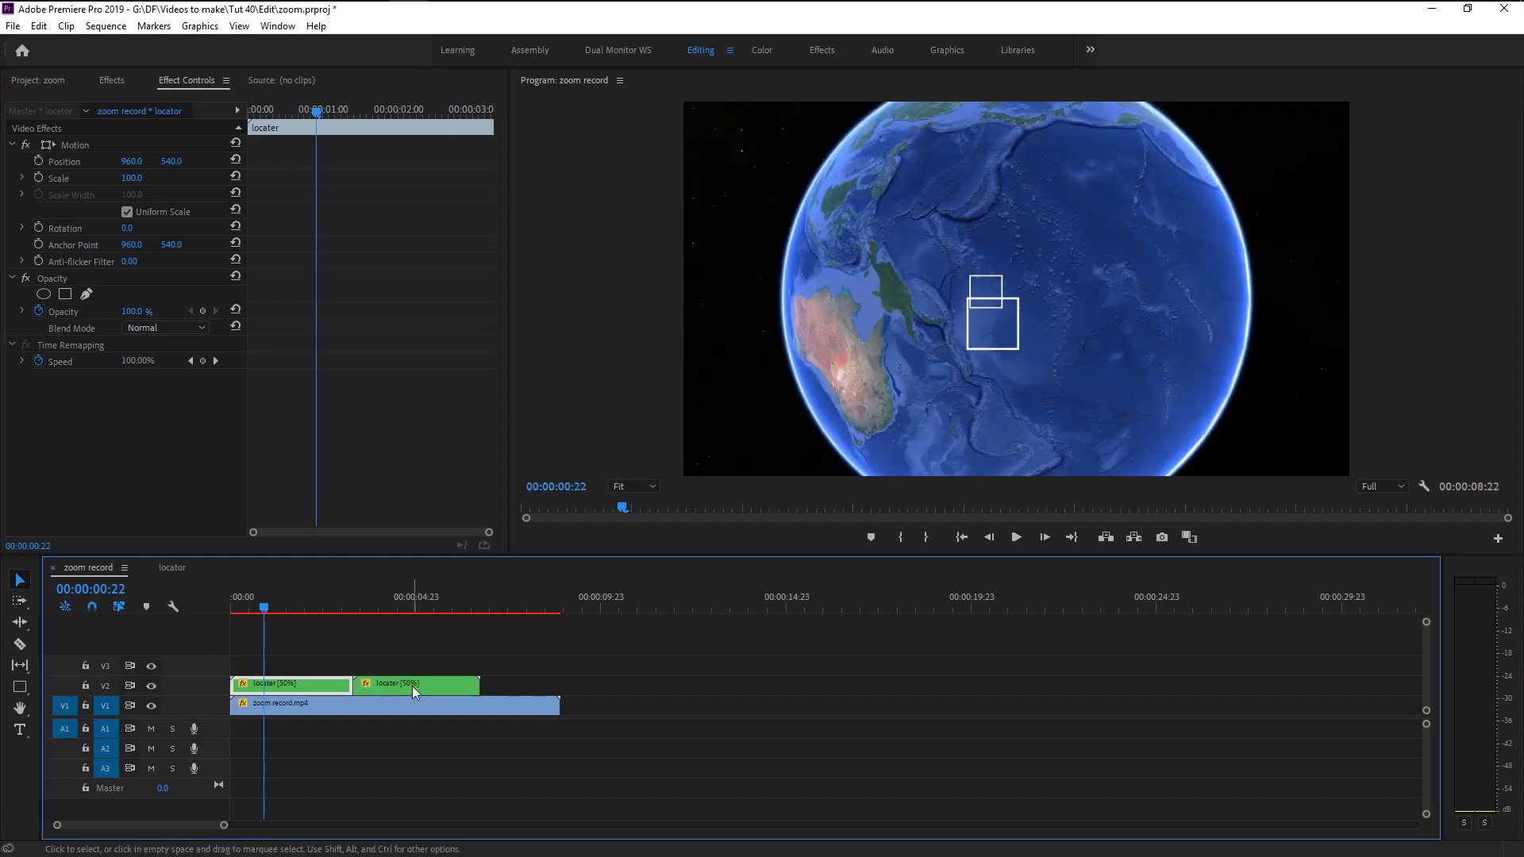
# - Cut the locater copy at about six seconds and set the following piece to 5% speed
pyautogui.moveTo(456, 609); pyautogui.dragTo(469, 612)
pyautogui.hotkey('ctrl', 'k')
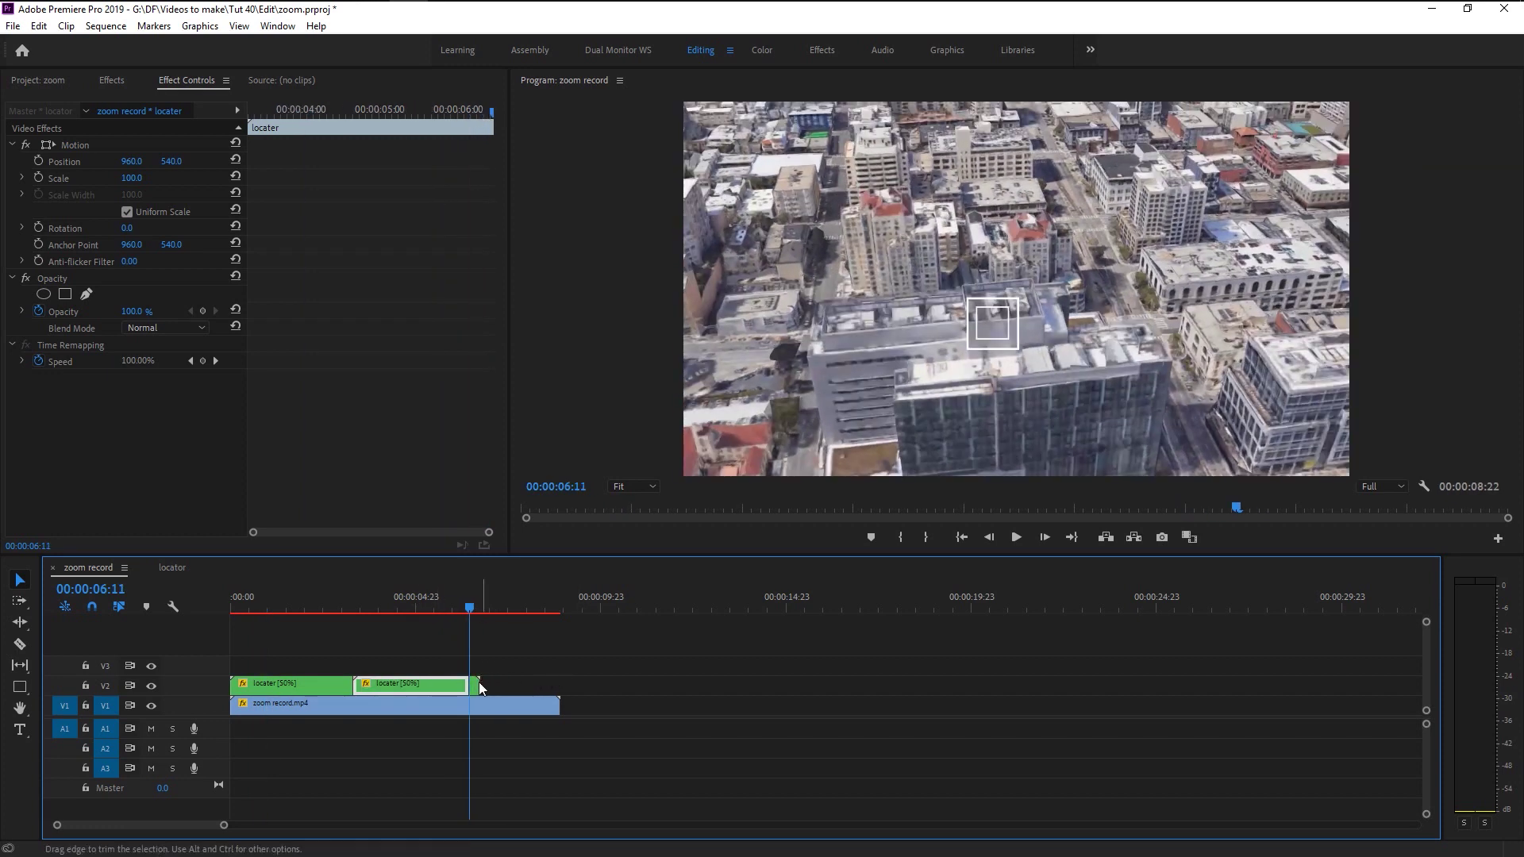
pyautogui.click(474, 684)
pyautogui.hotkey('ctrl', 'r')
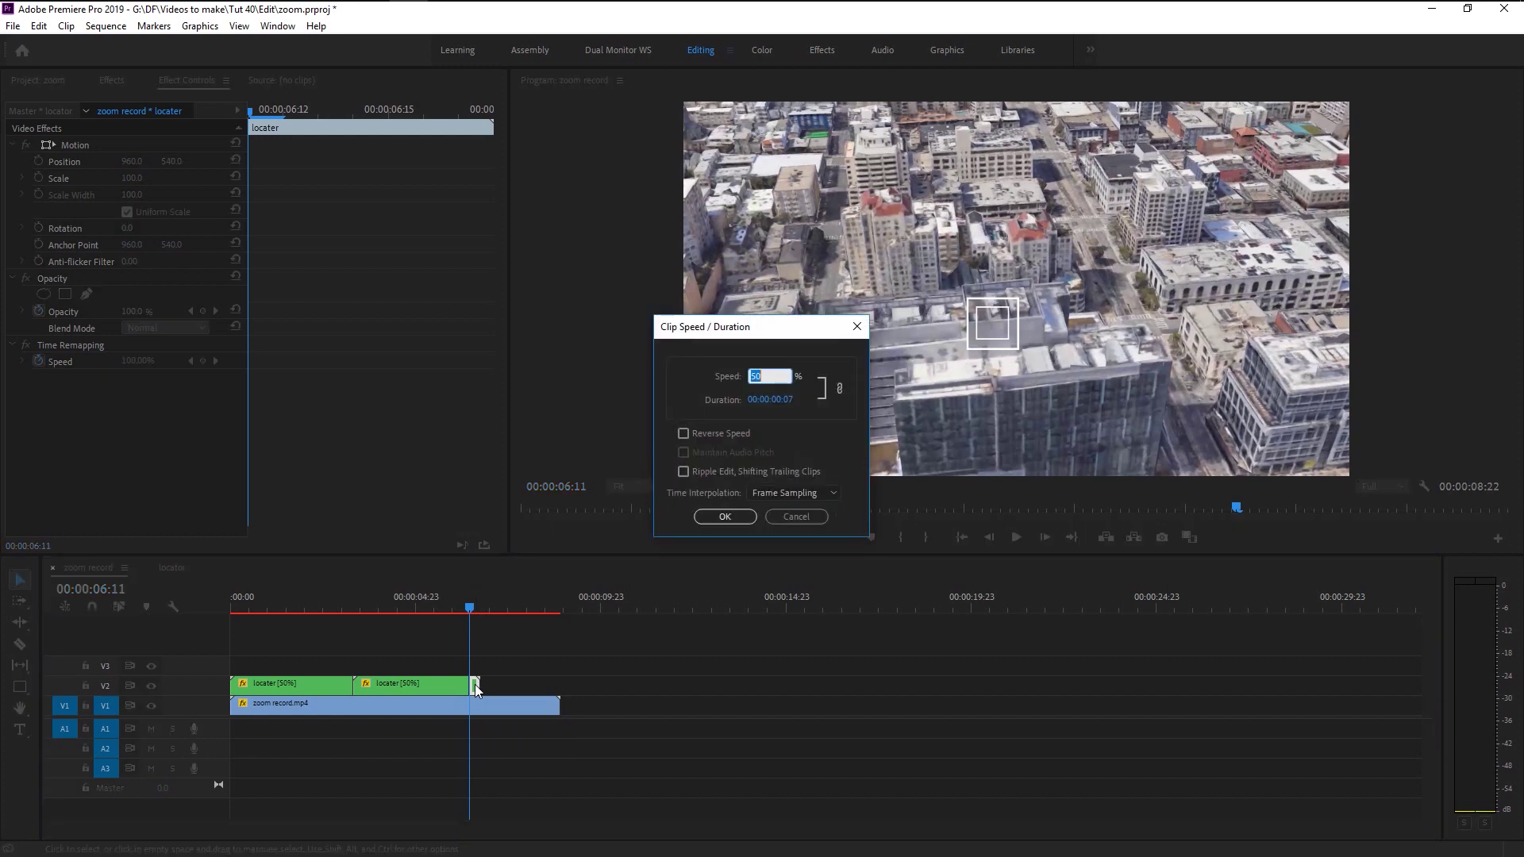
pyautogui.write('5')
pyautogui.press('Return')
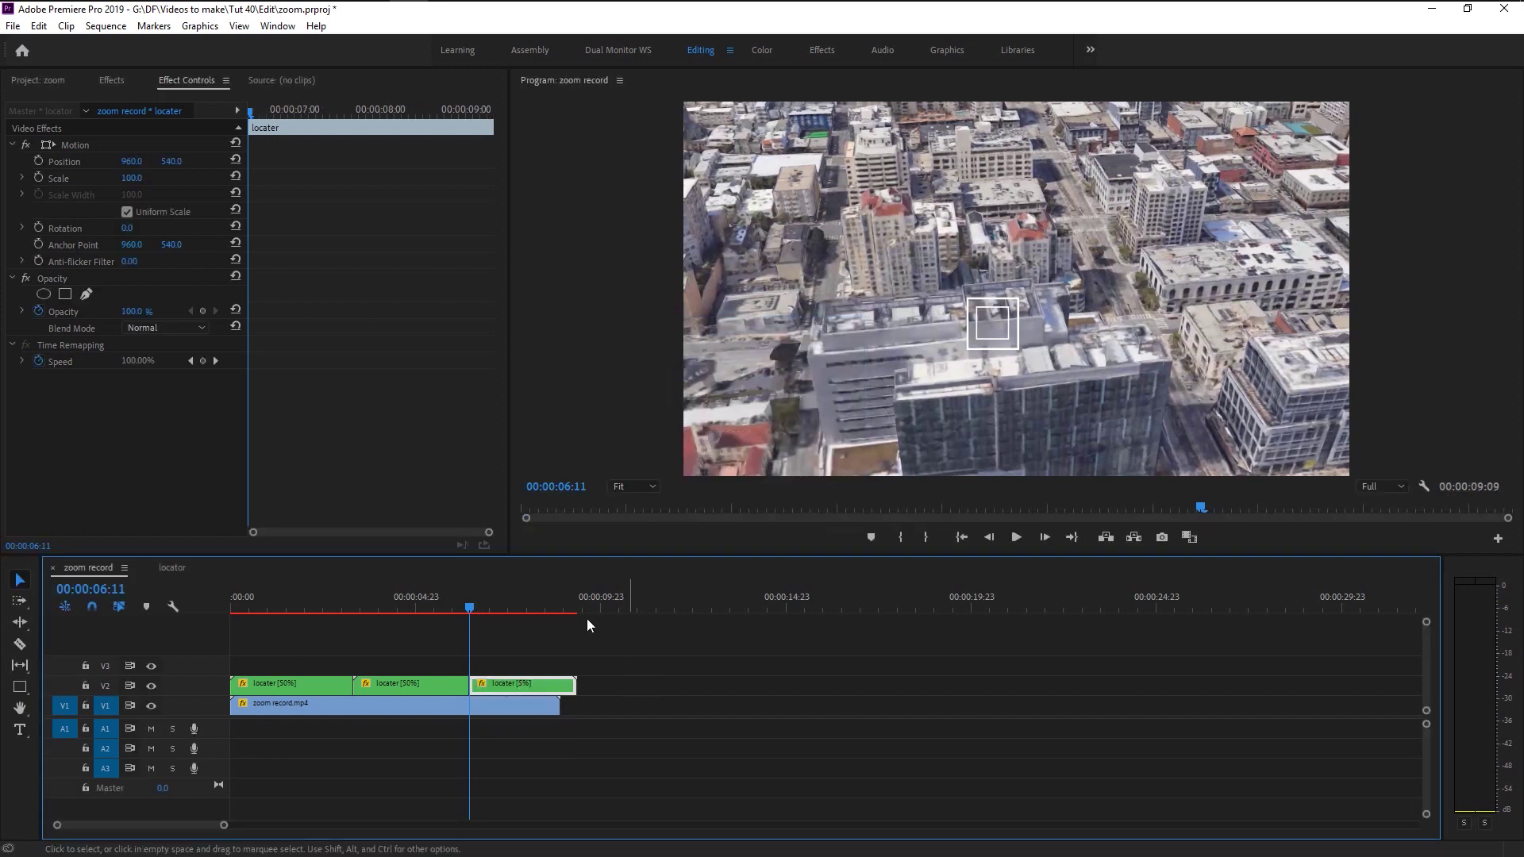
# - Cut the 5% clip at the end of the Earth recording, delete the overhang, and trim it
pyautogui.click(556, 608)
pyautogui.moveTo(558, 607); pyautogui.dragTo(560, 623)
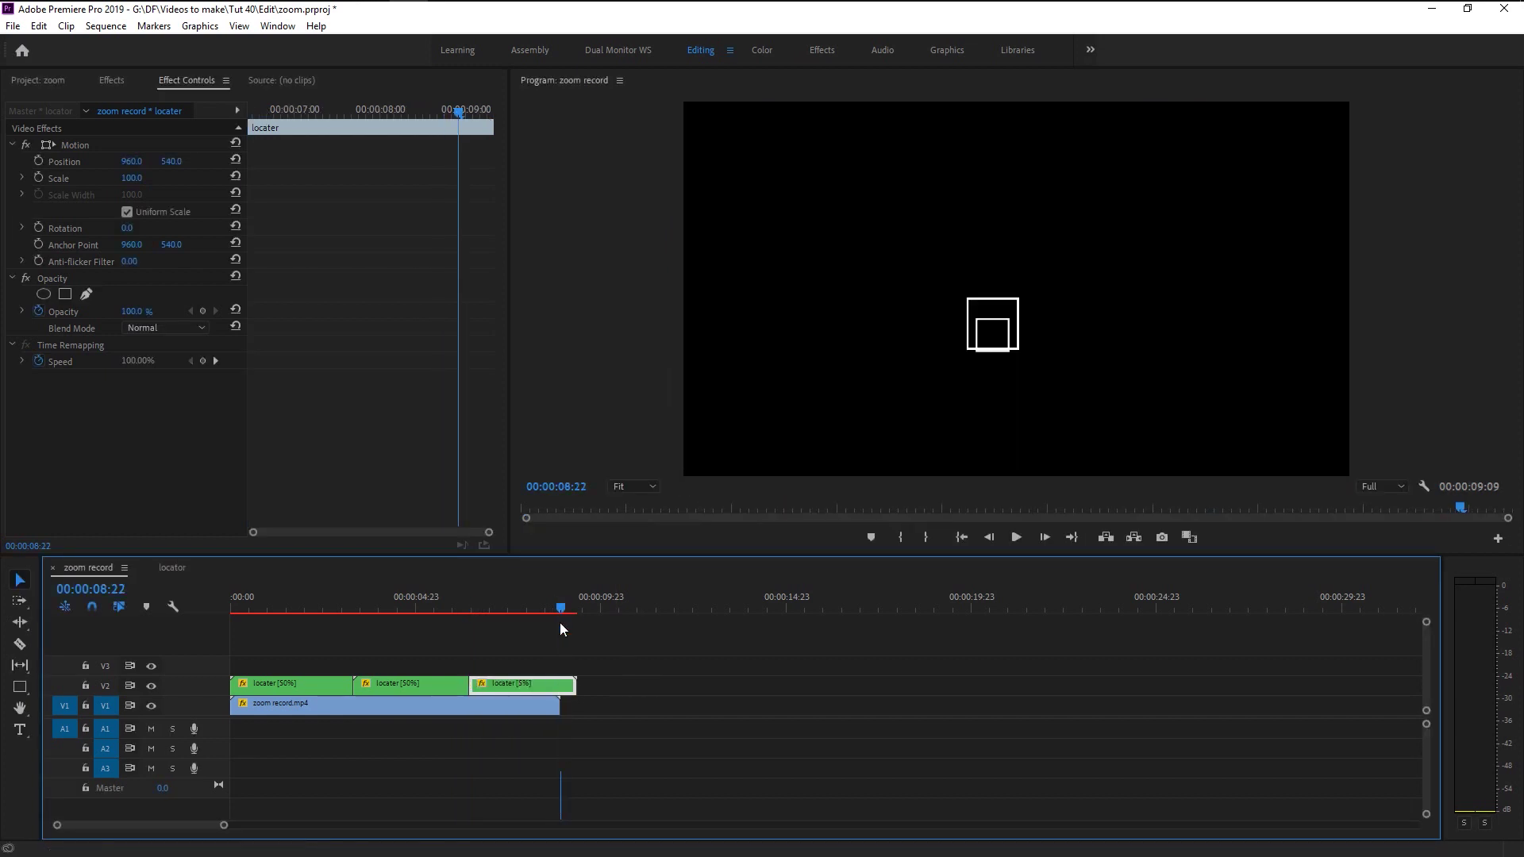
pyautogui.hotkey('ctrl', 'k')
pyautogui.click(568, 688)
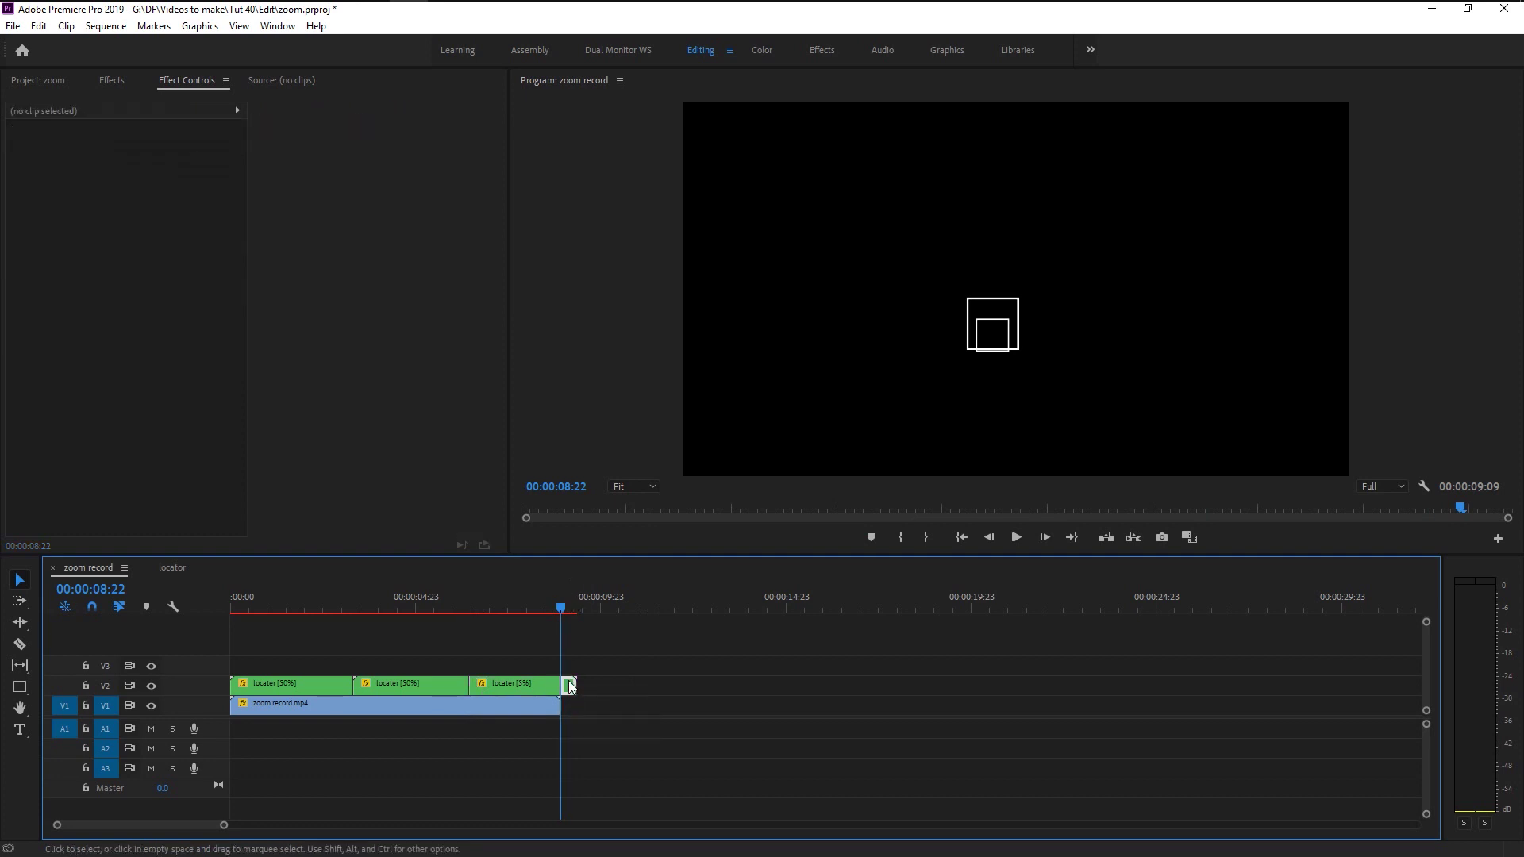
pyautogui.press('Delete')
pyautogui.moveTo(560, 688); pyautogui.dragTo(522, 688)
# - Play the sequence from the start to review it, then return the playhead to the beginning
pyautogui.moveTo(310, 610); pyautogui.dragTo(165, 617)
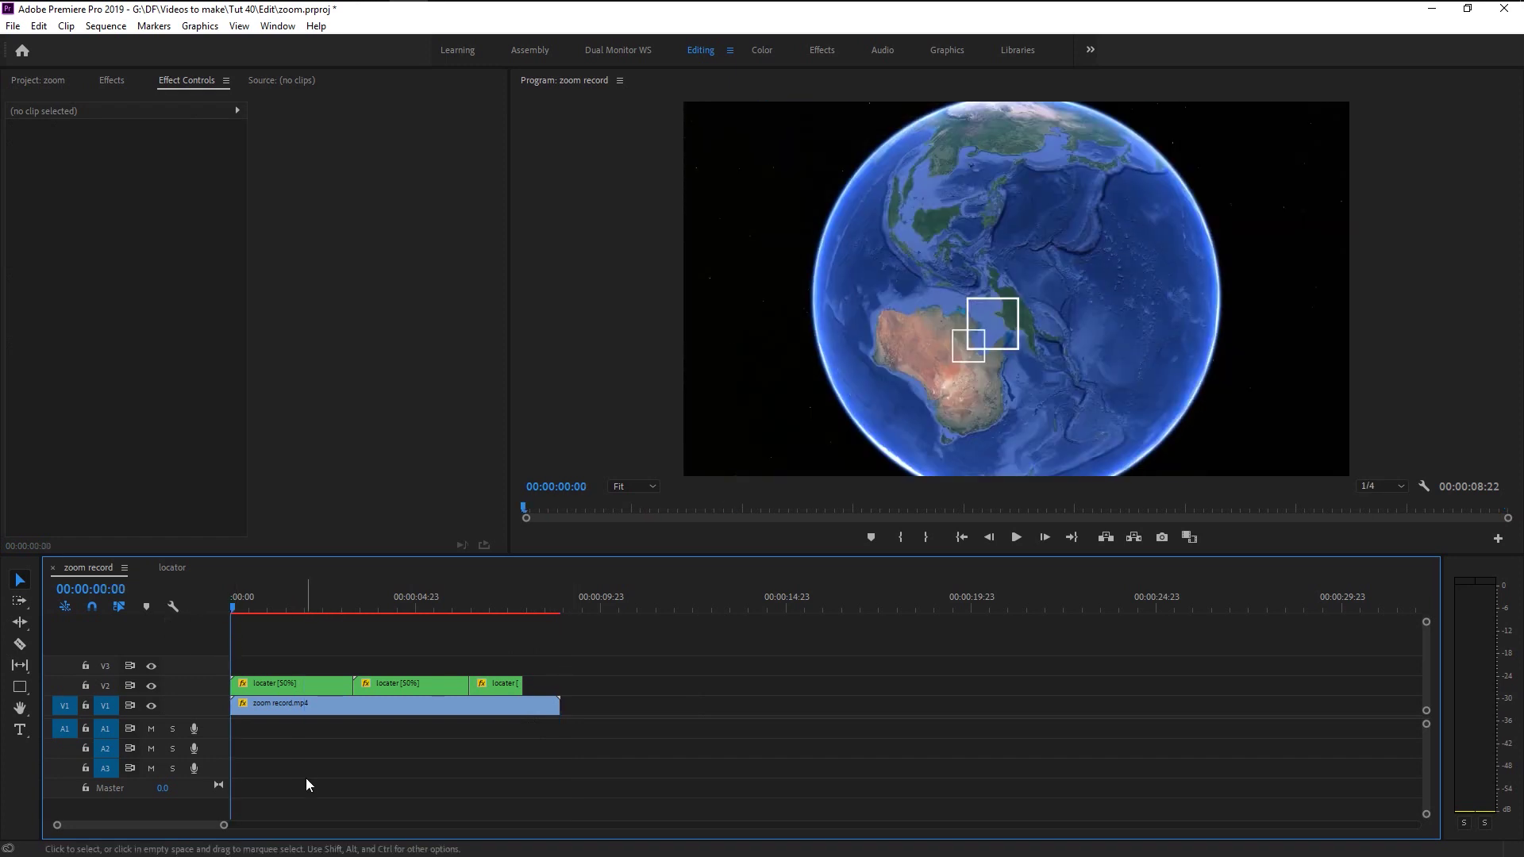
pyautogui.press('space')
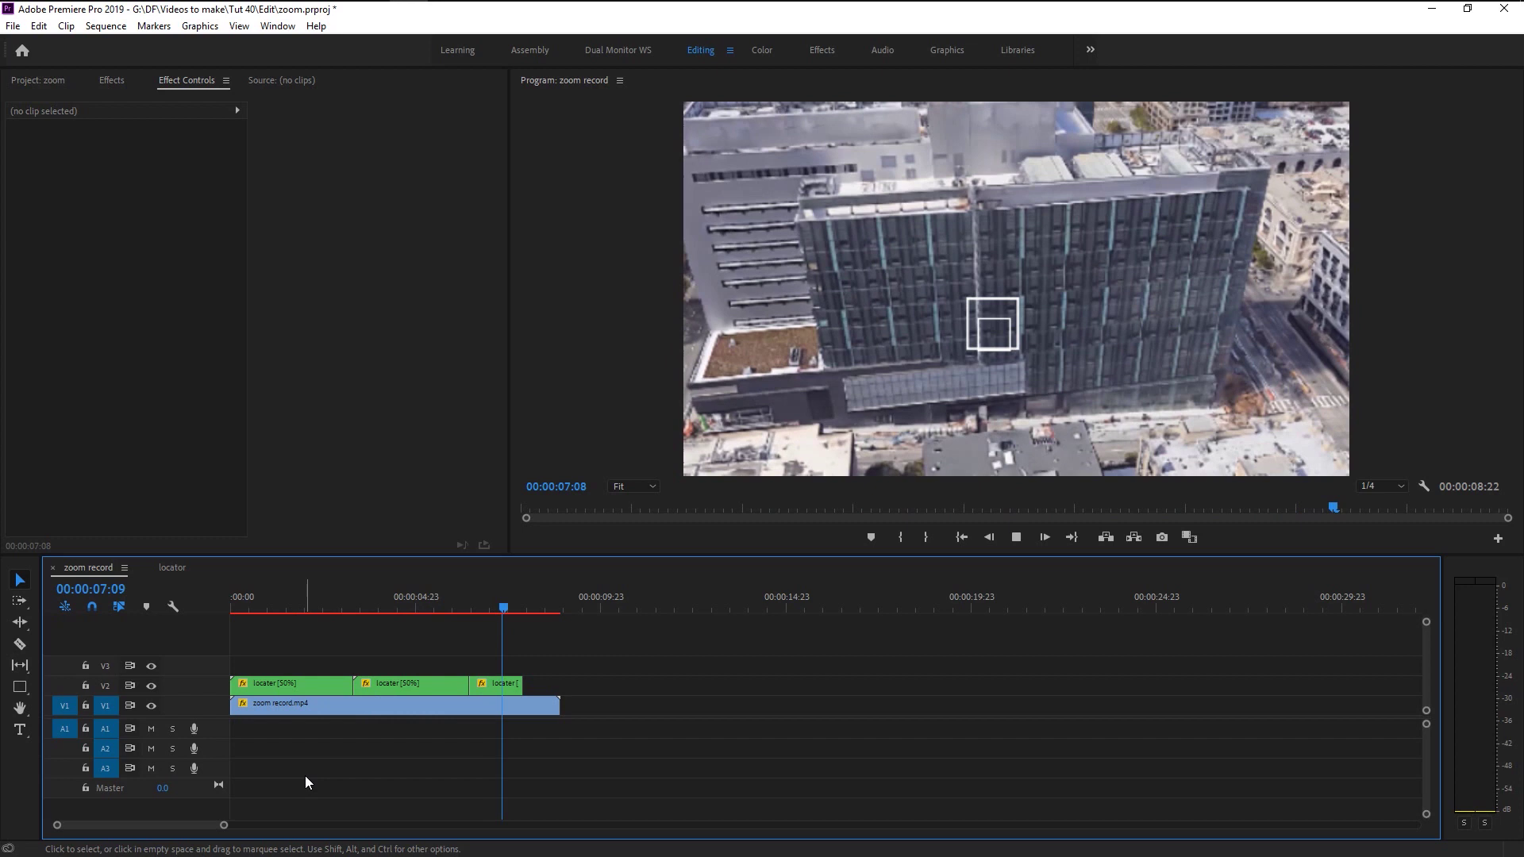
pyautogui.press('space')
pyautogui.click(236, 609)
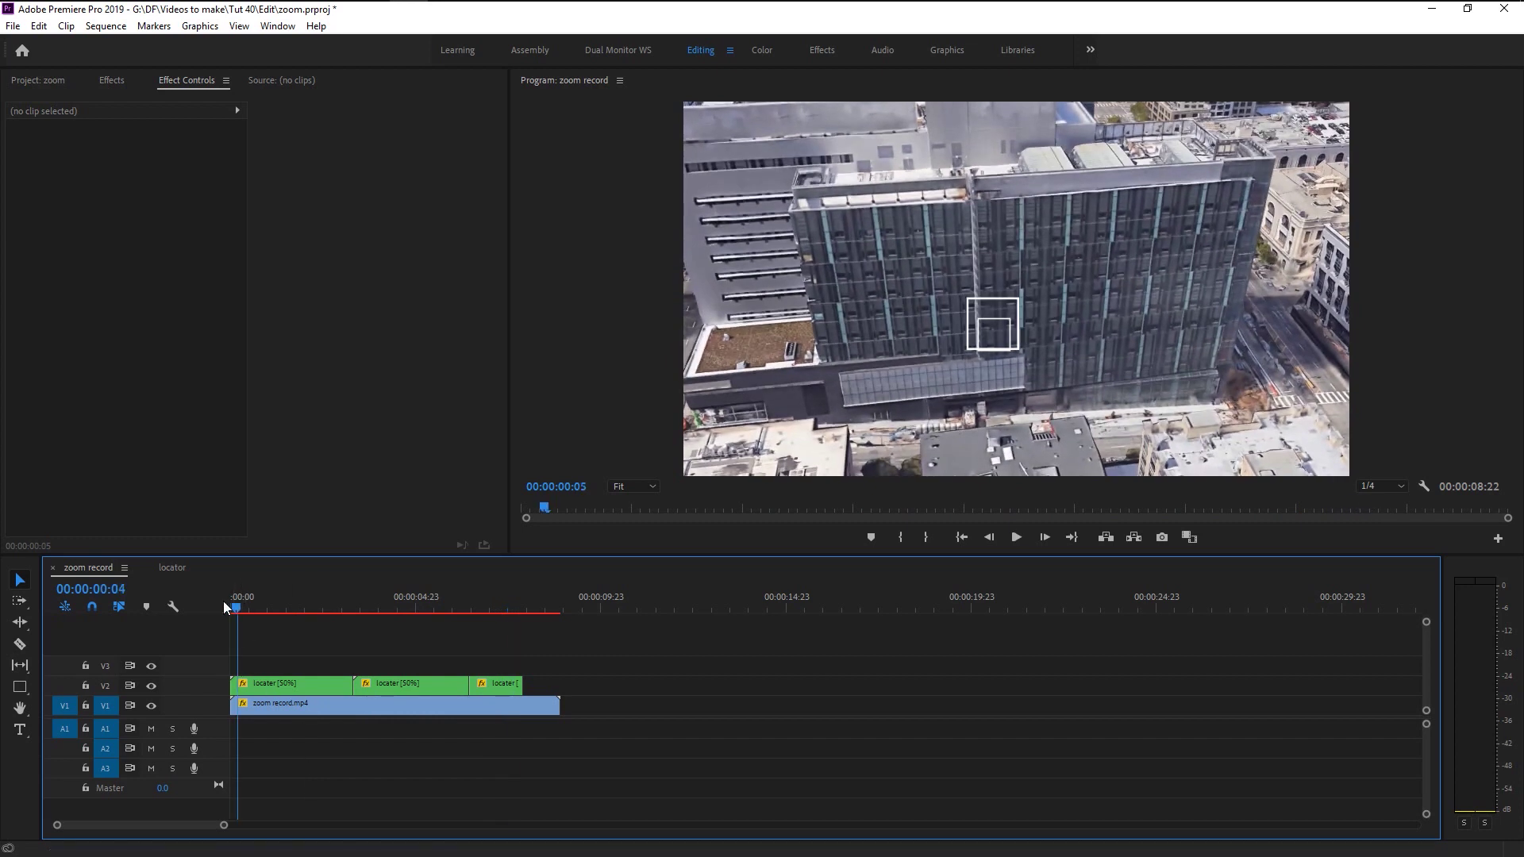
# - Nest the three V2 locator clips into Nested Sequence 02 and scale it down to 18
pyautogui.click(230, 608)
pyautogui.moveTo(260, 655); pyautogui.dragTo(531, 689)
pyautogui.rightClick(508, 684)
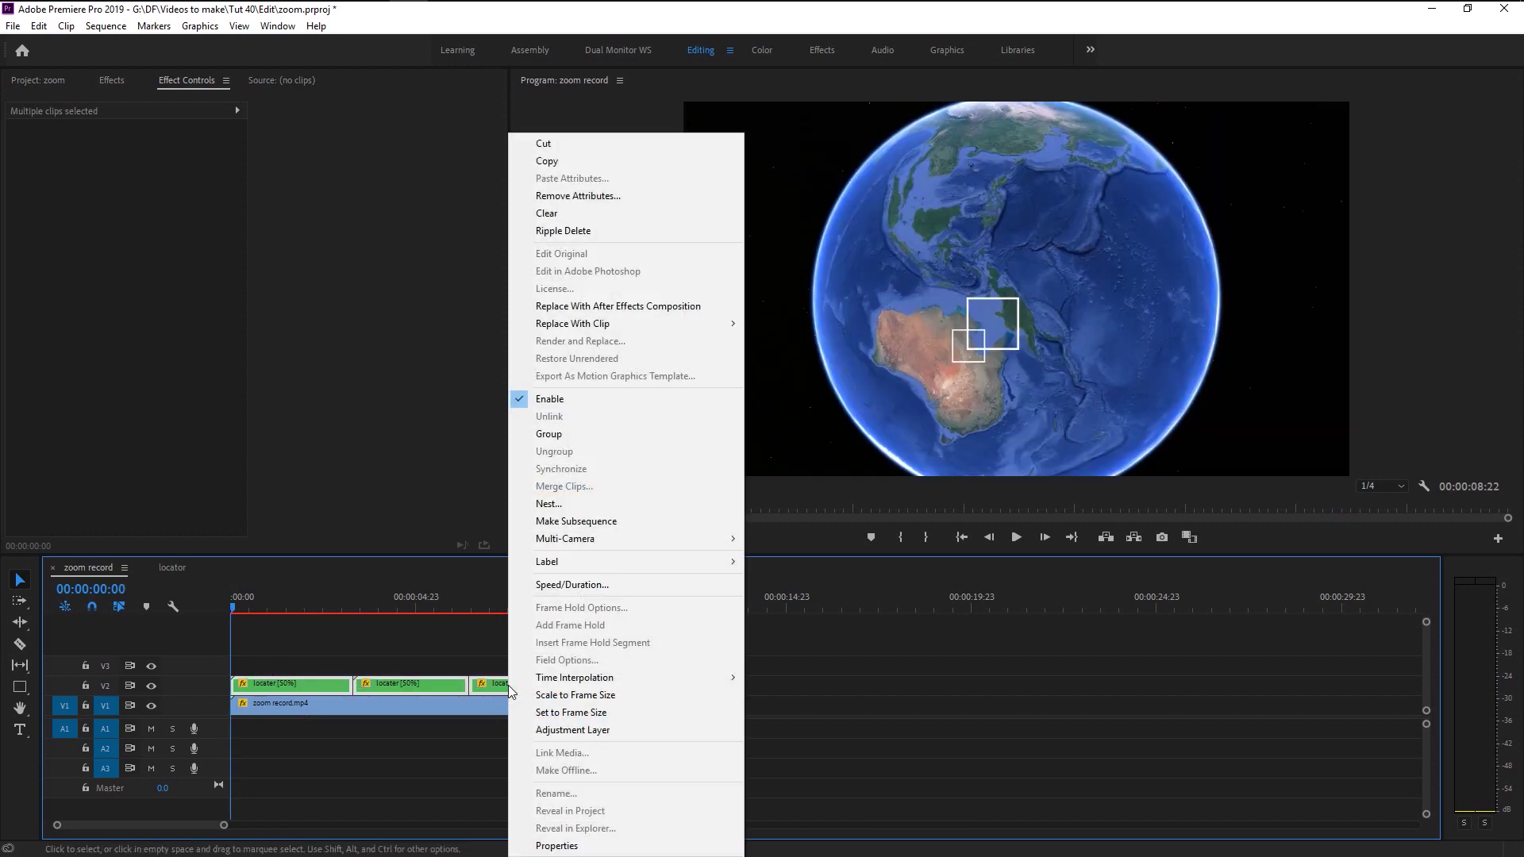
pyautogui.click(569, 512)
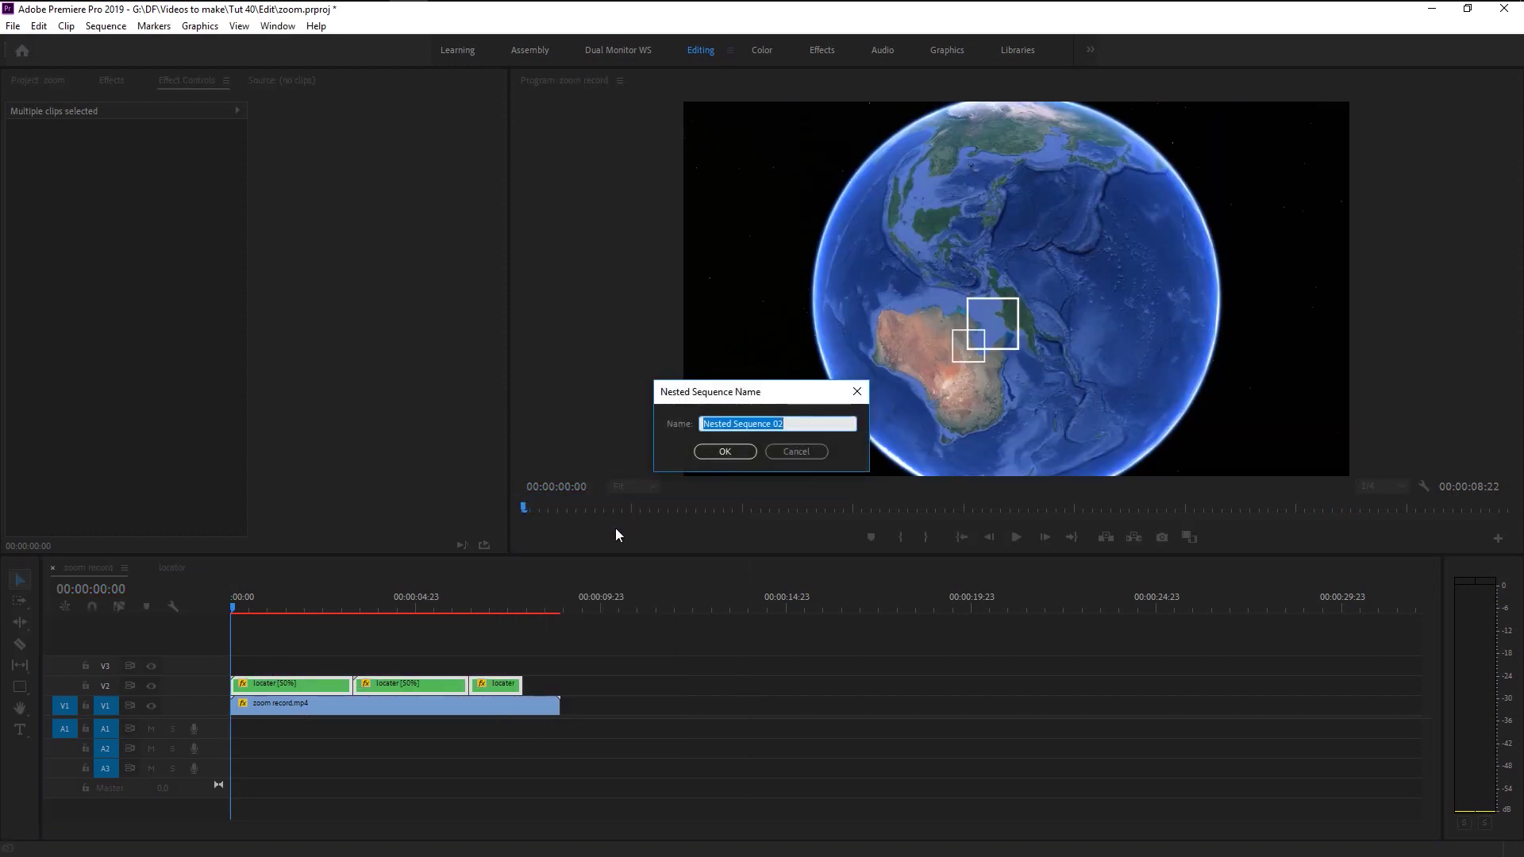
pyautogui.press('Return')
pyautogui.click(318, 679)
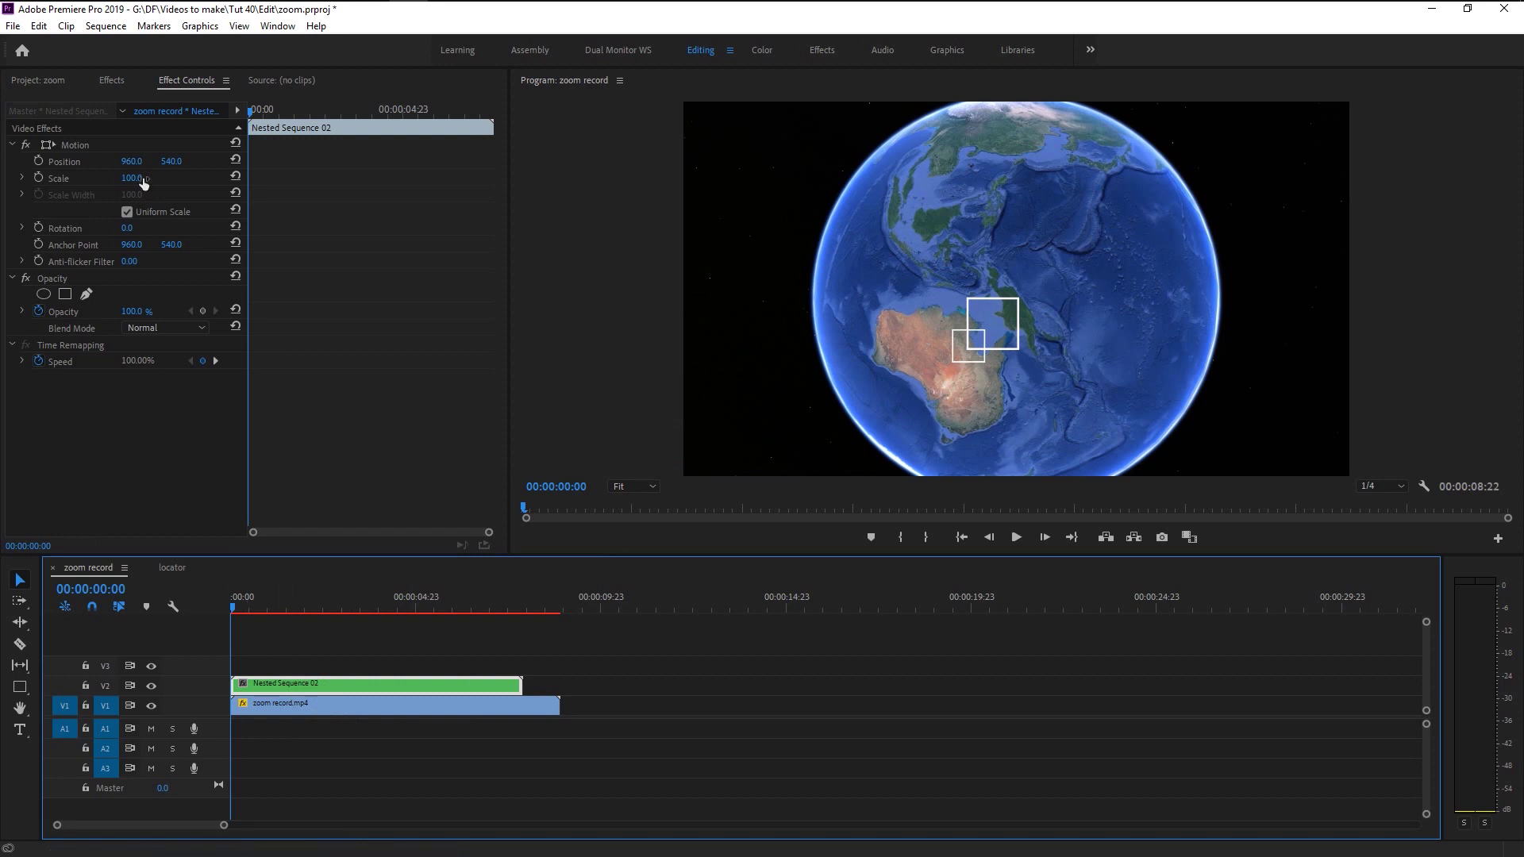
pyautogui.moveTo(143, 182); pyautogui.dragTo(100, 182)
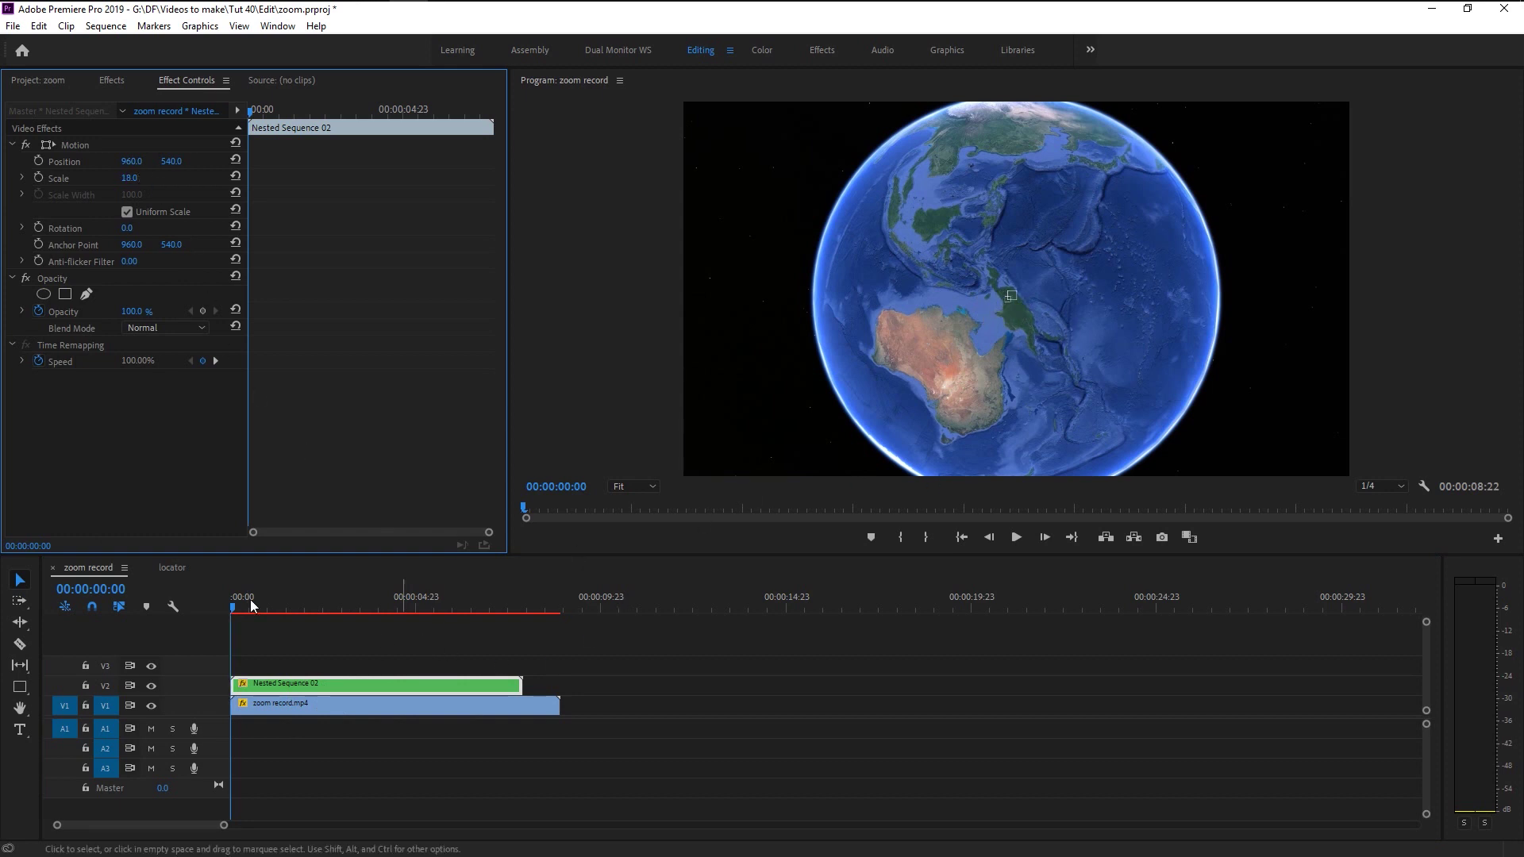
# - Keyframe the locator's Position at 00:00:01:18, 00:00:02:21, 00:00:04:12 and 00:00:06:09 to follow the building
pyautogui.click(38, 161)
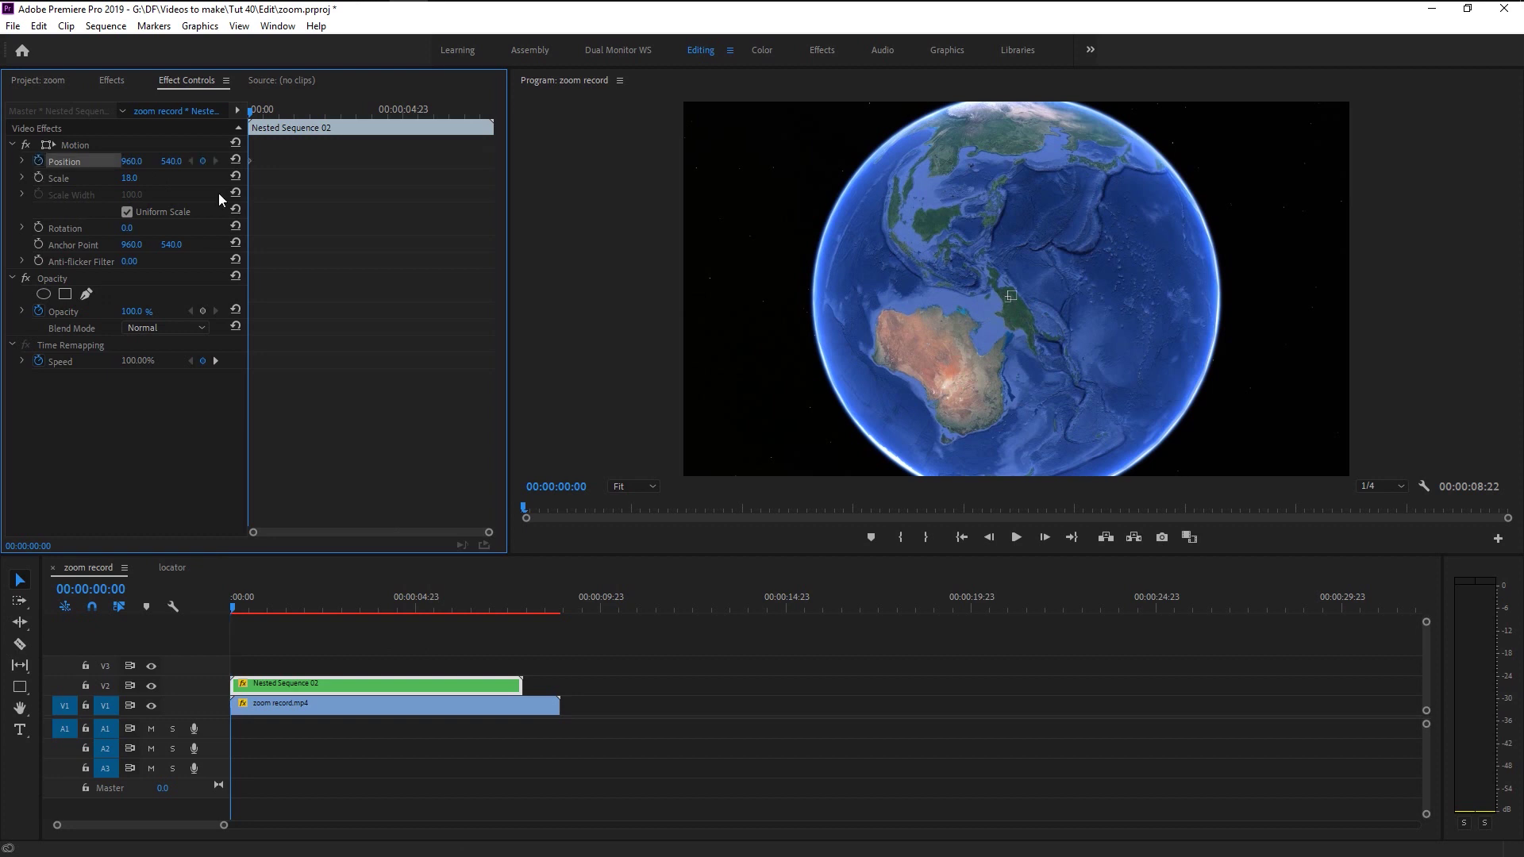
pyautogui.click(302, 106)
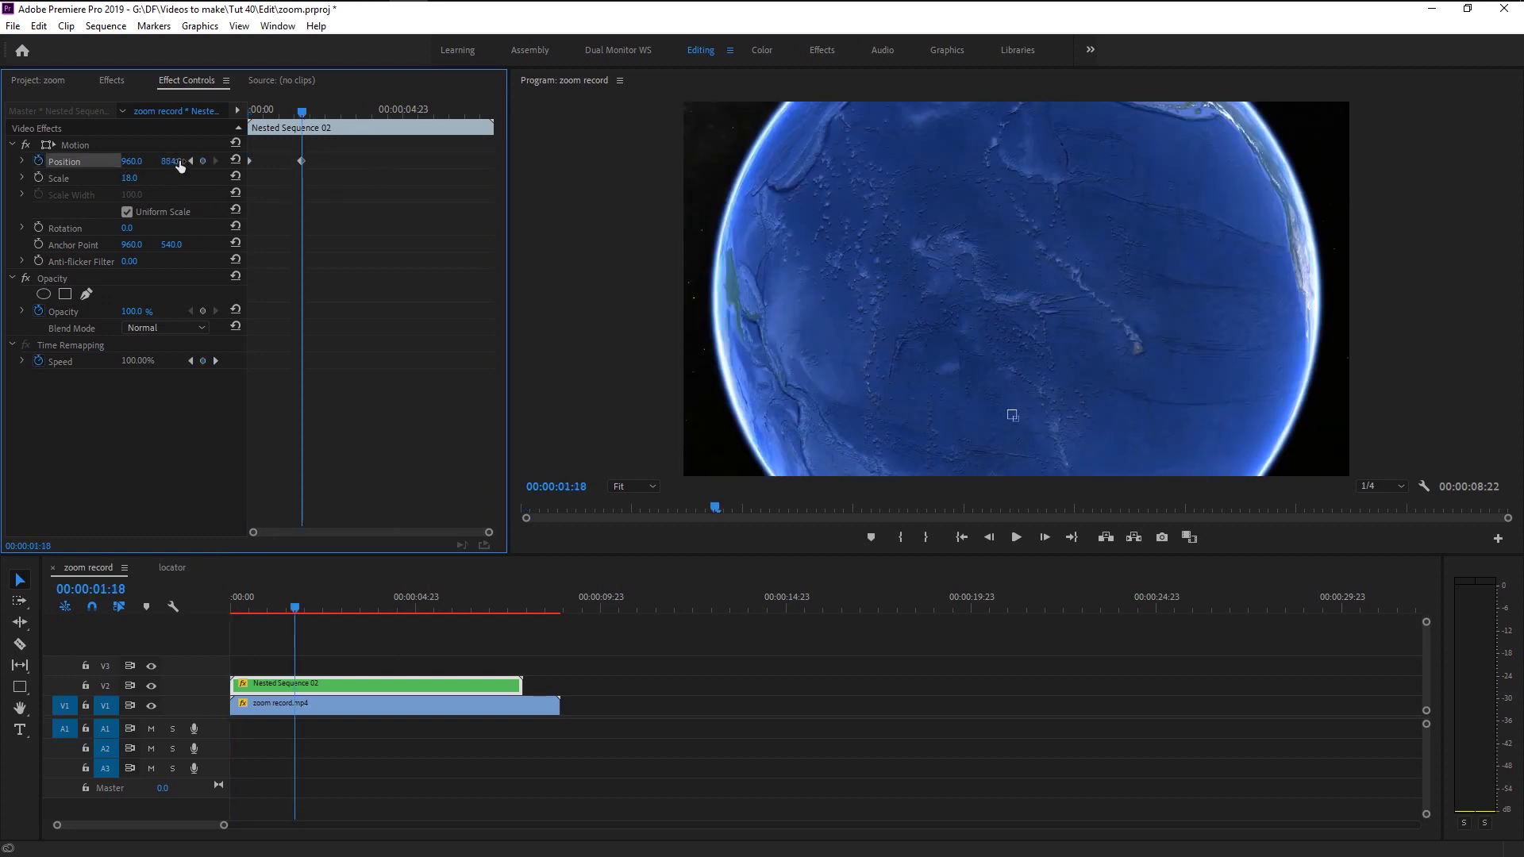
pyautogui.moveTo(303, 109); pyautogui.dragTo(340, 111)
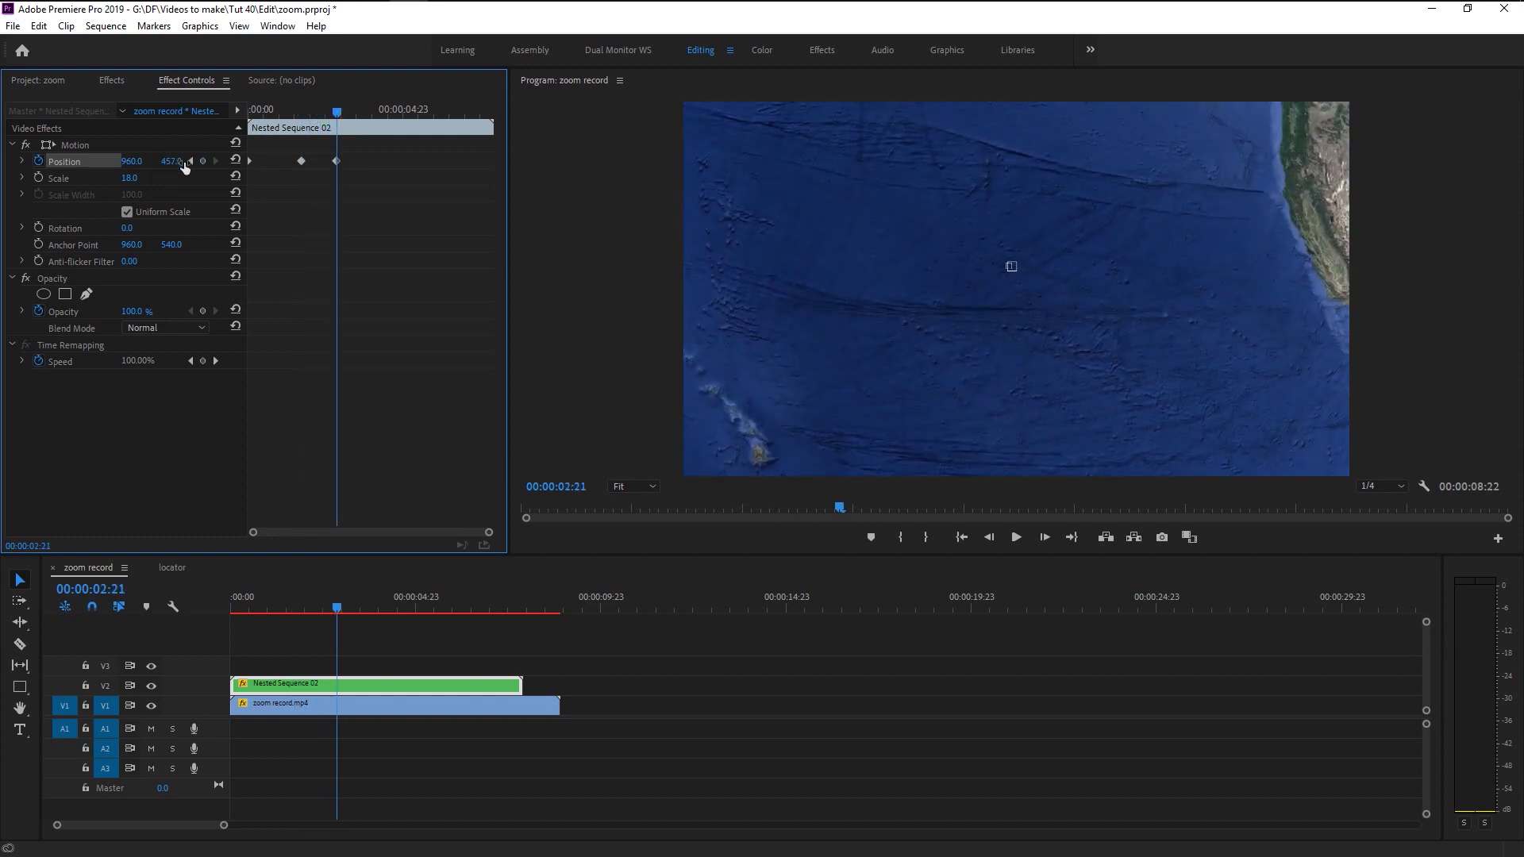
pyautogui.moveTo(336, 111); pyautogui.dragTo(374, 108)
pyautogui.moveTo(1141, 333); pyautogui.dragTo(1216, 332)
pyautogui.press('space')
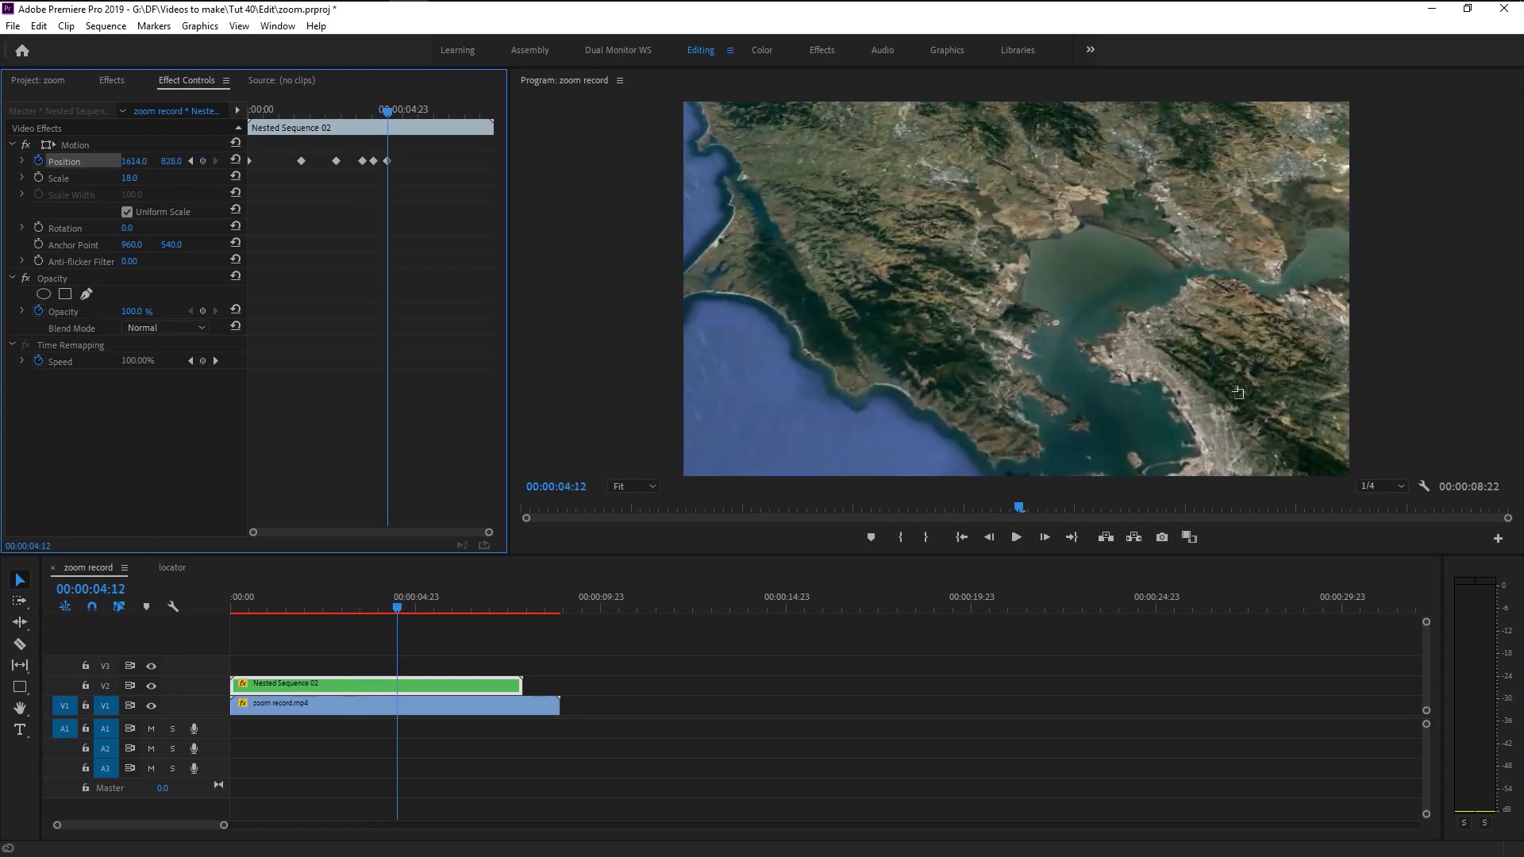
pyautogui.click(446, 111)
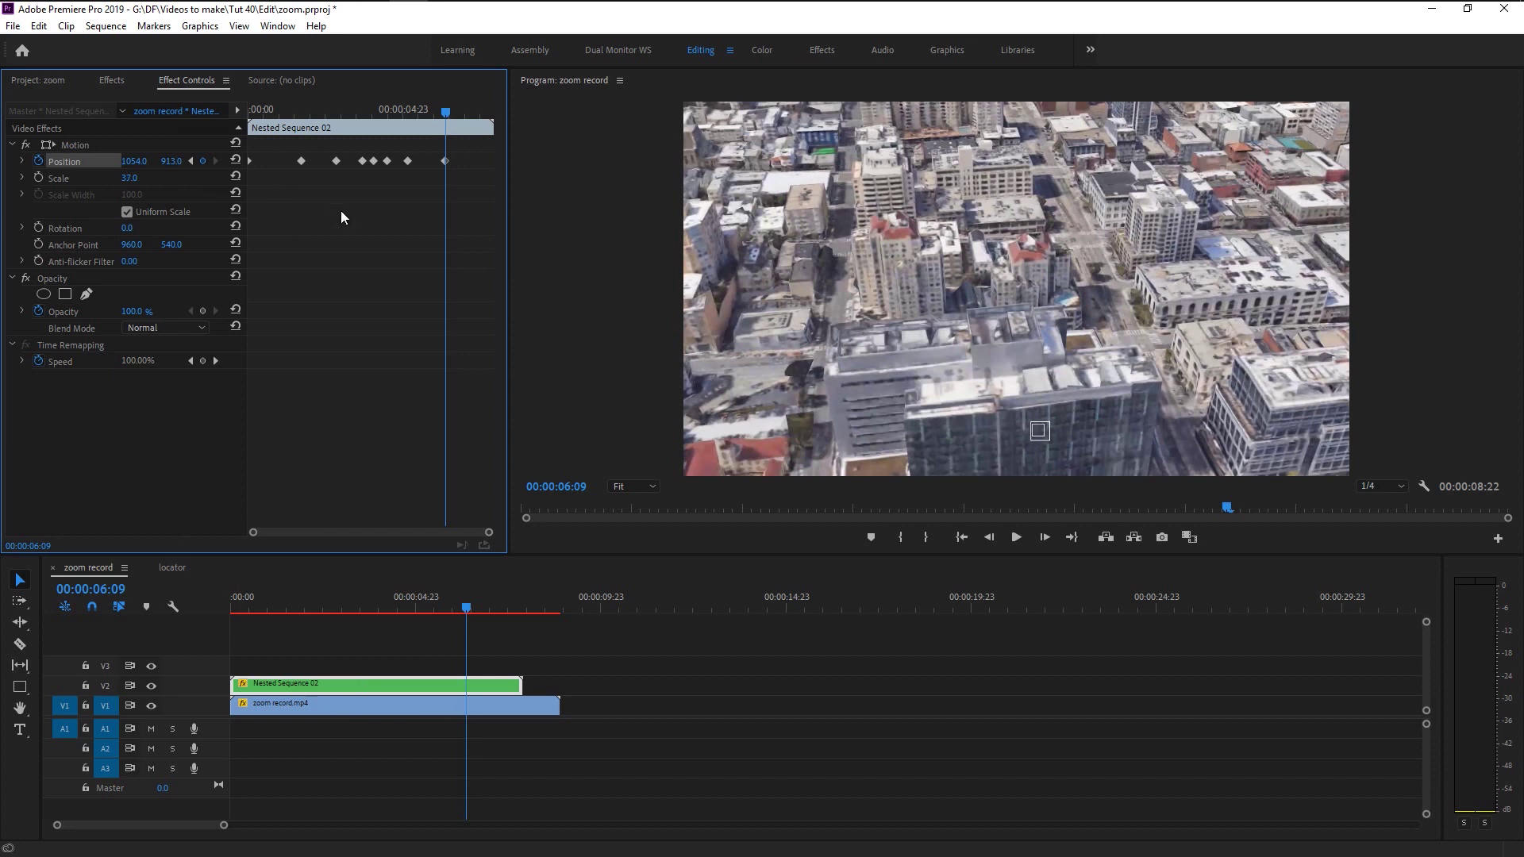
# - Preview the locator tracking animation from the start of the sequence
pyautogui.moveTo(257, 112); pyautogui.dragTo(188, 126)
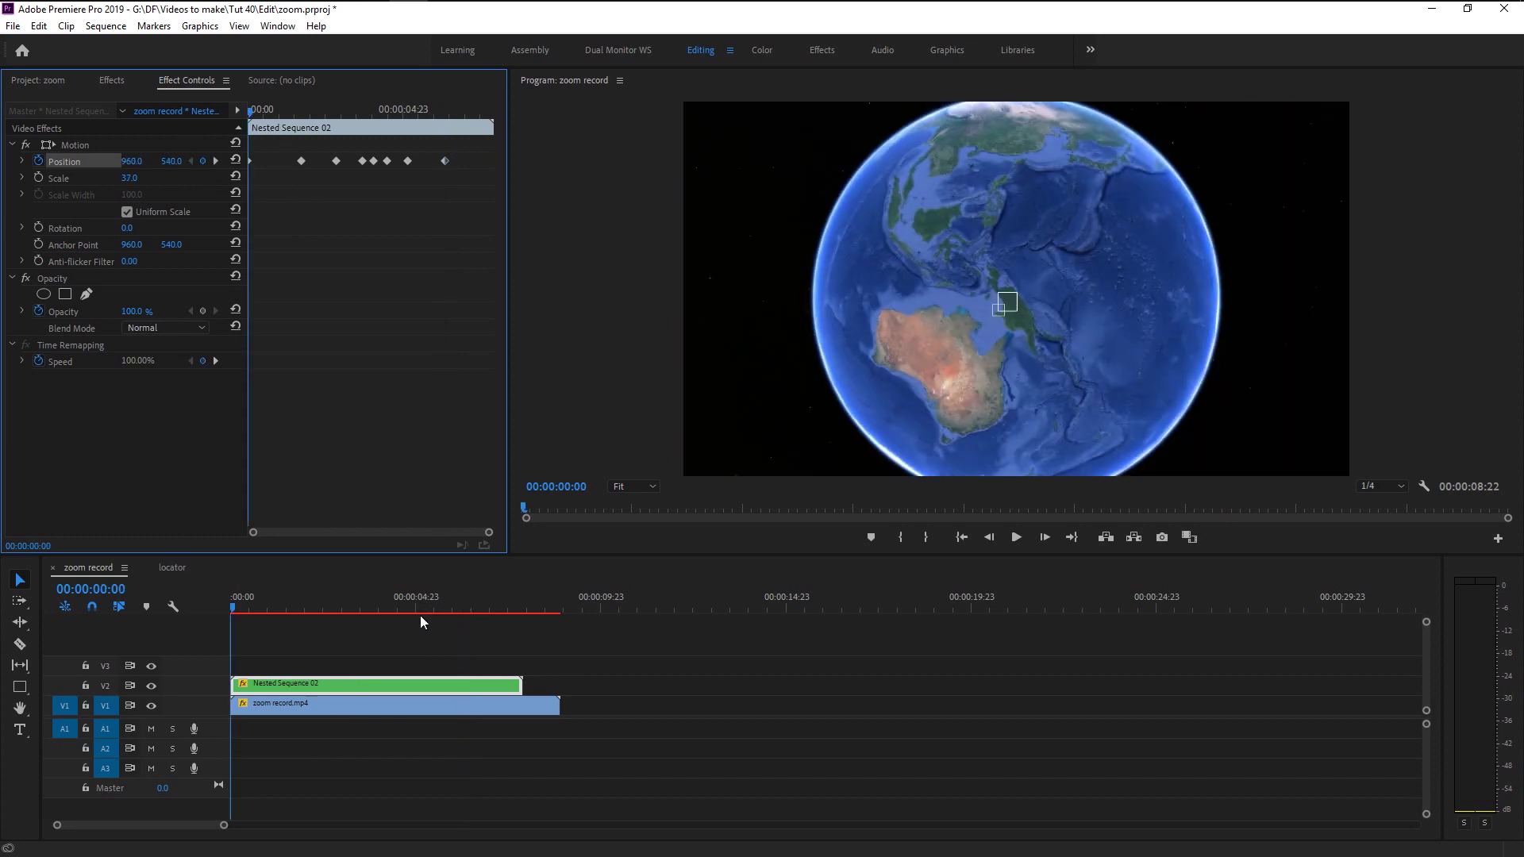
pyautogui.click(336, 788)
pyautogui.press('space')
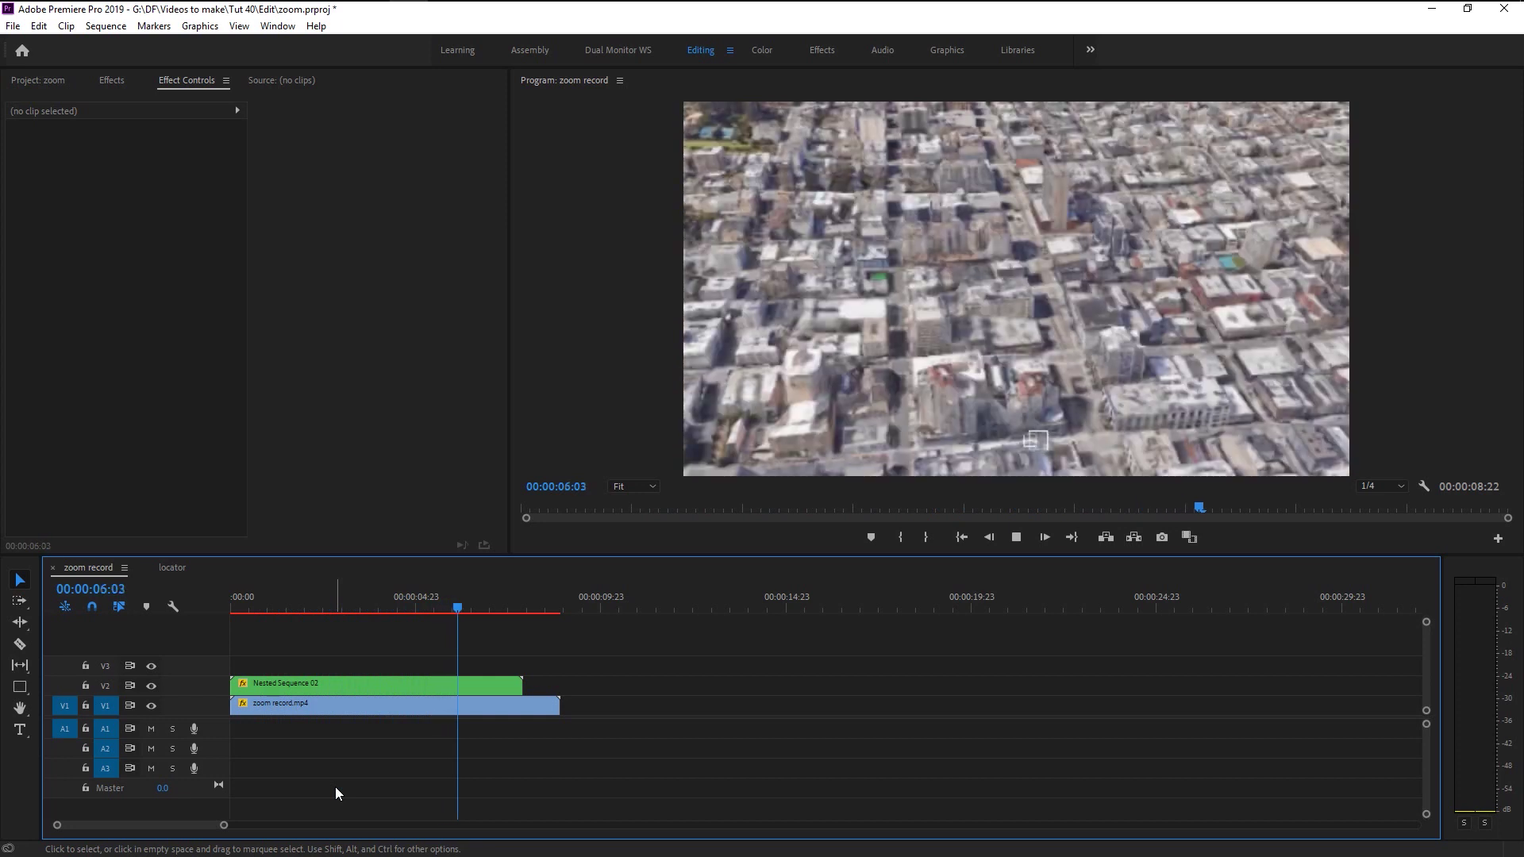
pyautogui.press('space')
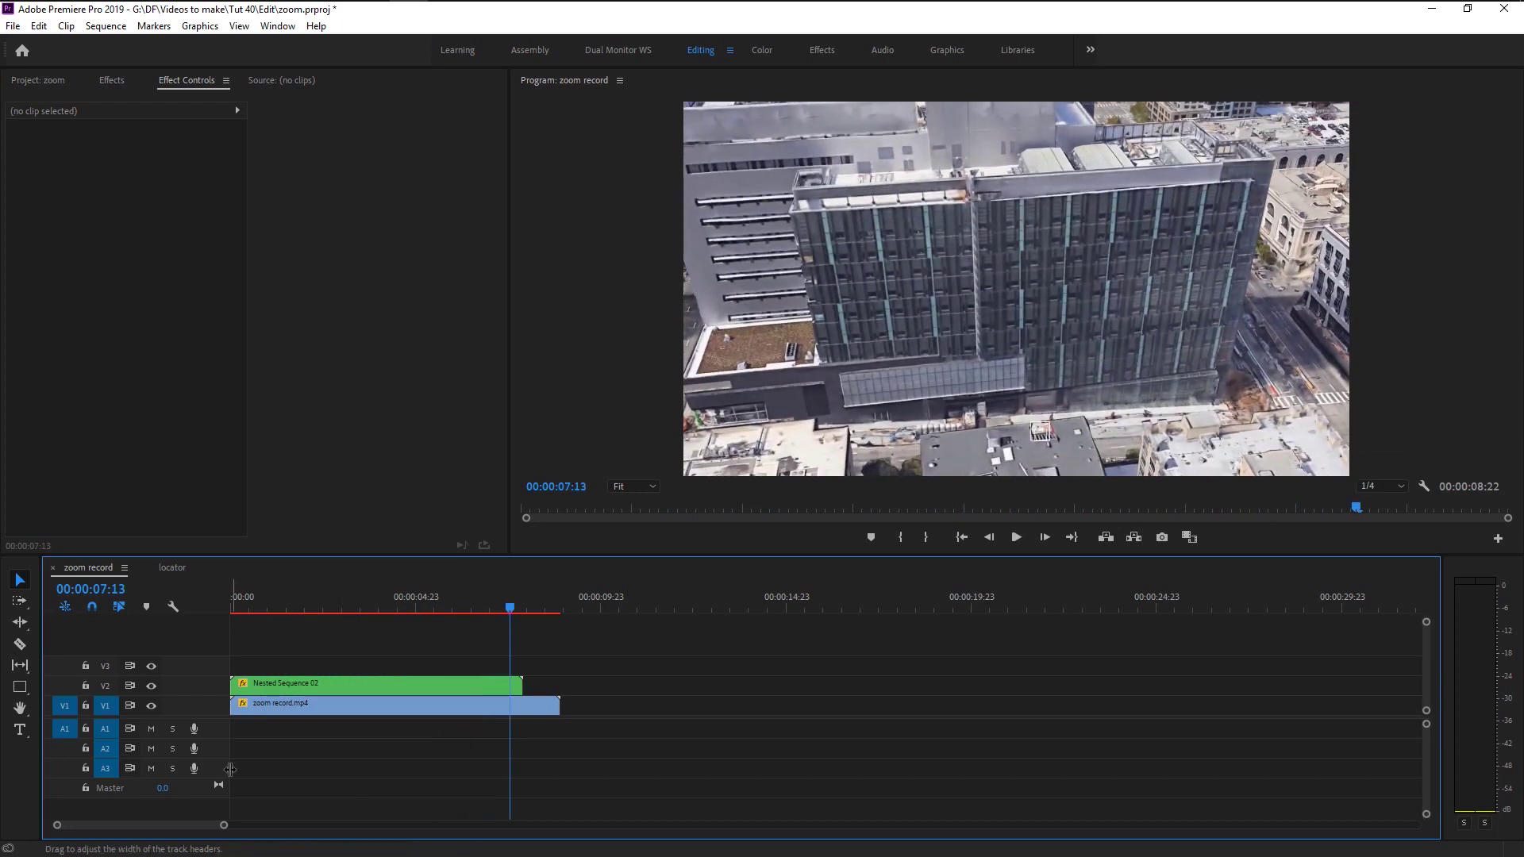
# - Move two Position keyframes of Nested Sequence 02 earlier and preview the retimed tracking
pyautogui.click(342, 685)
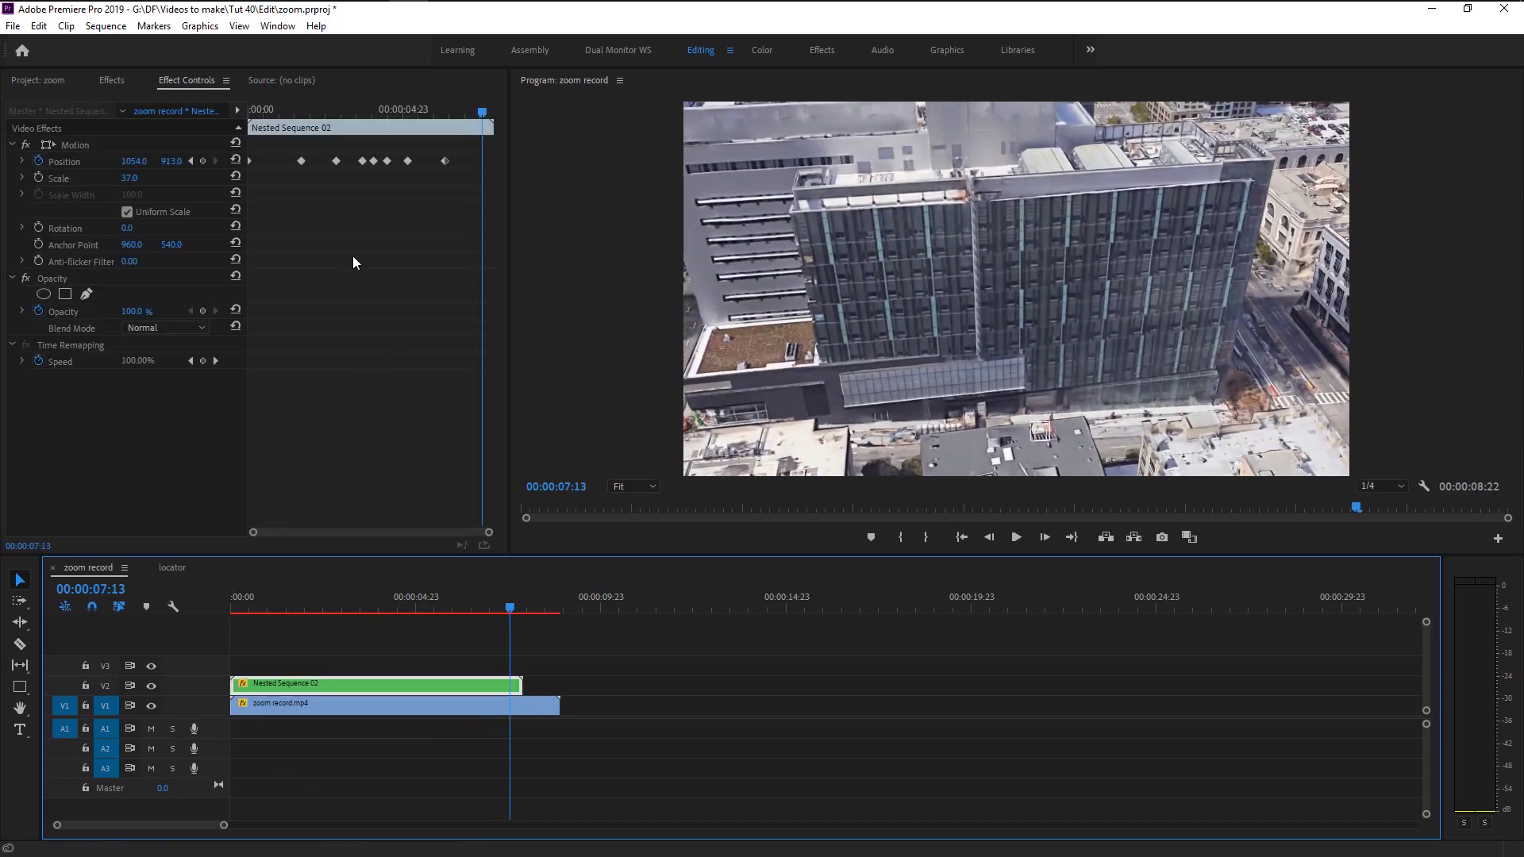
pyautogui.moveTo(301, 160)
pyautogui.mouseDown()
pyautogui.moveTo(268, 161)
pyautogui.moveTo(326, 164)
pyautogui.mouseUp()
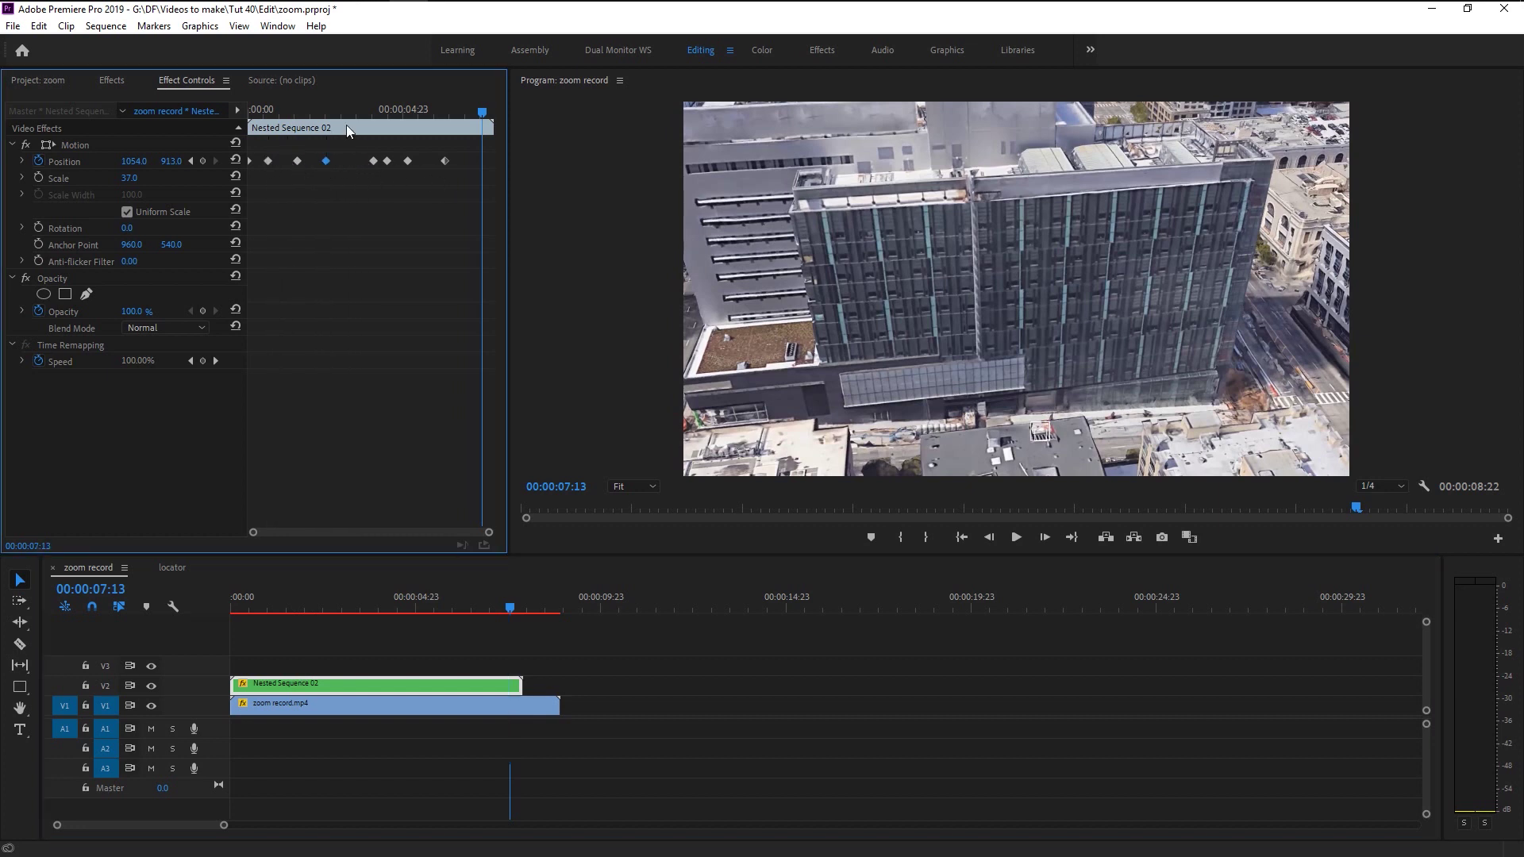
pyautogui.moveTo(346, 112); pyautogui.dragTo(355, 113)
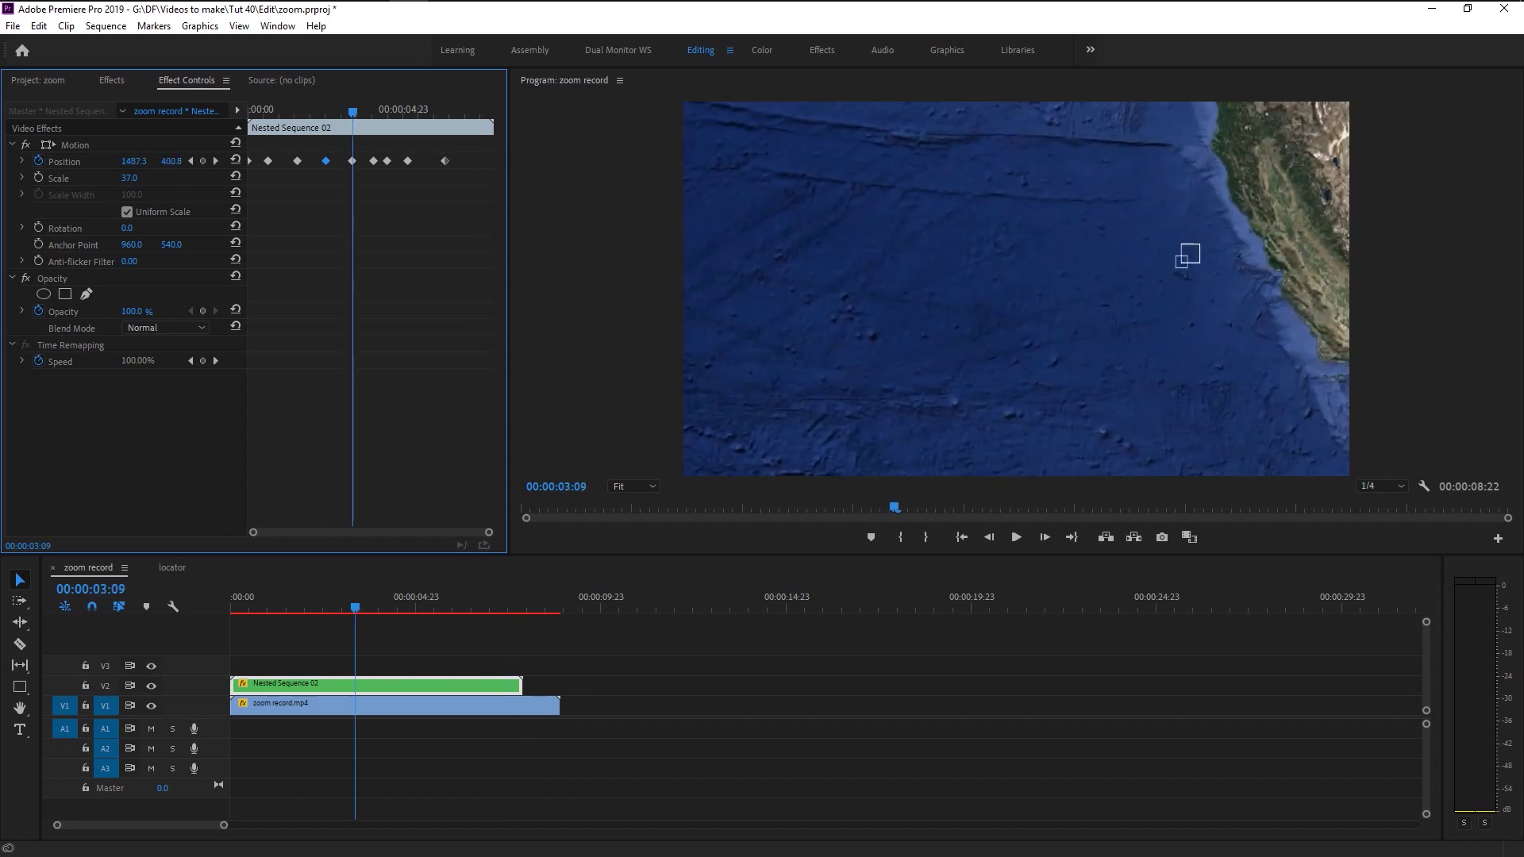
pyautogui.moveTo(294, 107); pyautogui.dragTo(249, 108)
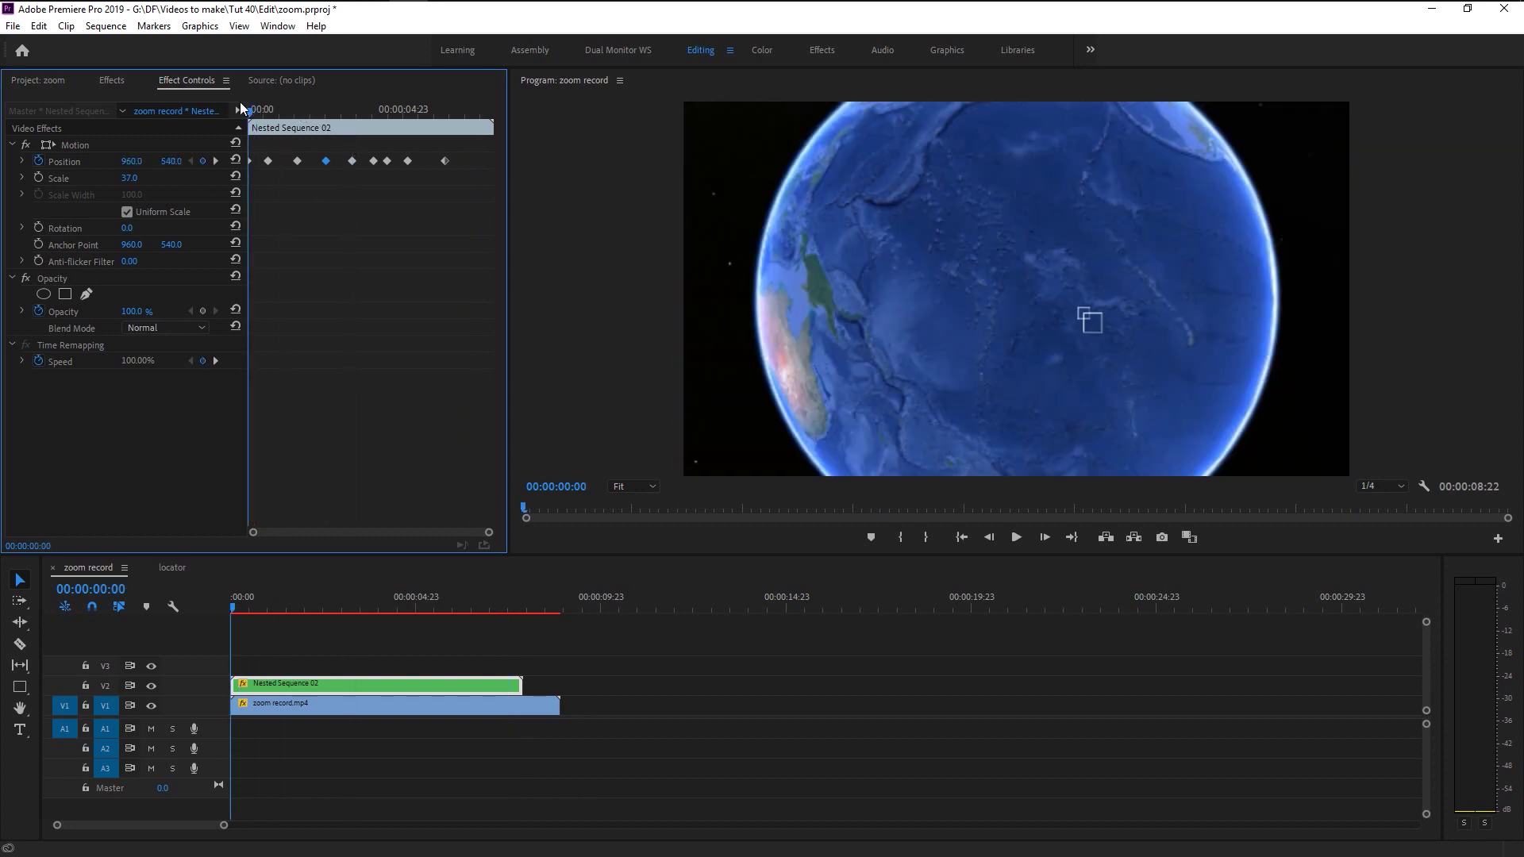
pyautogui.press('space')
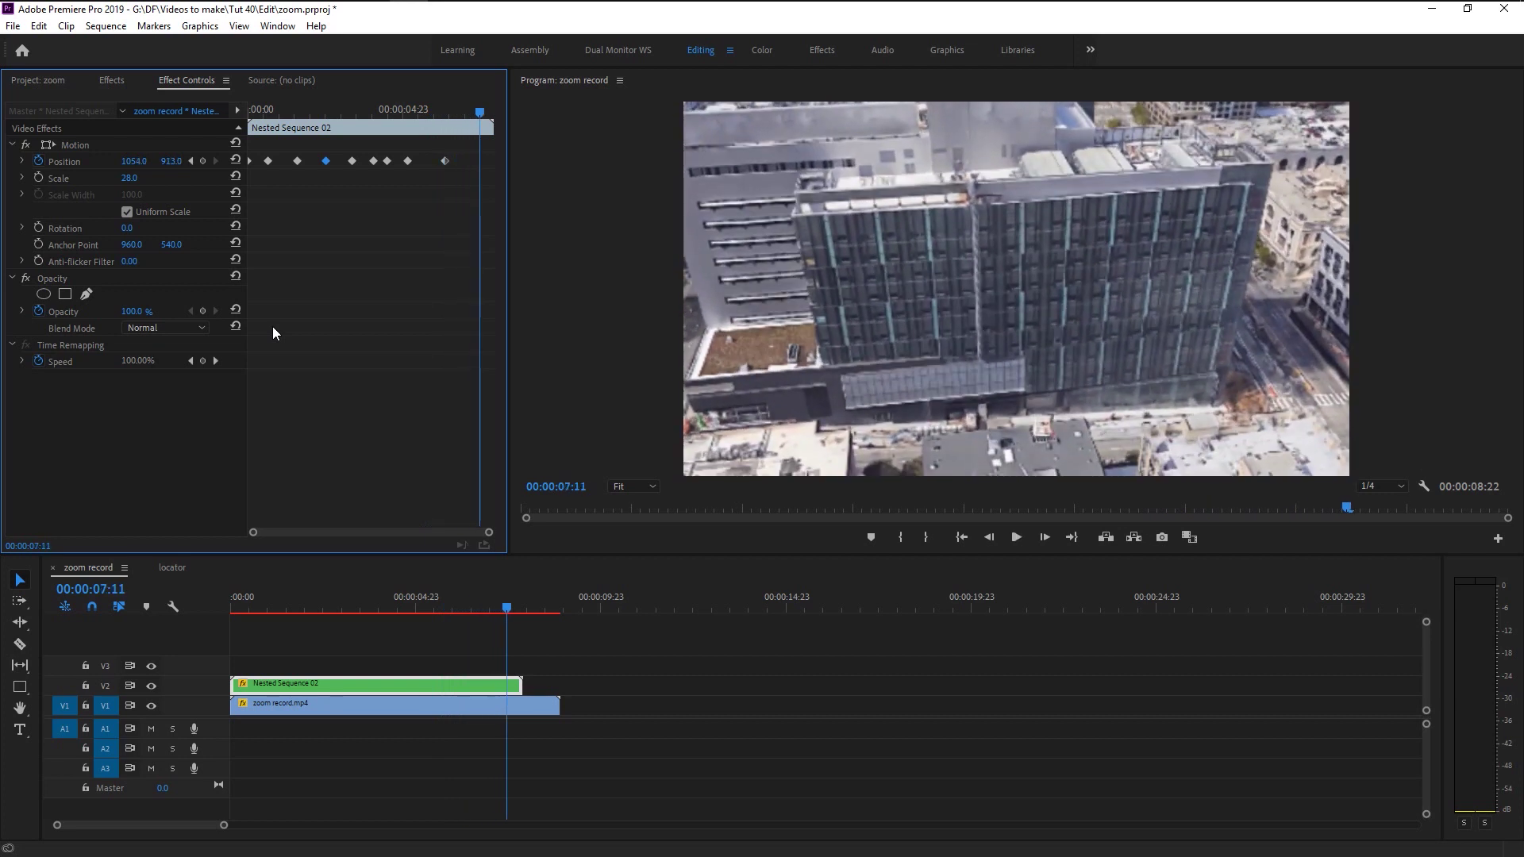
pyautogui.press('space')
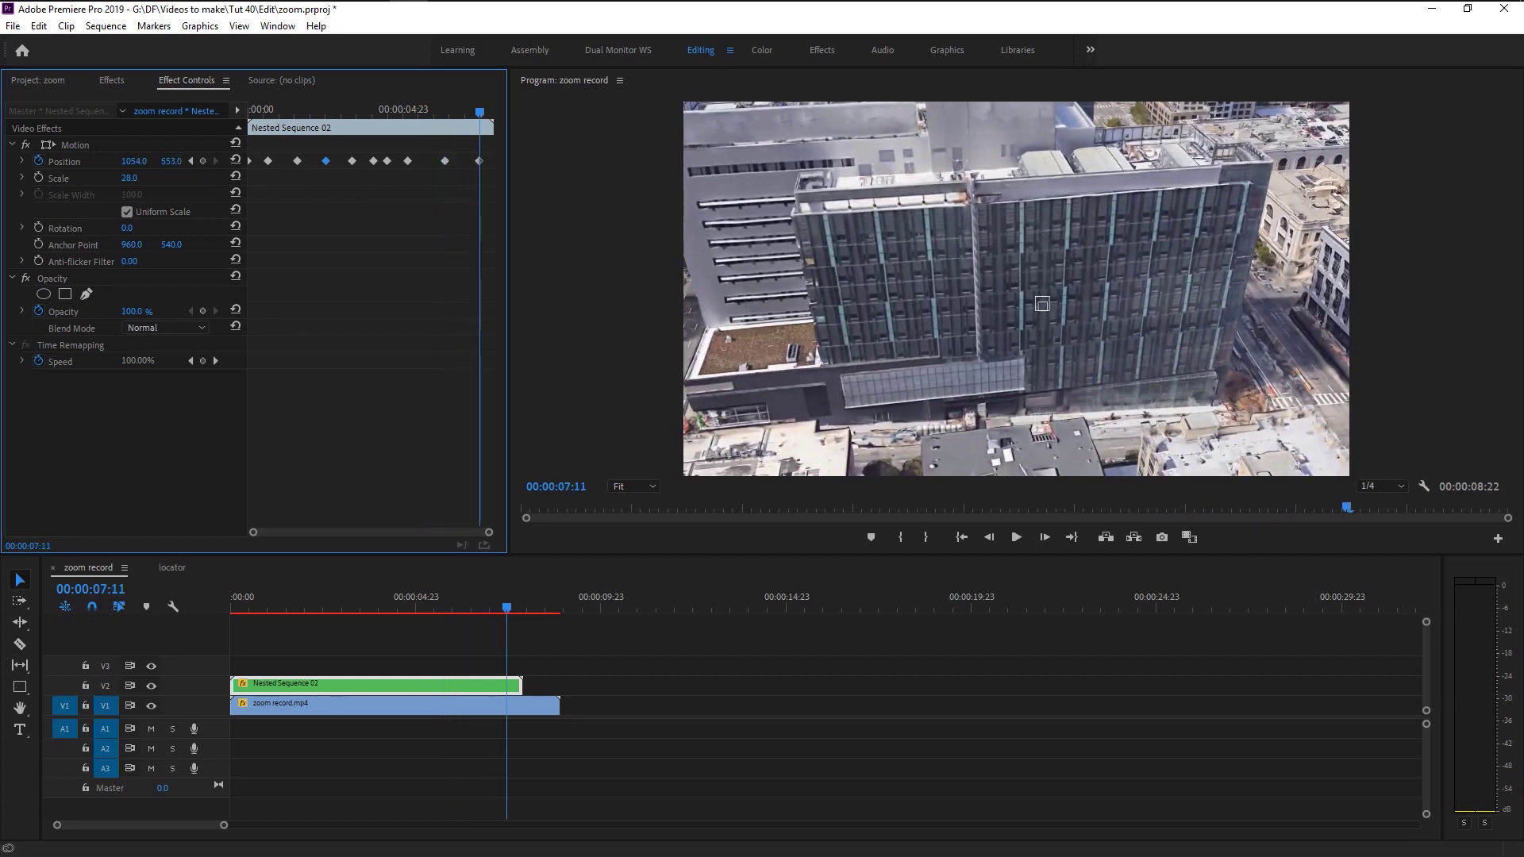
pyautogui.moveTo(506, 609)
pyautogui.mouseDown()
pyautogui.moveTo(544, 606)
pyautogui.moveTo(530, 606)
pyautogui.mouseUp()
# - Split zoom record.mp4 at 00:00:08:02 and delete the leftover tail piece
pyautogui.click(544, 706)
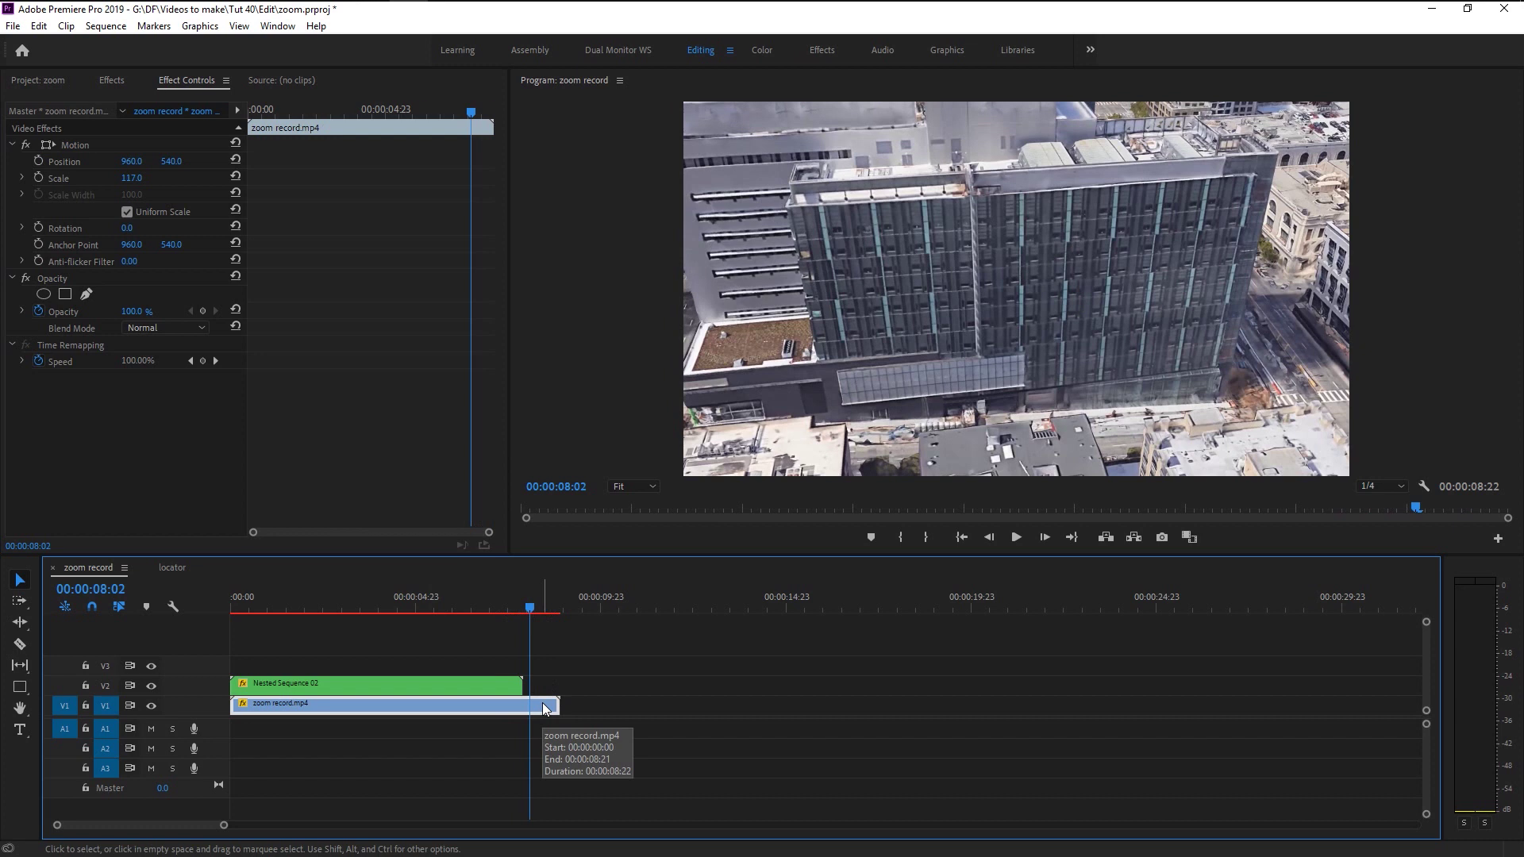
pyautogui.hotkey('ctrl', 'k')
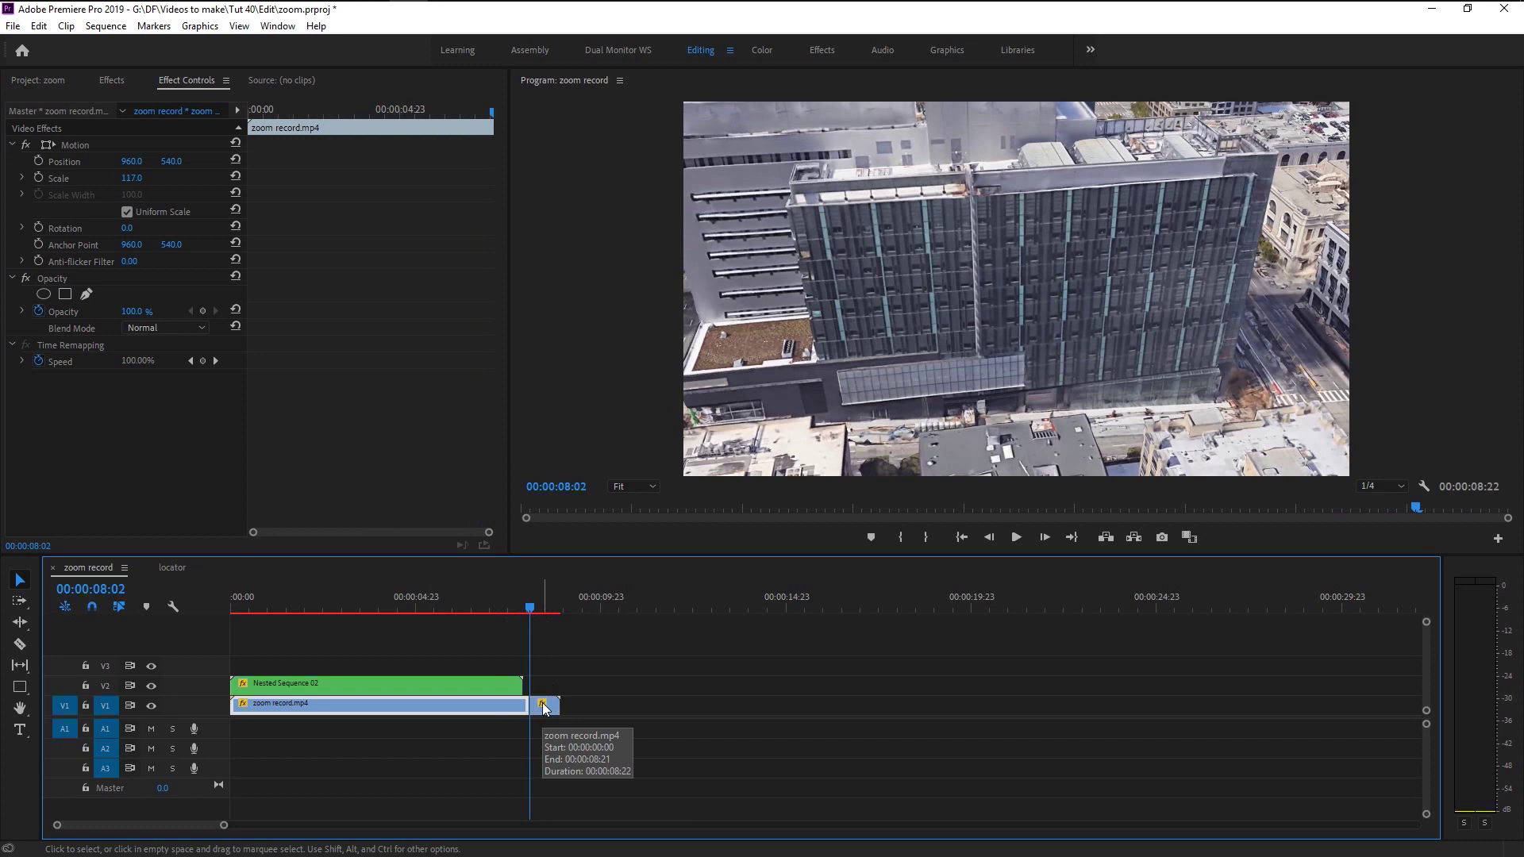
pyautogui.press('Delete')
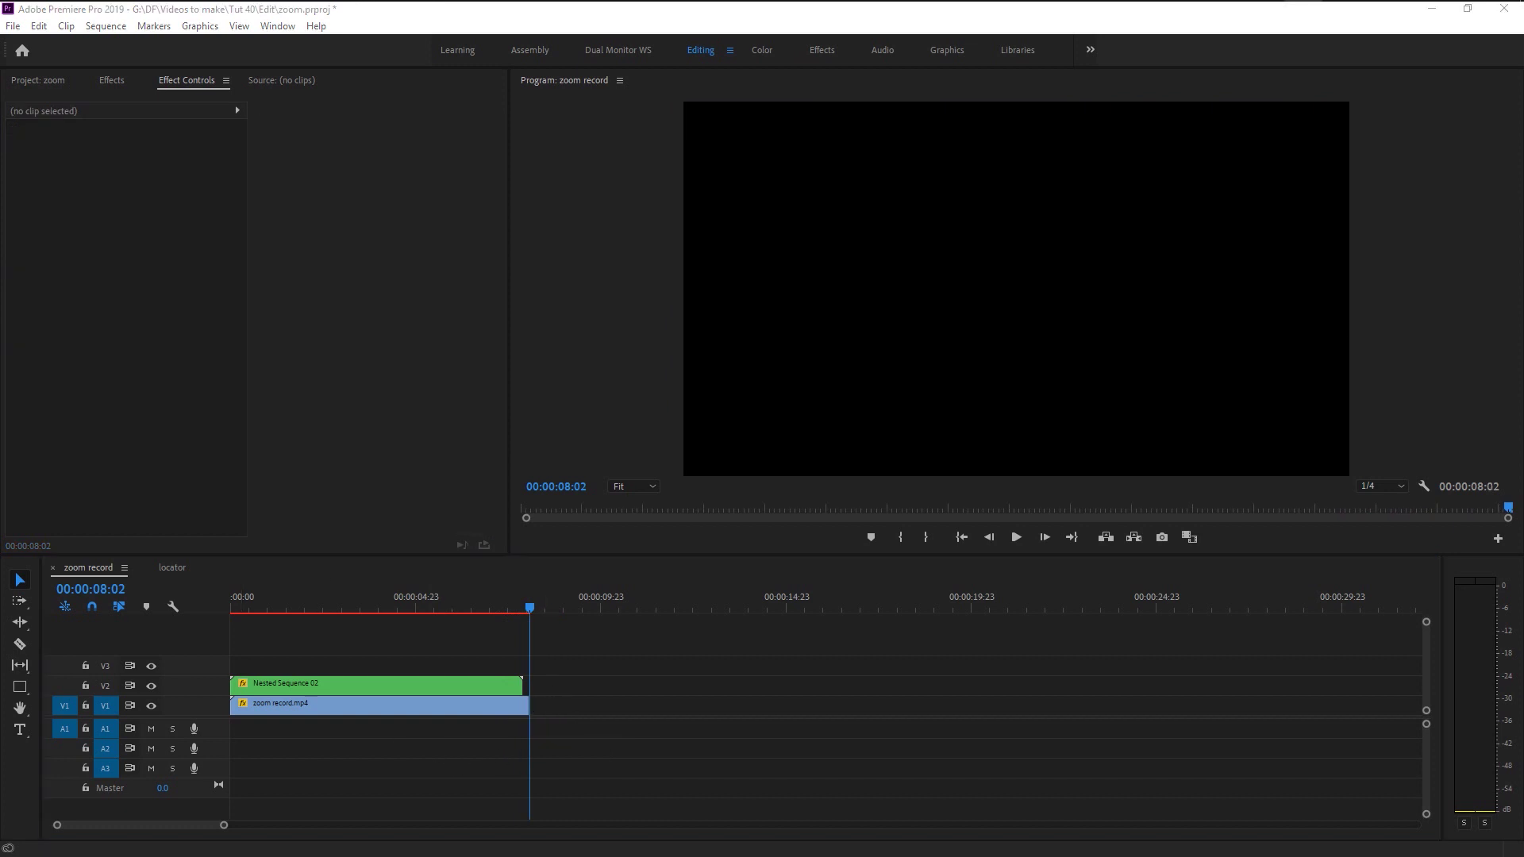
pyautogui.click(296, 264)
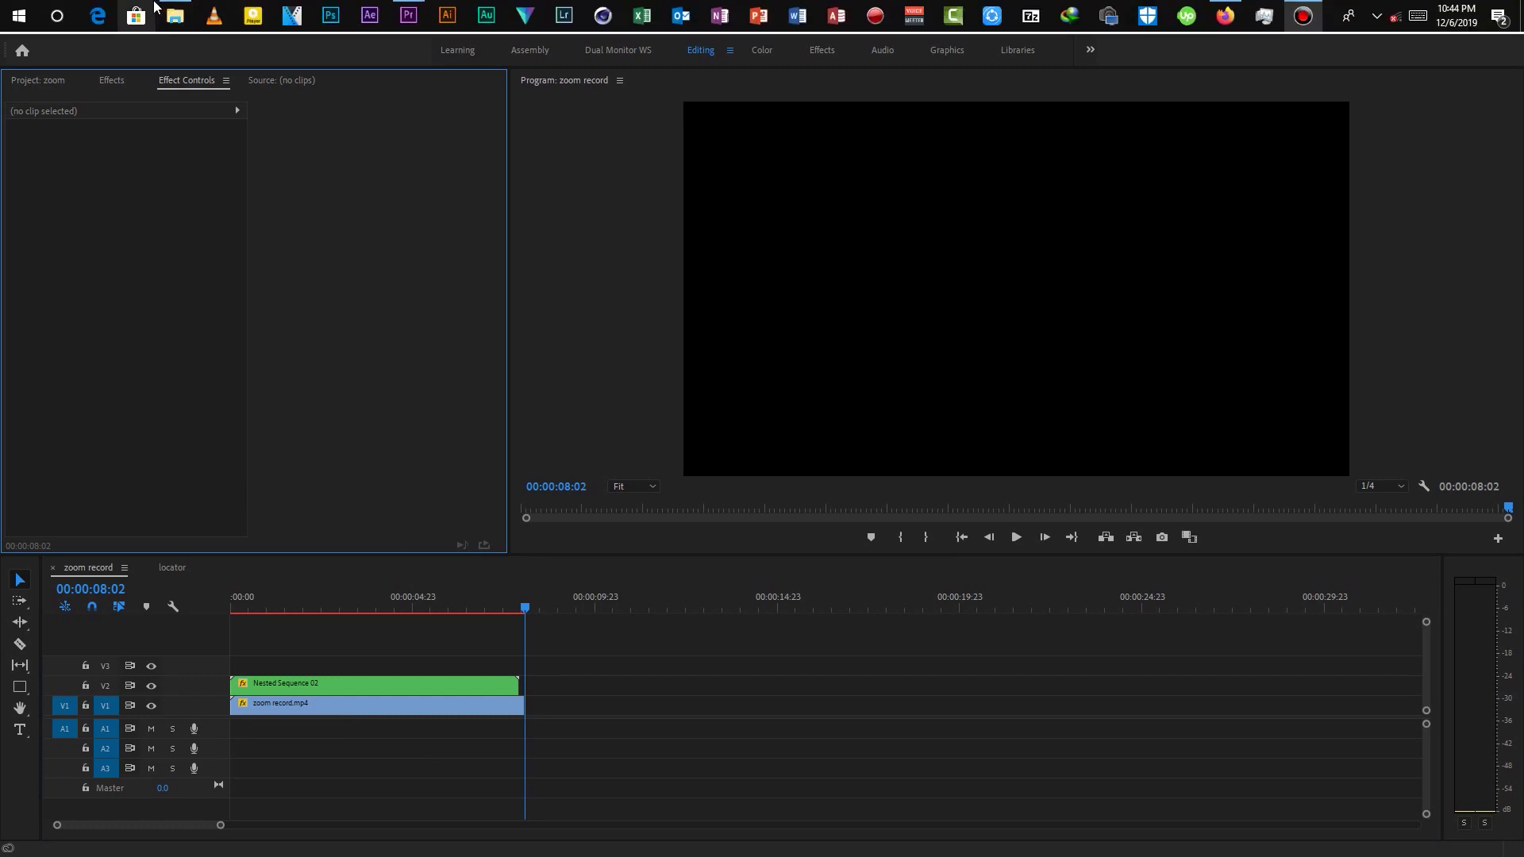
# - Add wakeup.mp4 from the zoom folder to V1, butted right after zoom record.mp4
pyautogui.click(177, 15)
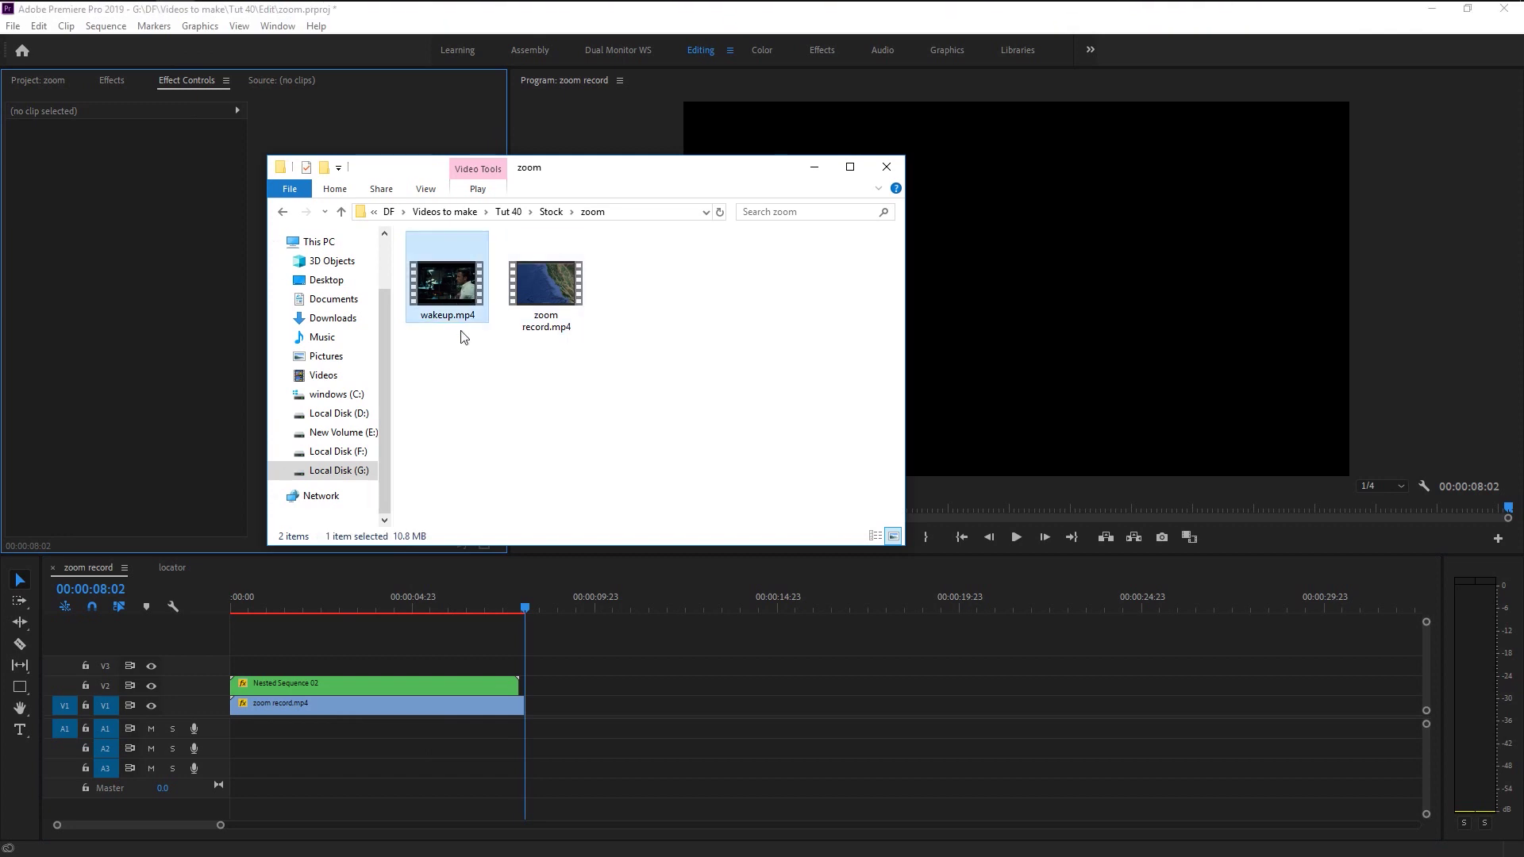
pyautogui.moveTo(461, 287); pyautogui.dragTo(682, 704)
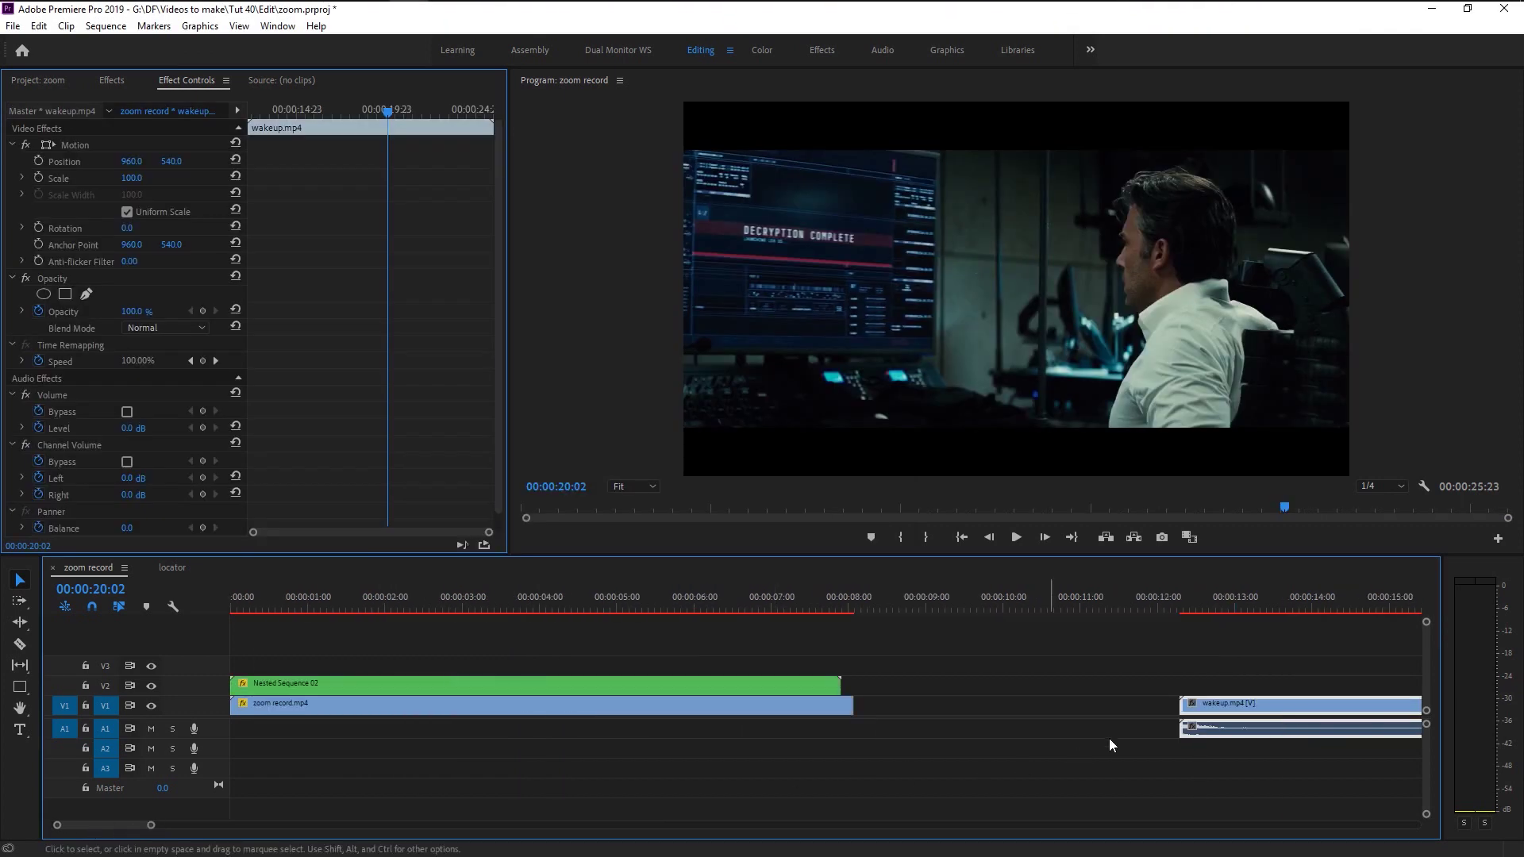
pyautogui.moveTo(1189, 722); pyautogui.dragTo(867, 727)
pyautogui.scroll(5, 865, 727)
pyautogui.scroll(2, 798, 705)
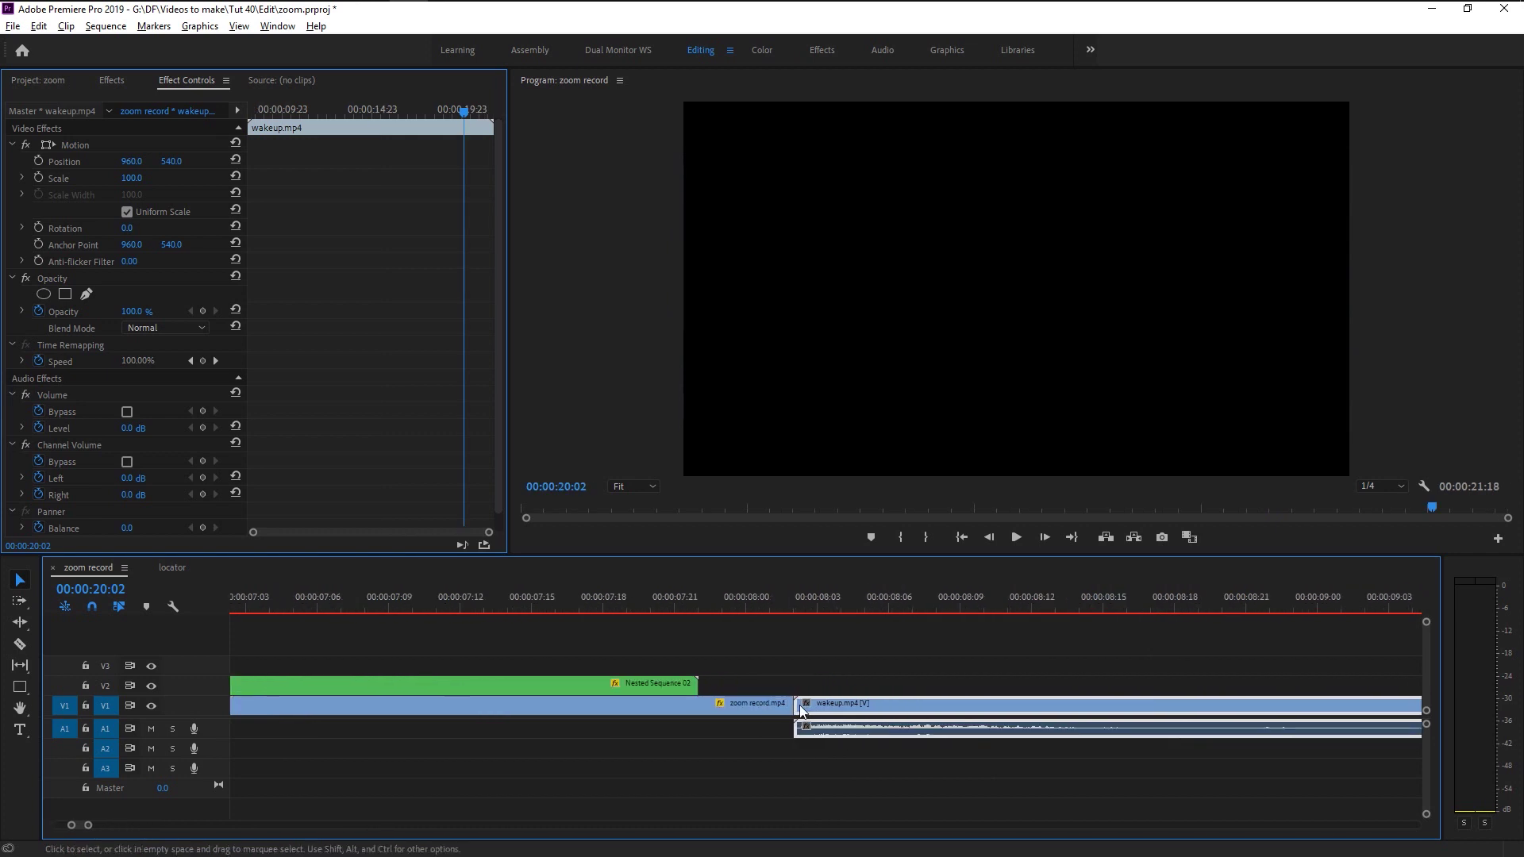
# - Apply default transitions at the 00:00:08:02 cut, then undo them
pyautogui.click(801, 615)
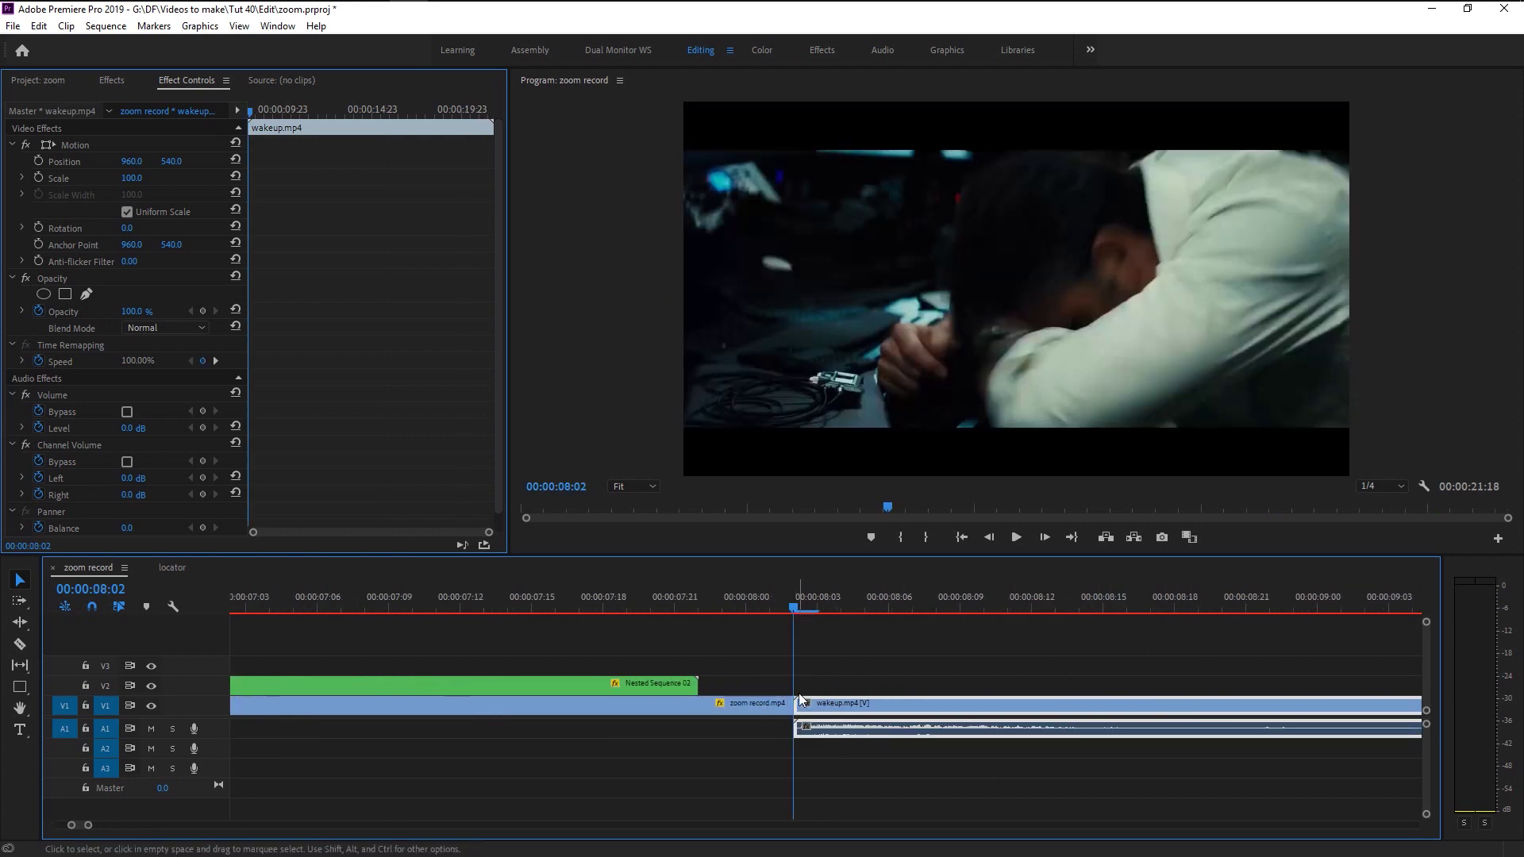
pyautogui.rightClick(800, 724)
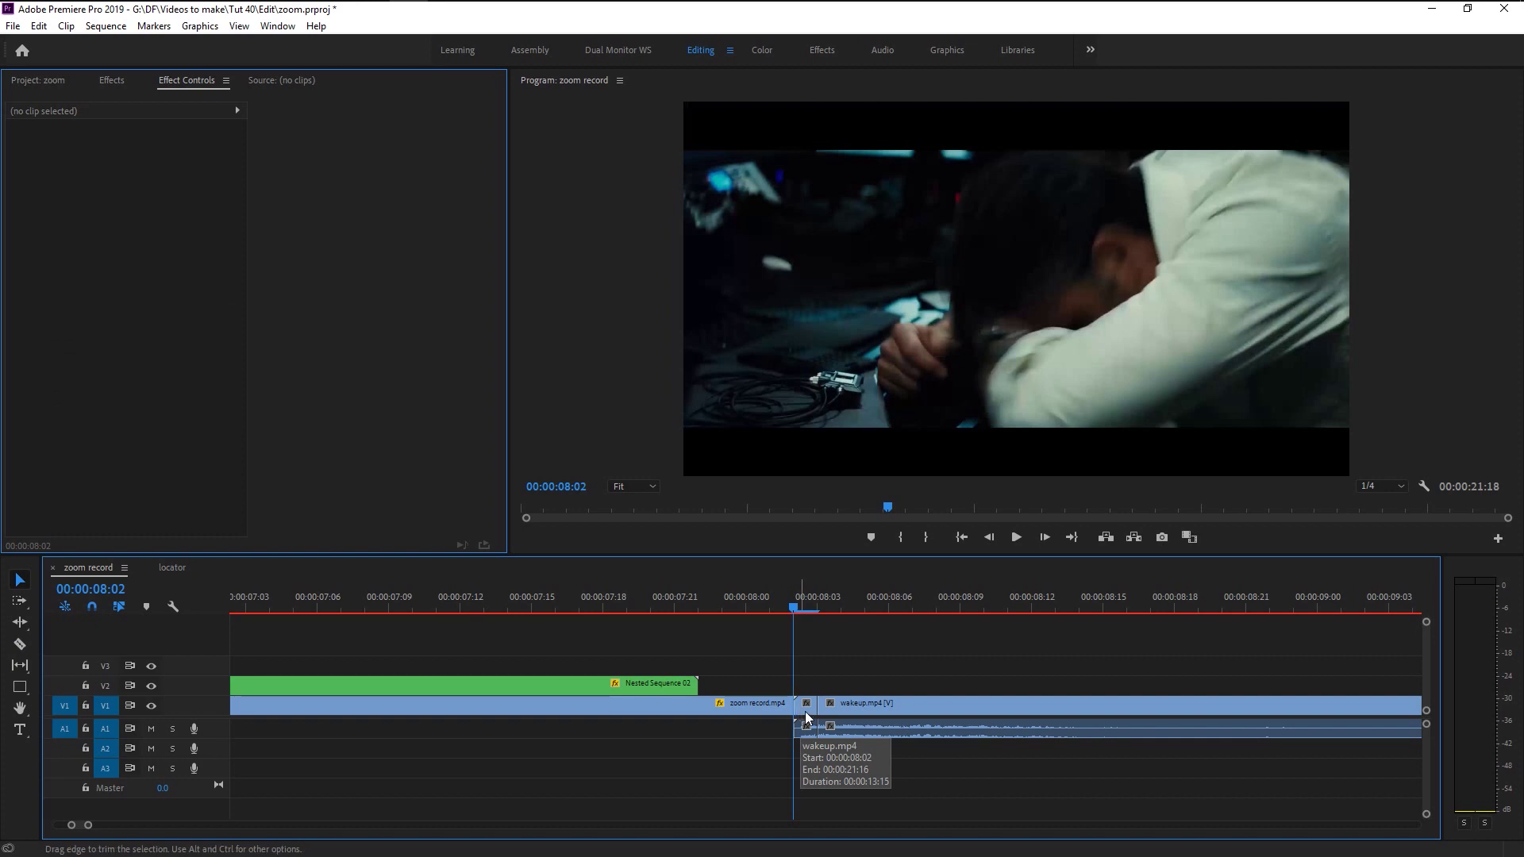
pyautogui.click(818, 731)
pyautogui.hotkey('ctrl', 'z')
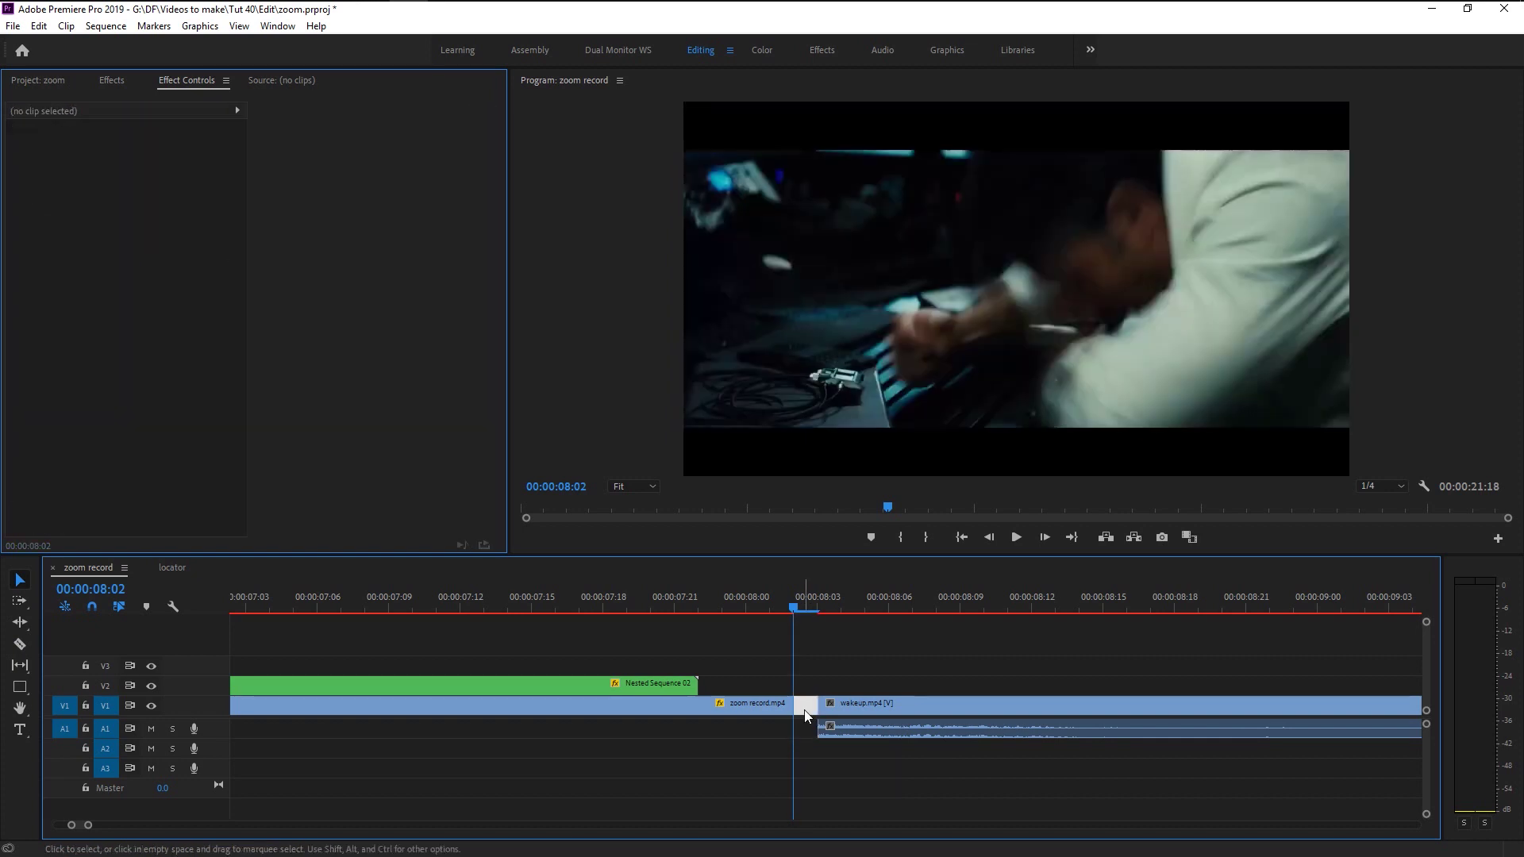
# - Apply default transitions at the cut and trim the Cross Dissolve to a few frames
pyautogui.press('Left')
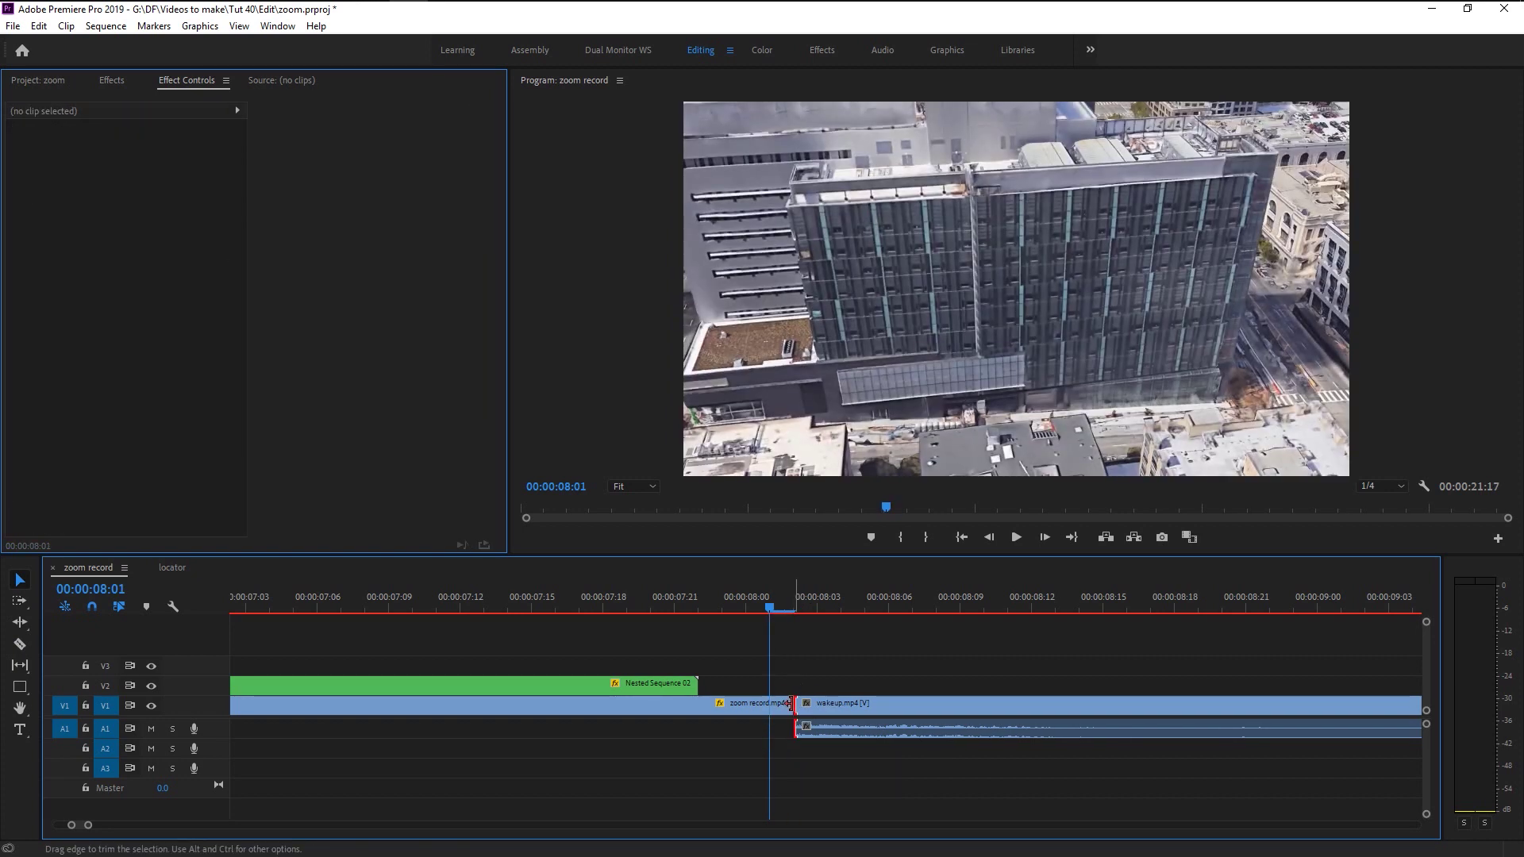
pyautogui.rightClick(794, 704)
pyautogui.click(848, 807)
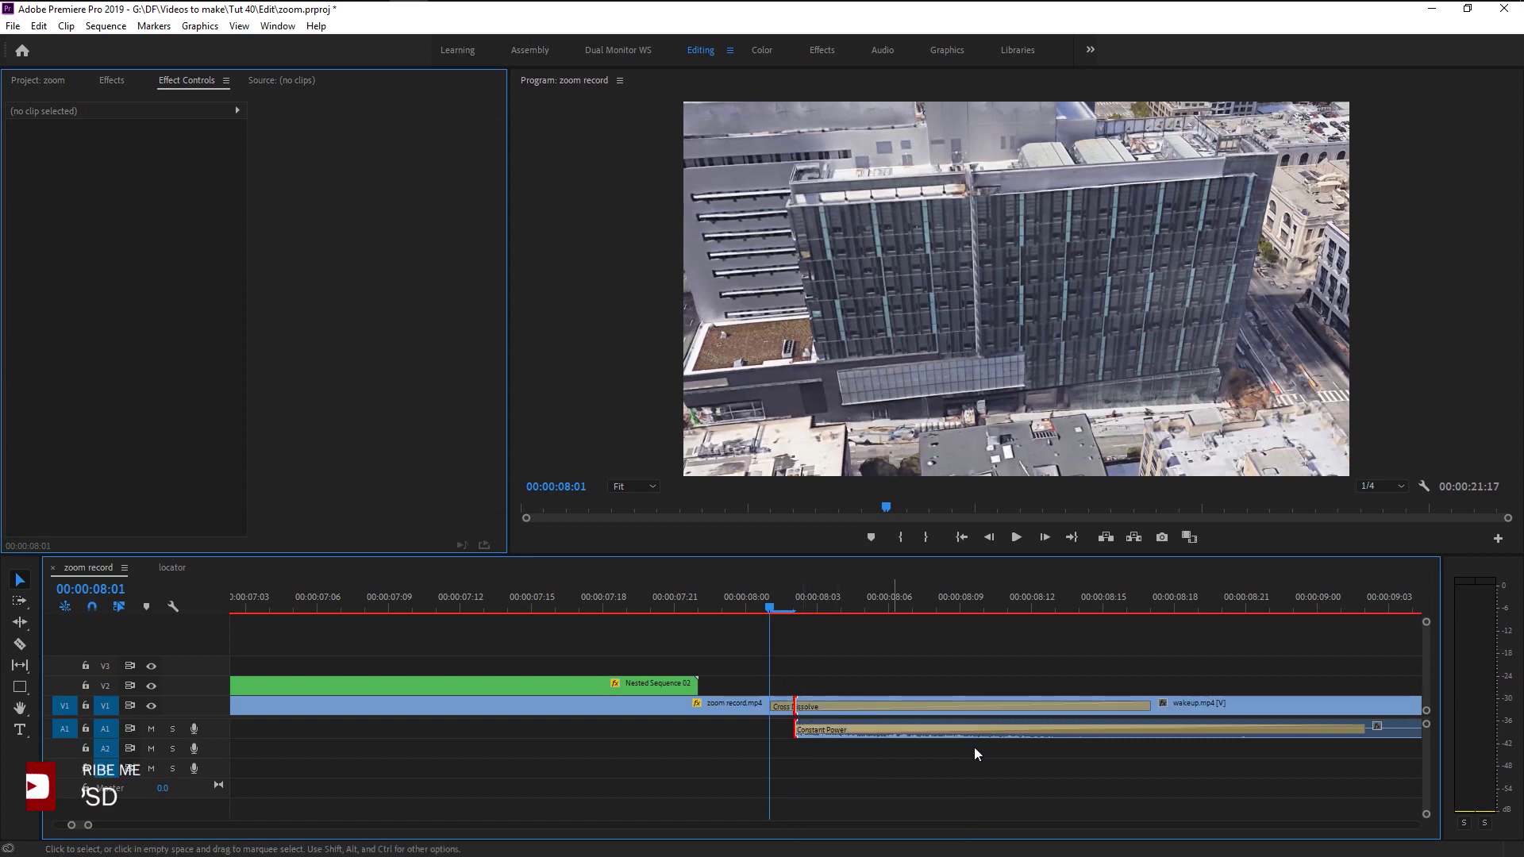
pyautogui.moveTo(952, 707); pyautogui.dragTo(774, 709)
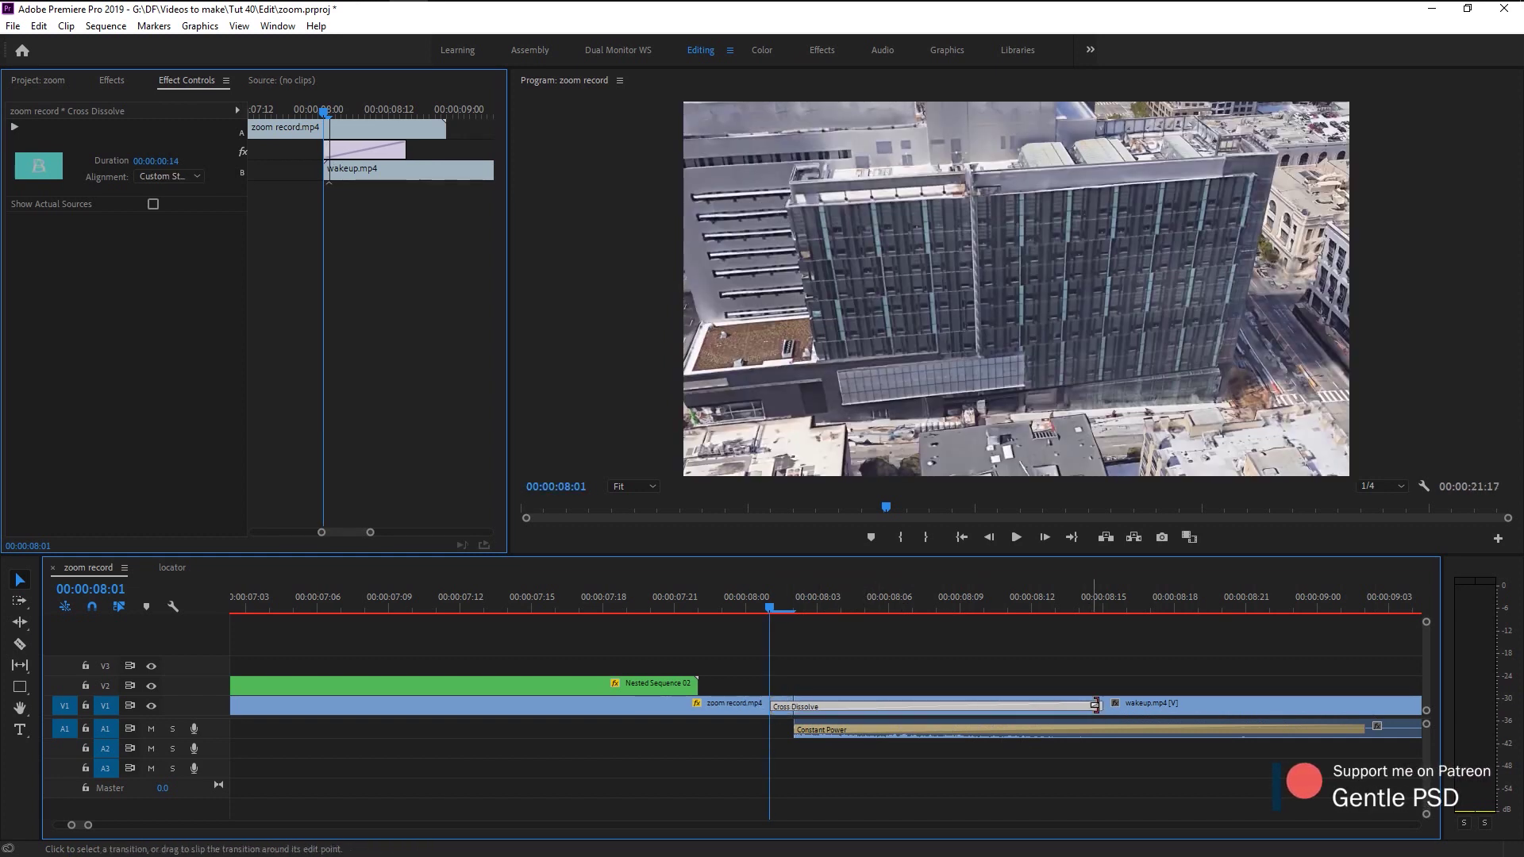
pyautogui.moveTo(1083, 707); pyautogui.dragTo(1059, 706)
pyautogui.moveTo(965, 706); pyautogui.dragTo(876, 706)
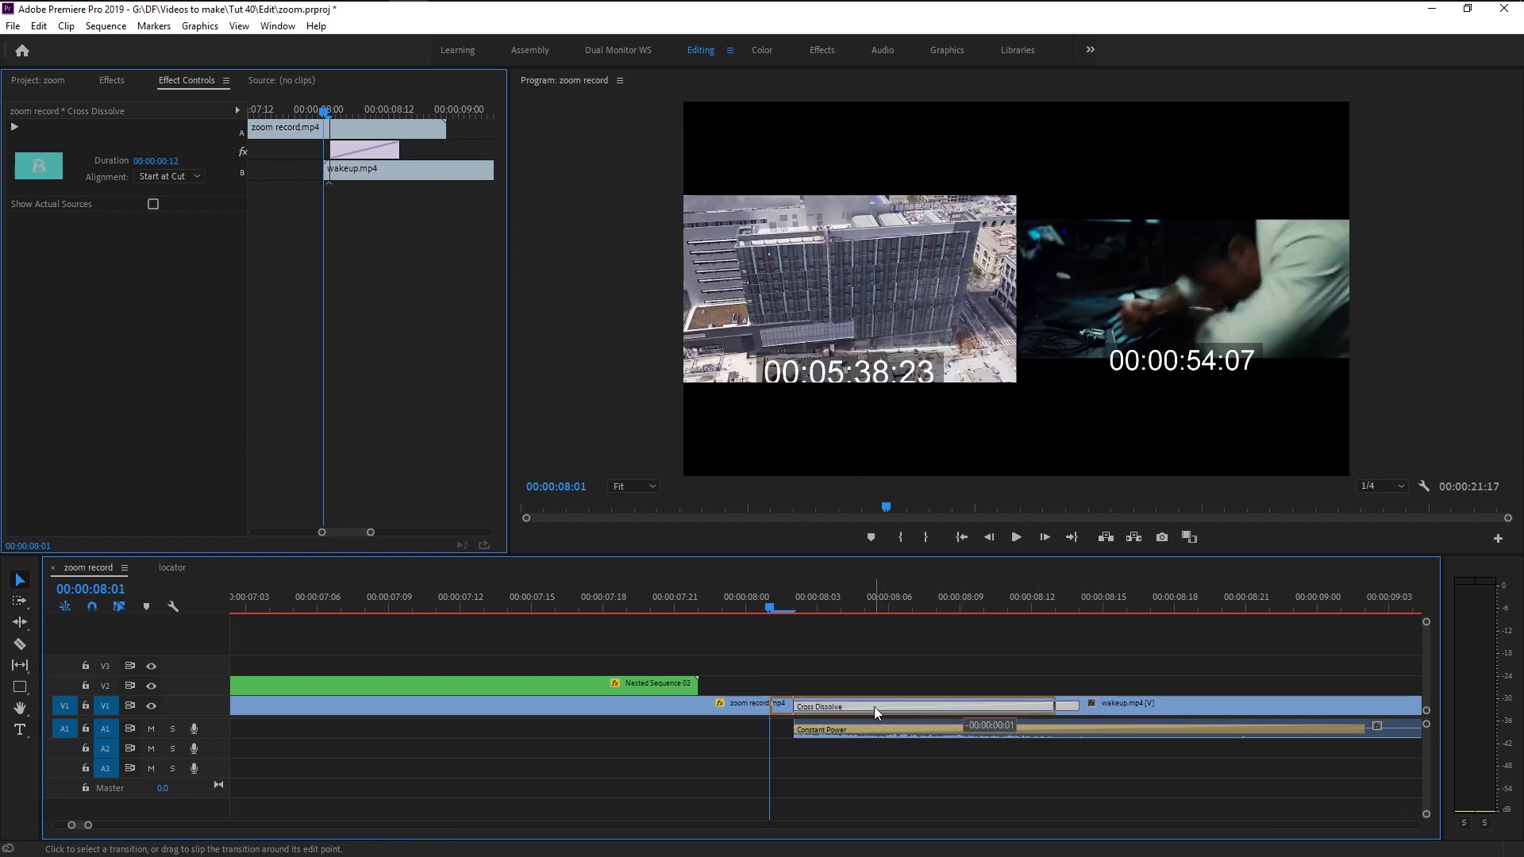
pyautogui.moveTo(1056, 707); pyautogui.dragTo(881, 708)
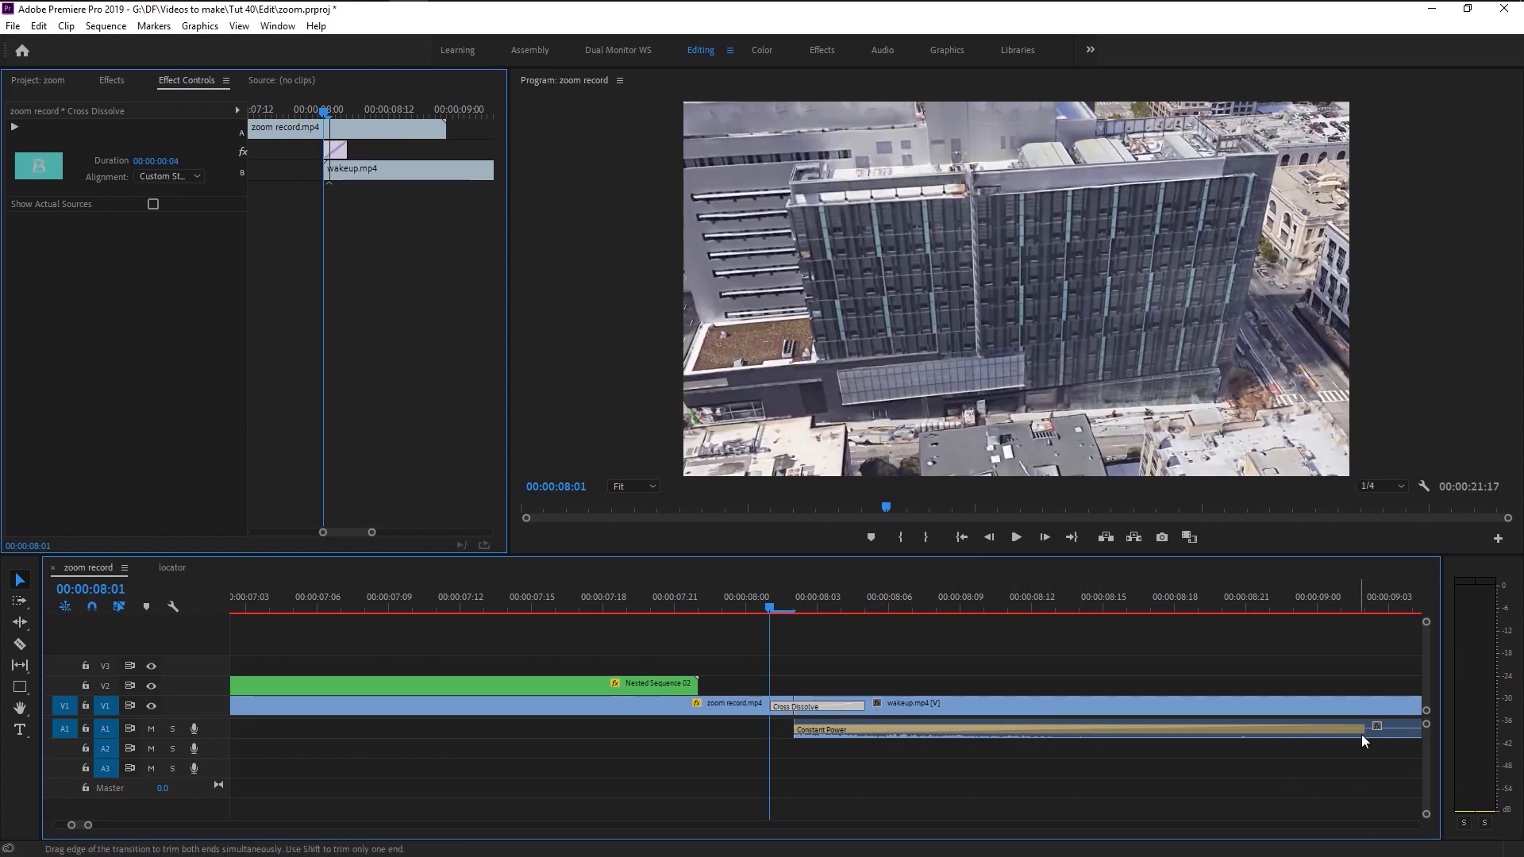
# - Shorten the Constant Power audio transition to one frame and zoom out to the whole sequence
pyautogui.moveTo(1363, 741); pyautogui.dragTo(830, 730)
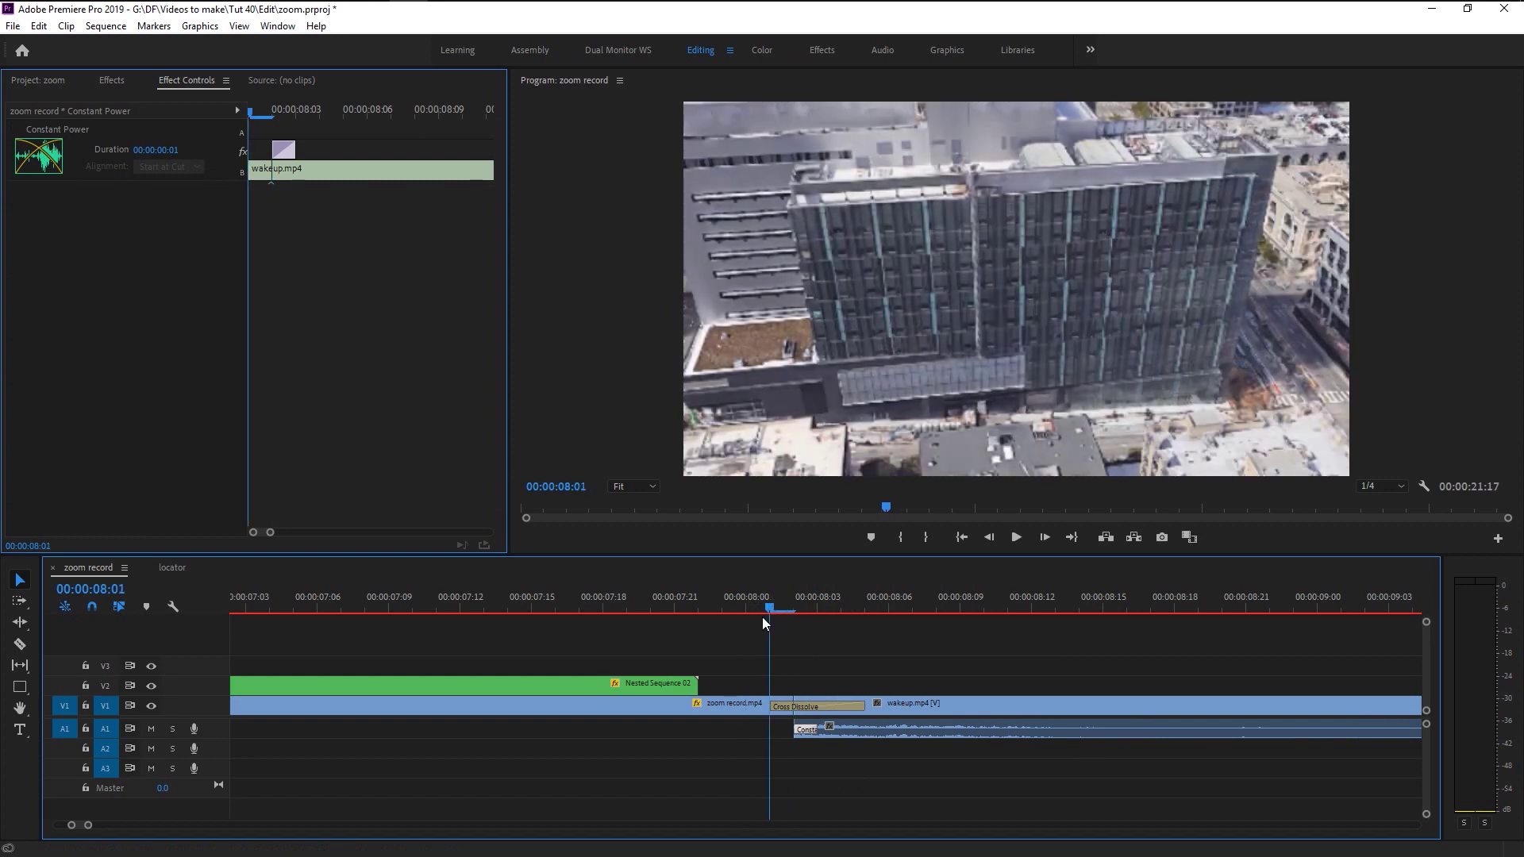
pyautogui.press('\\')
pyautogui.press('Home')
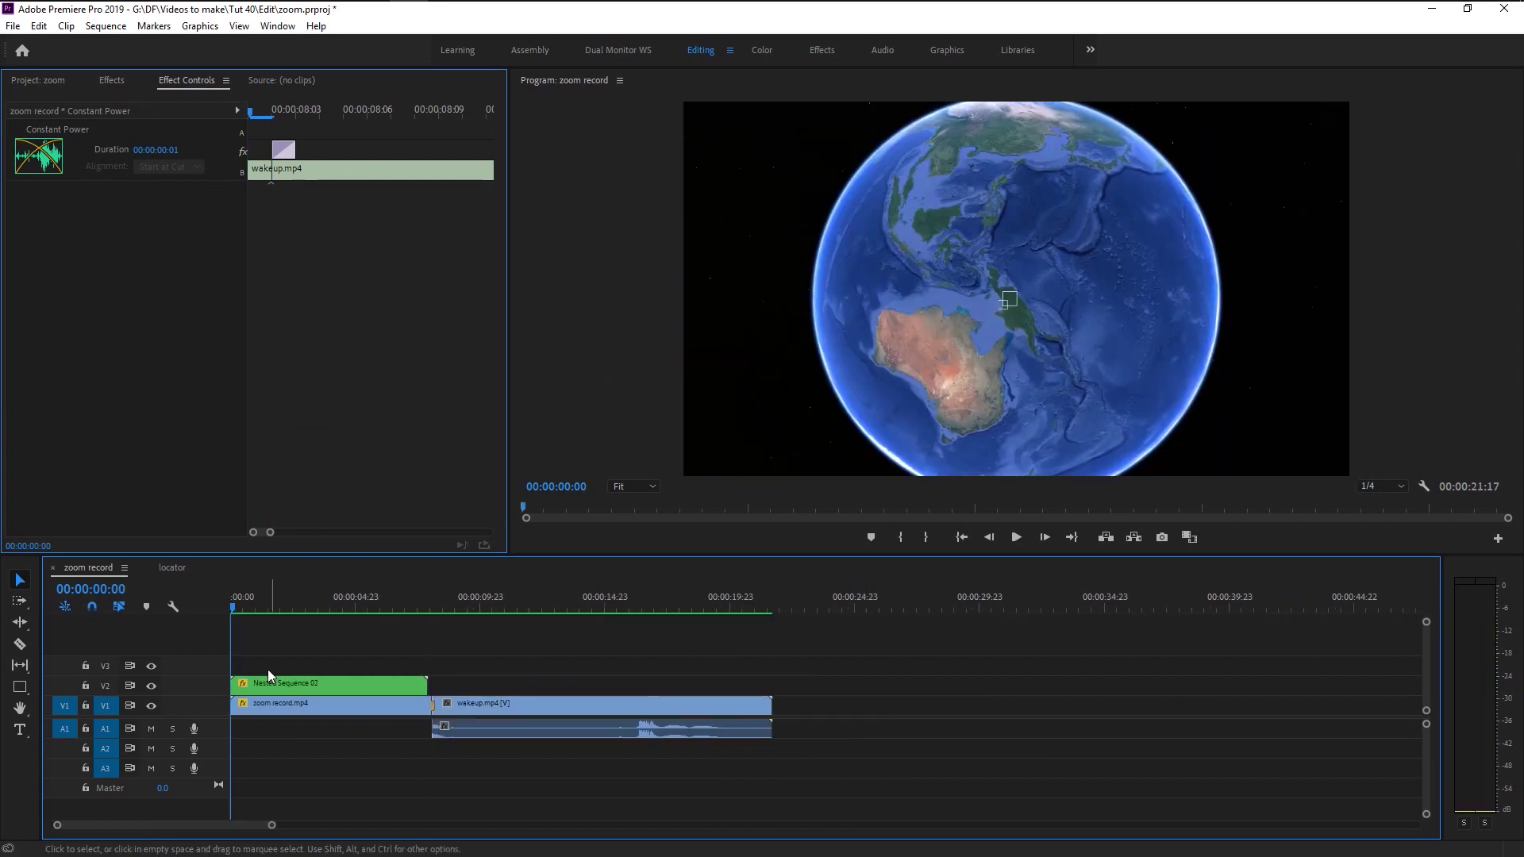
# - Preview past the cut, trim Nested Sequence 02's end slightly, then select it with zoom record.mp4
pyautogui.click(308, 797)
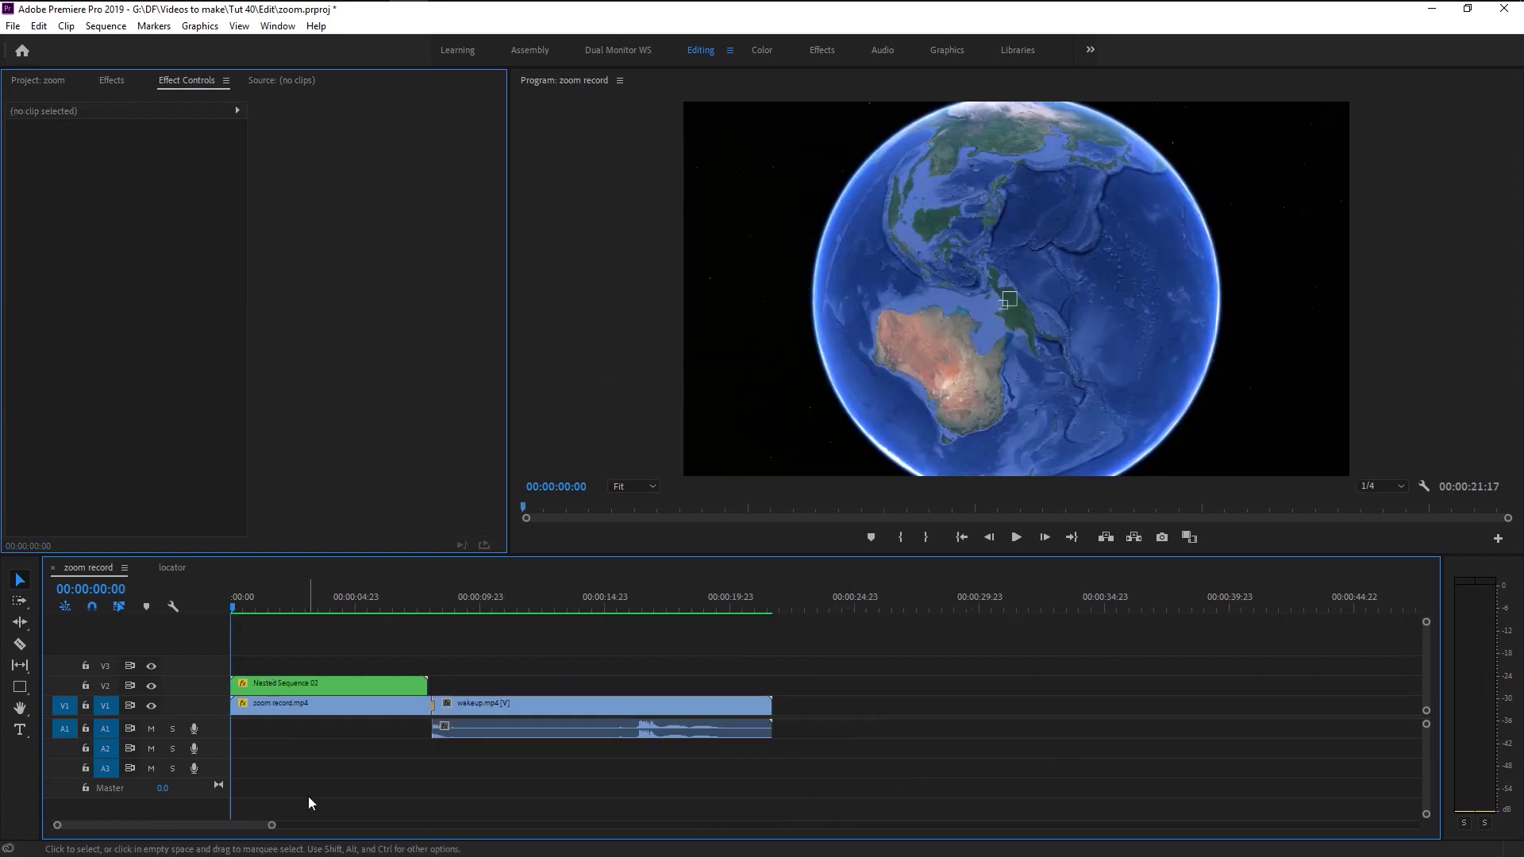
pyautogui.press('space')
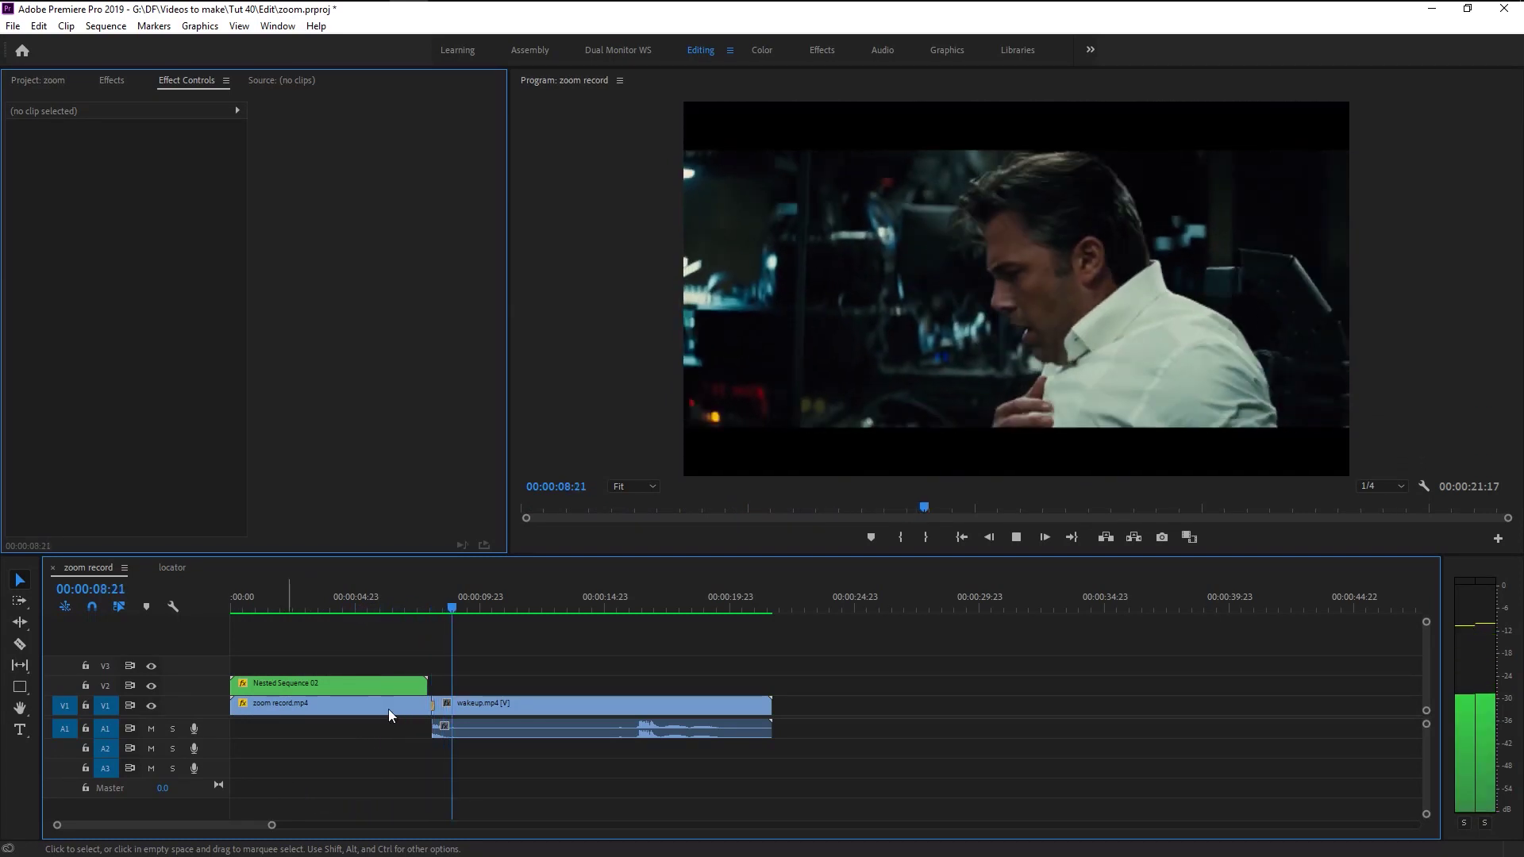
pyautogui.press('space')
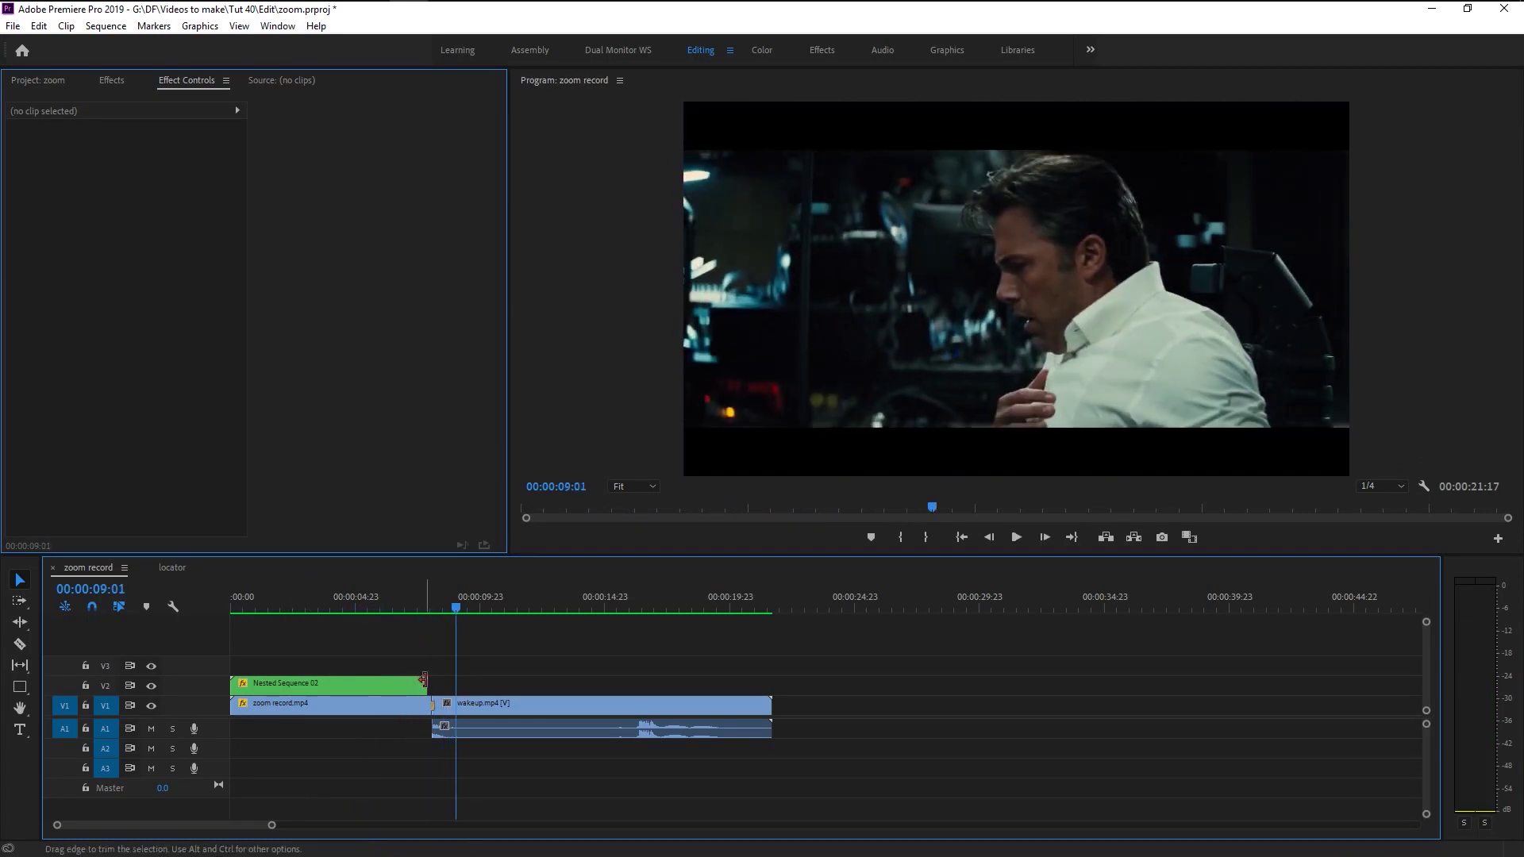
pyautogui.moveTo(411, 686); pyautogui.dragTo(404, 686)
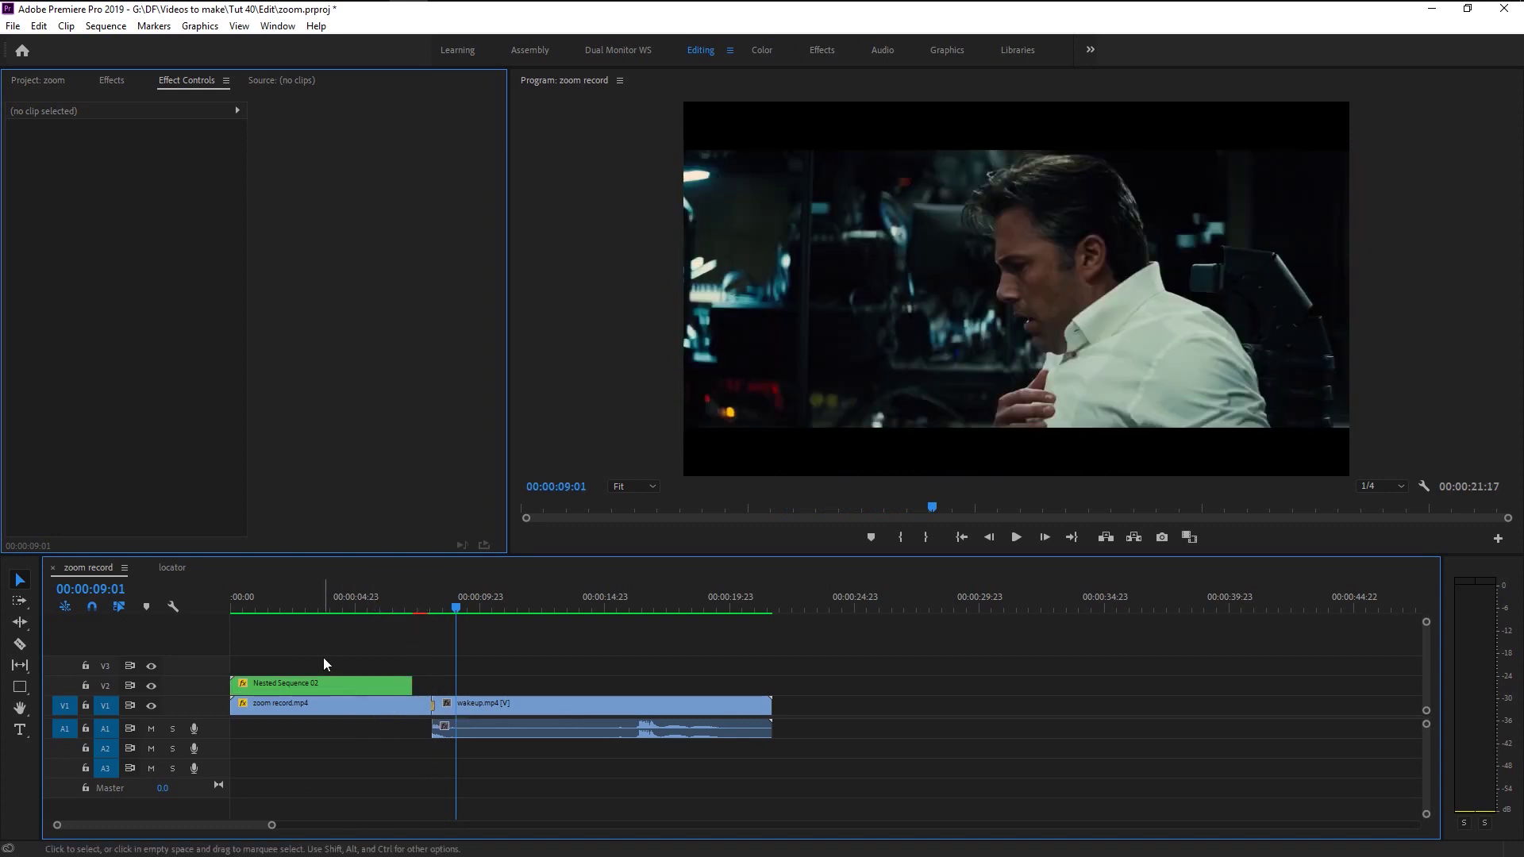
pyautogui.moveTo(324, 659); pyautogui.dragTo(354, 708)
# - Set Nested Sequence 02 and zoom record.mp4 to 200% speed
pyautogui.rightClick(354, 708)
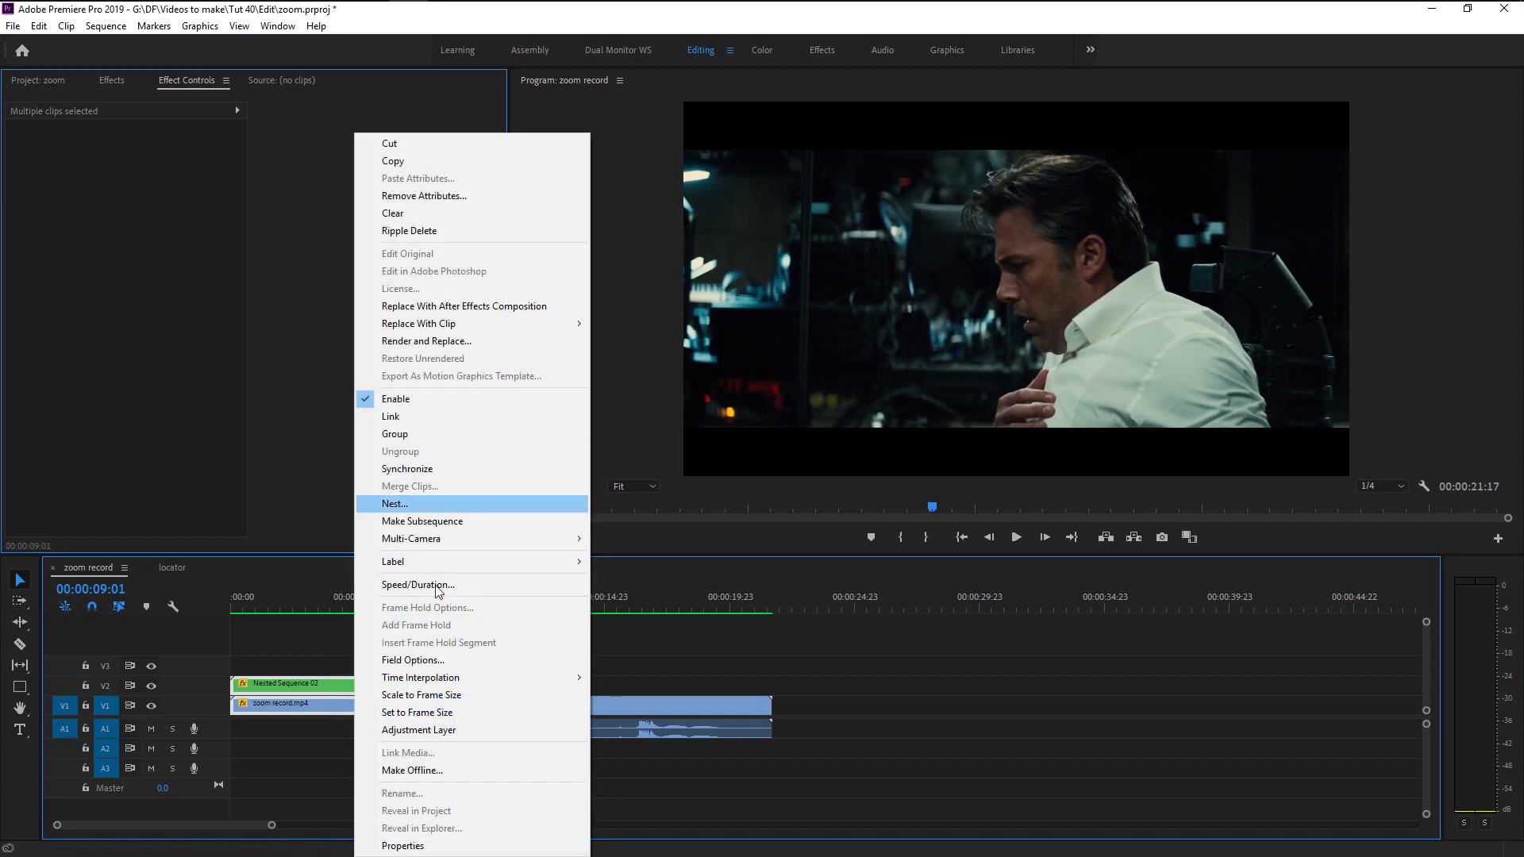
pyautogui.click(418, 585)
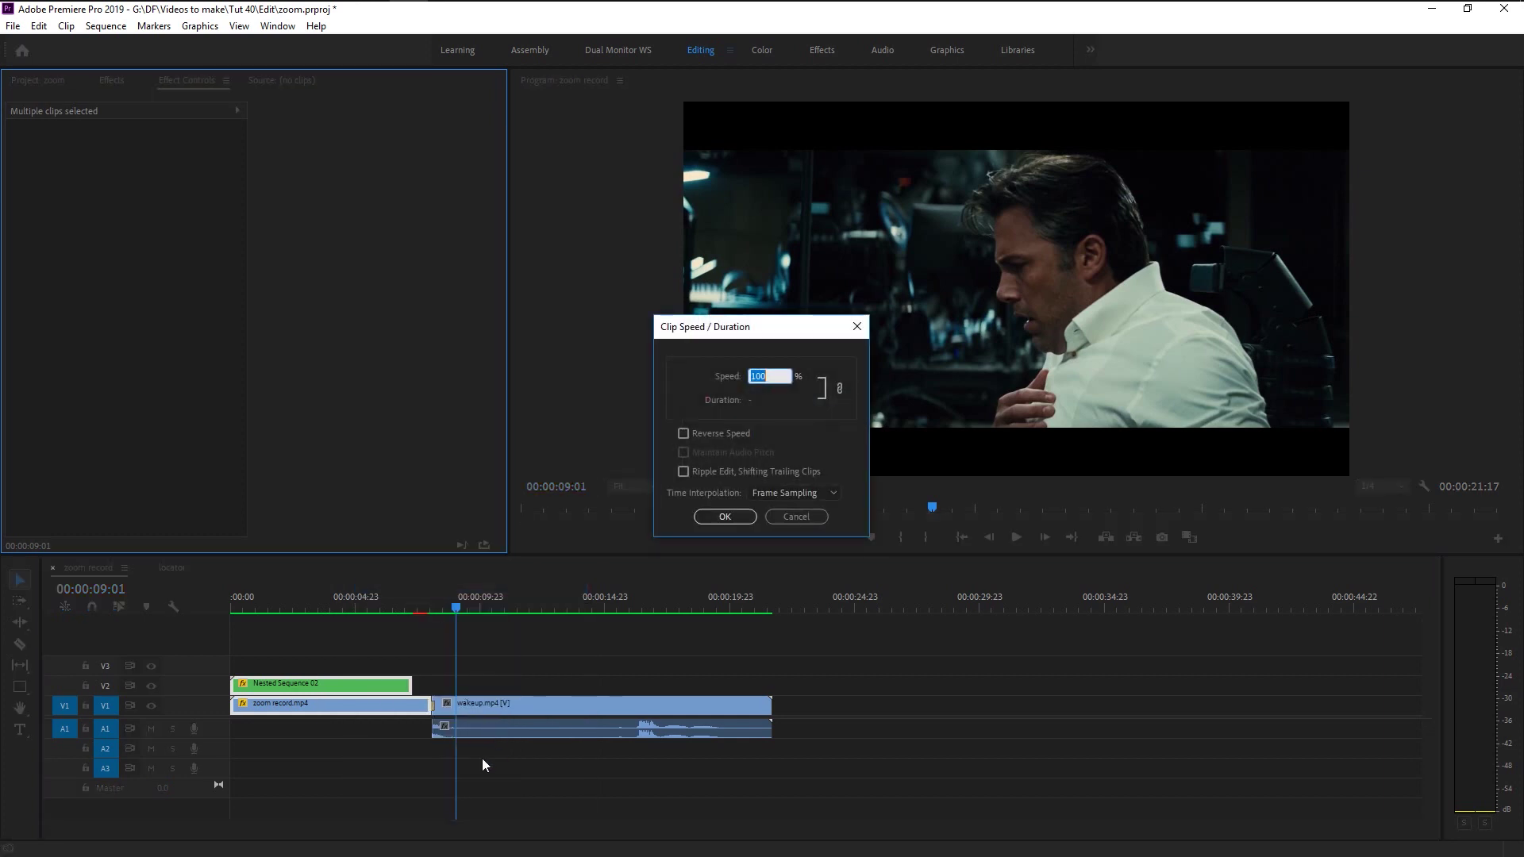
pyautogui.write('200')
pyautogui.press('Return')
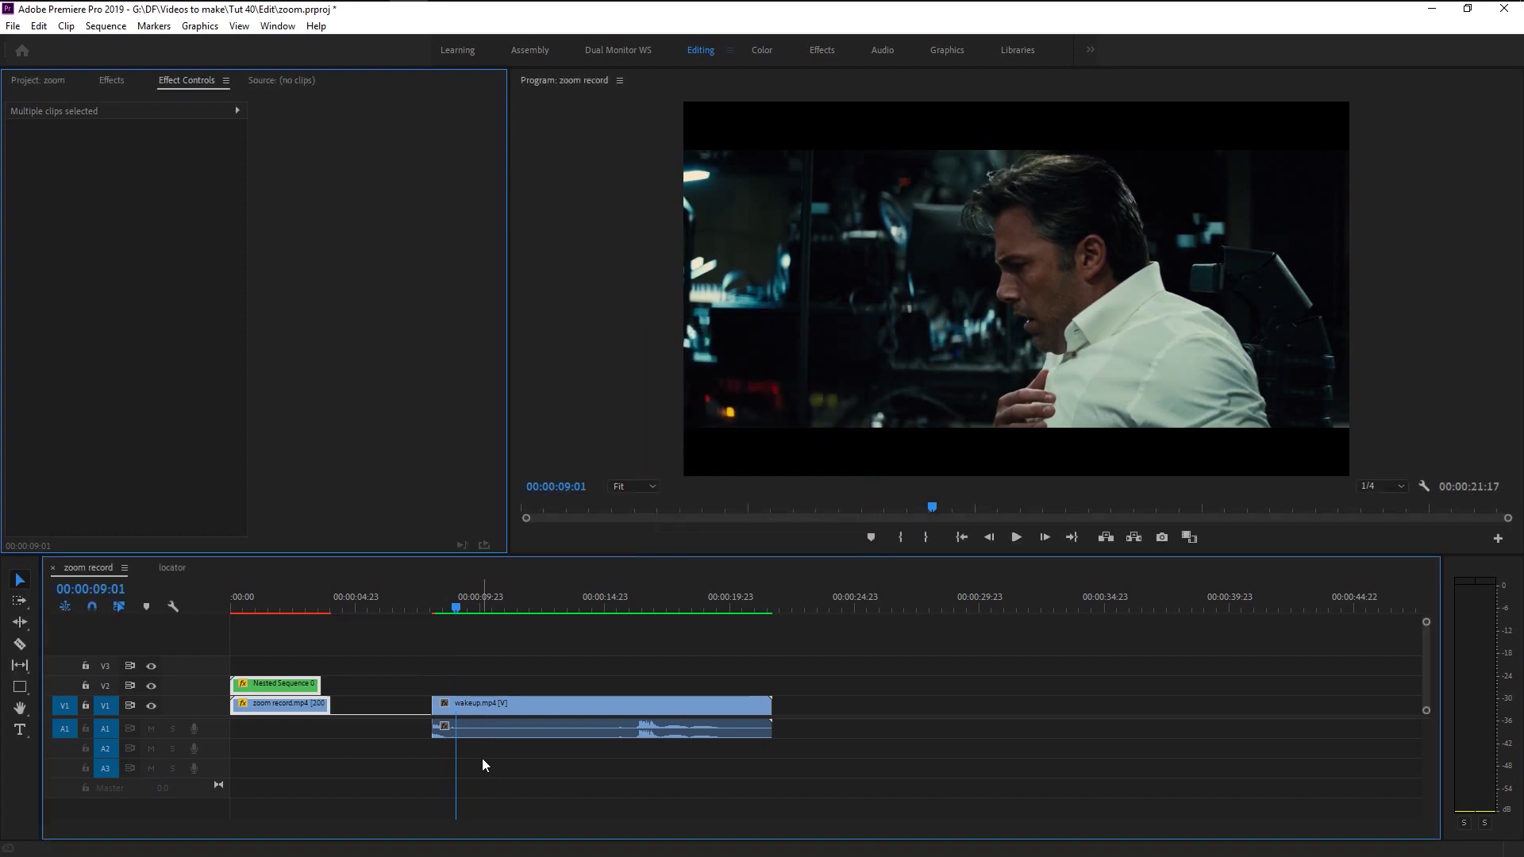
# - Delete the gap before wakeup.mp4 and reapply default transitions at the new cut
pyautogui.click(359, 706)
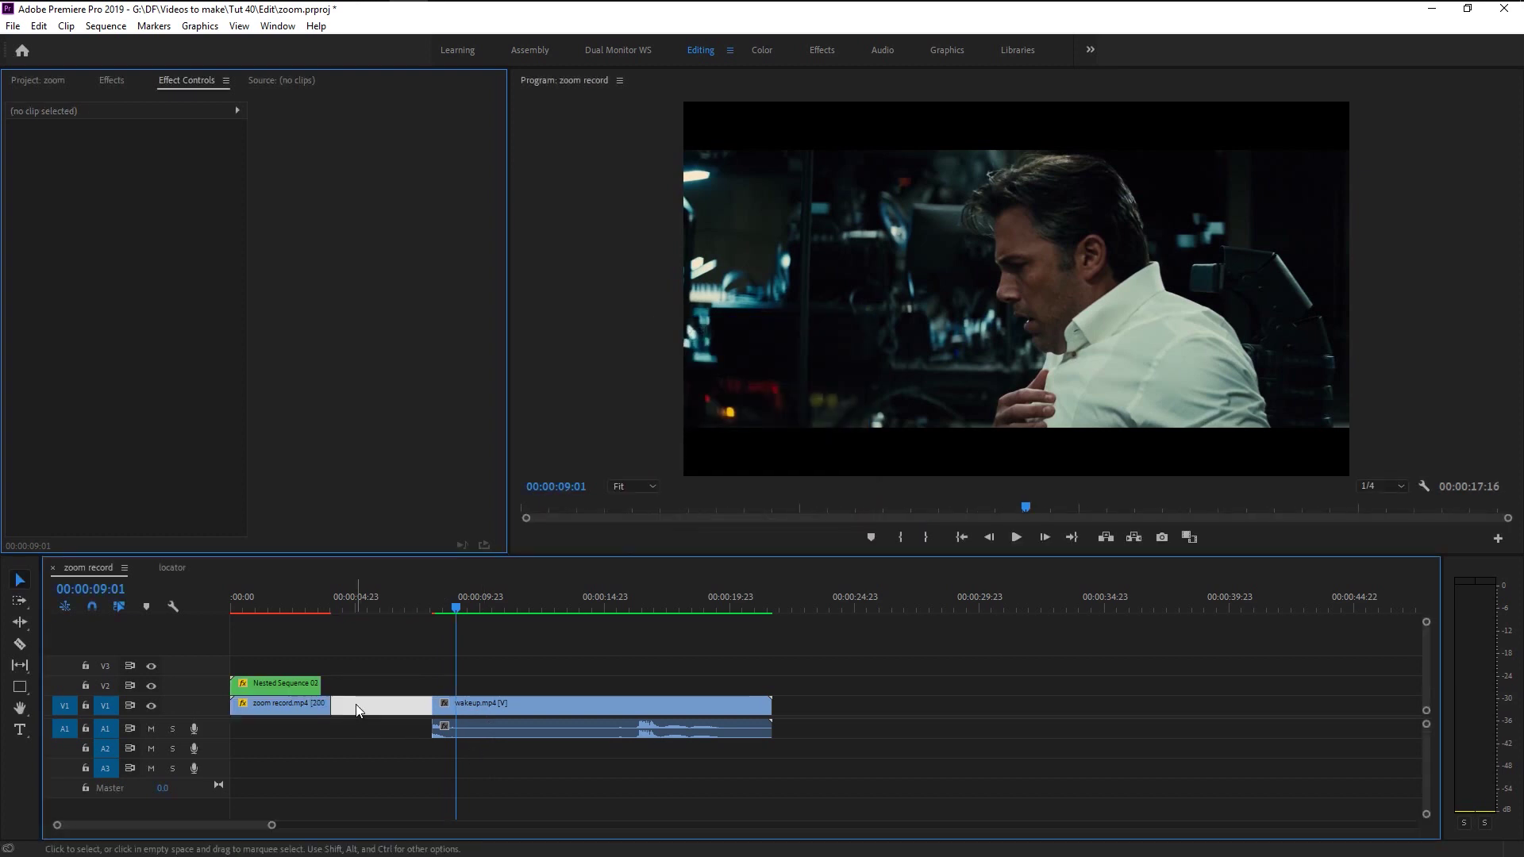
pyautogui.press('Delete')
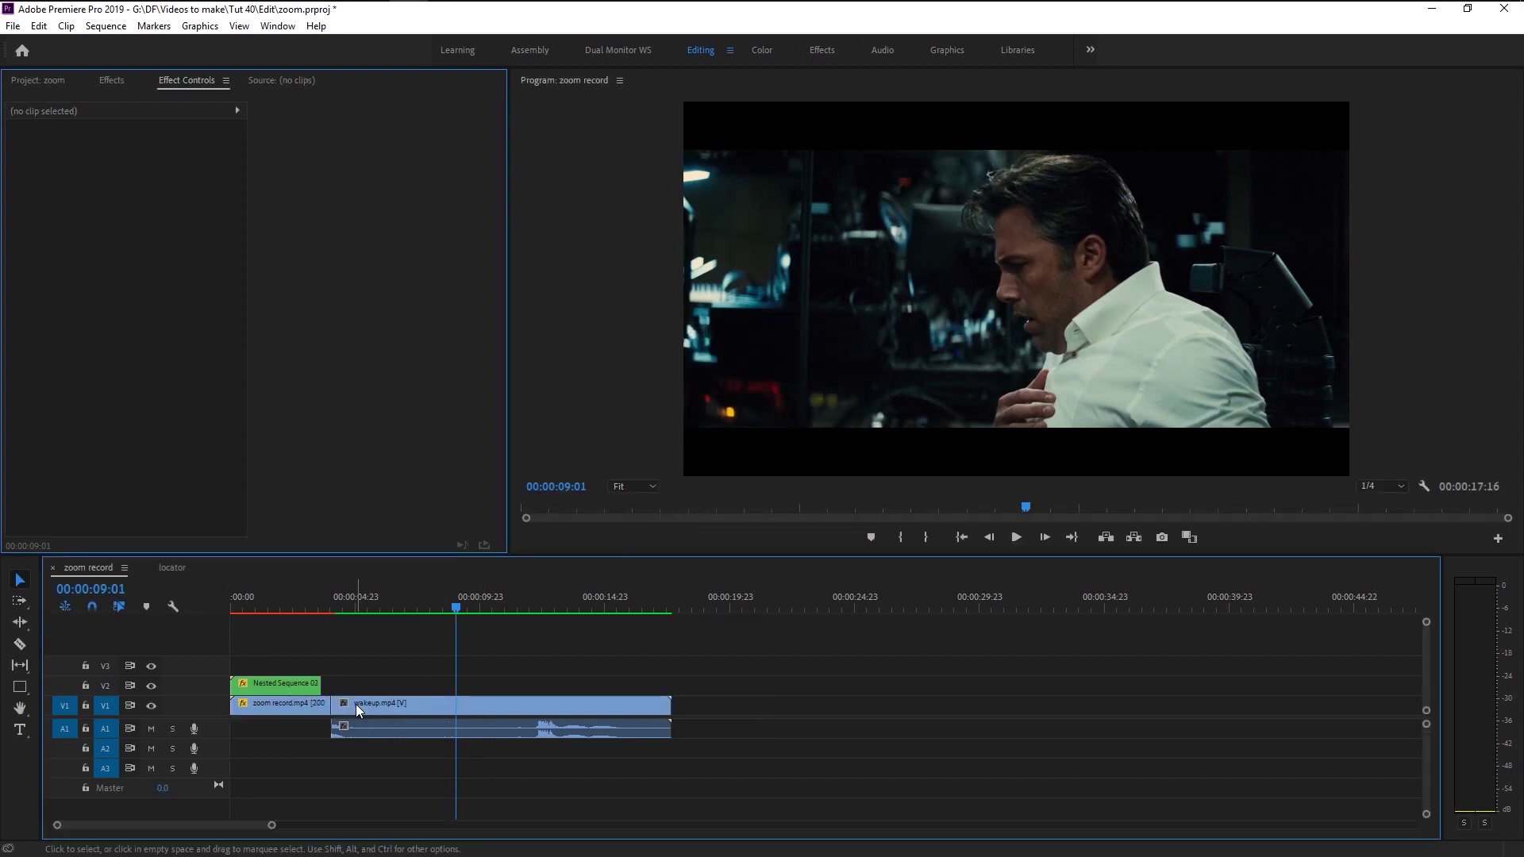
pyautogui.rightClick(332, 707)
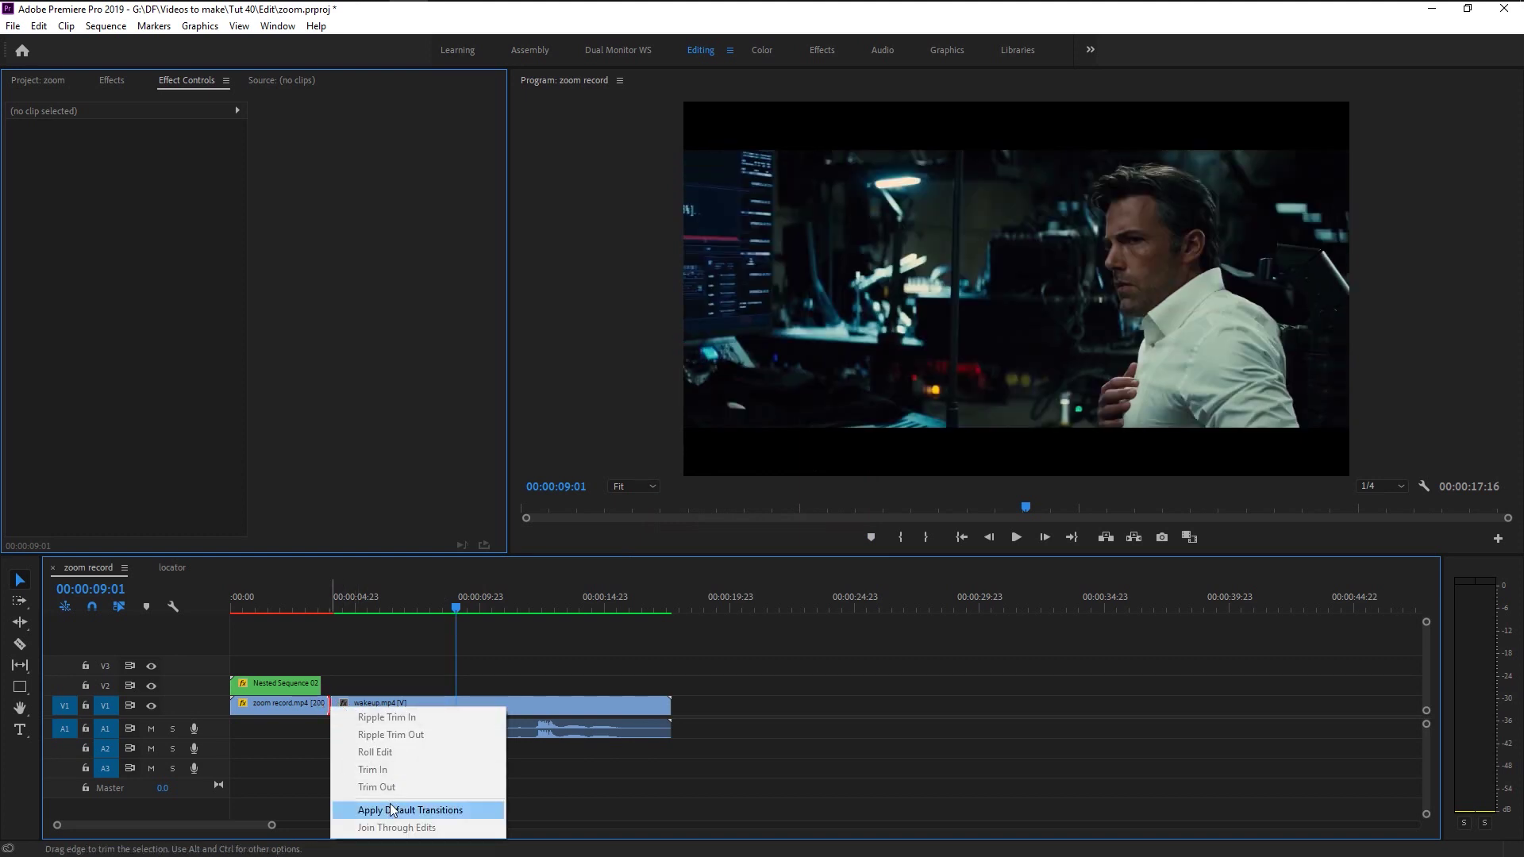
pyautogui.click(390, 810)
pyautogui.press('-')
pyautogui.press('Home')
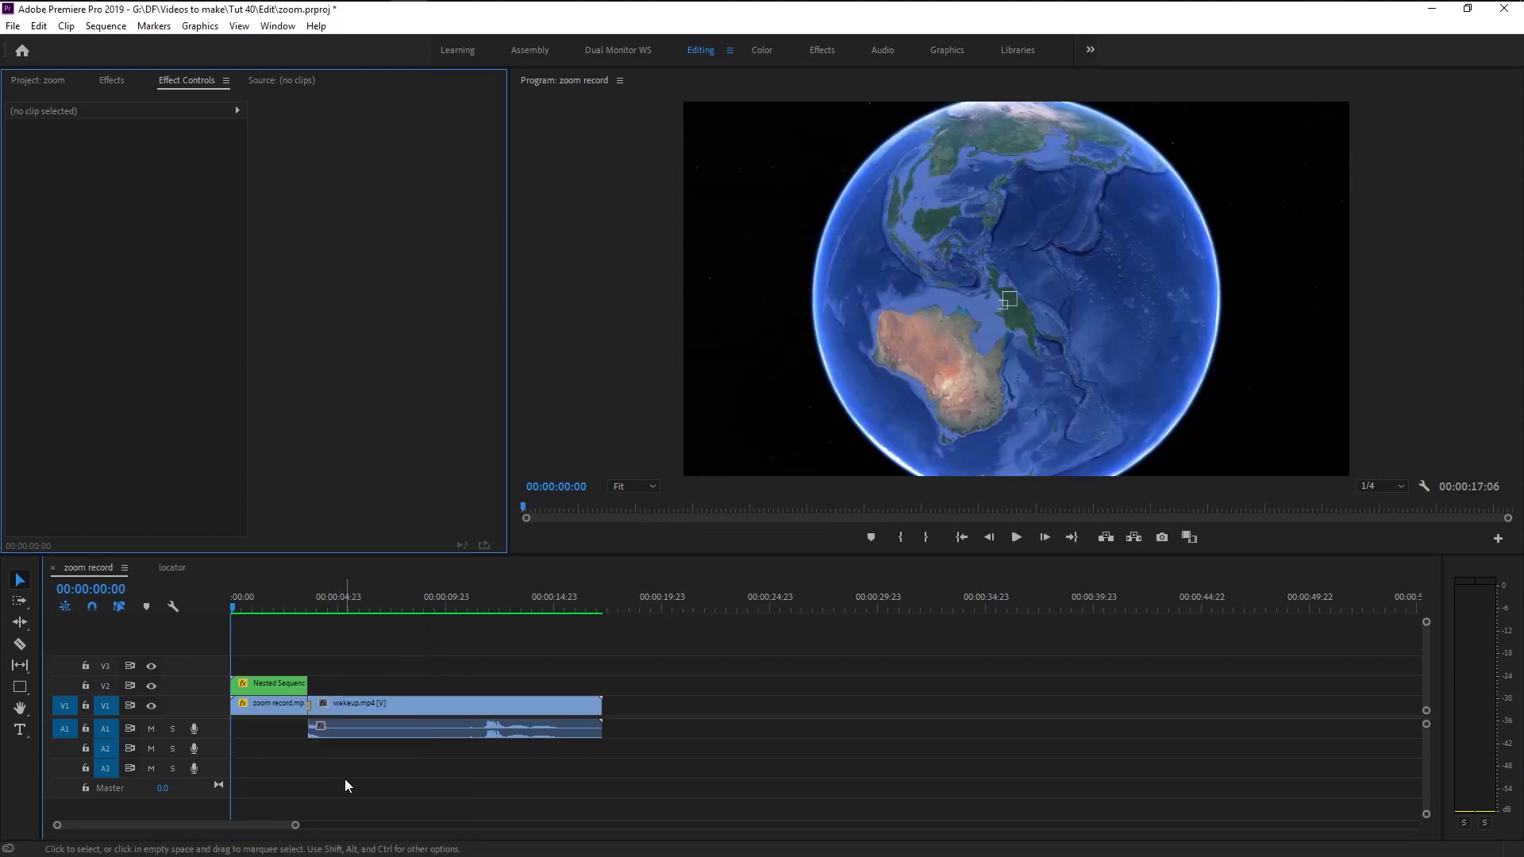
# - Preview the edit, switch Program monitor playback resolution to Full, and replay it from the start
pyautogui.press('space')
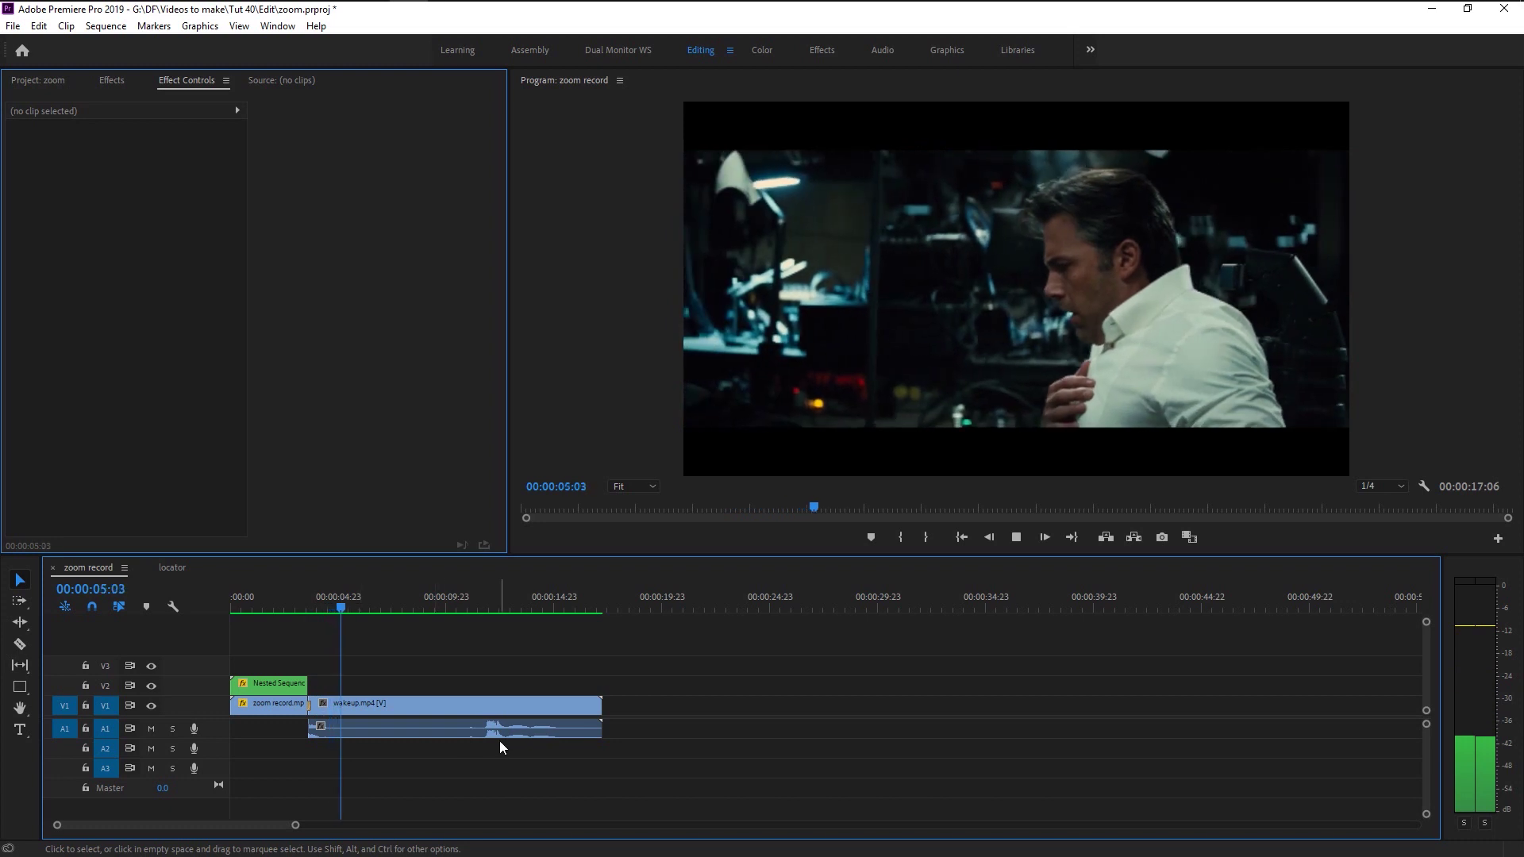
pyautogui.press('space')
pyautogui.click(1382, 492)
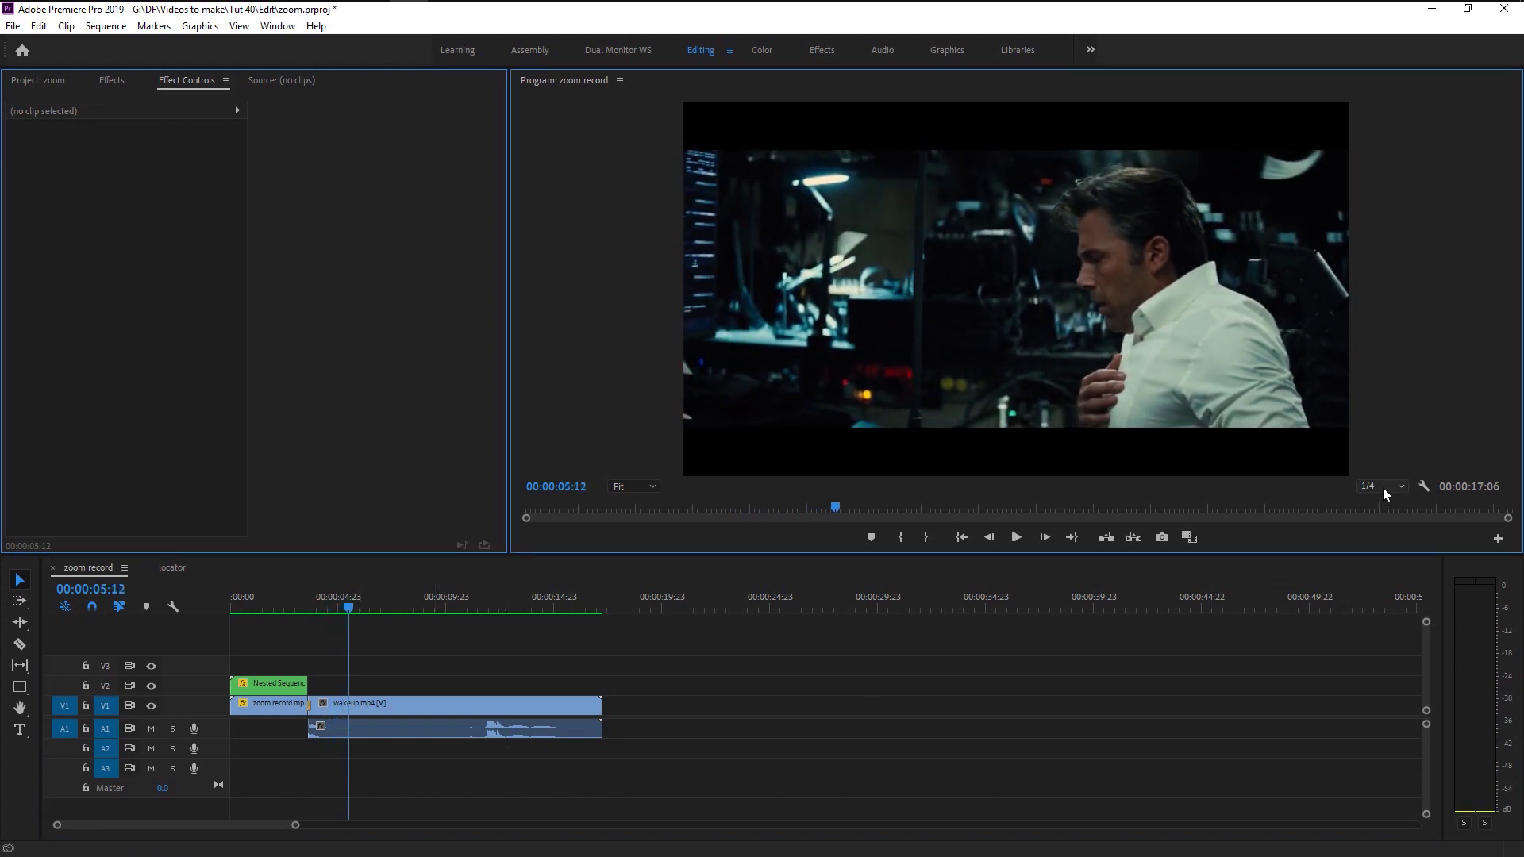
pyautogui.click(1379, 510)
pyautogui.press('Home')
pyautogui.press('space')
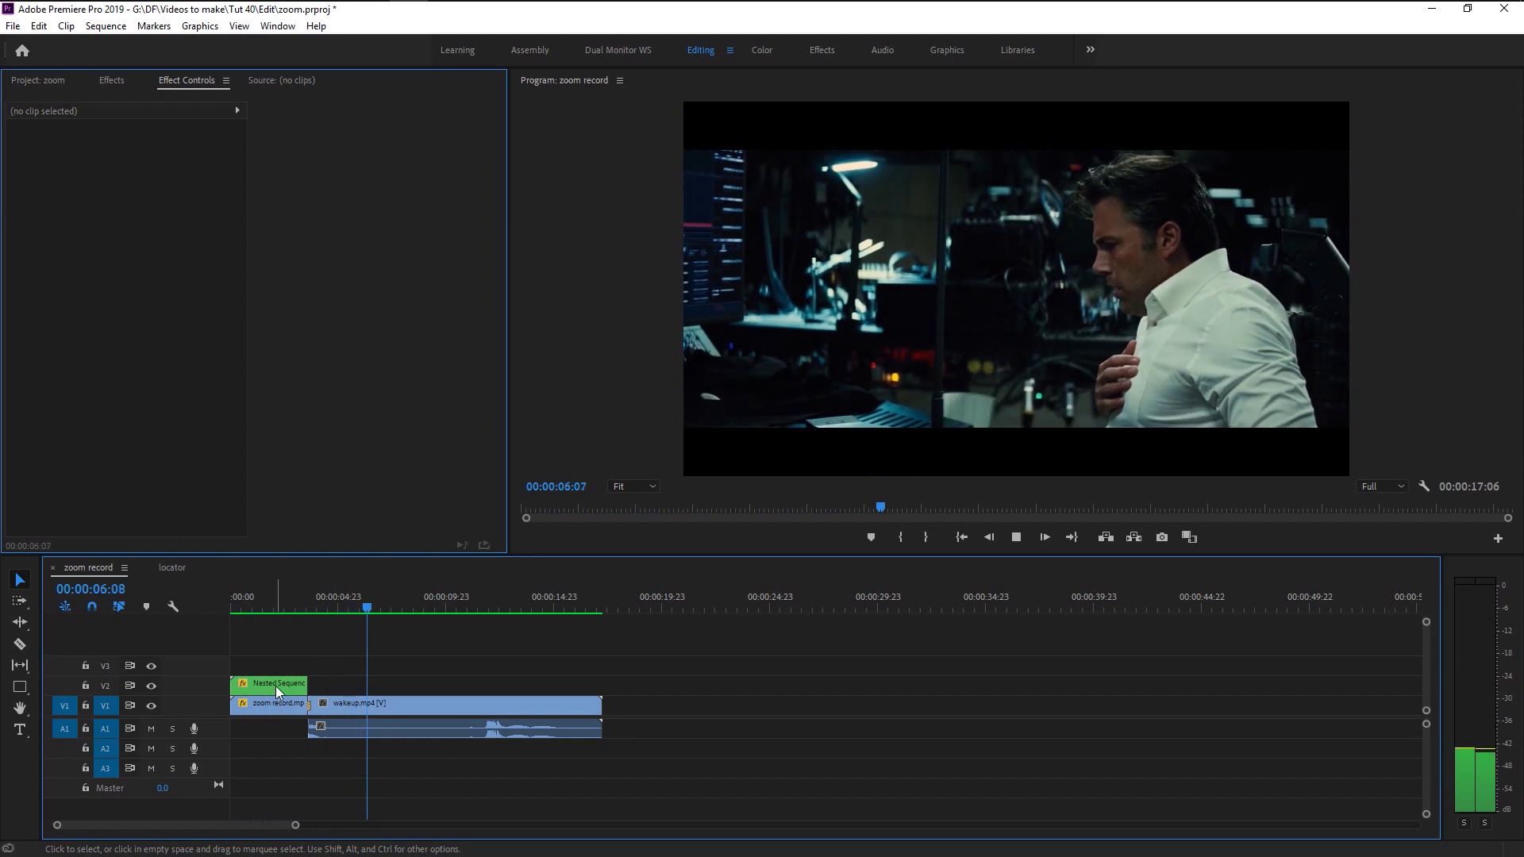
pyautogui.press('space')
pyautogui.press('space')
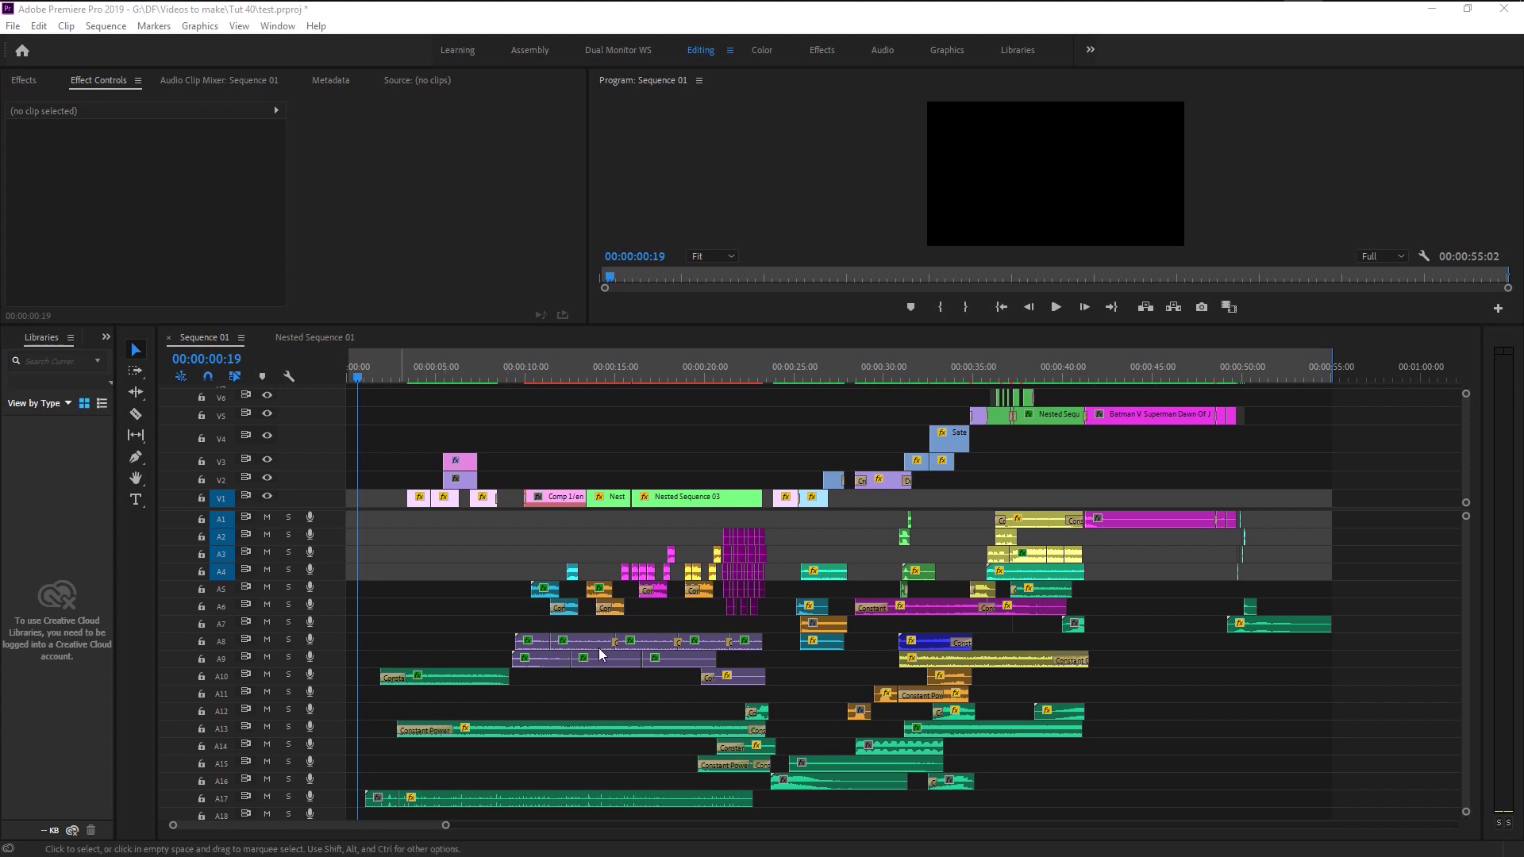
pyautogui.scroll(4, 418, 598)
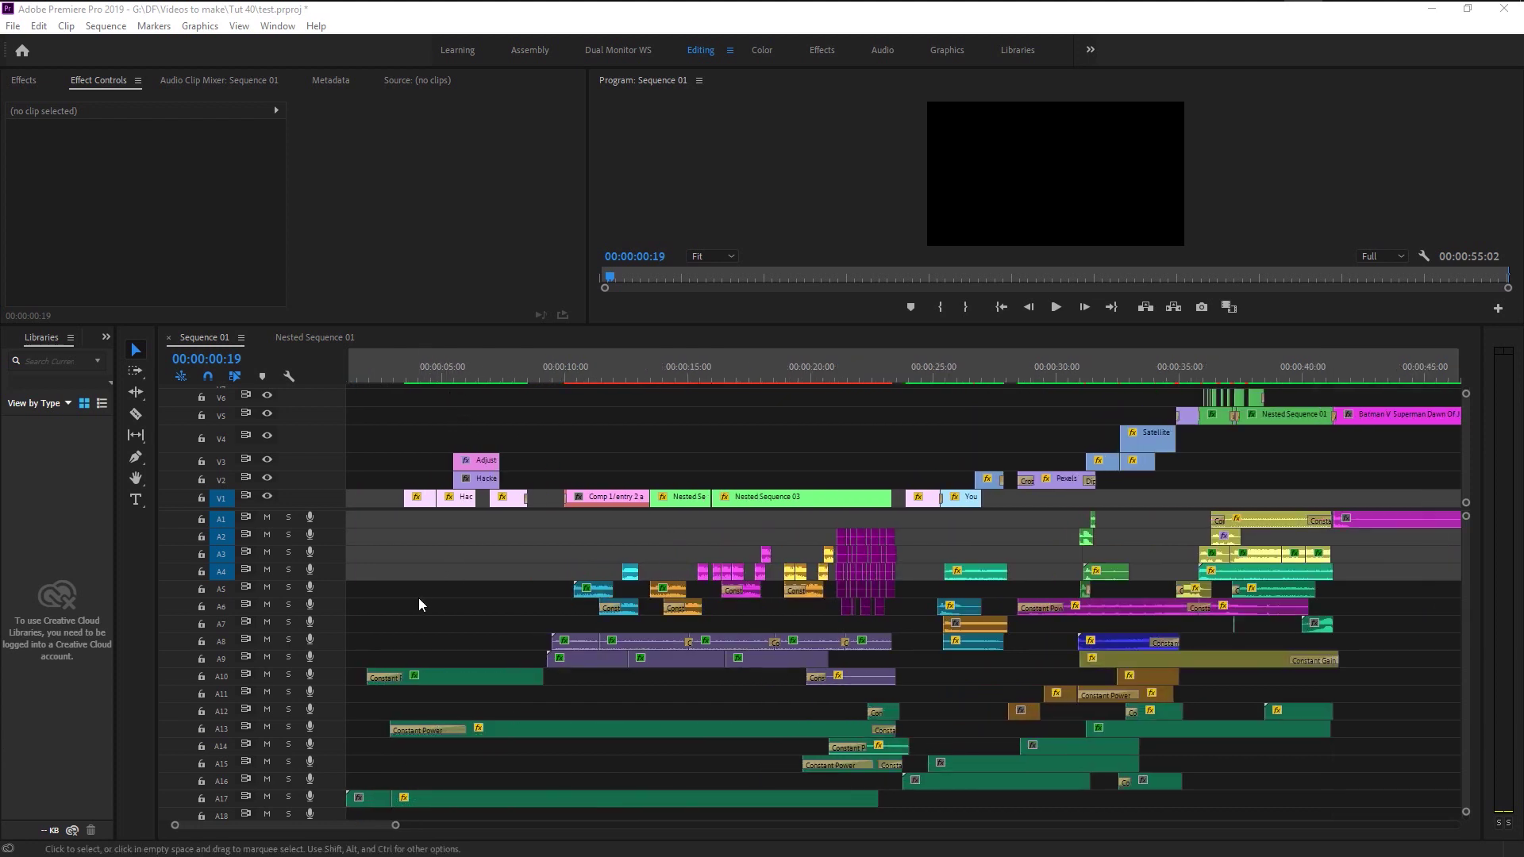
pyautogui.scroll(1, 418, 597)
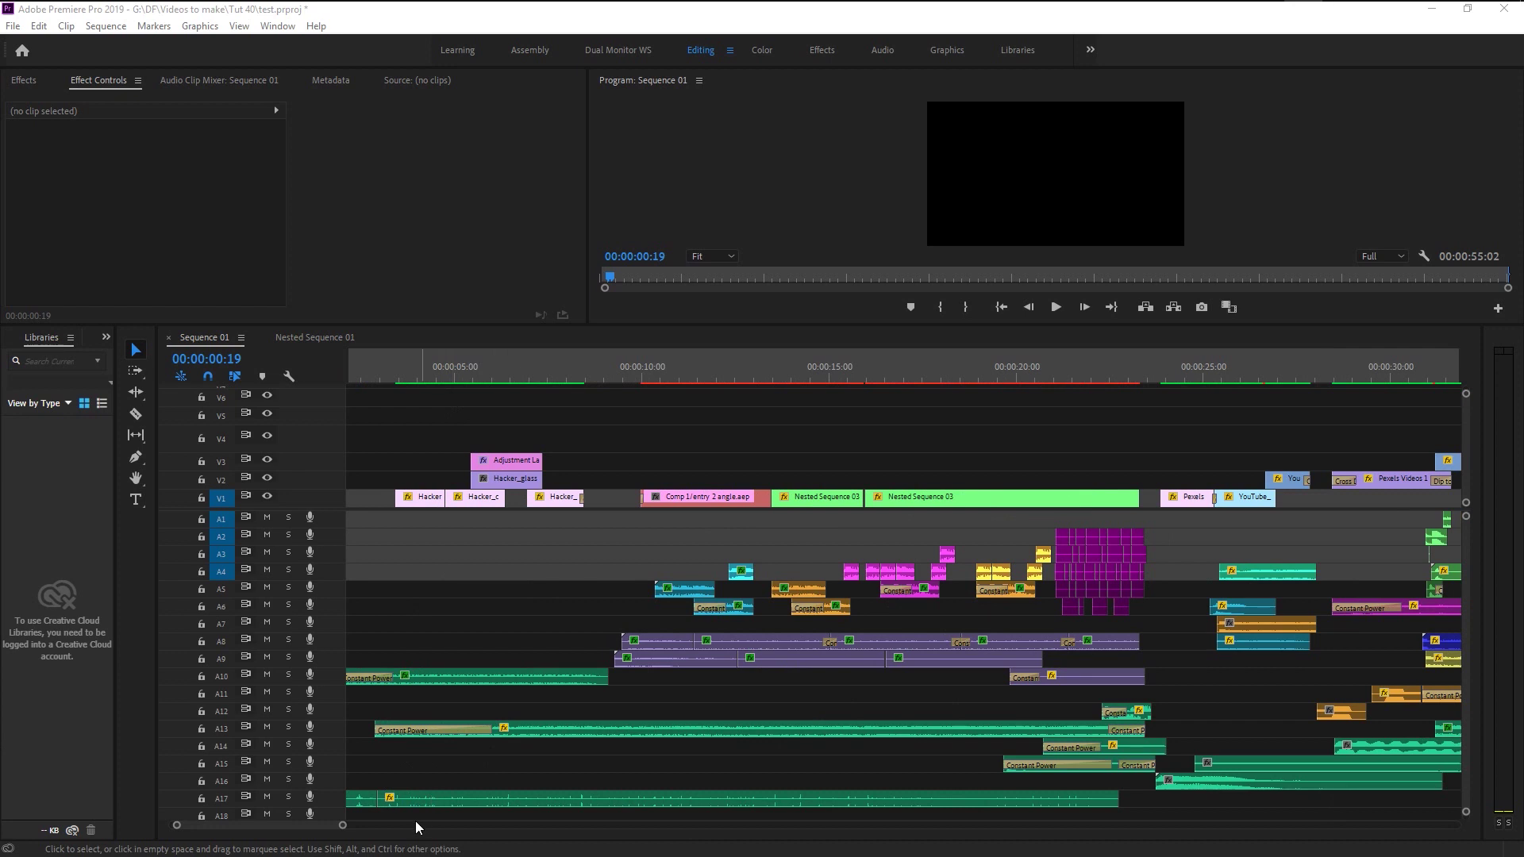
pyautogui.moveTo(302, 826); pyautogui.dragTo(346, 833)
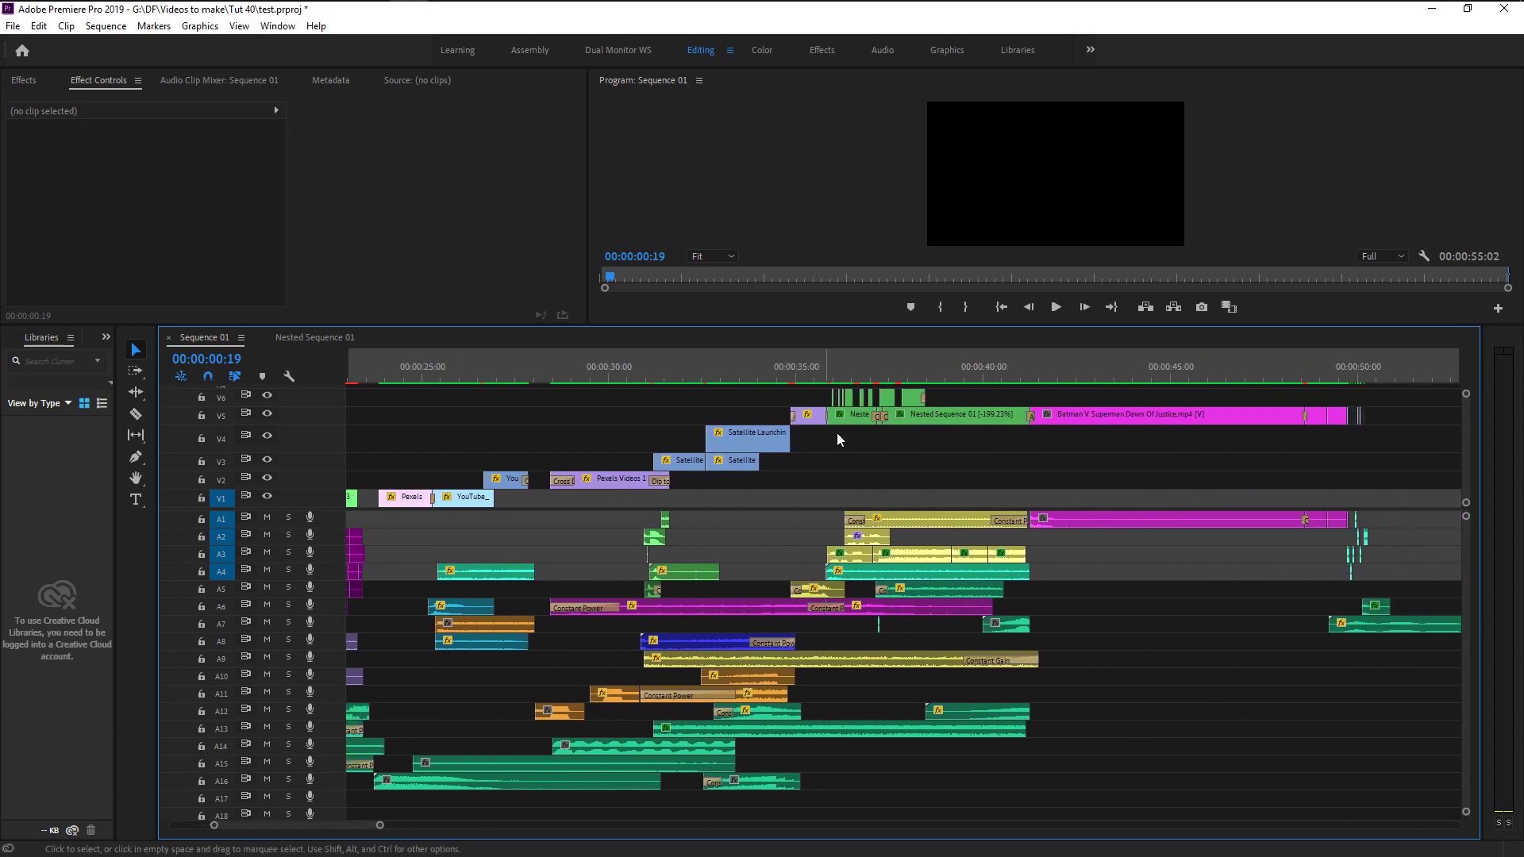
pyautogui.click(850, 378)
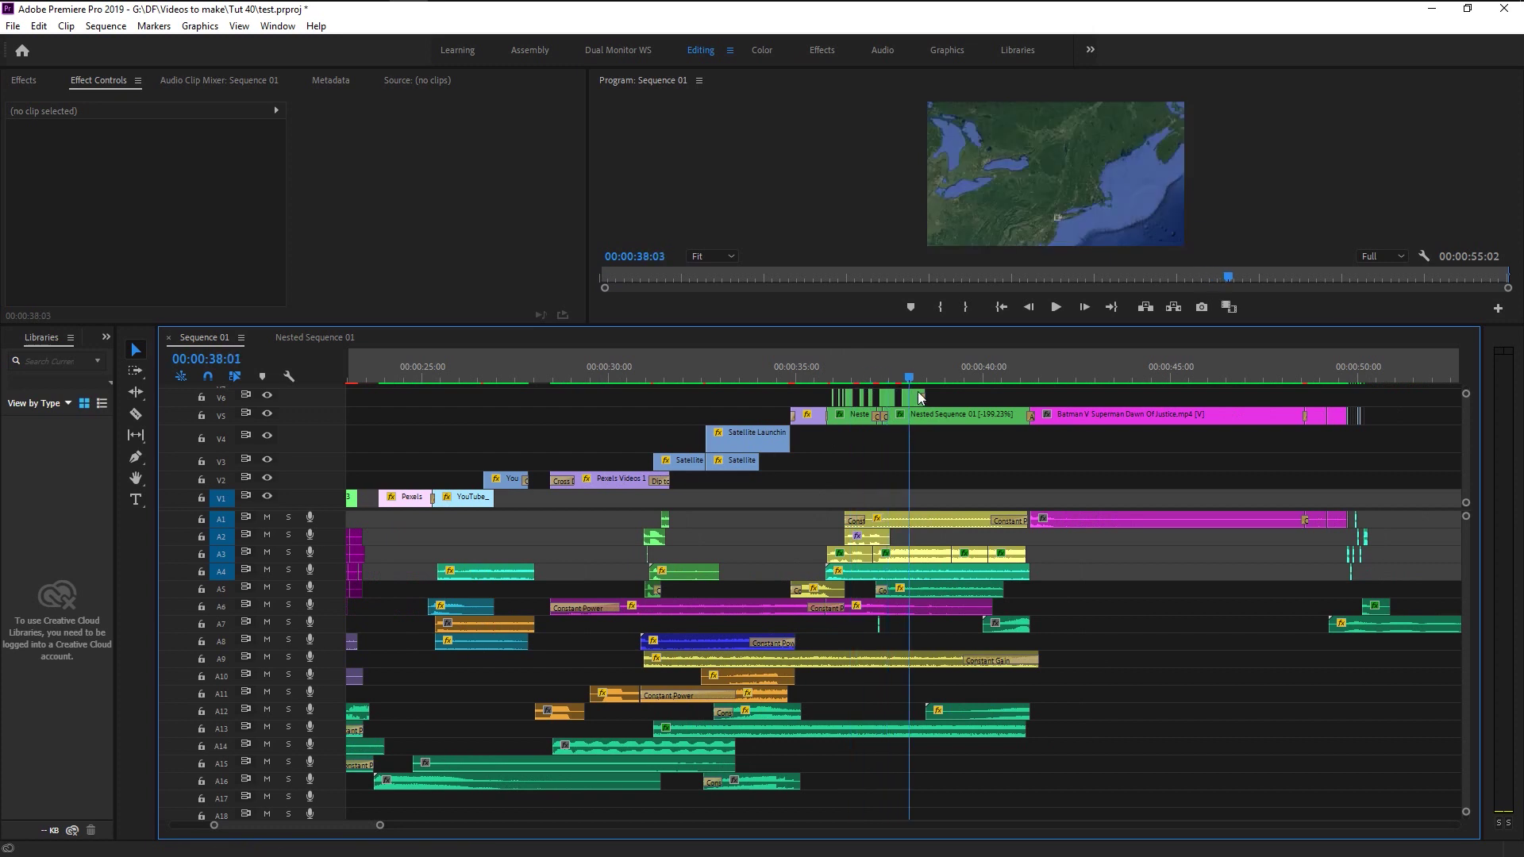
pyautogui.click(1004, 378)
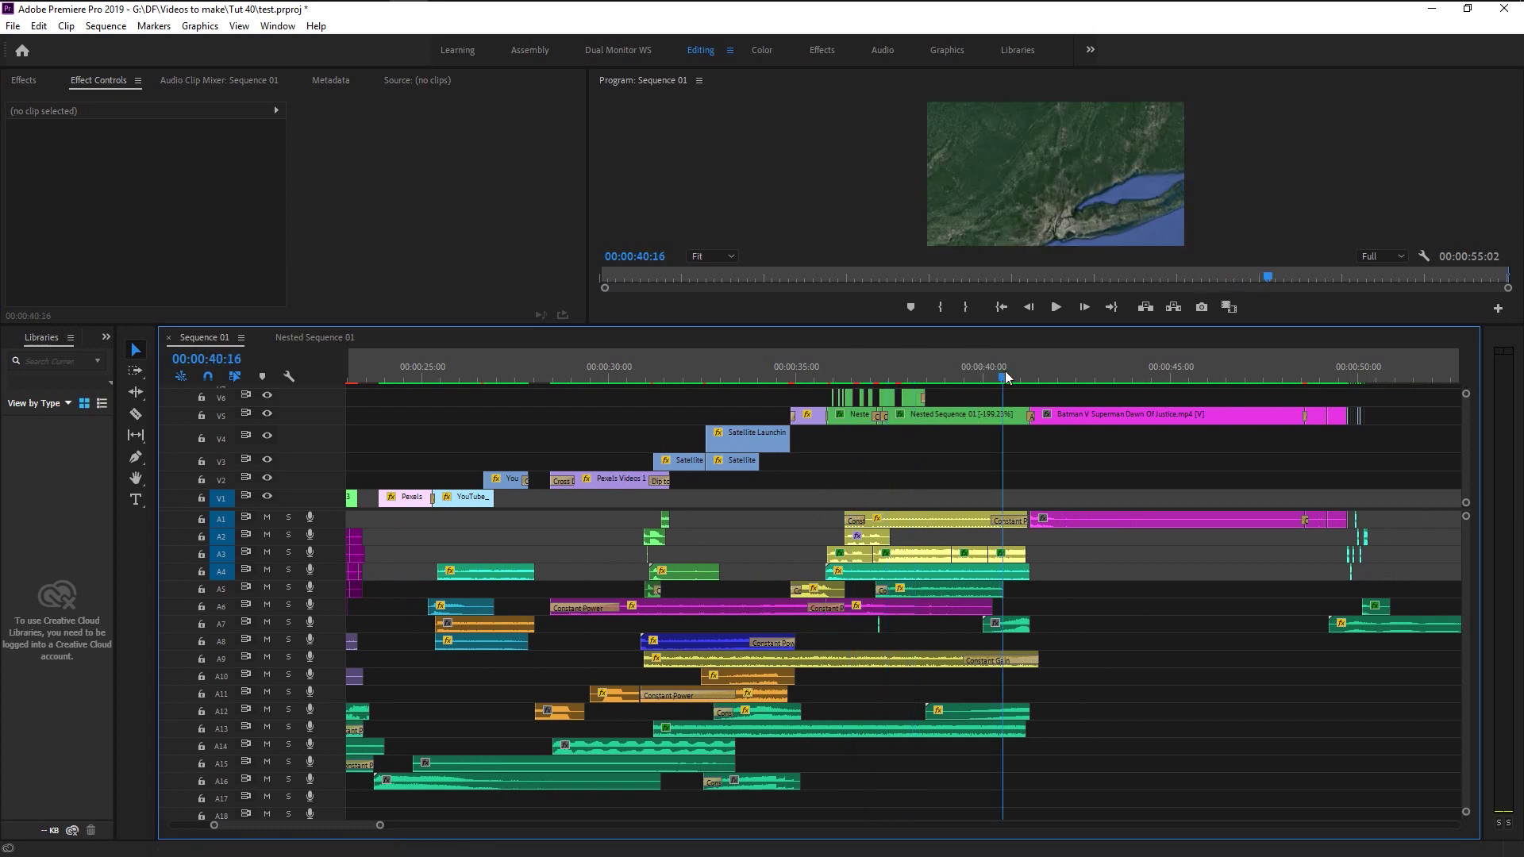
pyautogui.click(1074, 374)
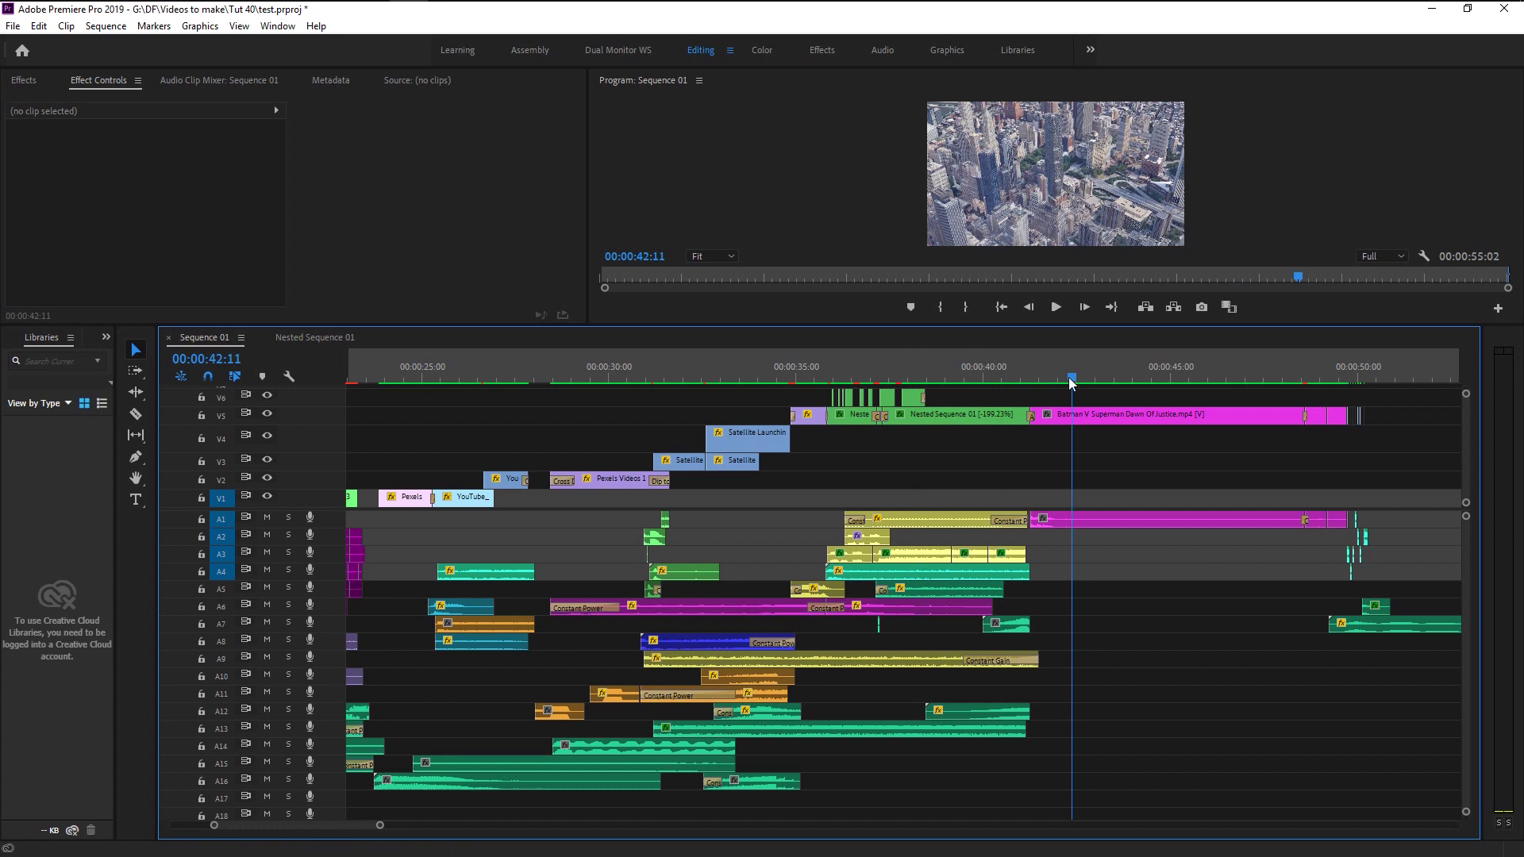
pyautogui.click(963, 368)
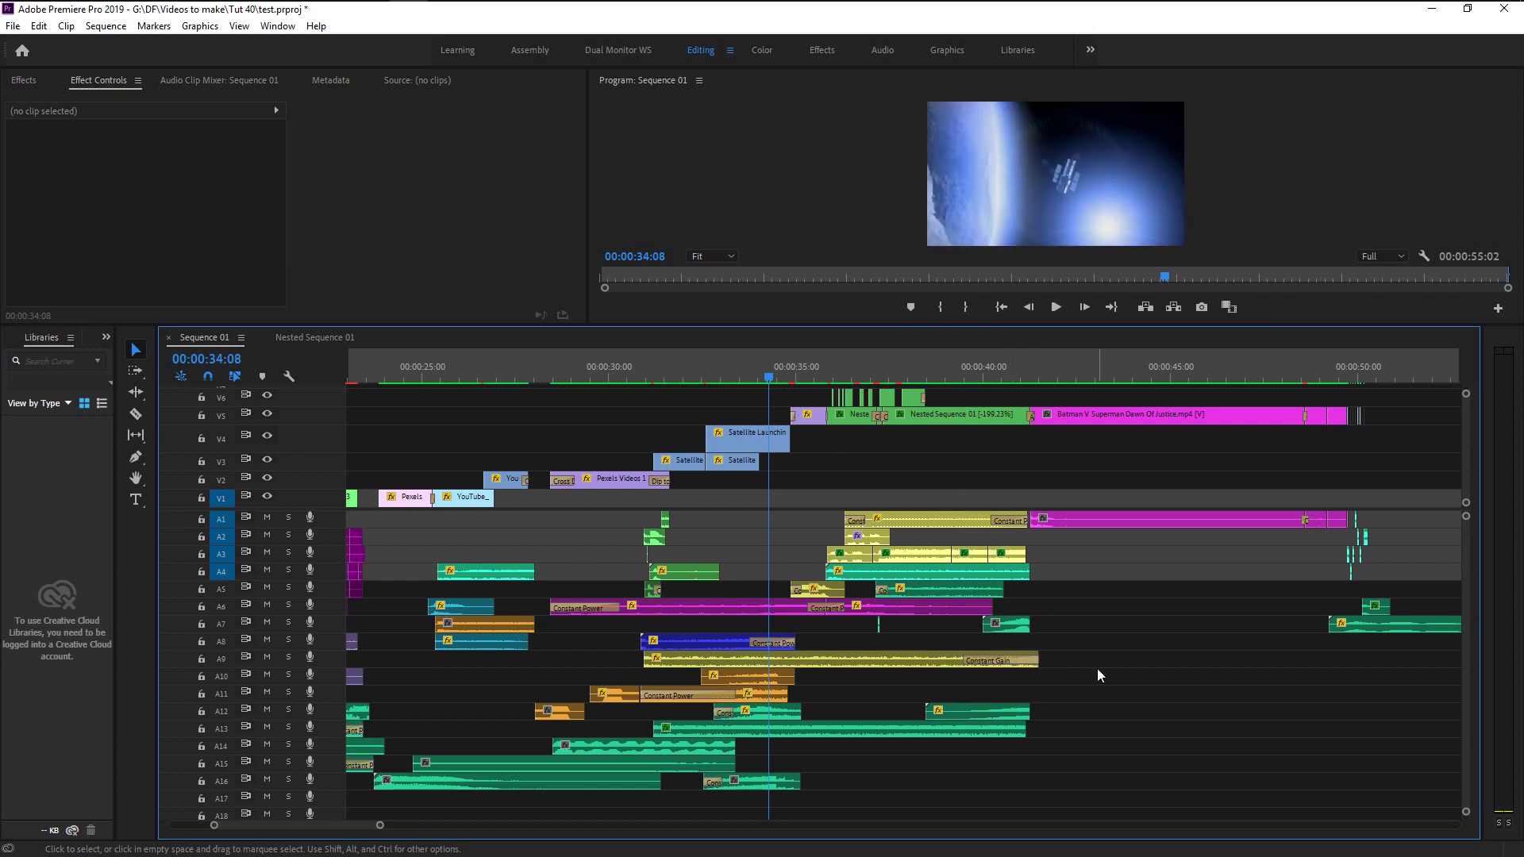
pyautogui.press('-')
pyautogui.press('-')
pyautogui.press('-')
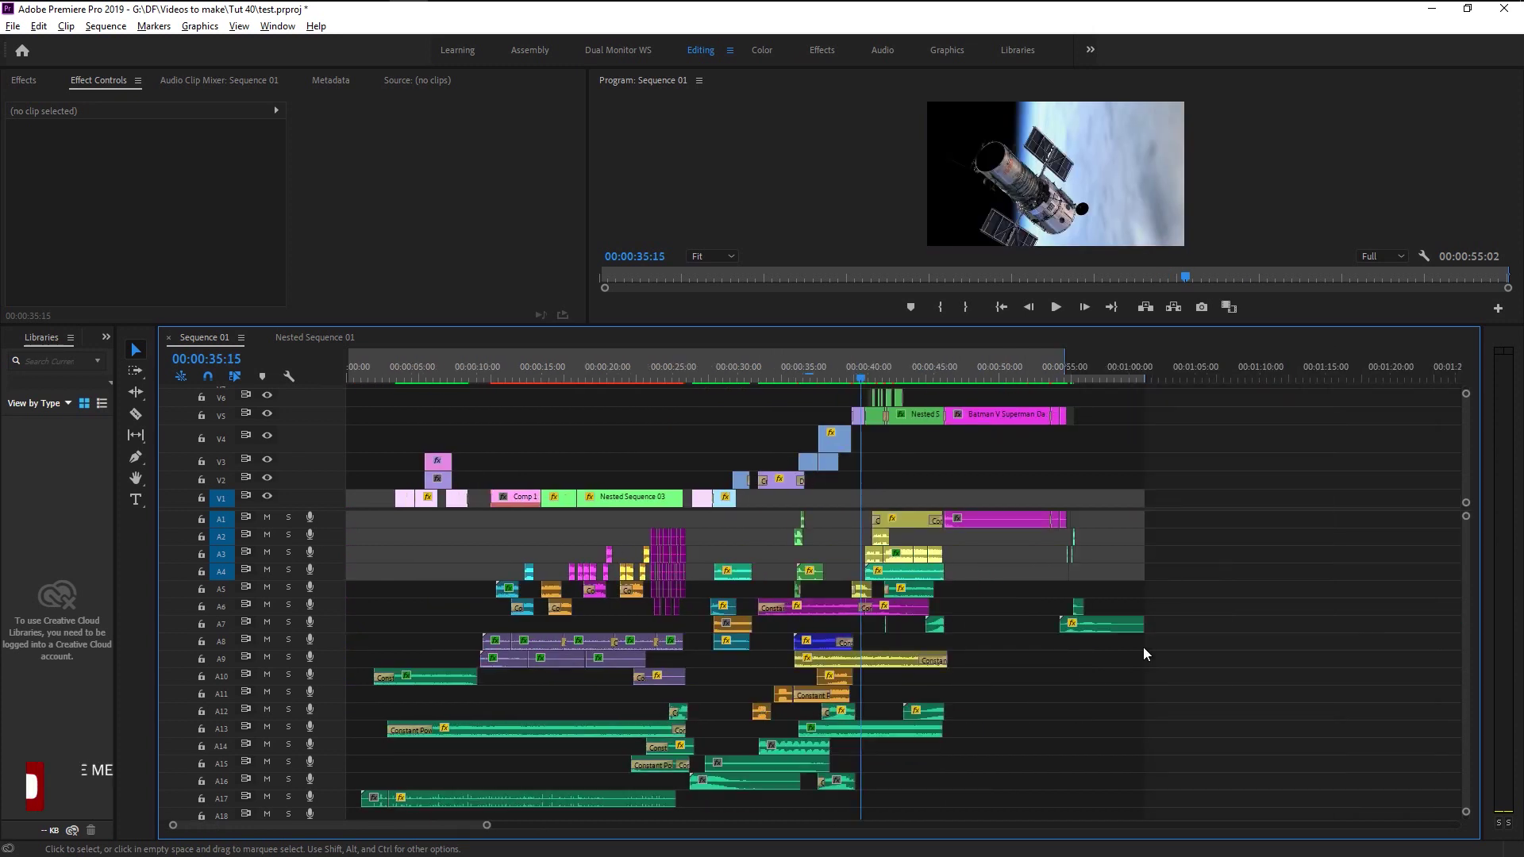
pyautogui.scroll(3, 626, 711)
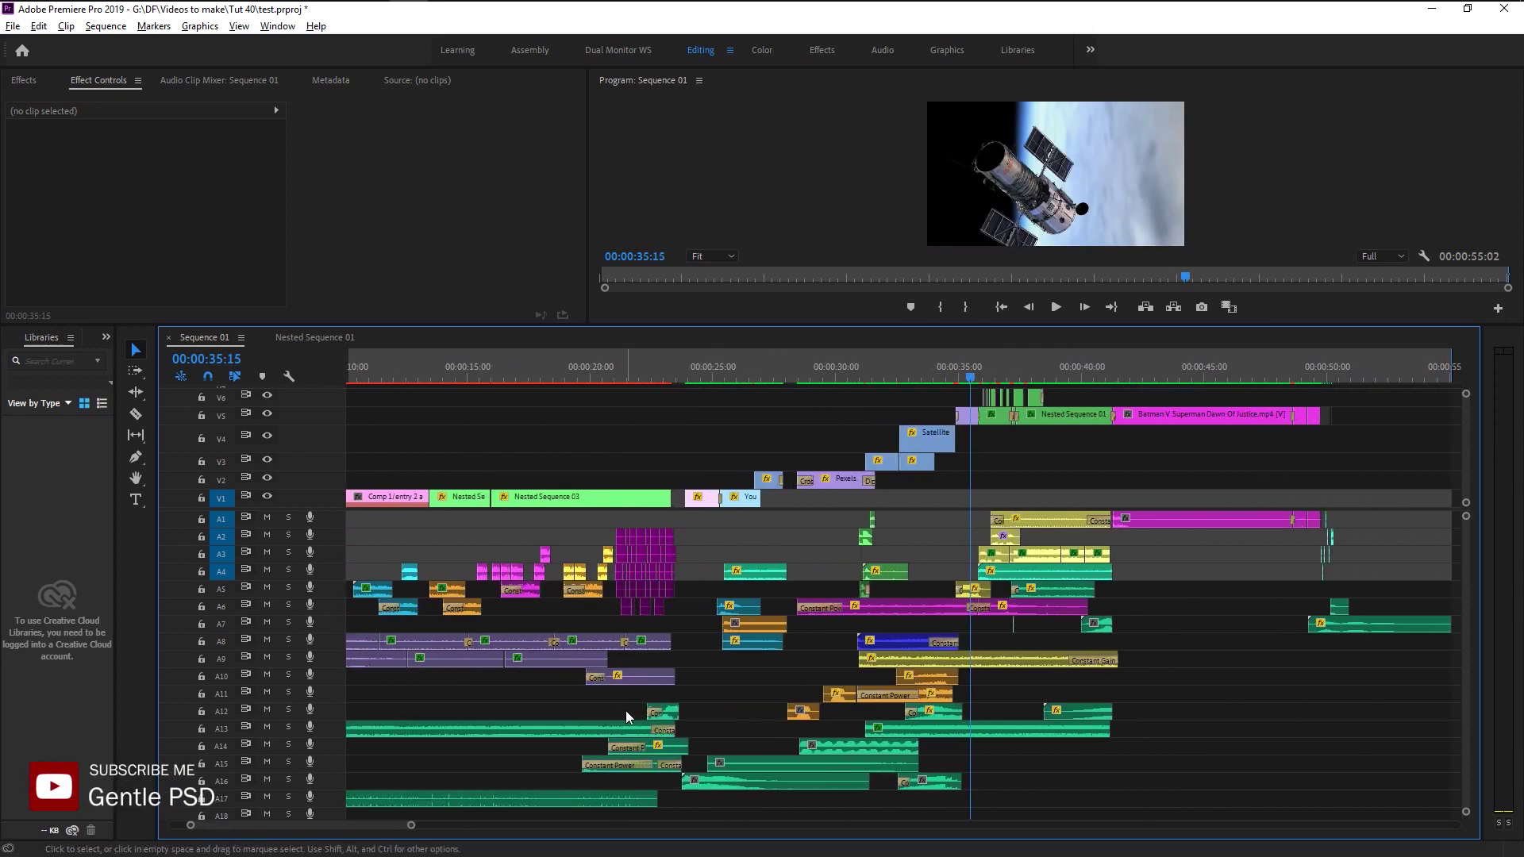
pyautogui.scroll(3, 329, 827)
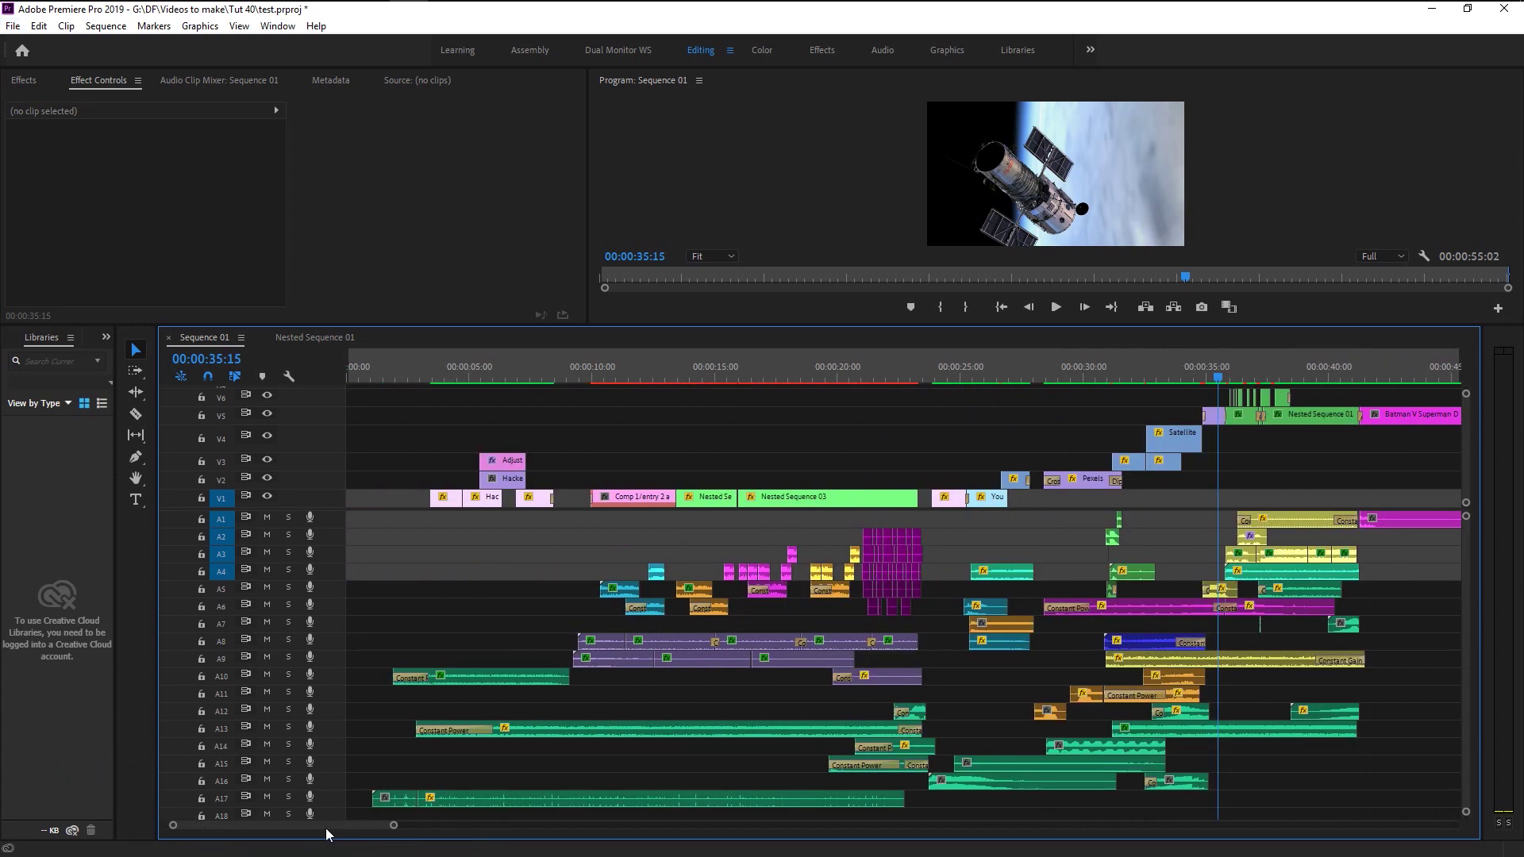
pyautogui.scroll(-3, 337, 829)
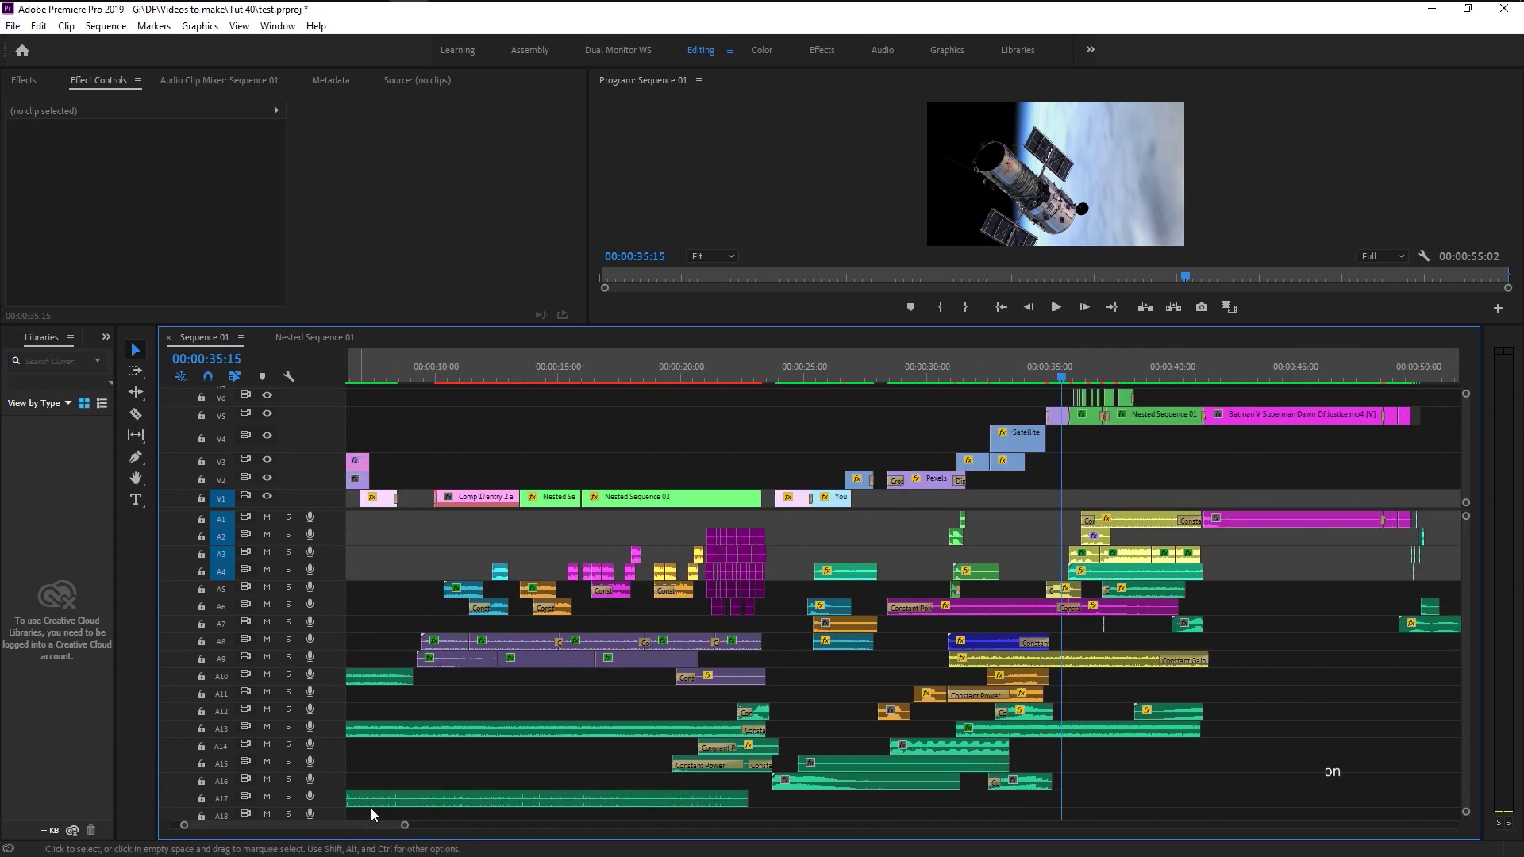